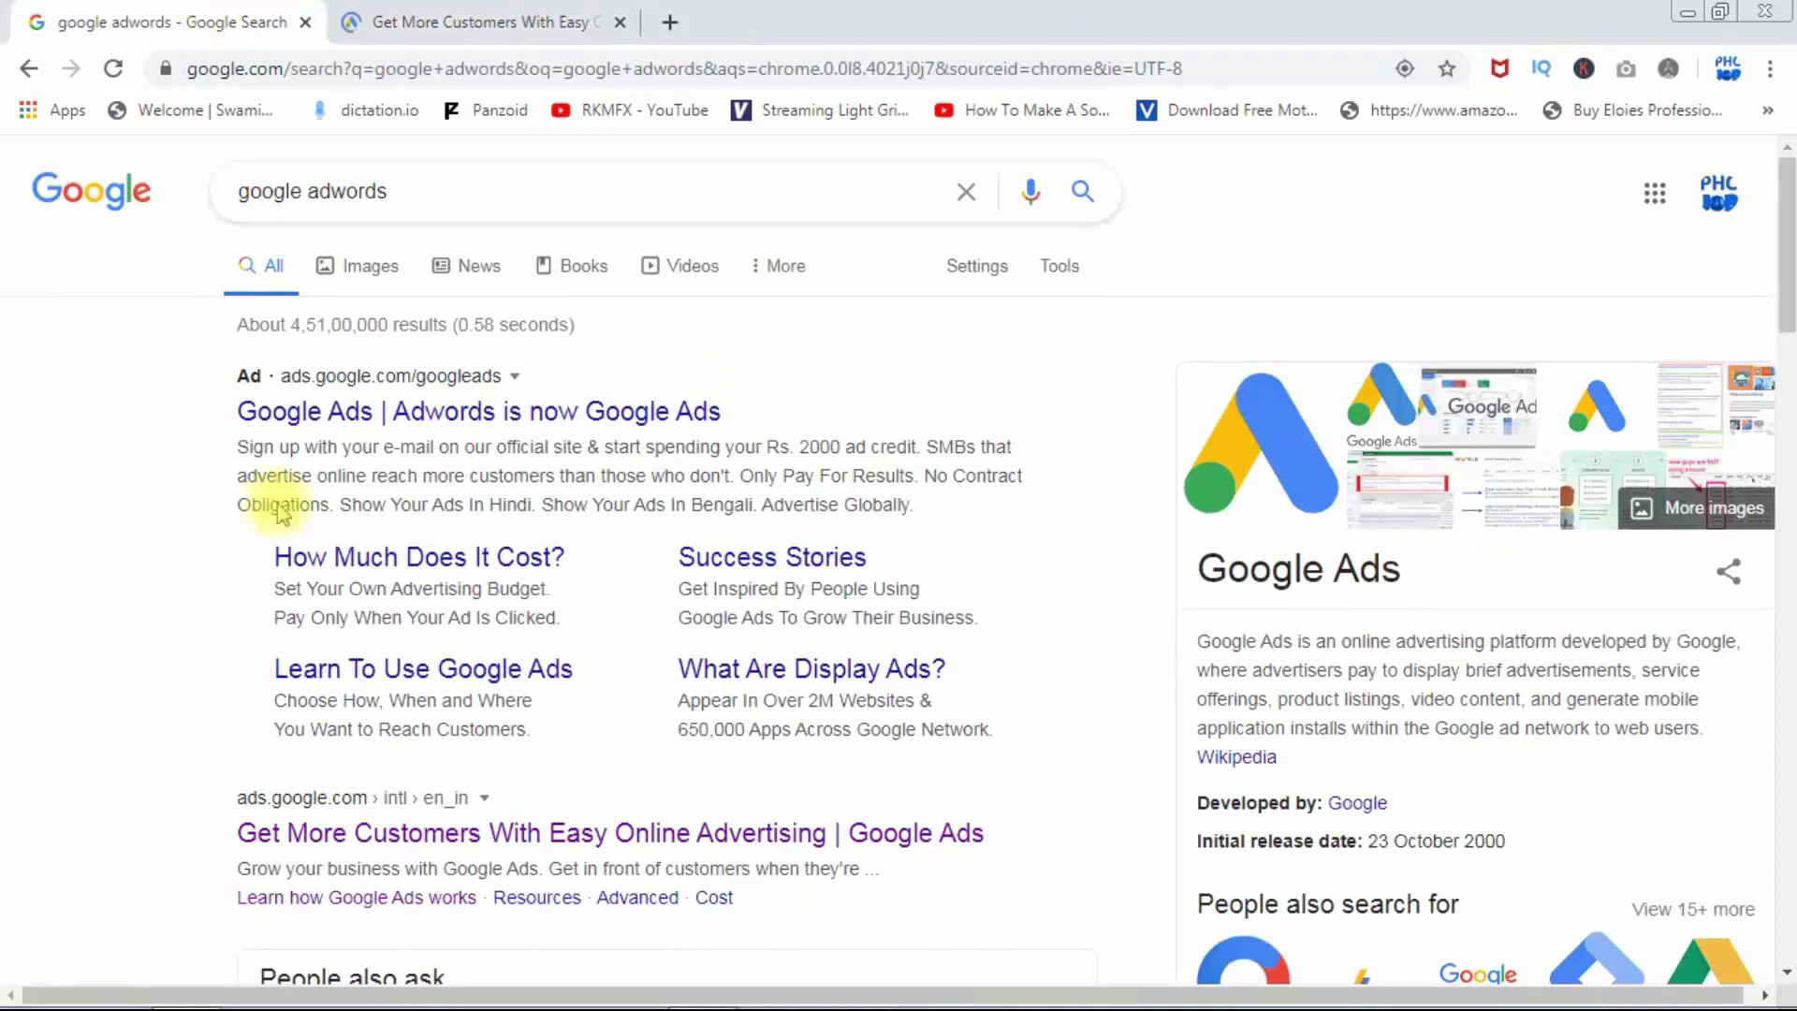
# Open the Google Ads home page from the search results, clear the duplicate tab and COVID-19 notice, and start signing in
pyautogui.click(417, 824)
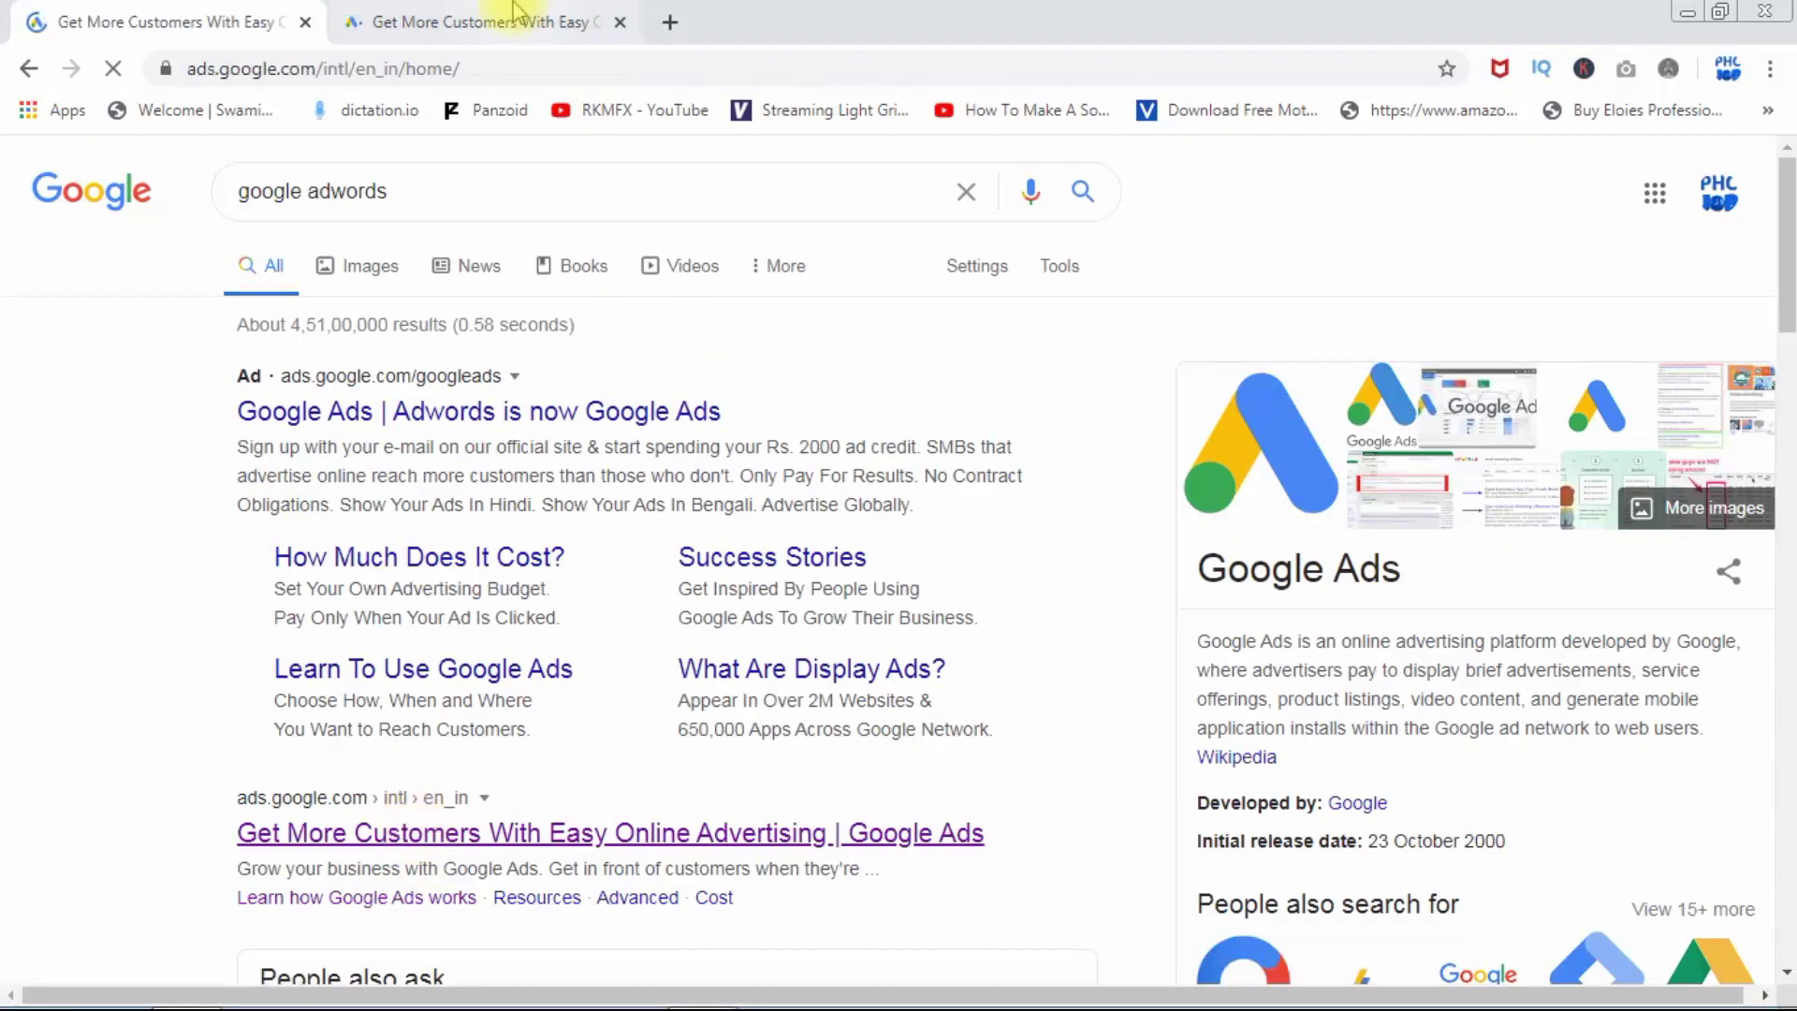
pyautogui.click(620, 21)
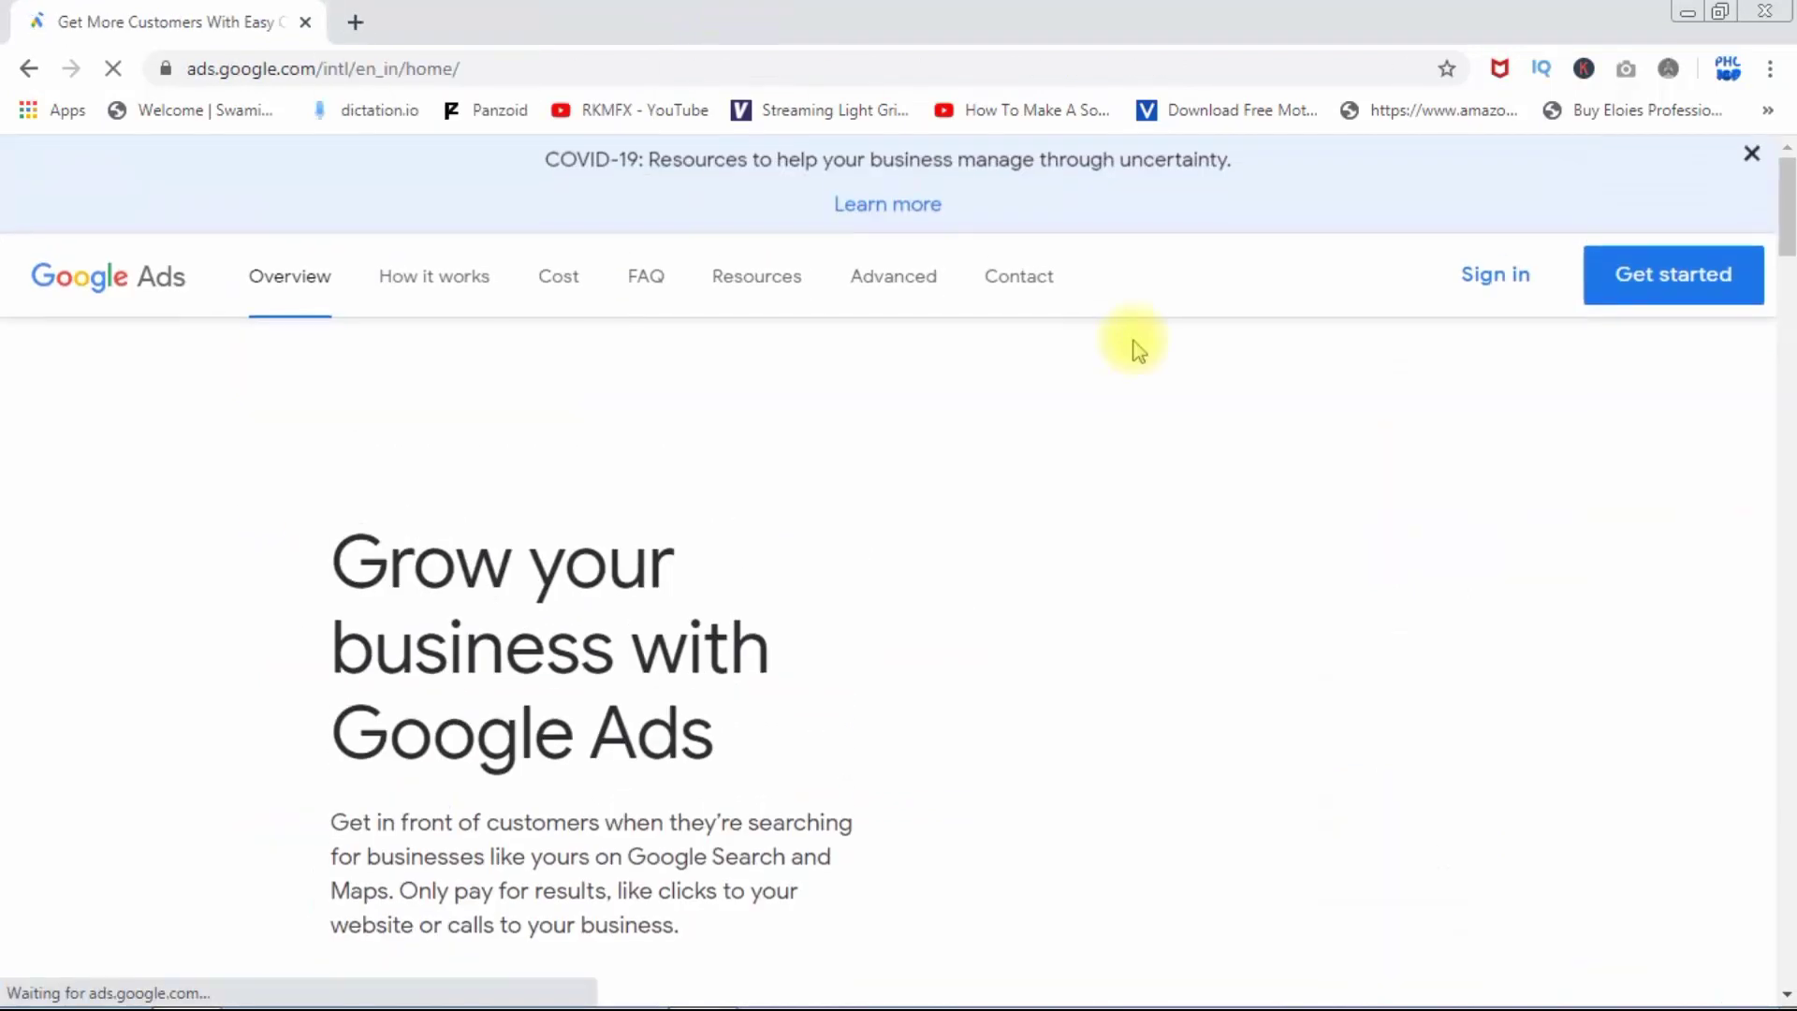
pyautogui.click(1752, 157)
pyautogui.click(1481, 194)
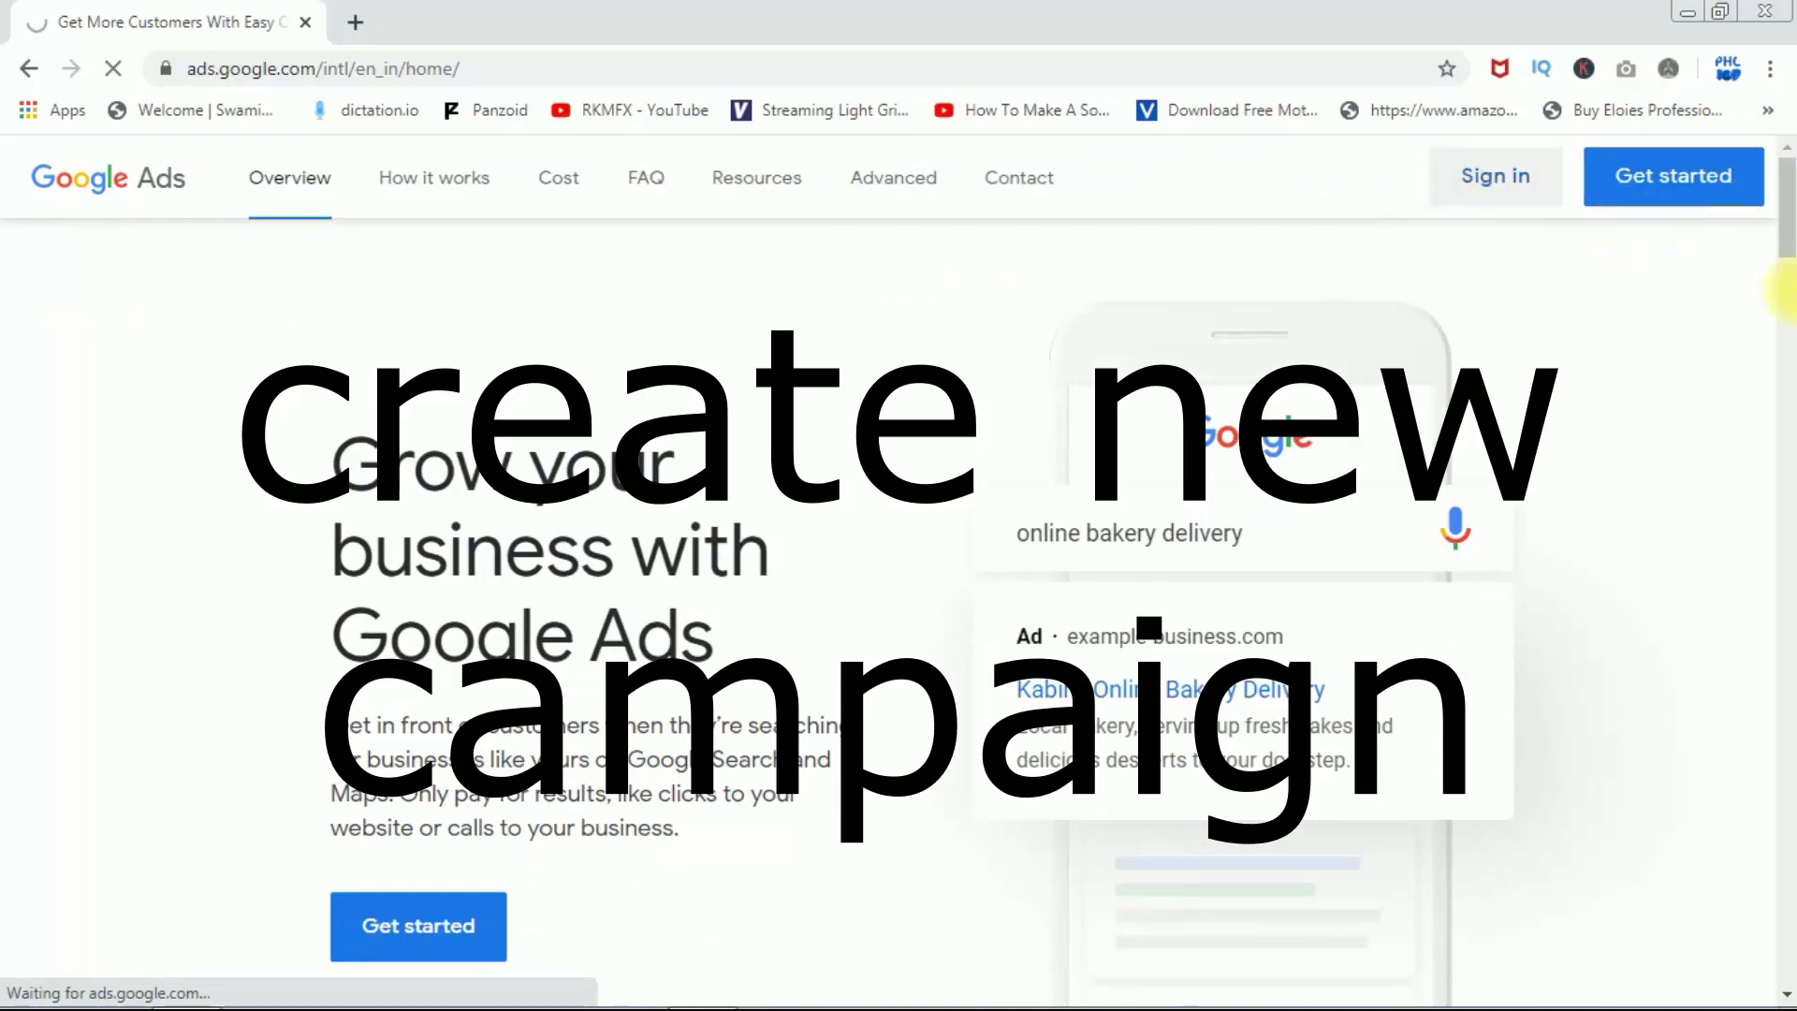
pyautogui.moveTo(1788, 279); pyautogui.dragTo(1788, 552)
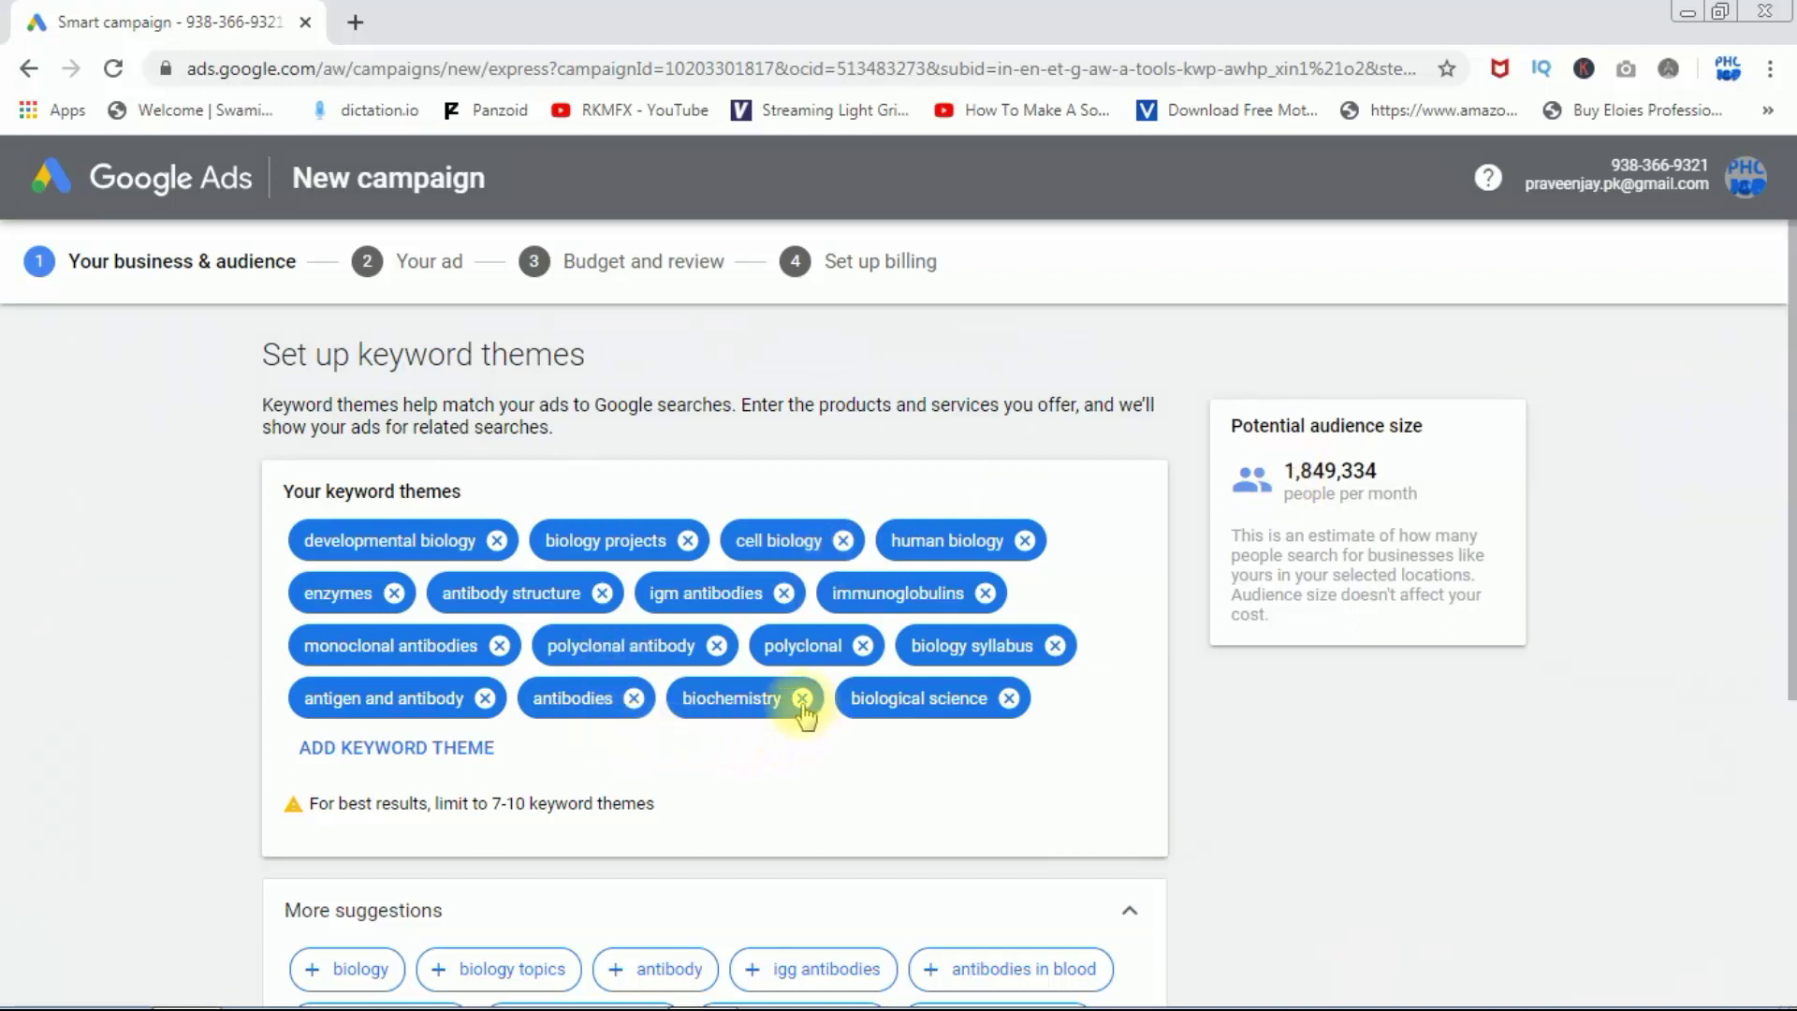
# Remove all the selected keyword themes from the new campaign, including cell biology, enzymes, biochemistry and biological science
pyautogui.click(633, 698)
pyautogui.click(497, 540)
pyautogui.click(445, 540)
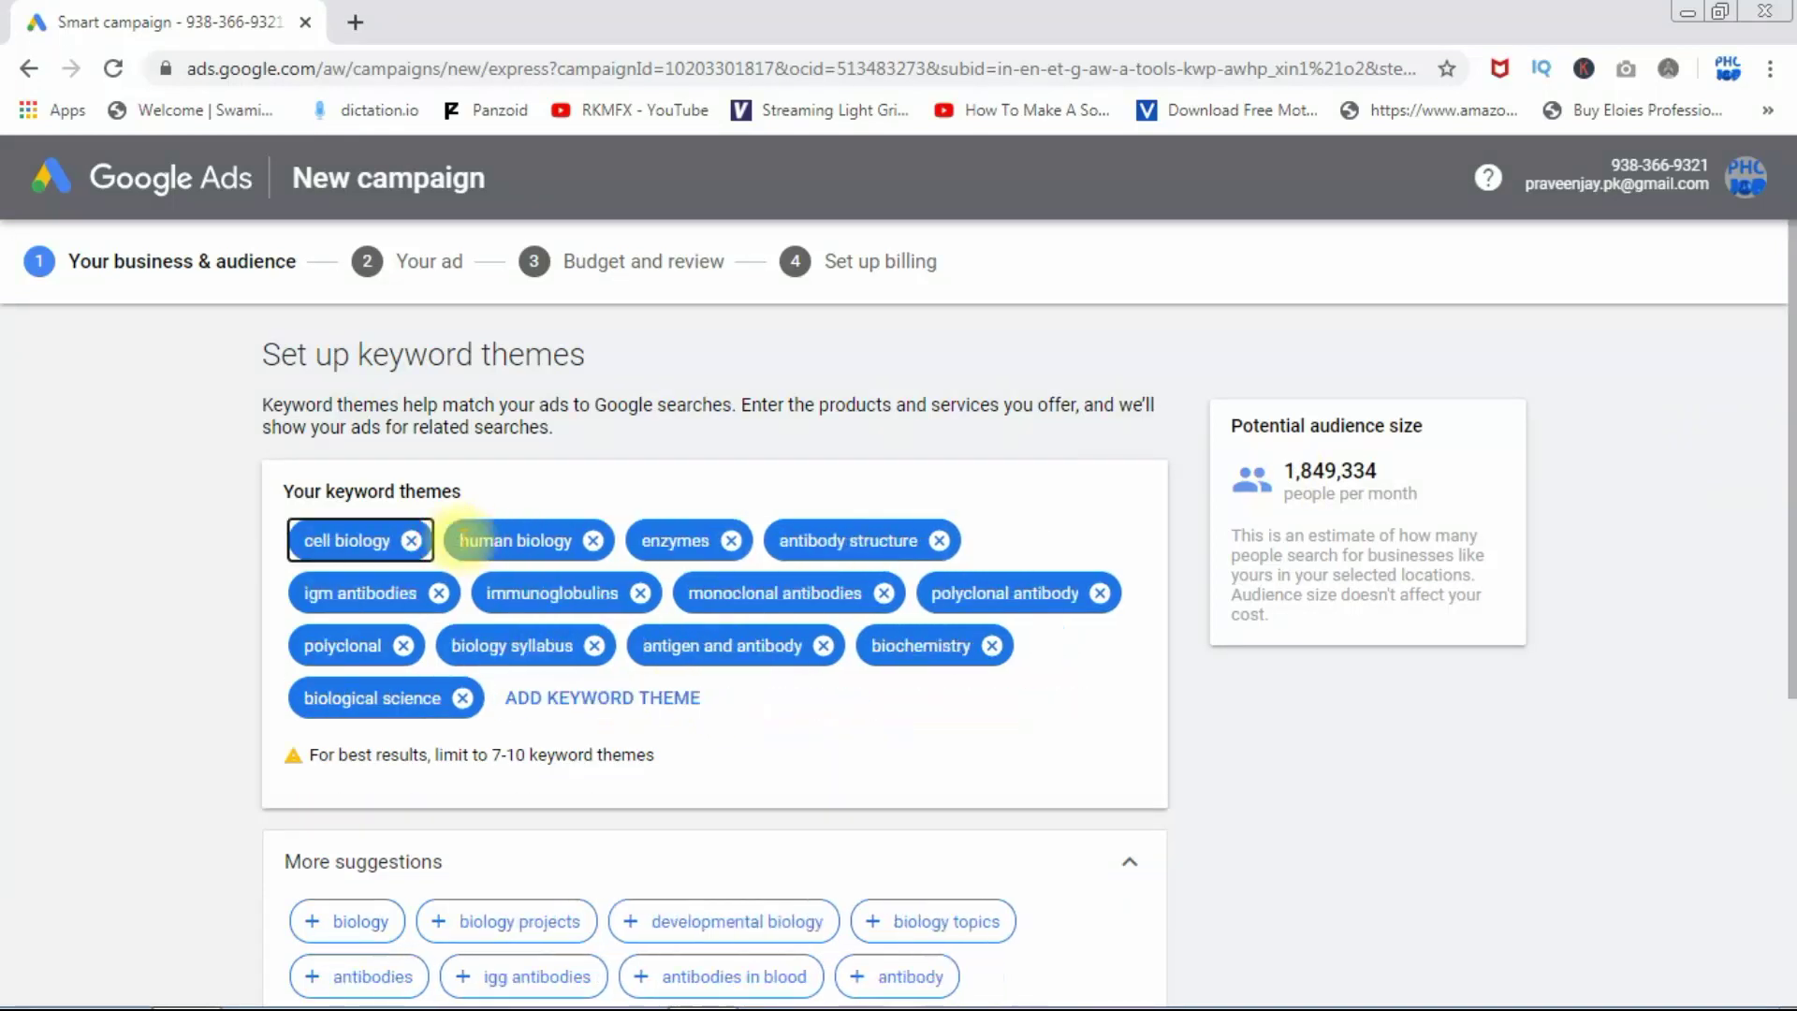
pyautogui.click(411, 540)
pyautogui.click(437, 540)
pyautogui.click(394, 540)
pyautogui.click(463, 540)
pyautogui.click(454, 541)
pyautogui.click(499, 540)
pyautogui.click(662, 540)
pyautogui.click(662, 540)
pyautogui.click(472, 540)
pyautogui.click(485, 541)
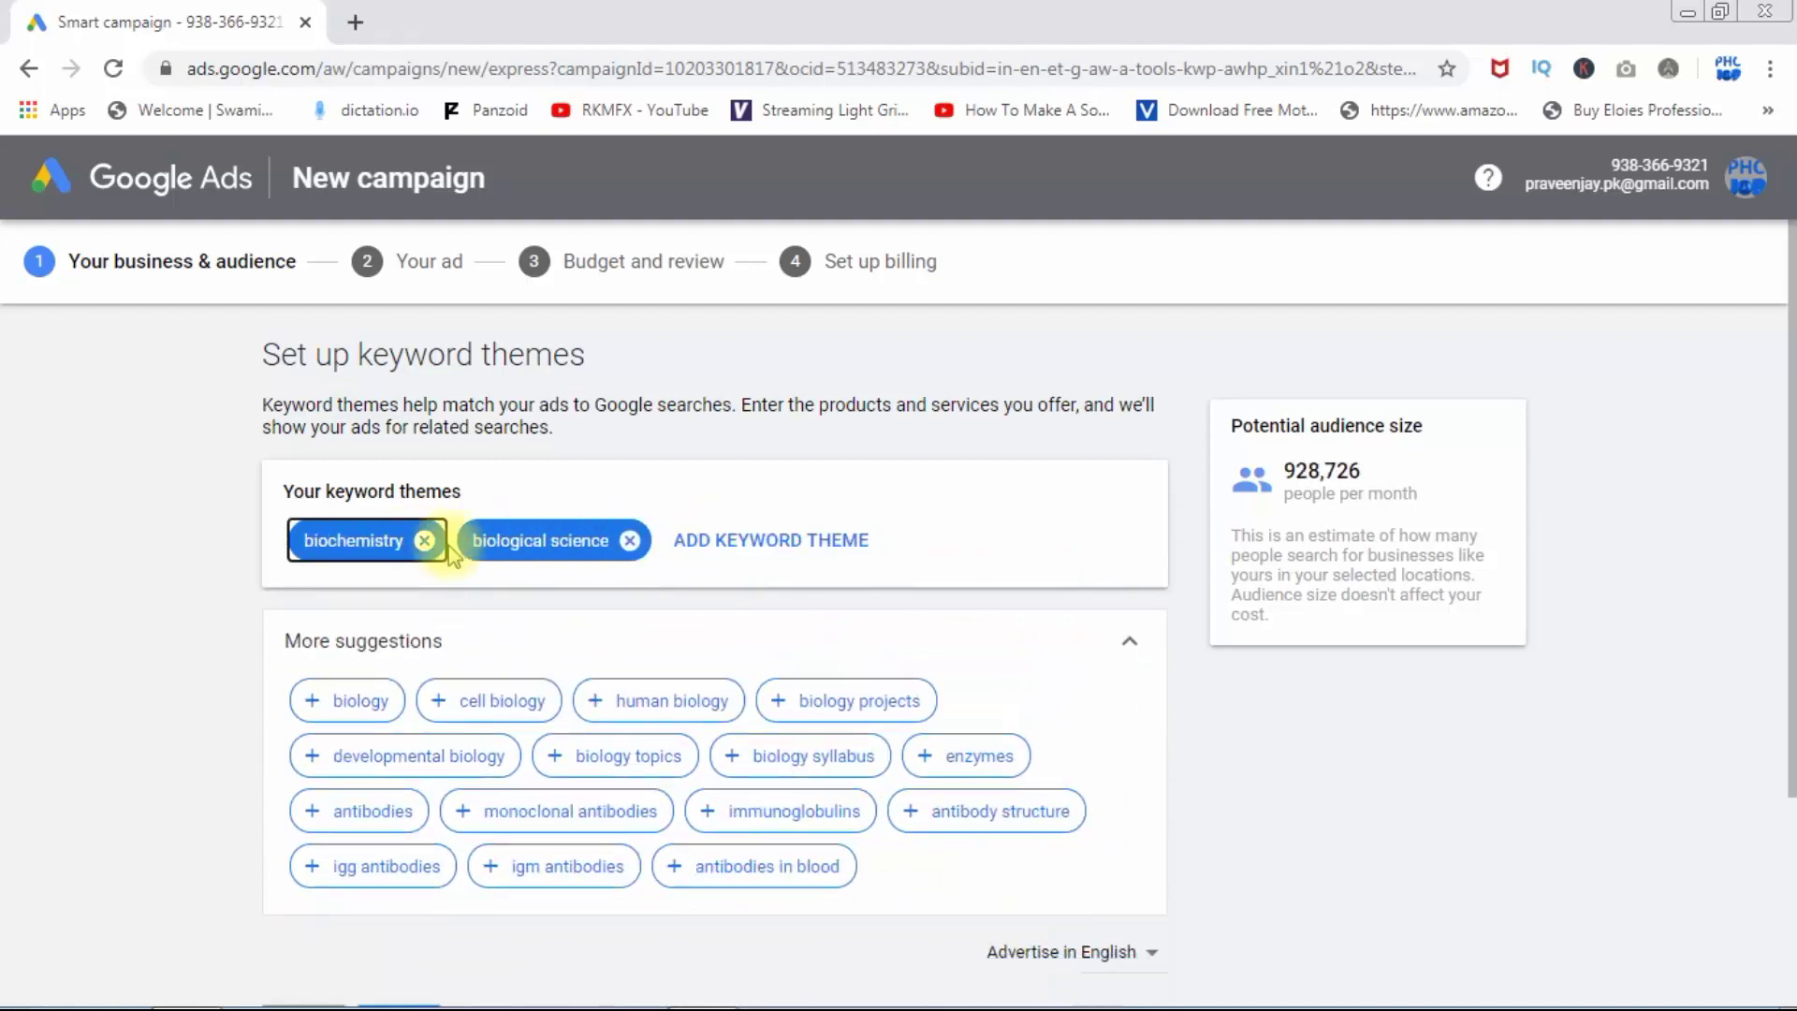
pyautogui.click(425, 540)
pyautogui.click(462, 540)
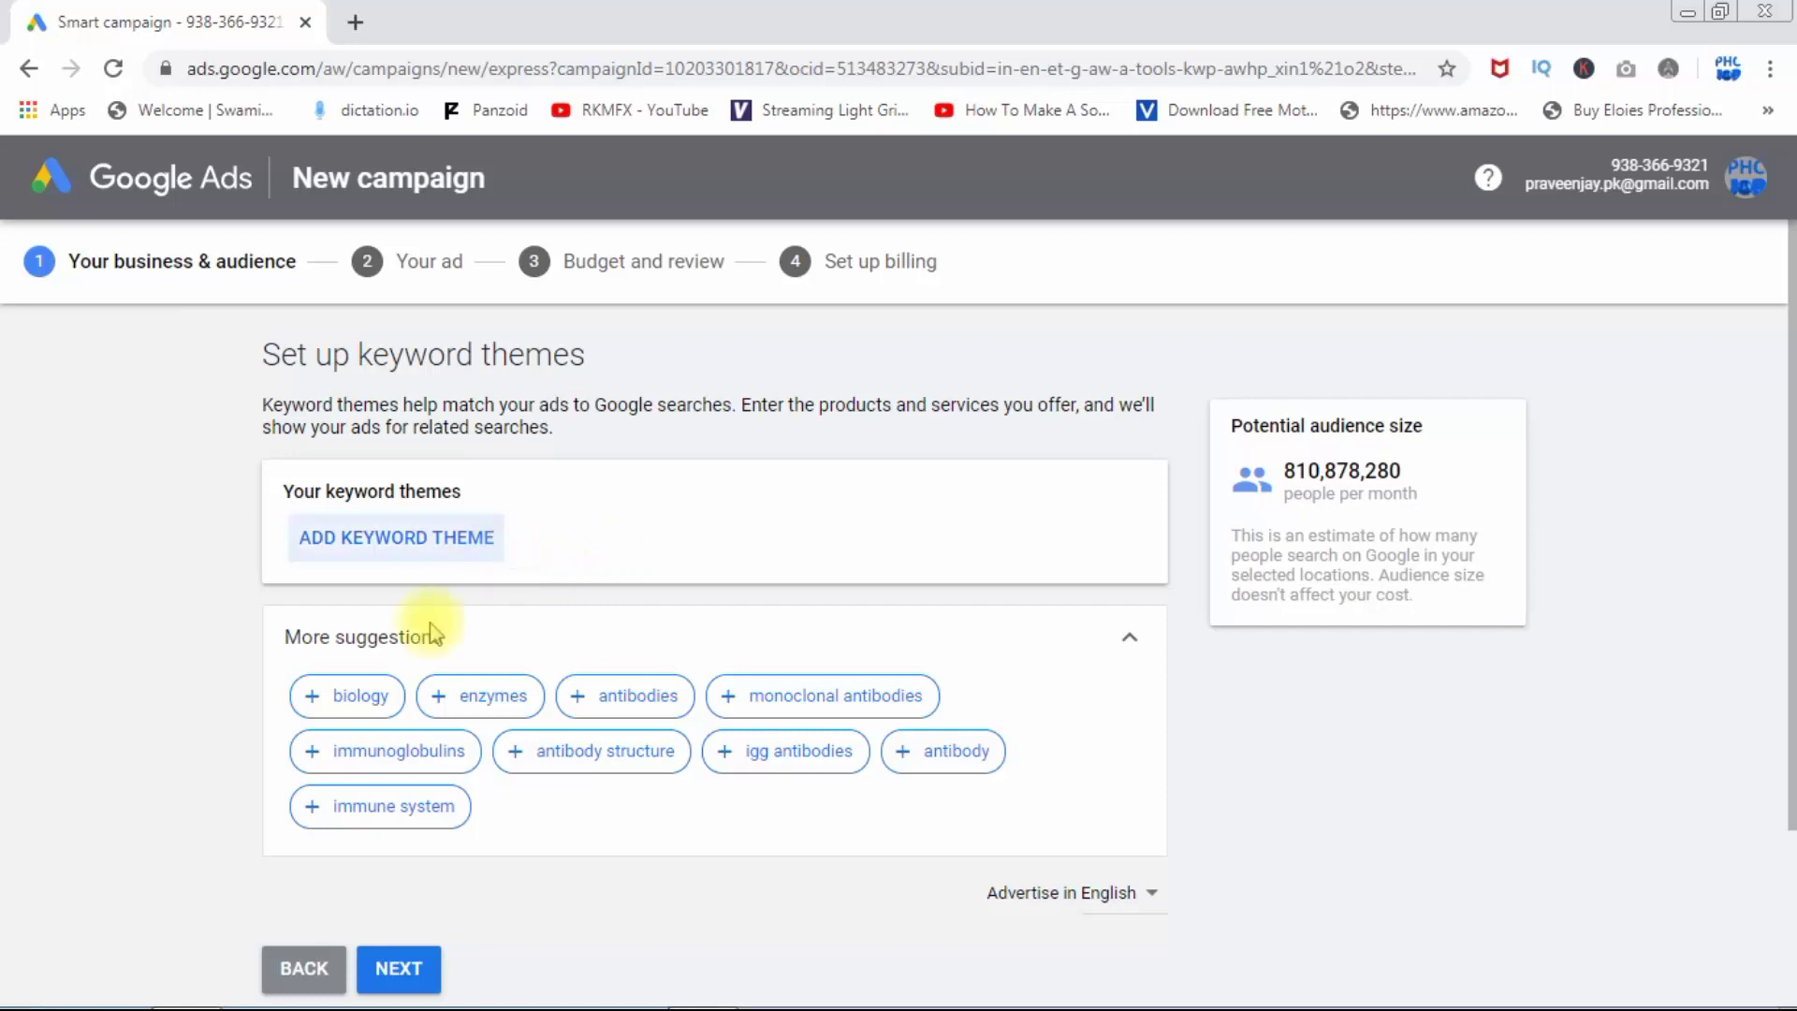
# Go back through the campaign setup to the business selection and choose saitech as the business to advertise
pyautogui.click(313, 967)
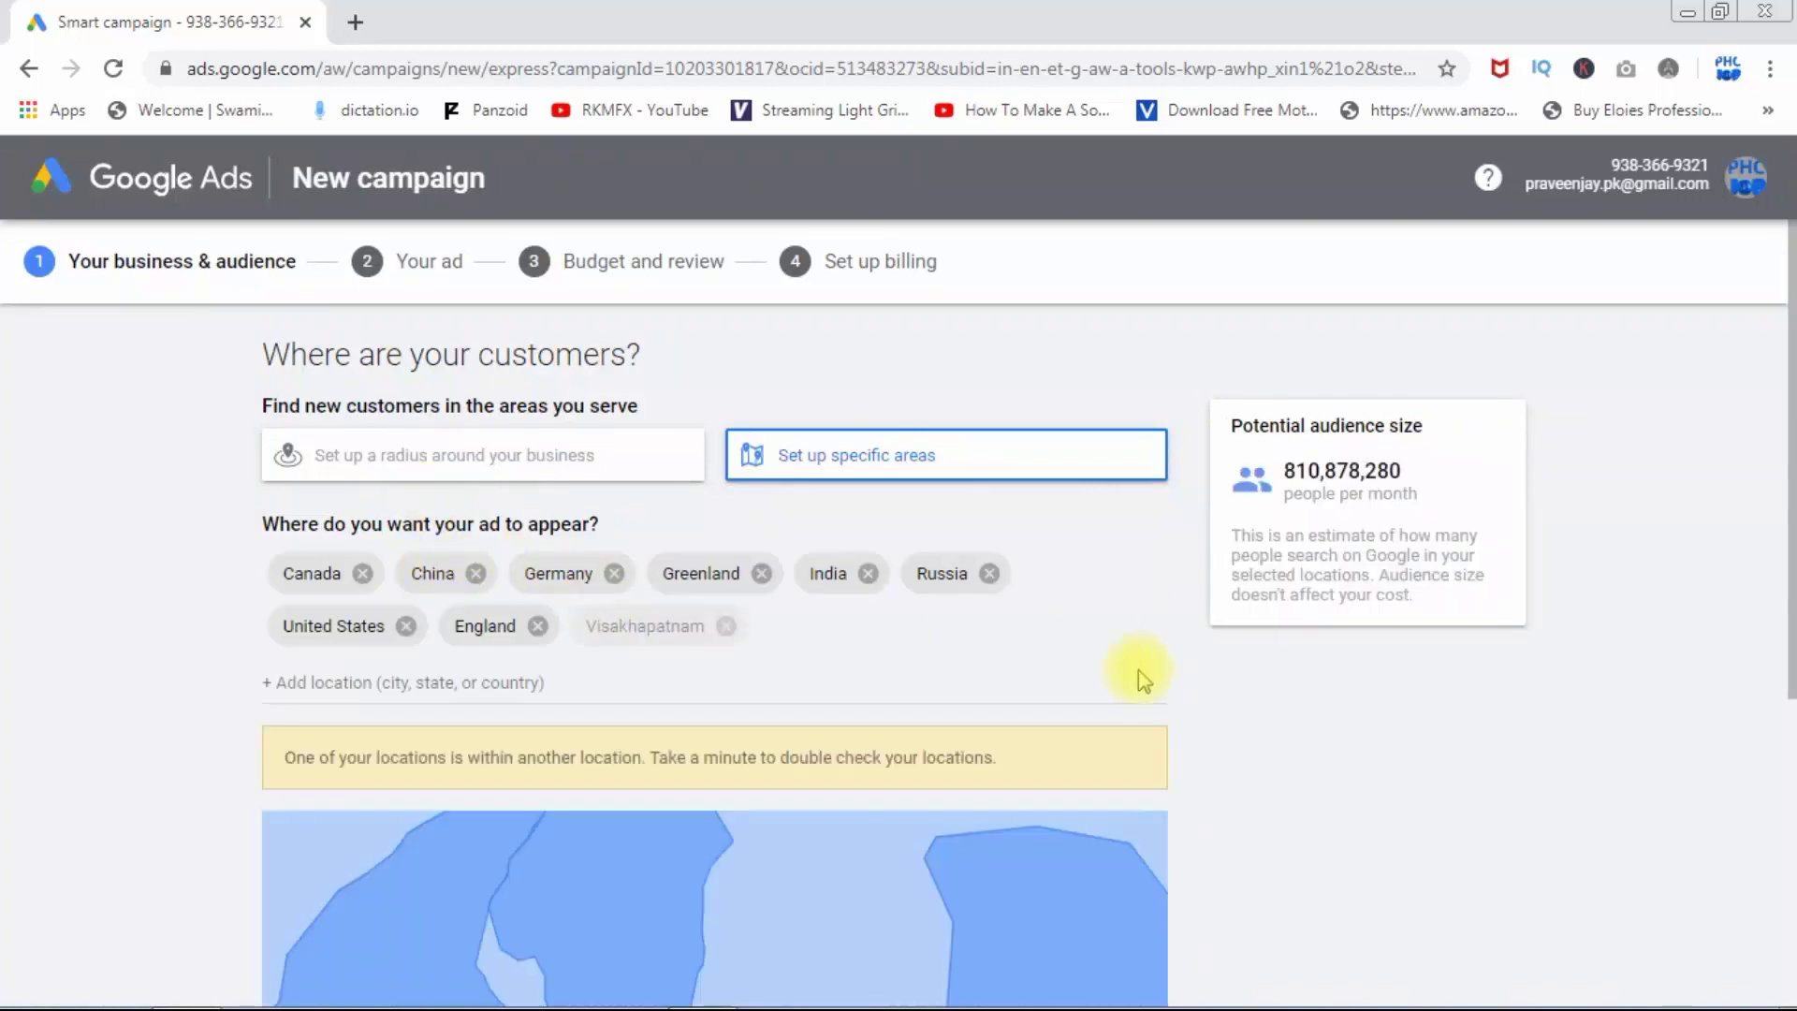
pyautogui.moveTo(1791, 402); pyautogui.dragTo(1790, 657)
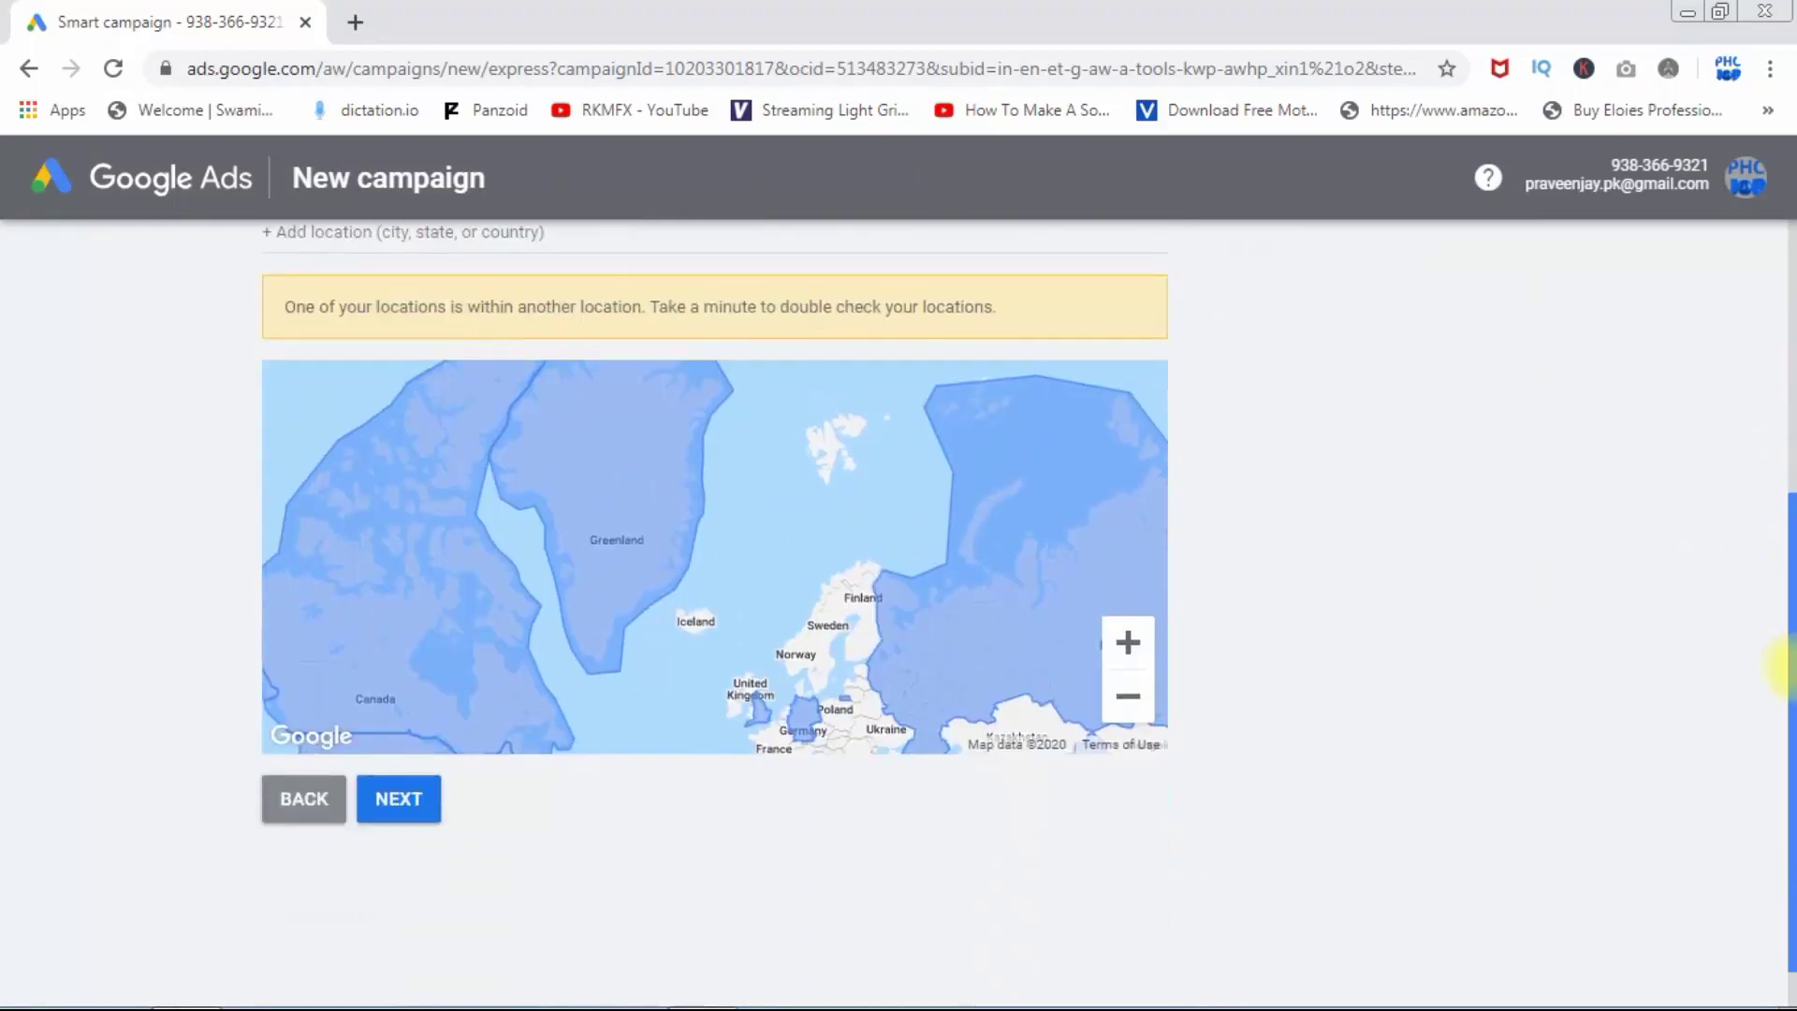
pyautogui.click(300, 802)
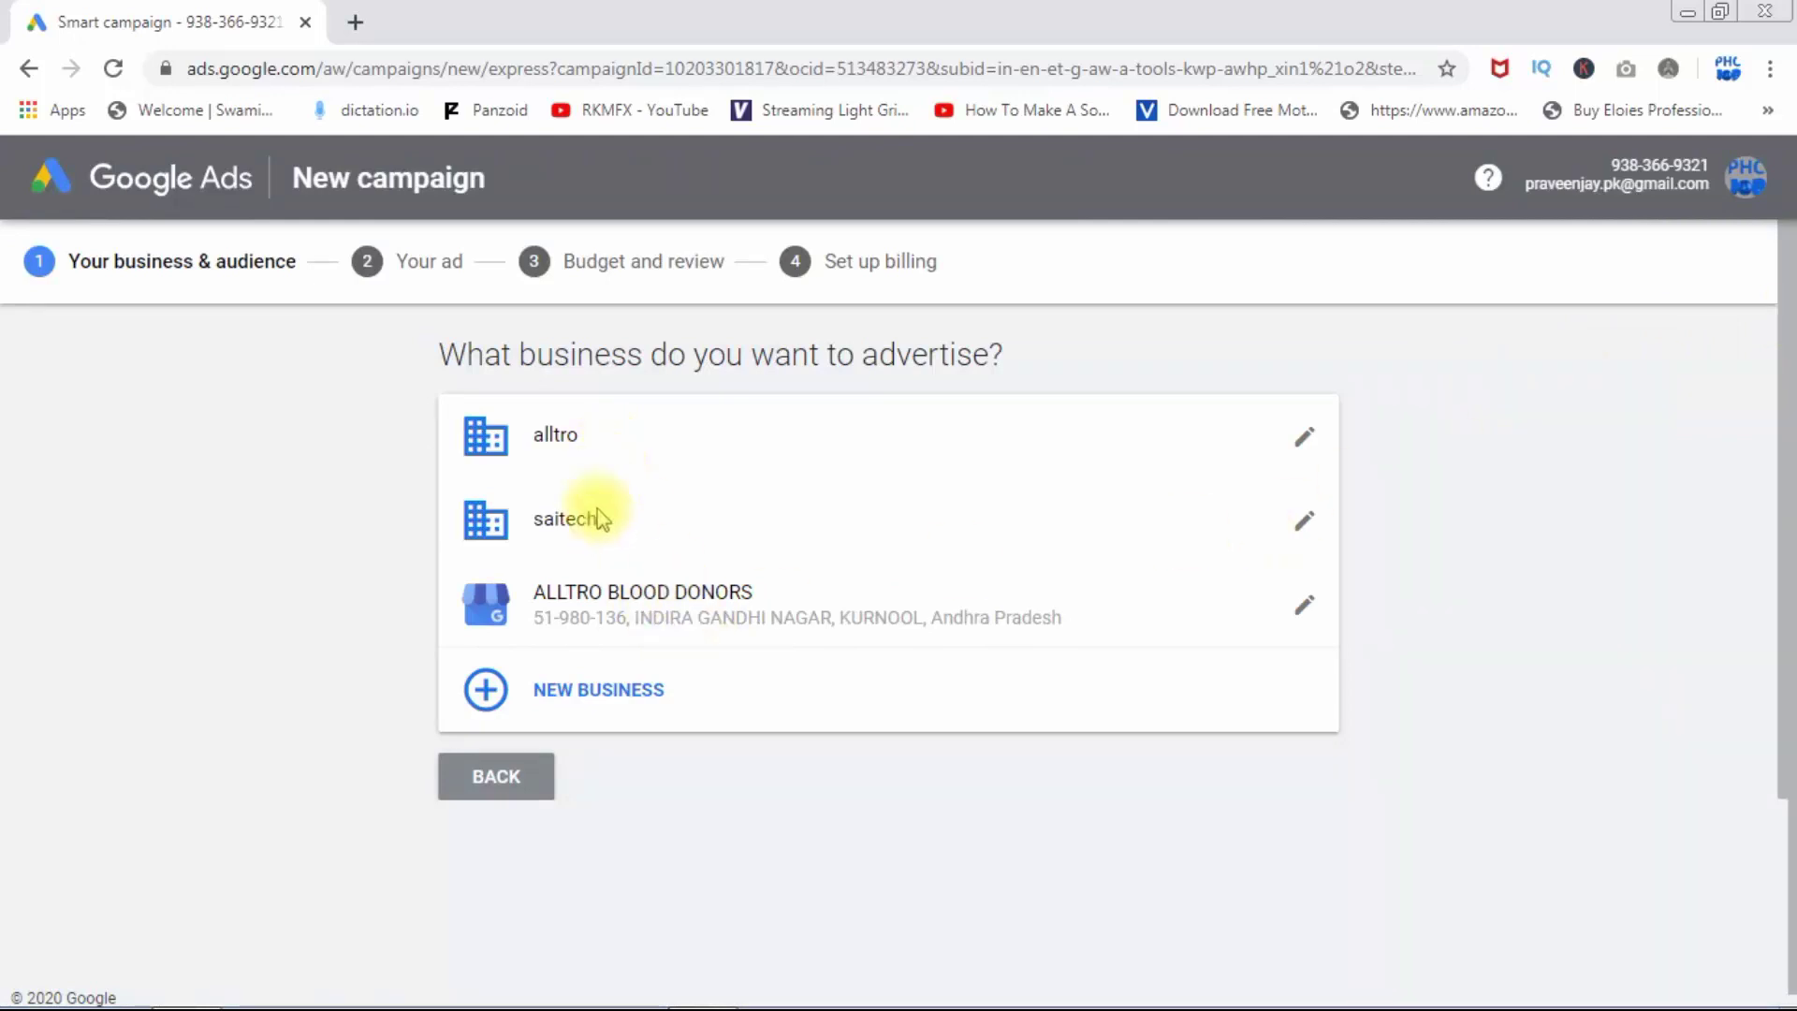
pyautogui.click(583, 530)
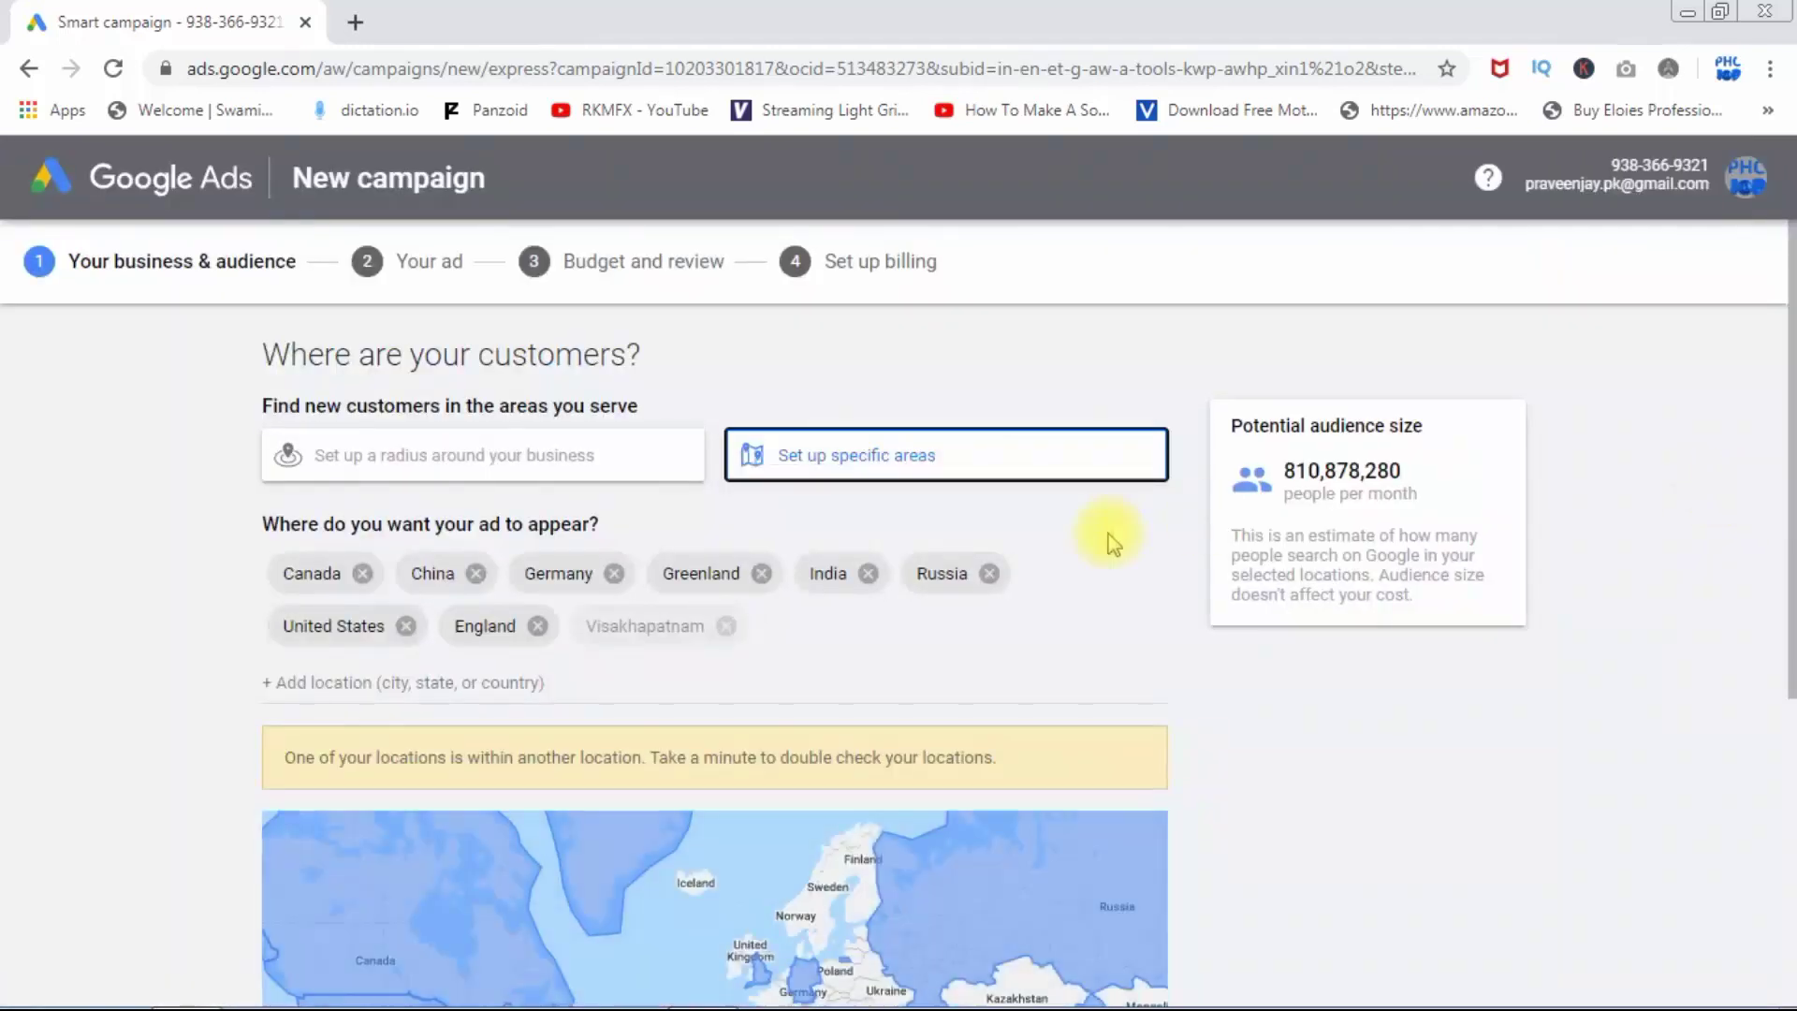
# Remove every existing target location, from China, Canada and Germany through to England and Visakhapatnam
pyautogui.click(476, 574)
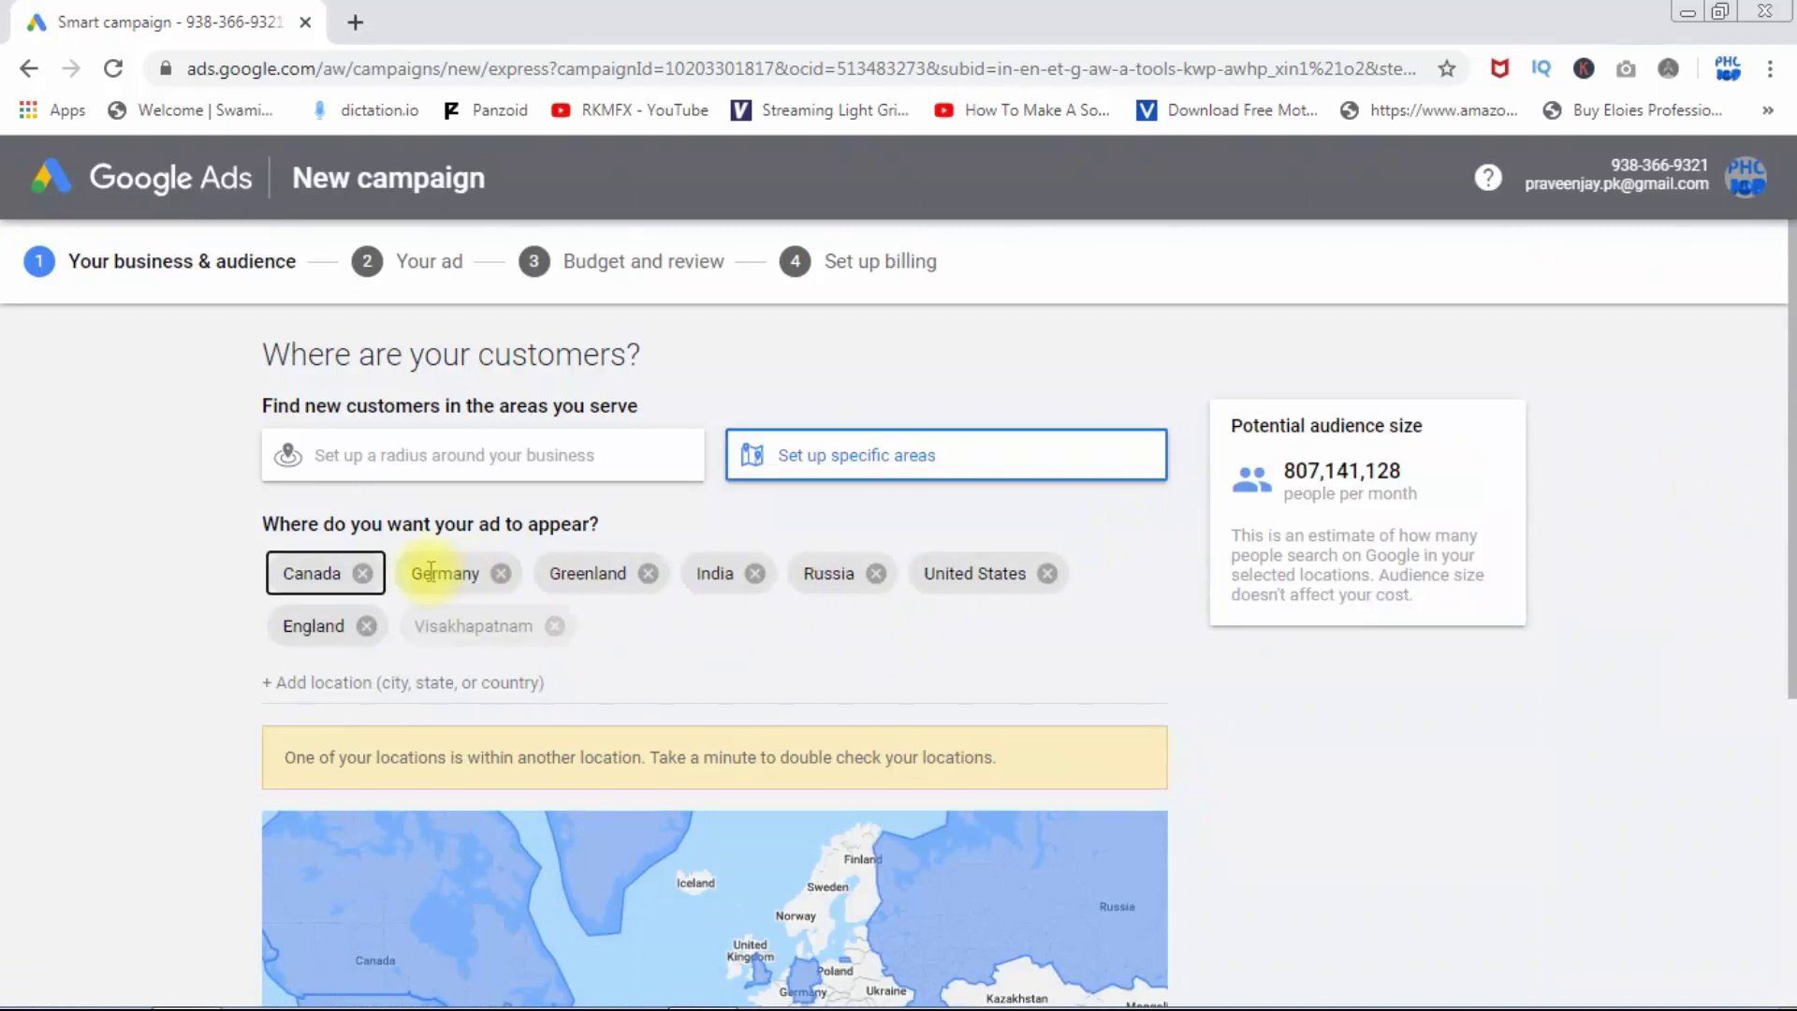
pyautogui.click(362, 574)
pyautogui.click(371, 574)
pyautogui.click(380, 574)
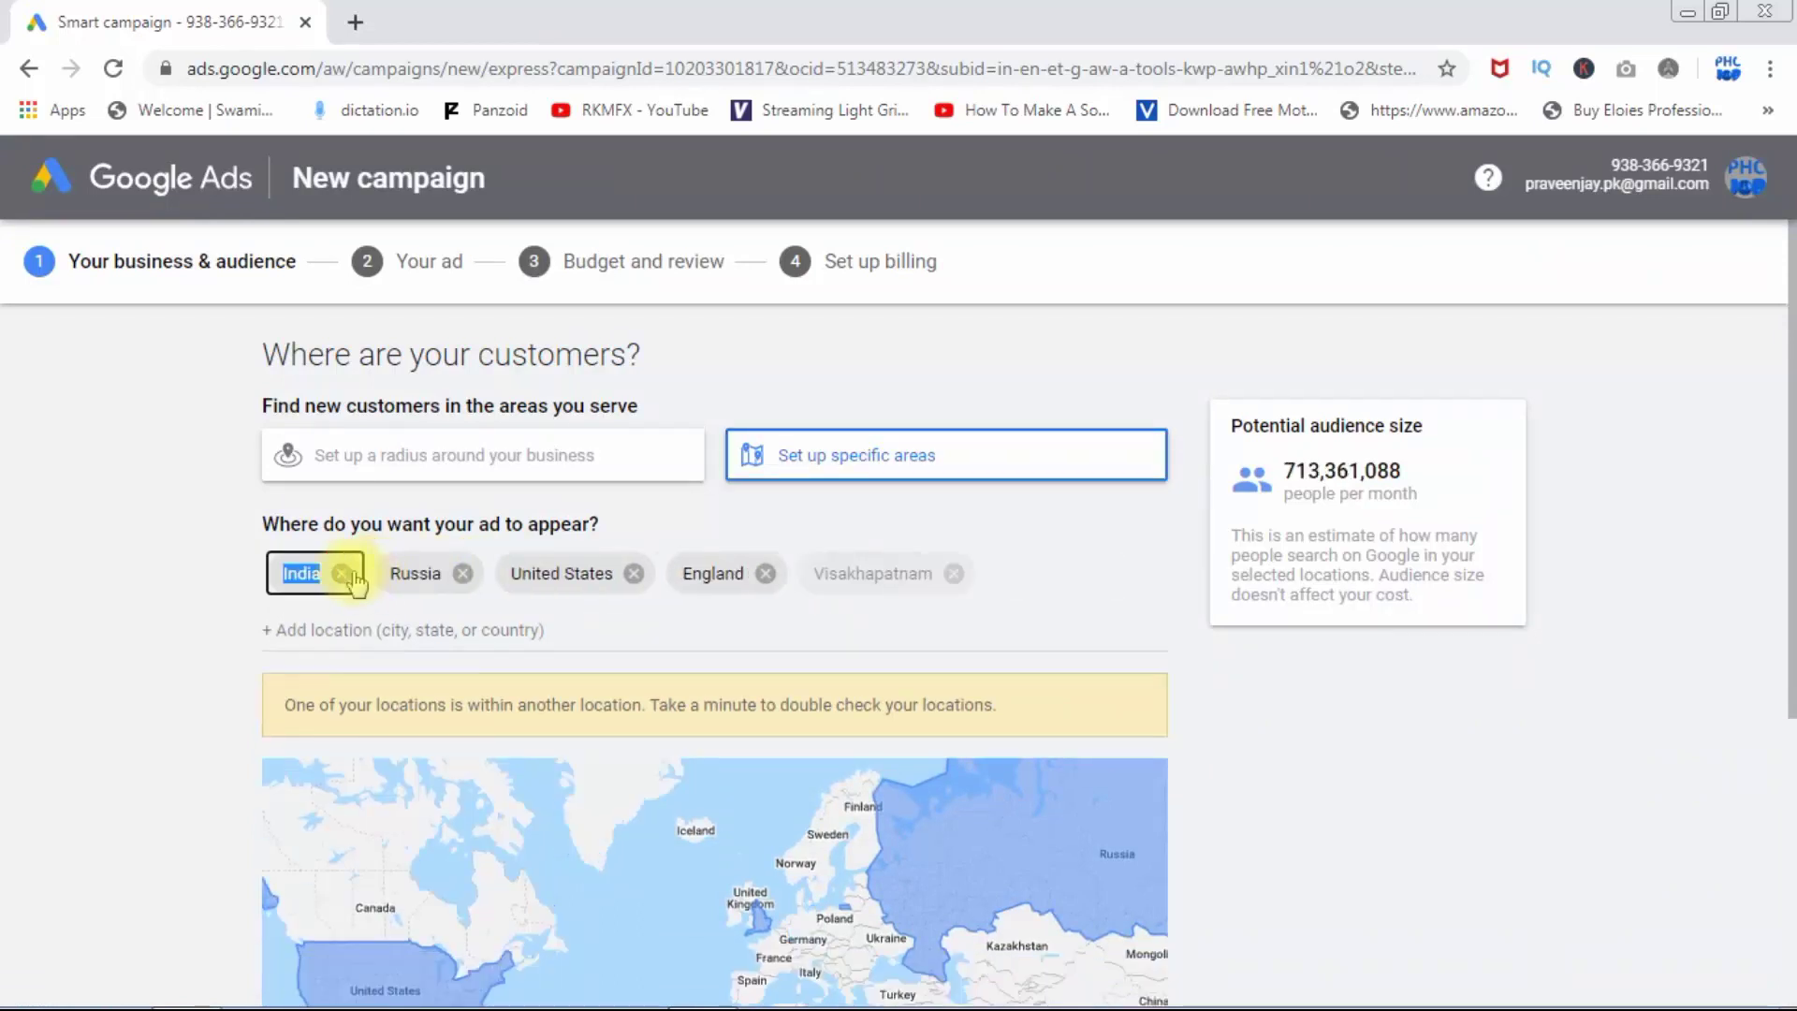
pyautogui.click(339, 574)
pyautogui.click(352, 574)
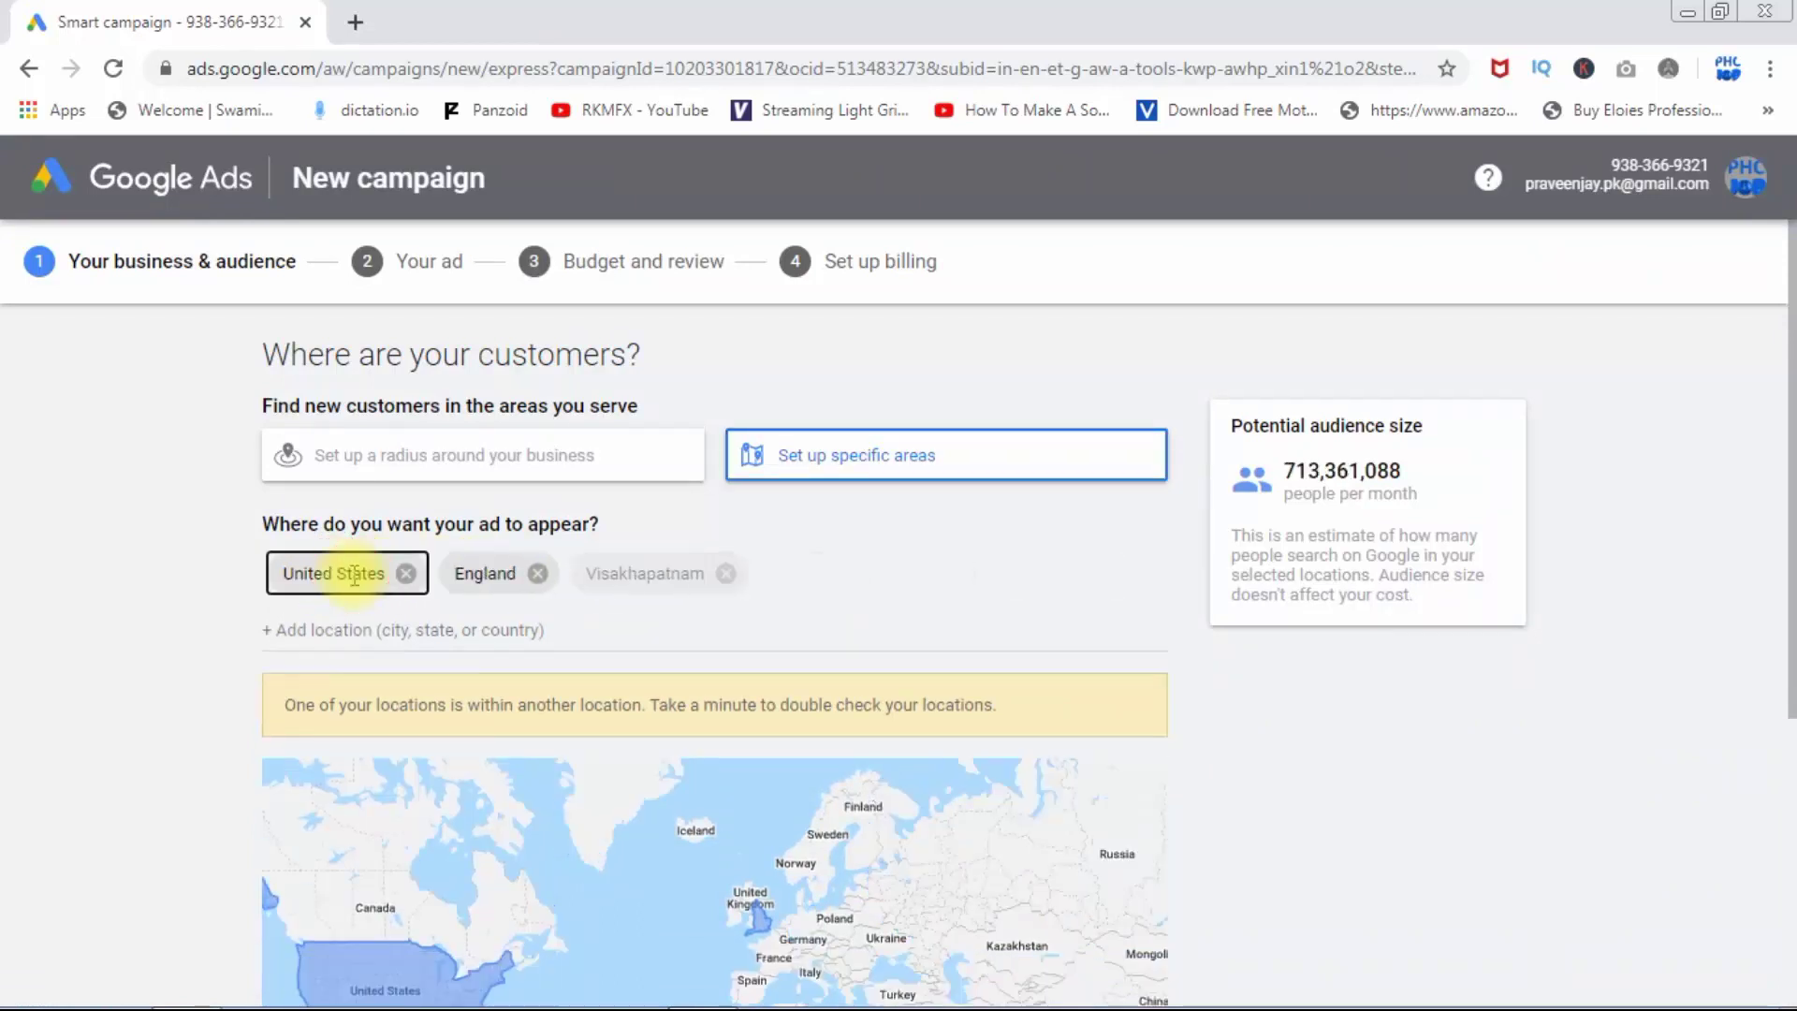
pyautogui.click(404, 574)
pyautogui.click(366, 574)
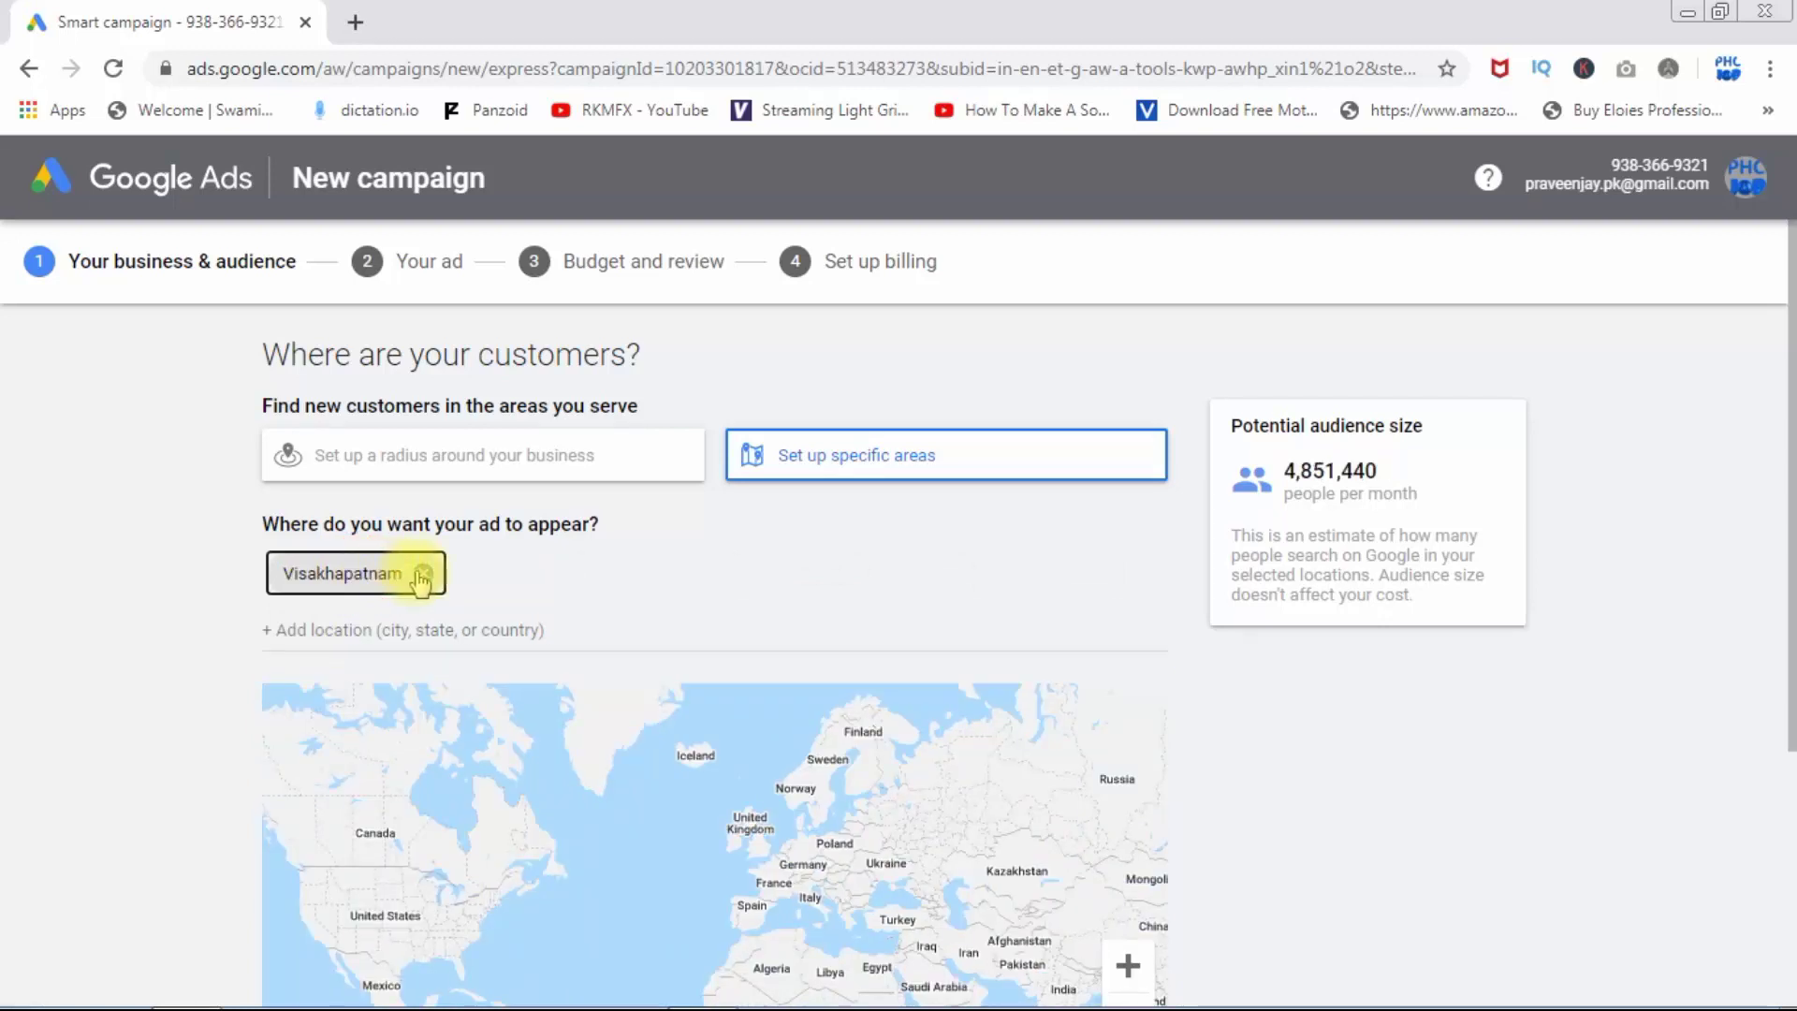
pyautogui.click(423, 574)
# Add India as the ad's target location and check its map area and potential audience size
pyautogui.click(375, 577)
pyautogui.write('in')
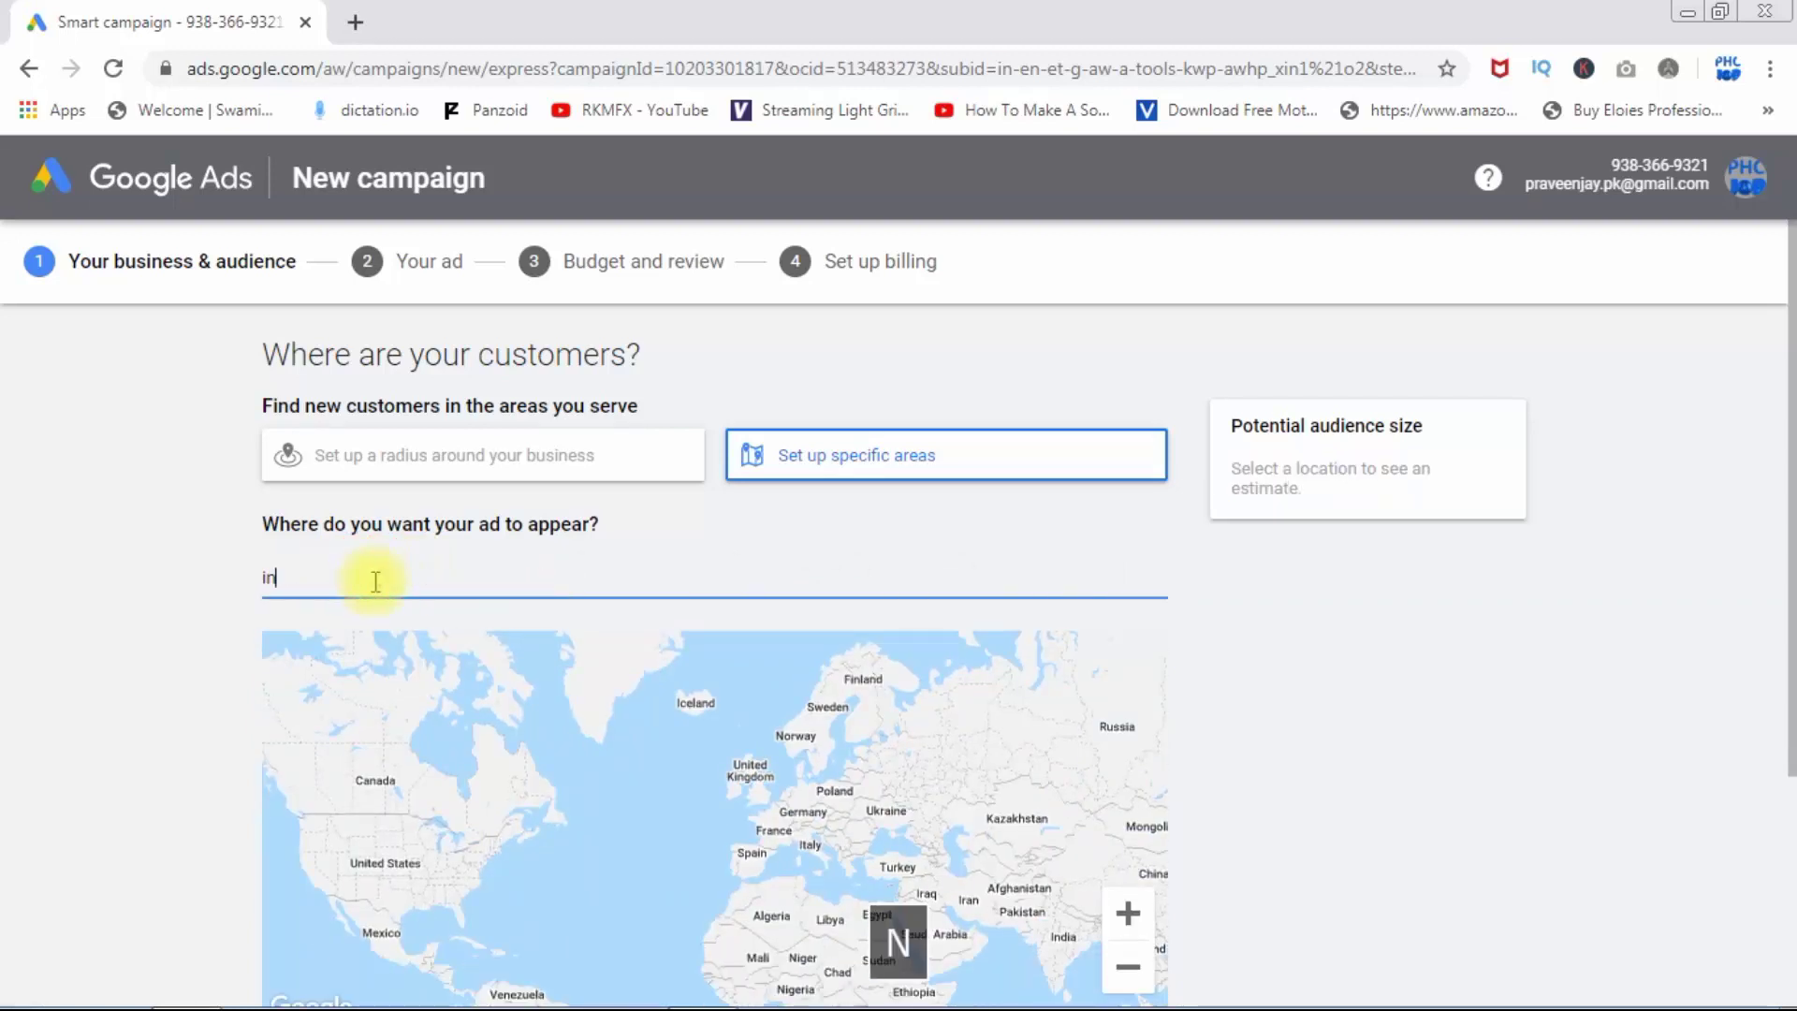
pyautogui.click(369, 637)
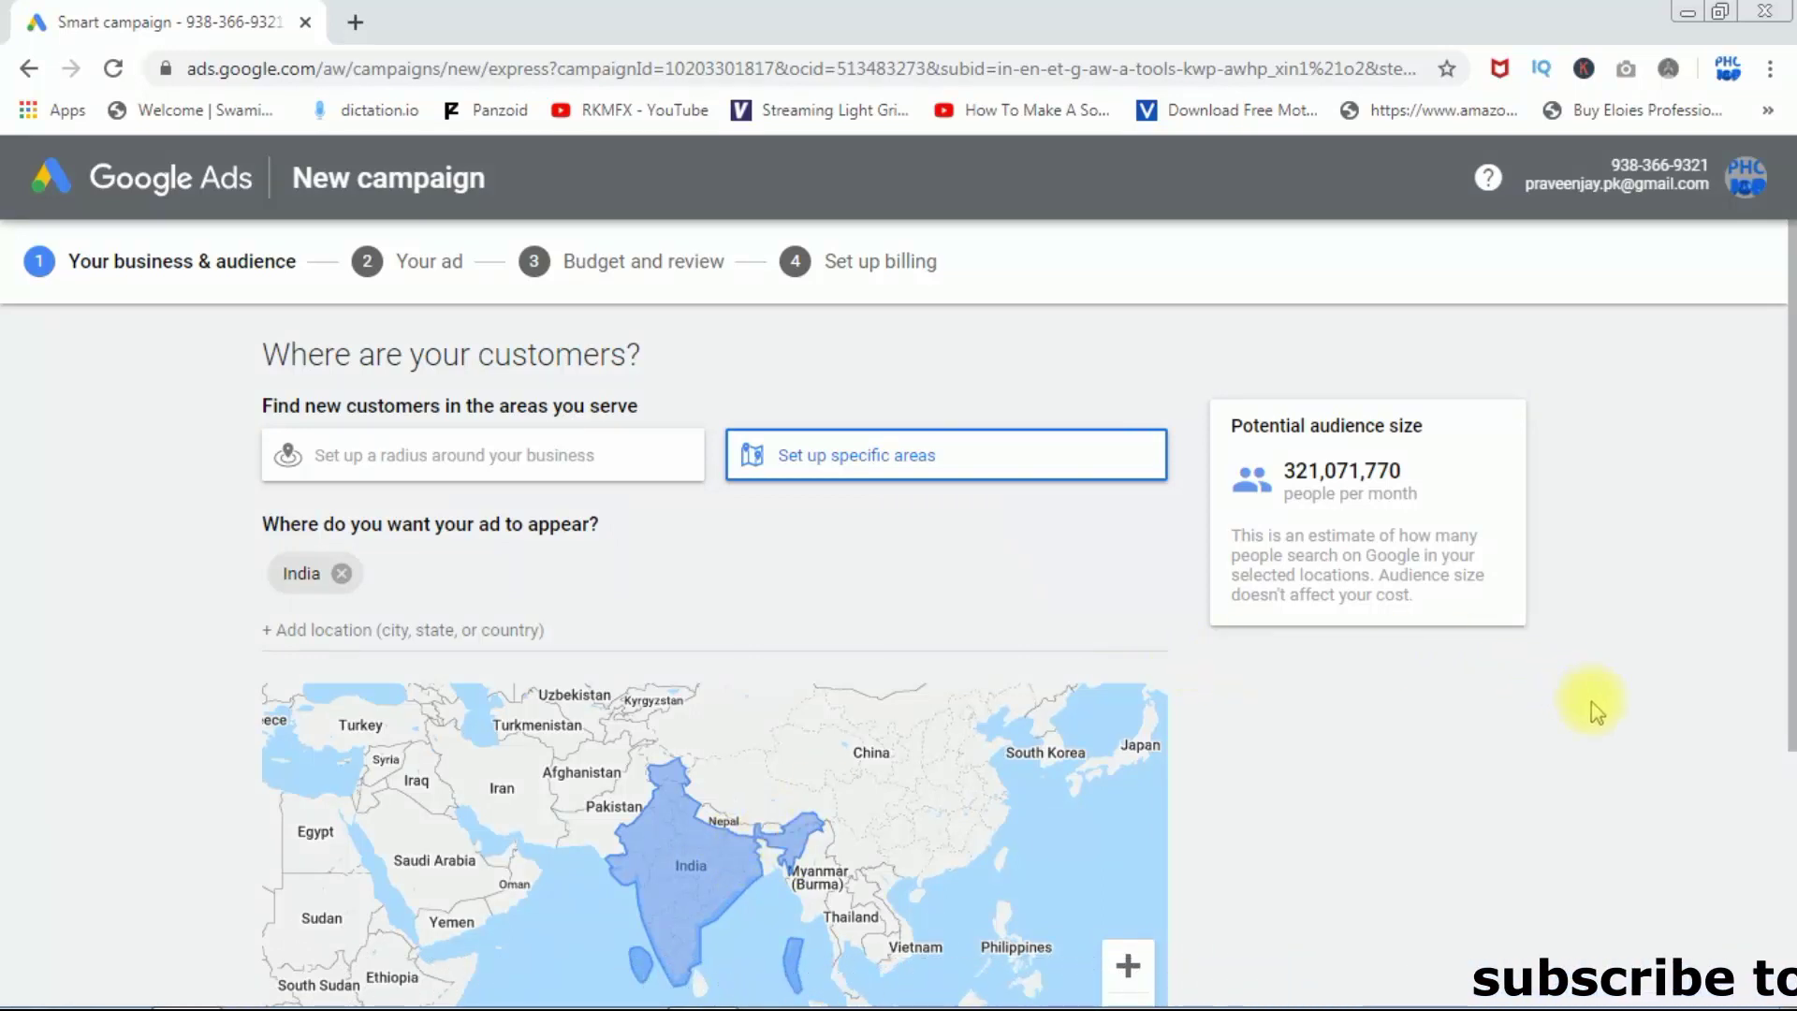
pyautogui.moveTo(1790, 417); pyautogui.dragTo(1790, 519)
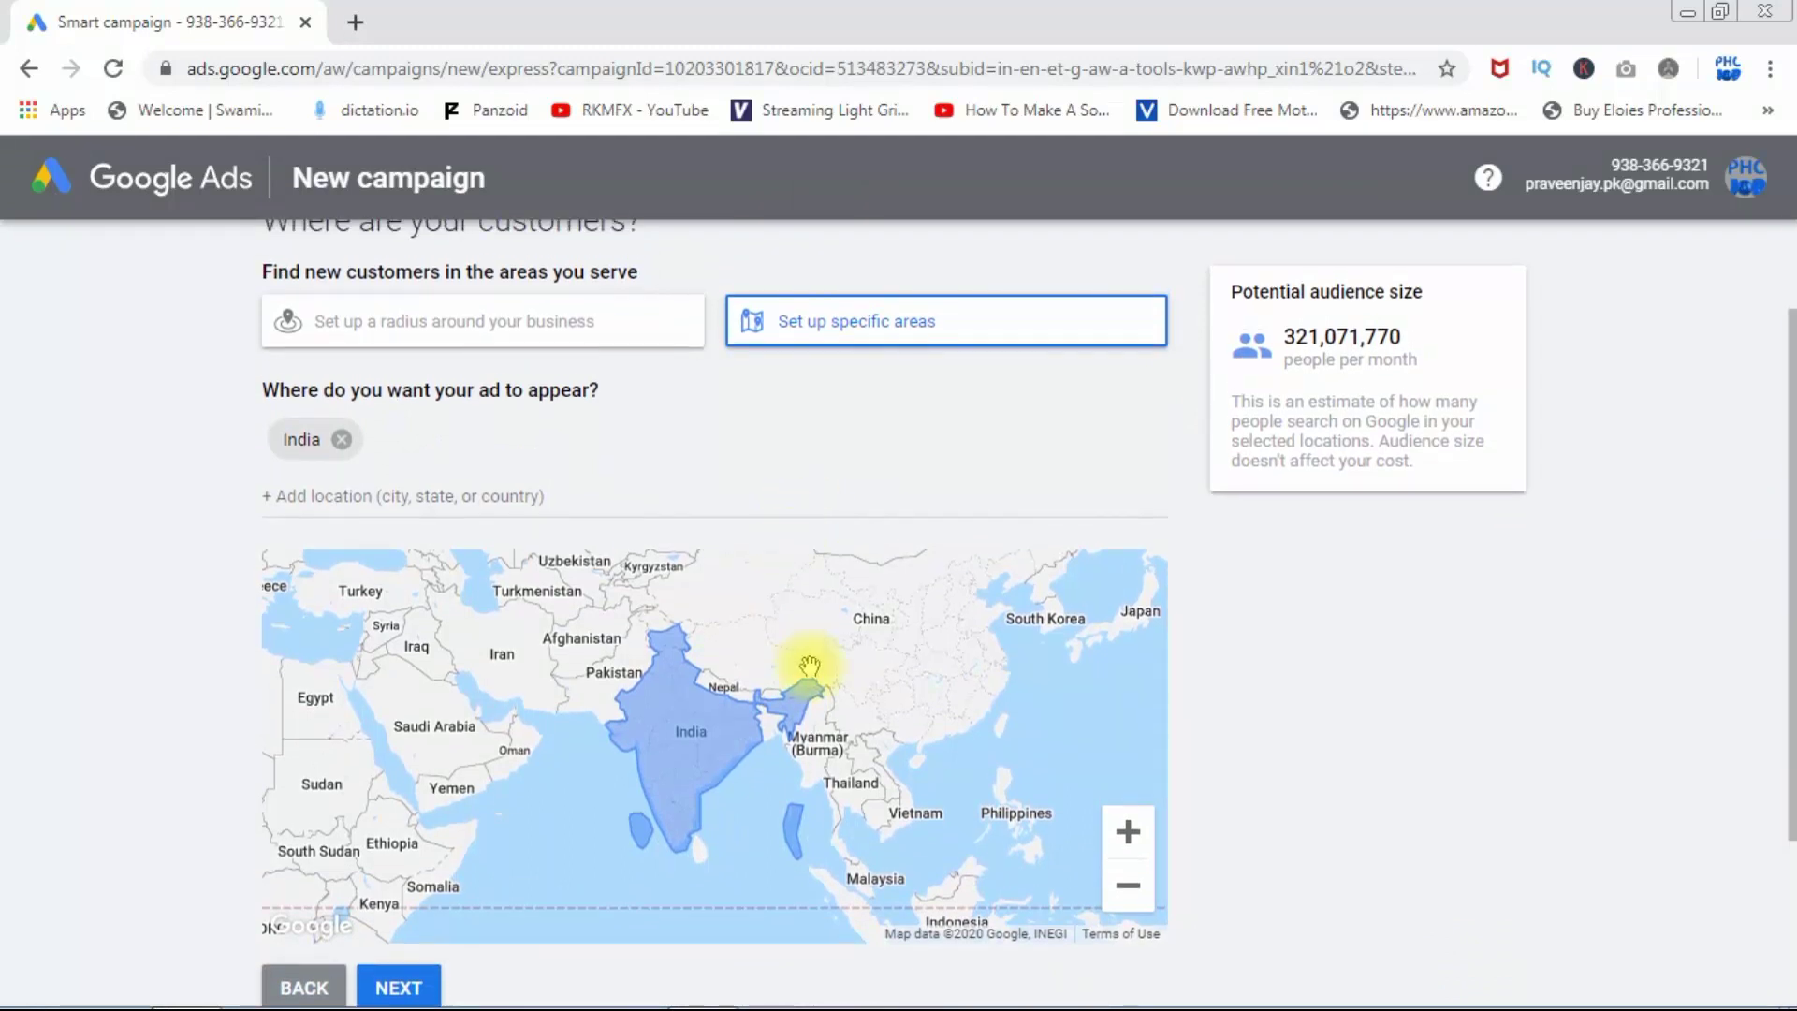
pyautogui.moveTo(761, 657); pyautogui.dragTo(722, 676)
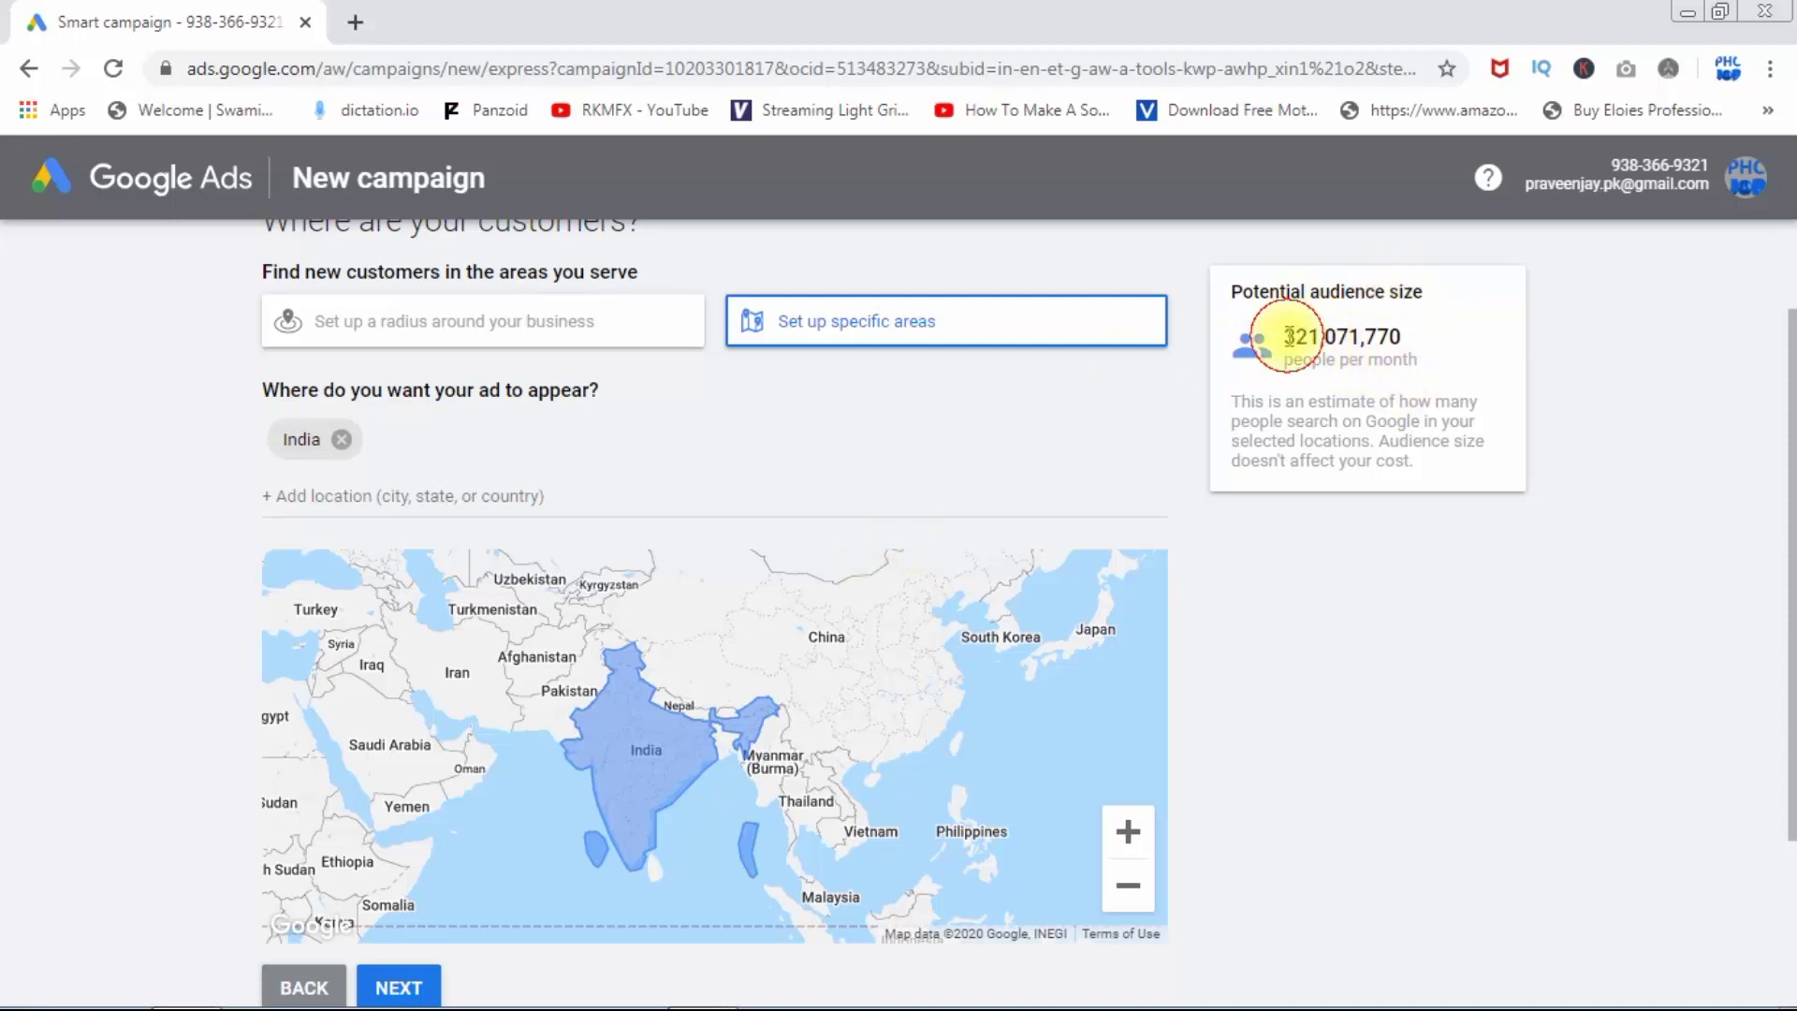
pyautogui.moveTo(1288, 335); pyautogui.dragTo(1432, 341)
pyautogui.click(1627, 384)
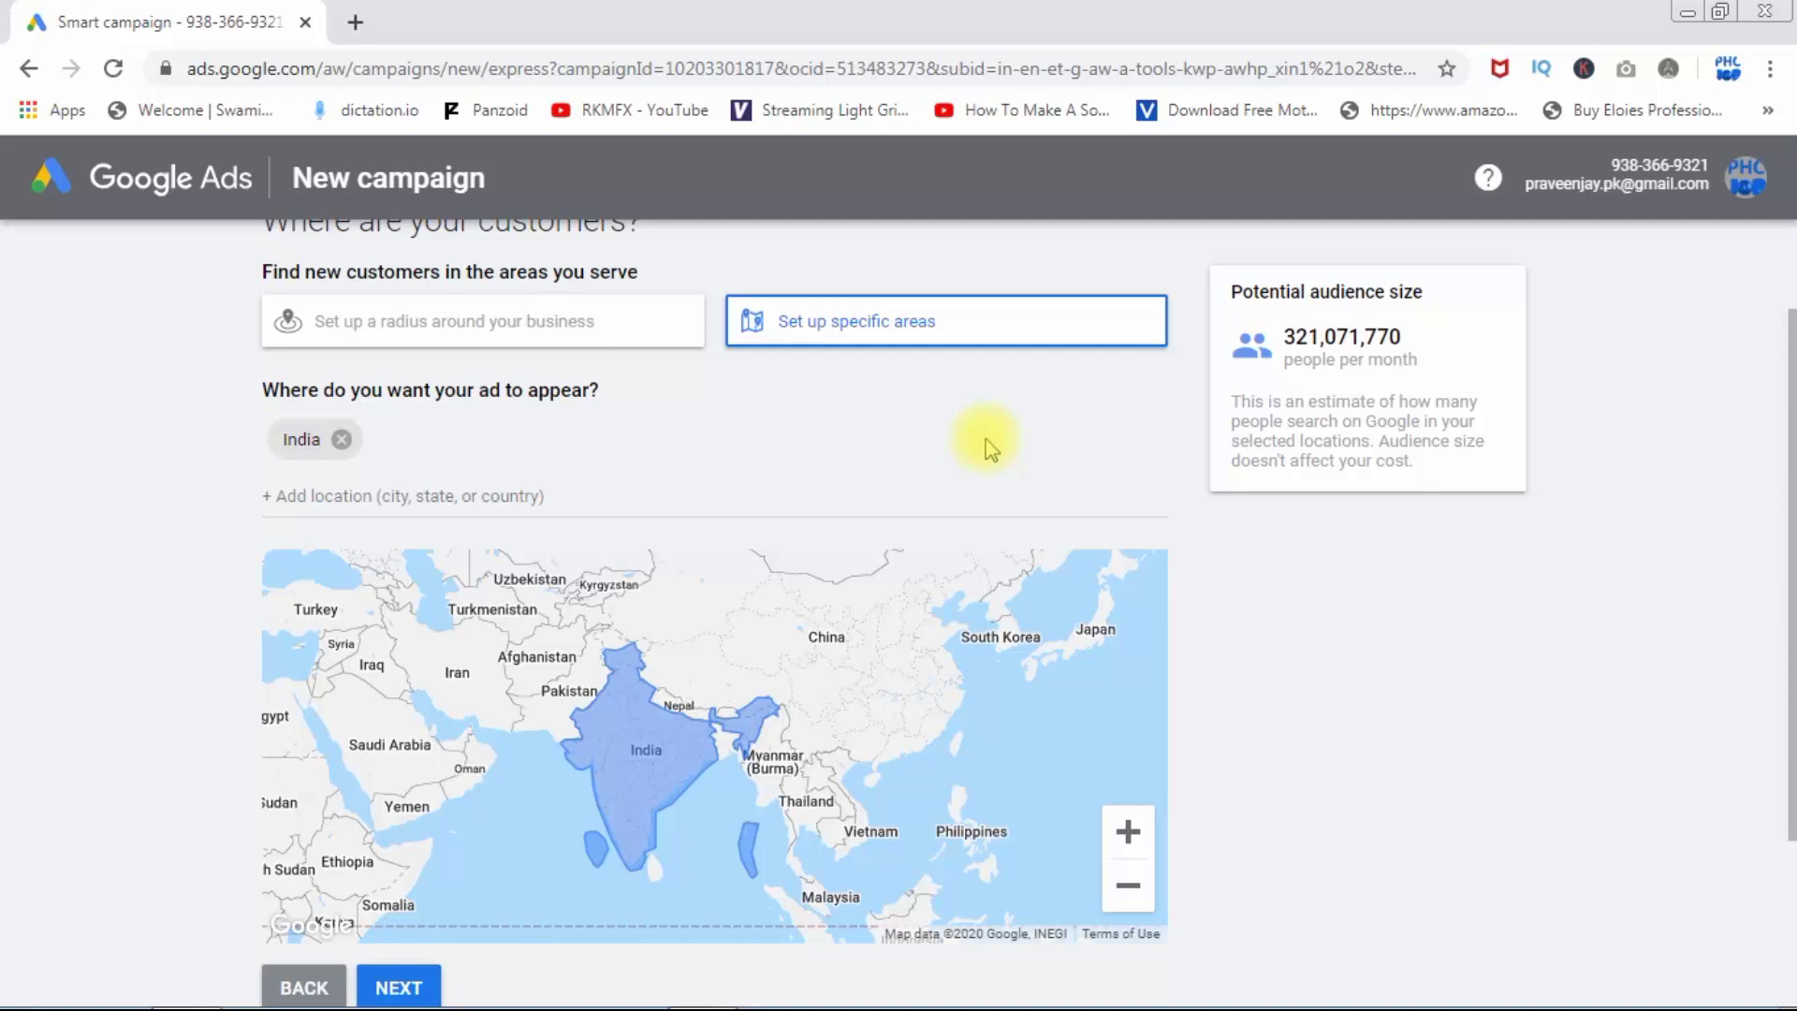
# Add the Indian states Andhra Pradesh and Telangana to the target locations
pyautogui.click(423, 495)
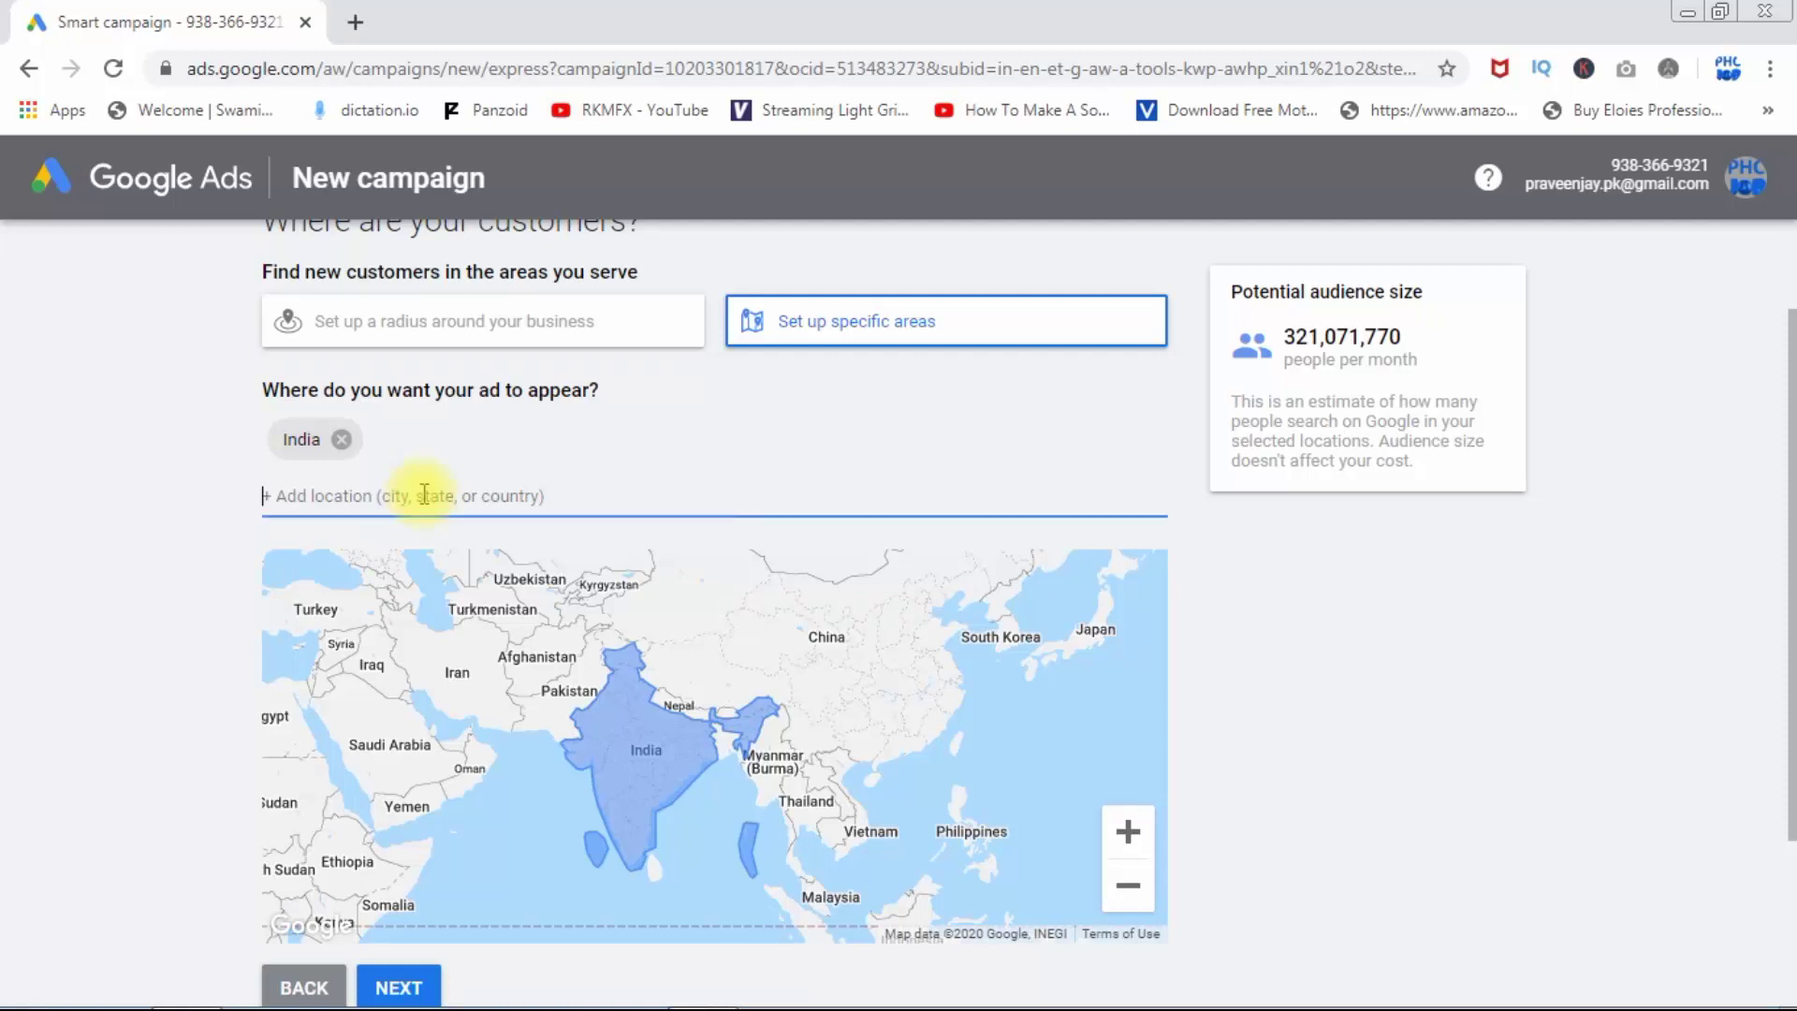
pyautogui.write('and')
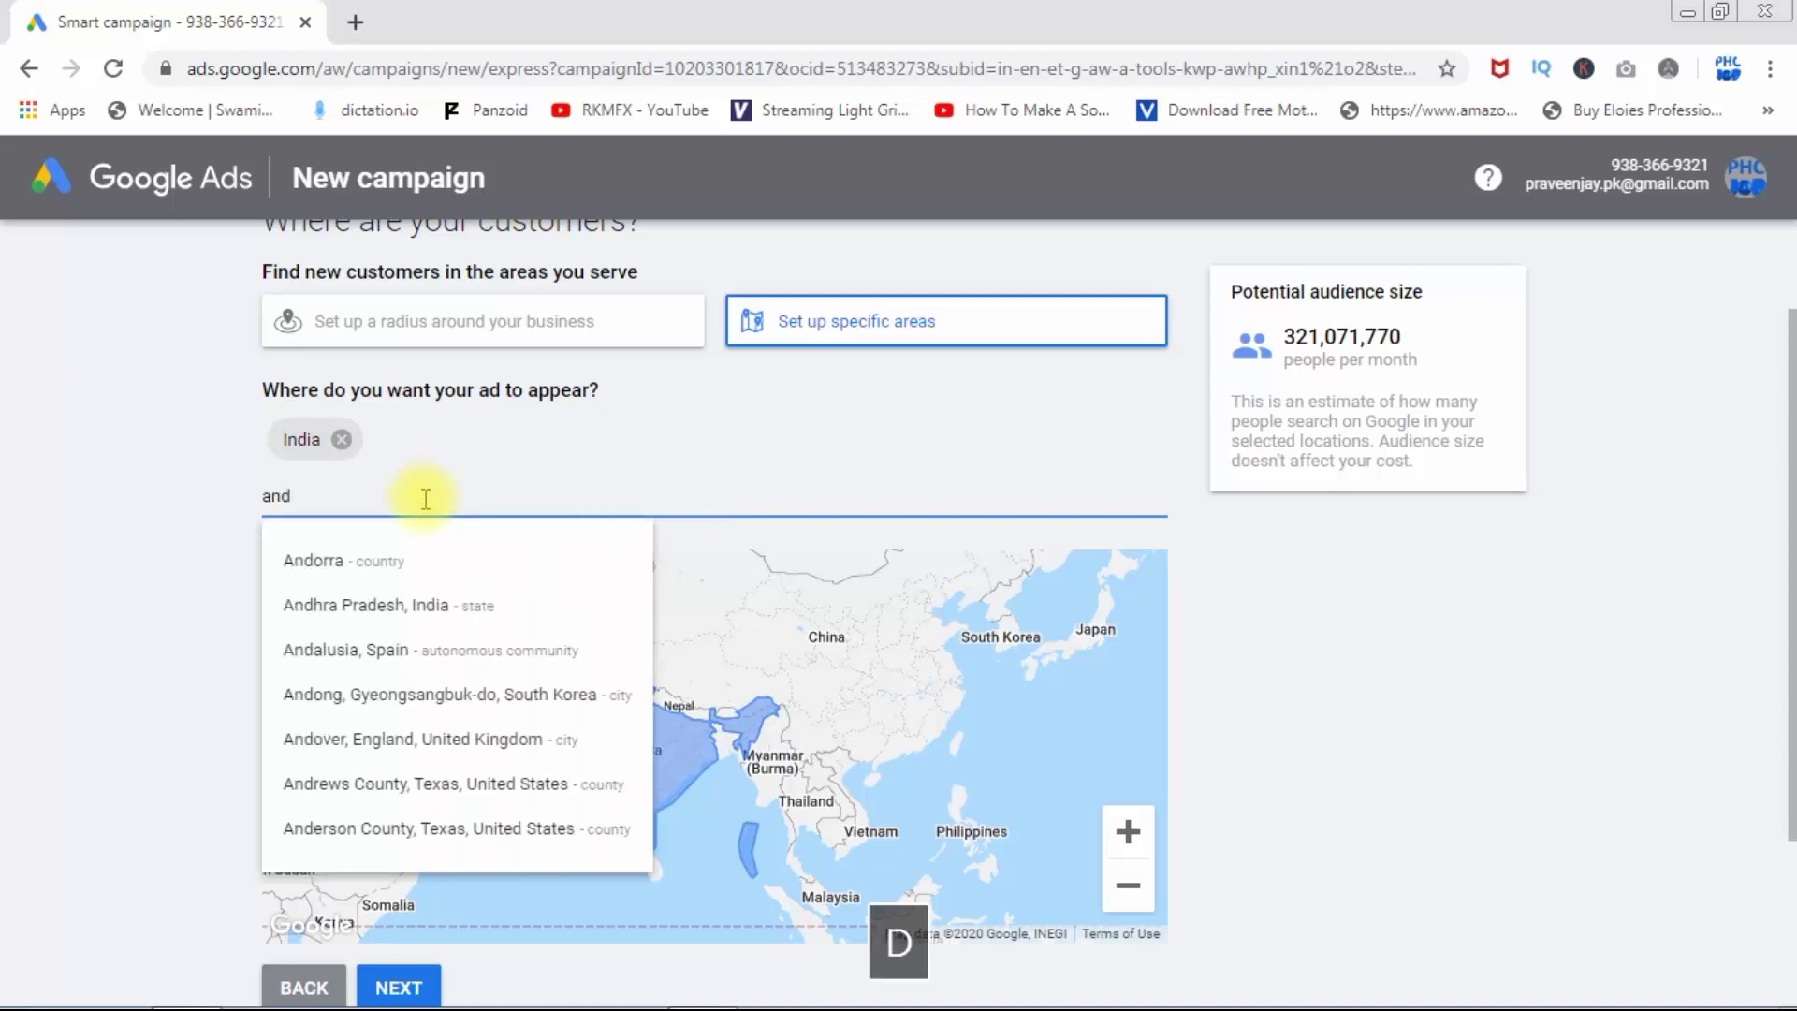
pyautogui.click(360, 604)
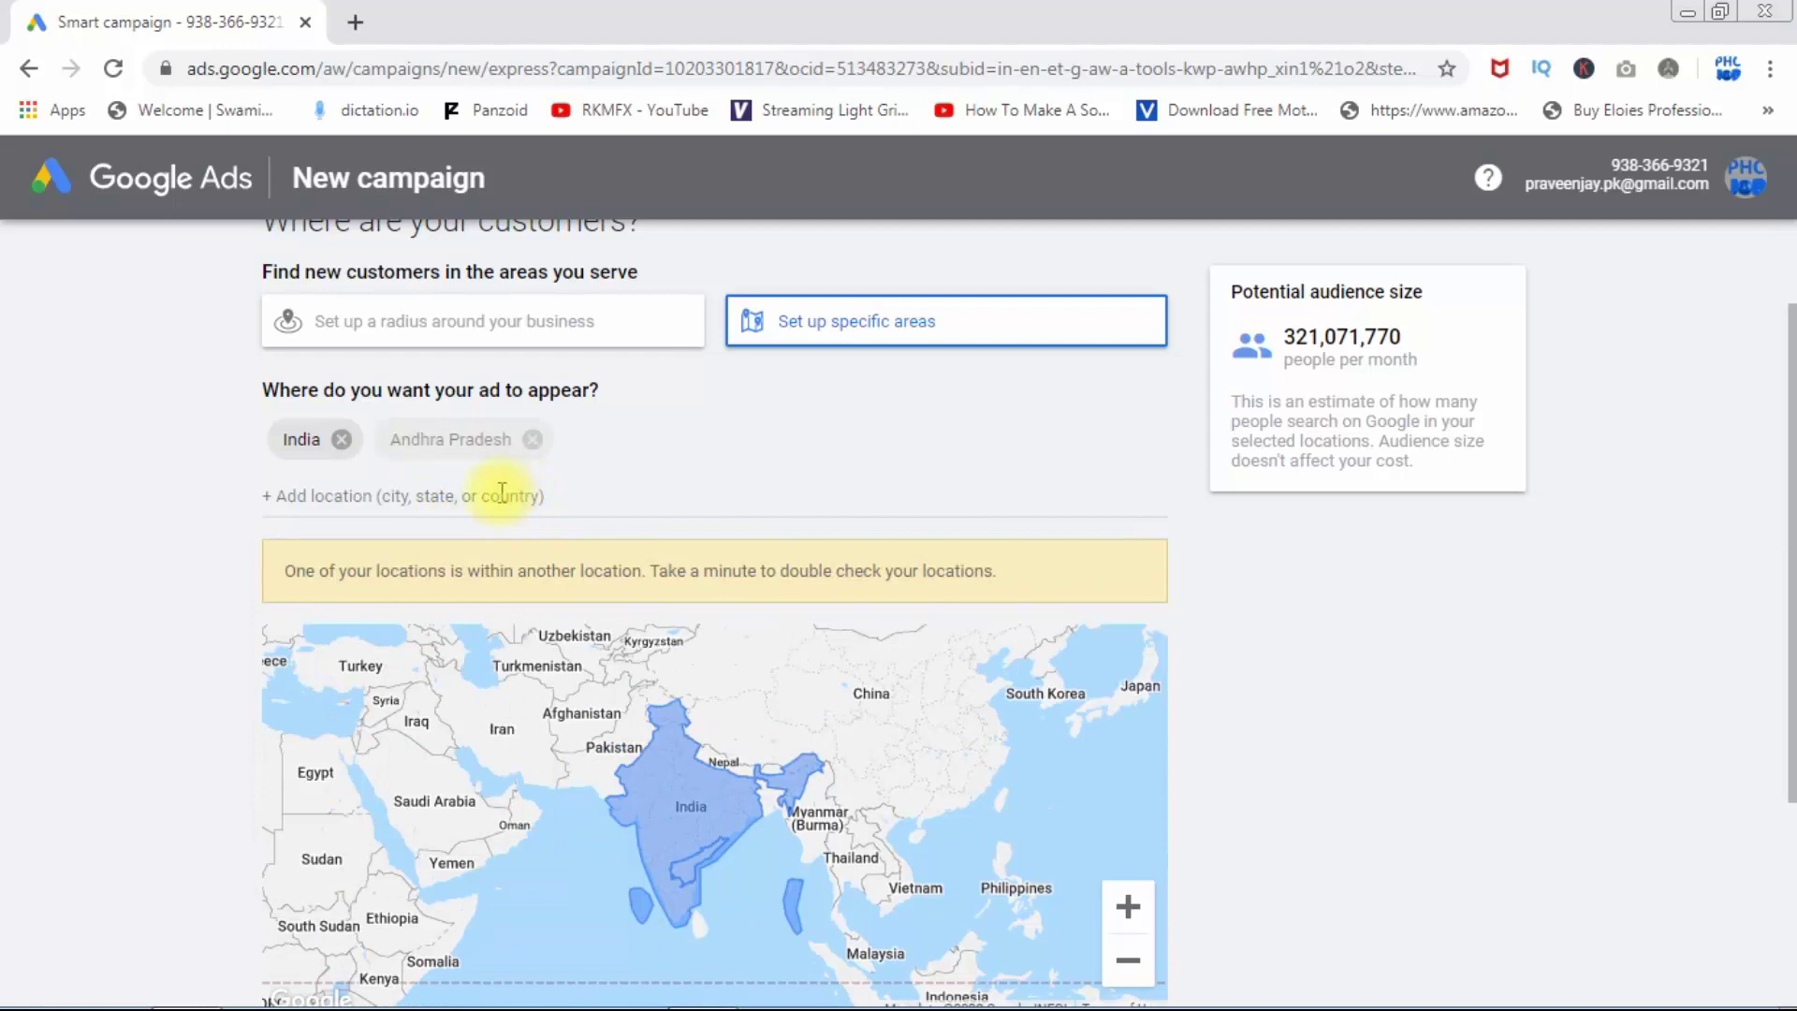
pyautogui.click(502, 493)
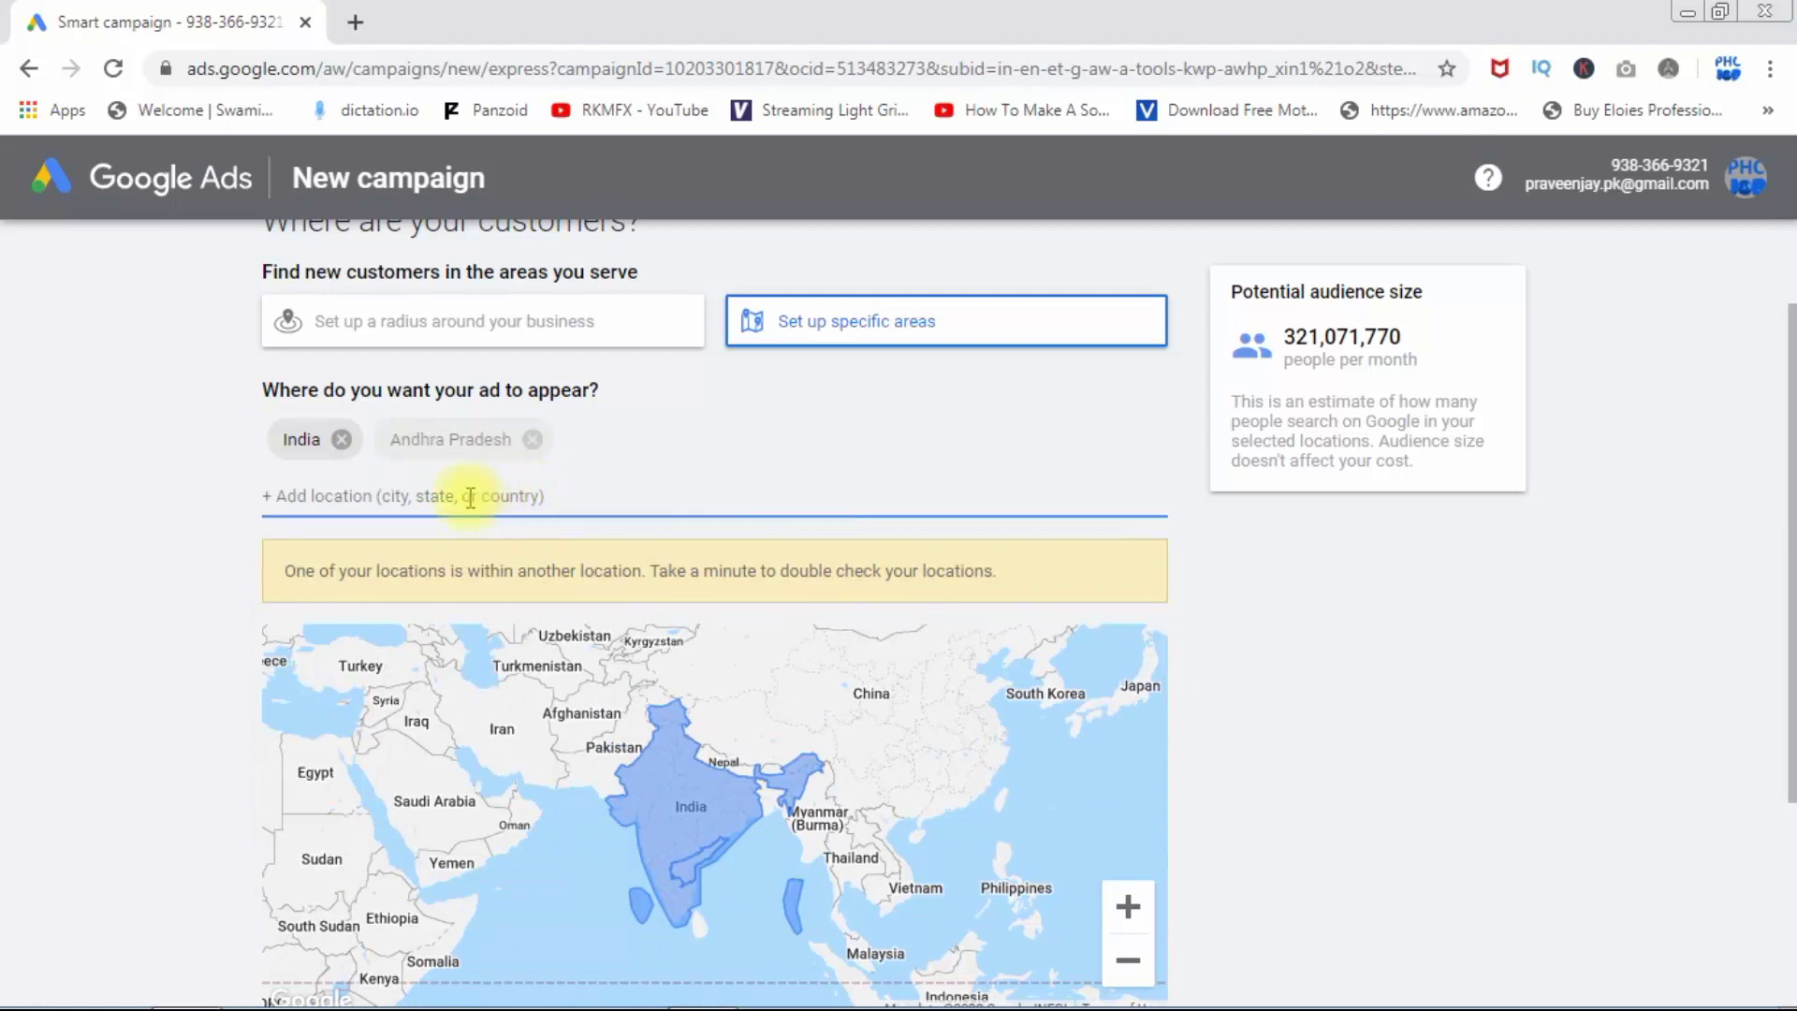
pyautogui.write('te')
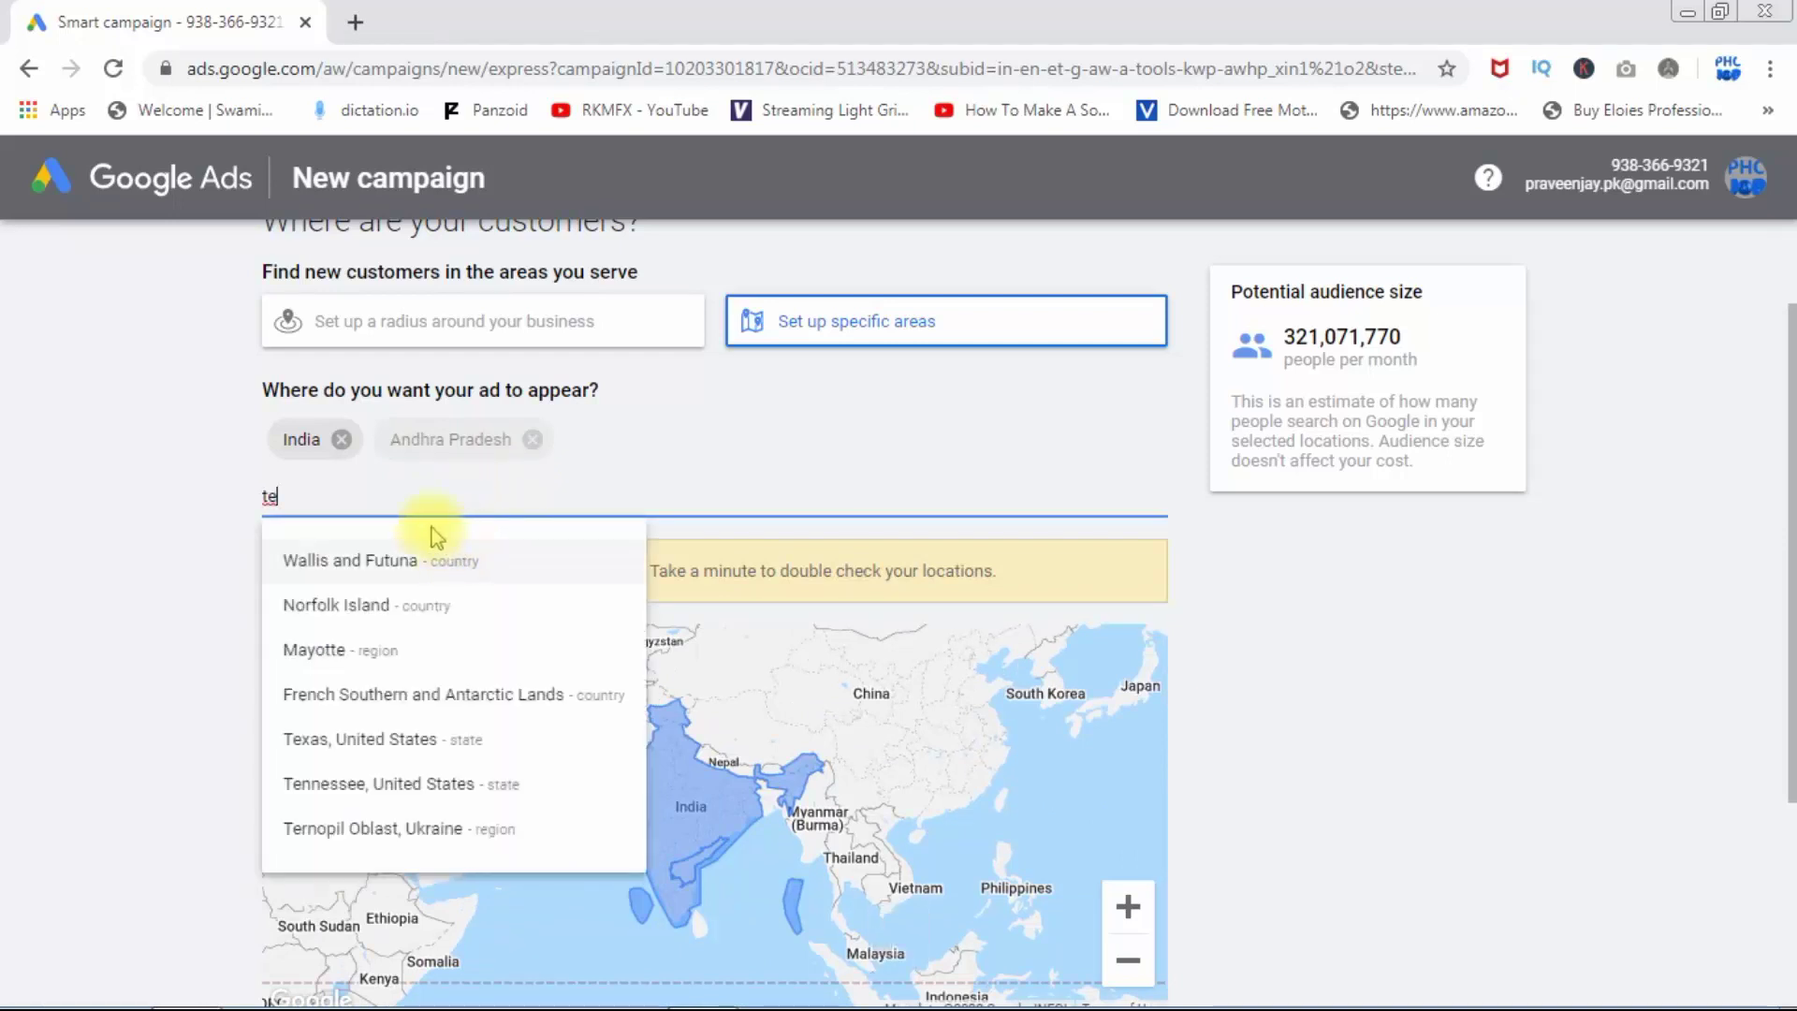
pyautogui.write('la')
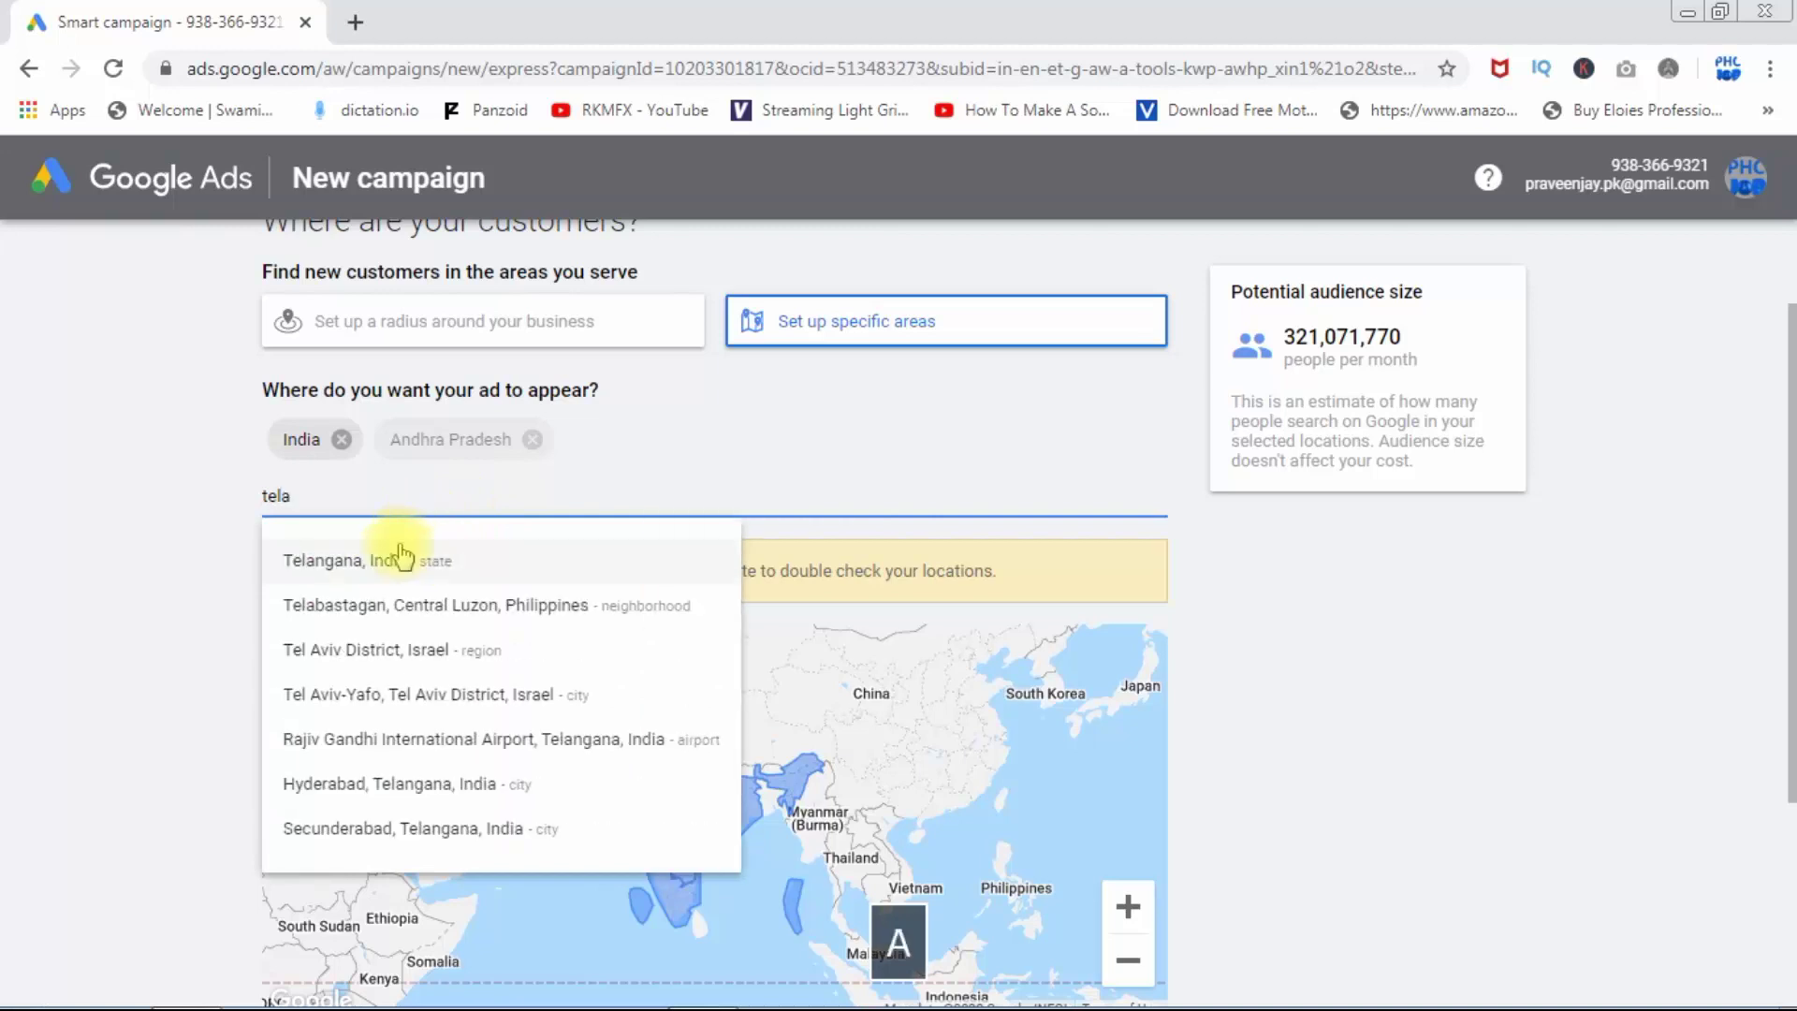
pyautogui.click(375, 565)
# Add the cities Kurnool and Visakhapatnam in Andhra Pradesh to the target locations
pyautogui.click(506, 496)
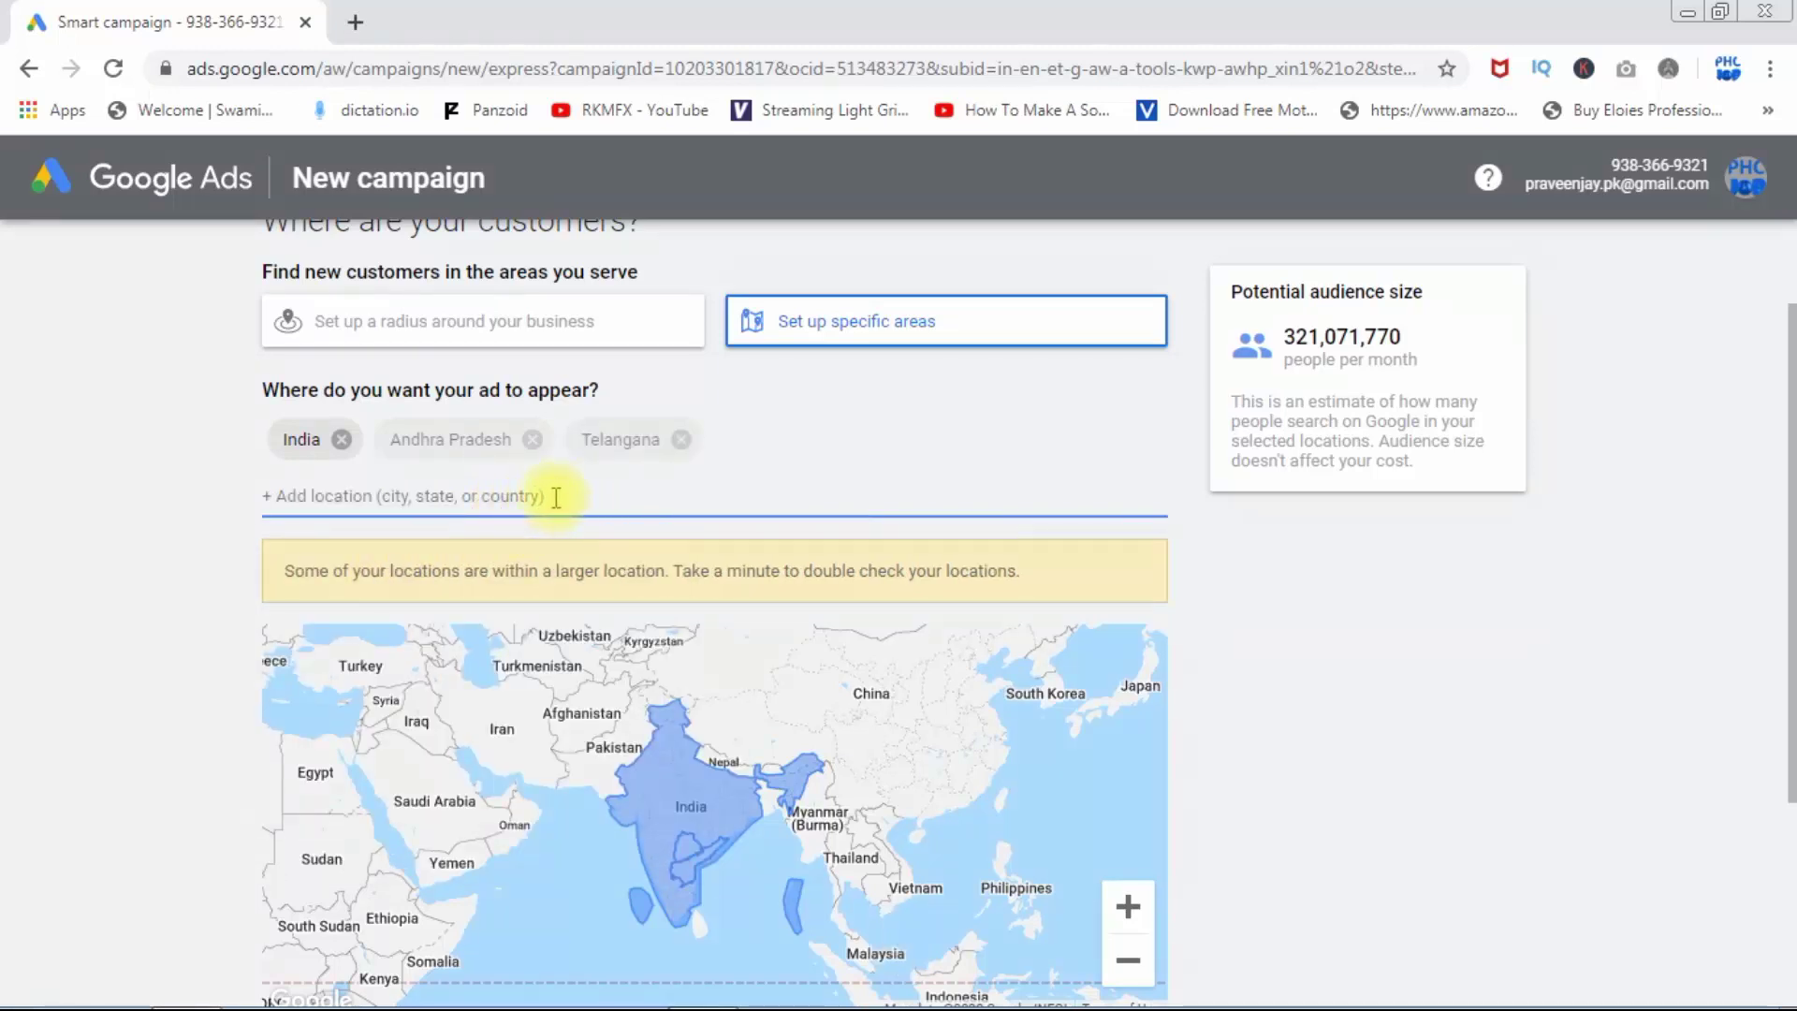
pyautogui.write('kur')
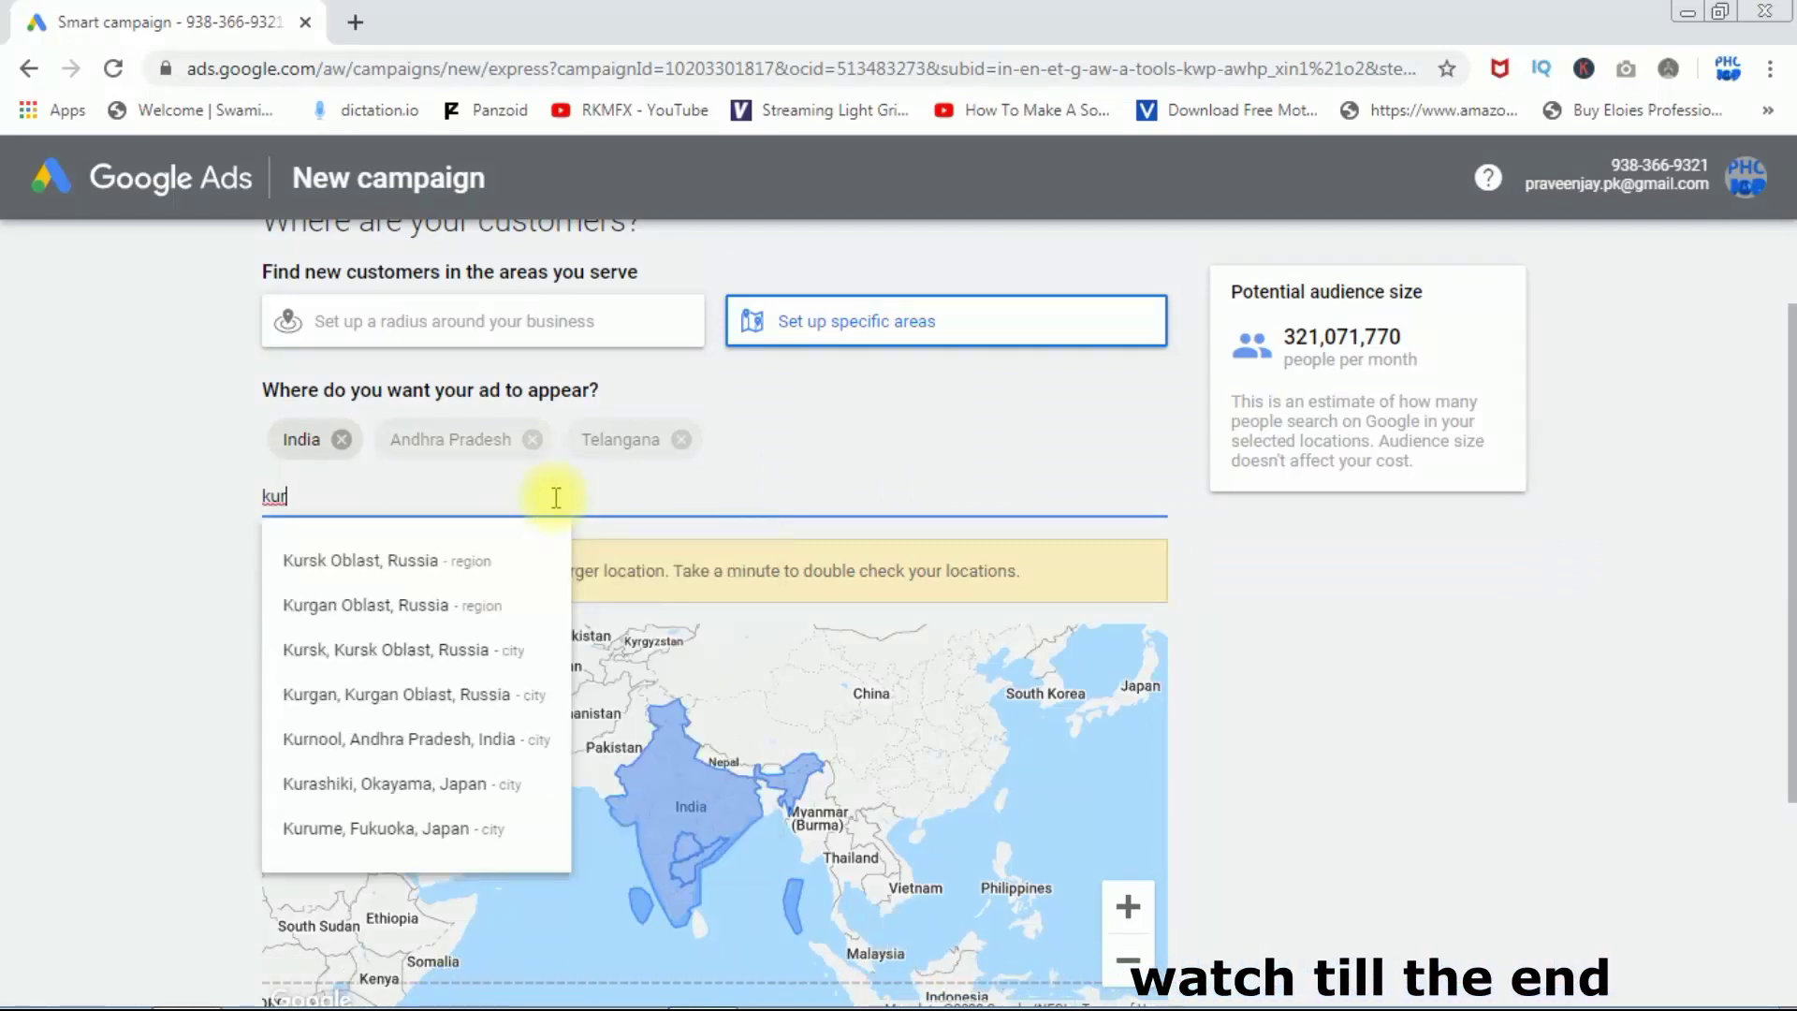
pyautogui.write('noo')
pyautogui.click(431, 566)
pyautogui.click(524, 495)
pyautogui.write('vis')
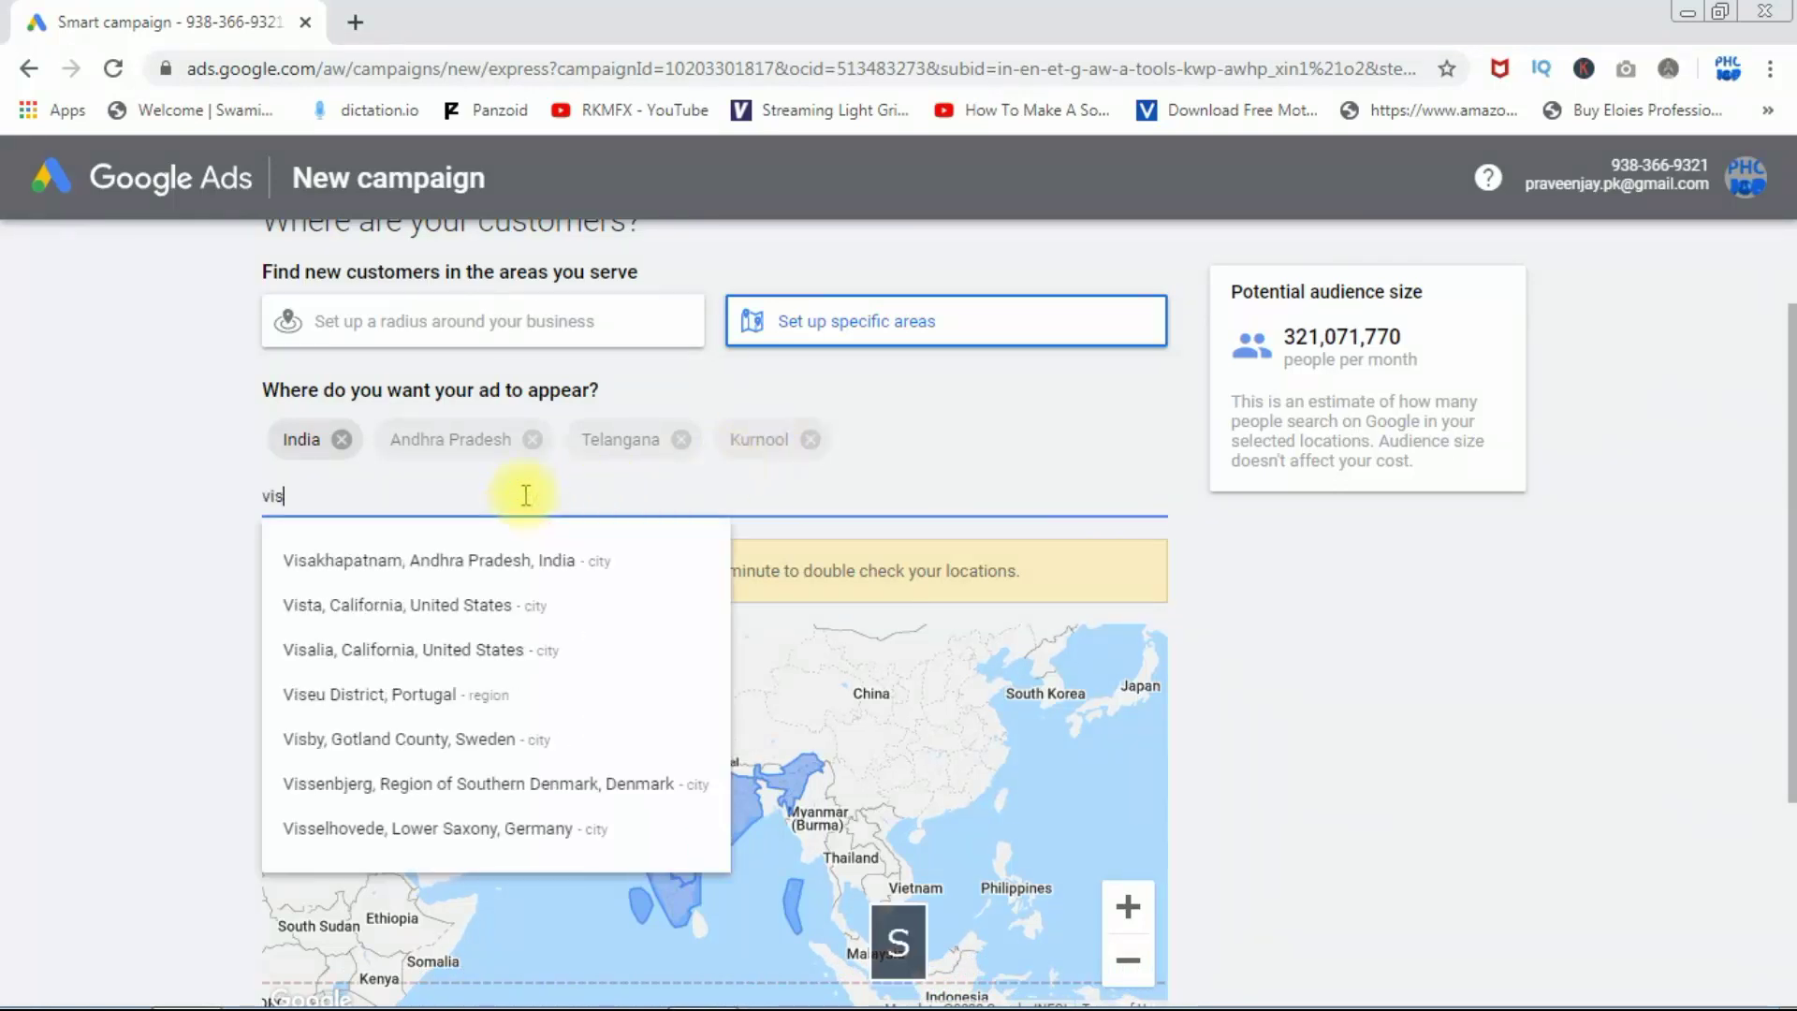
pyautogui.write('h')
pyautogui.click(426, 560)
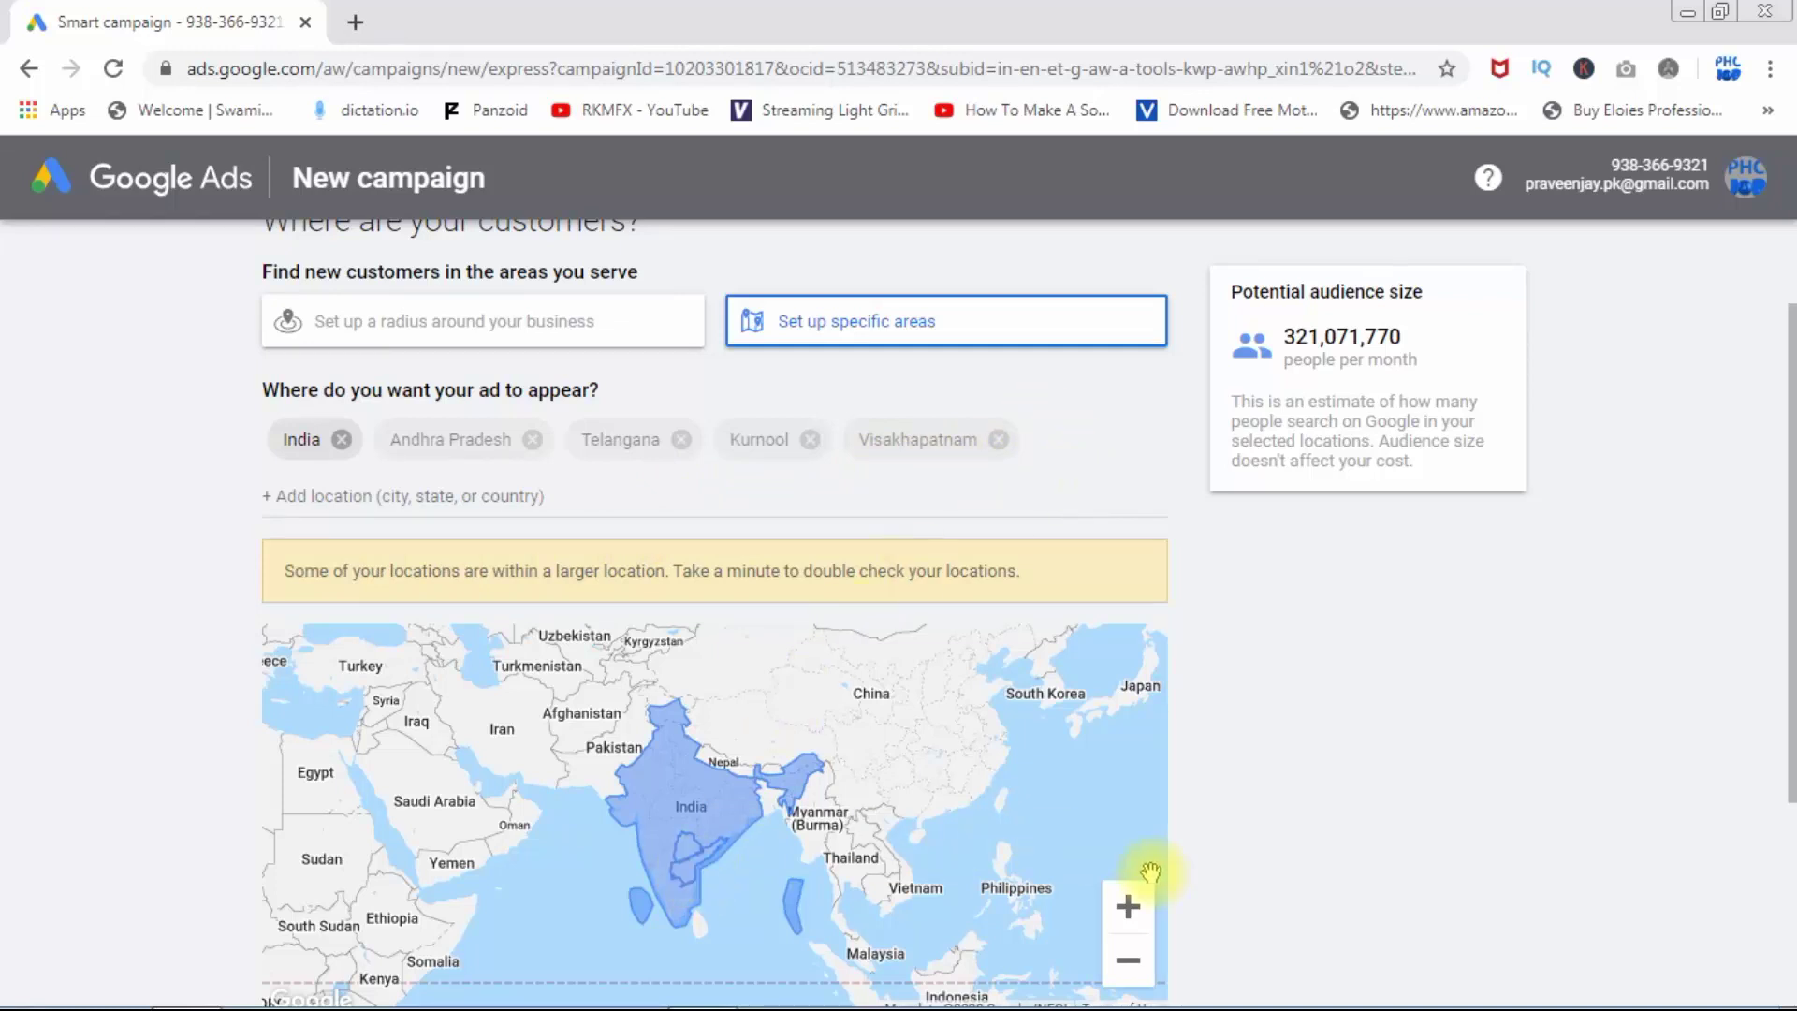
# Inspect southern India on the location map and the potential audience size, and continue to the keyword themes
pyautogui.click(1130, 905)
pyautogui.doubleClick(746, 850)
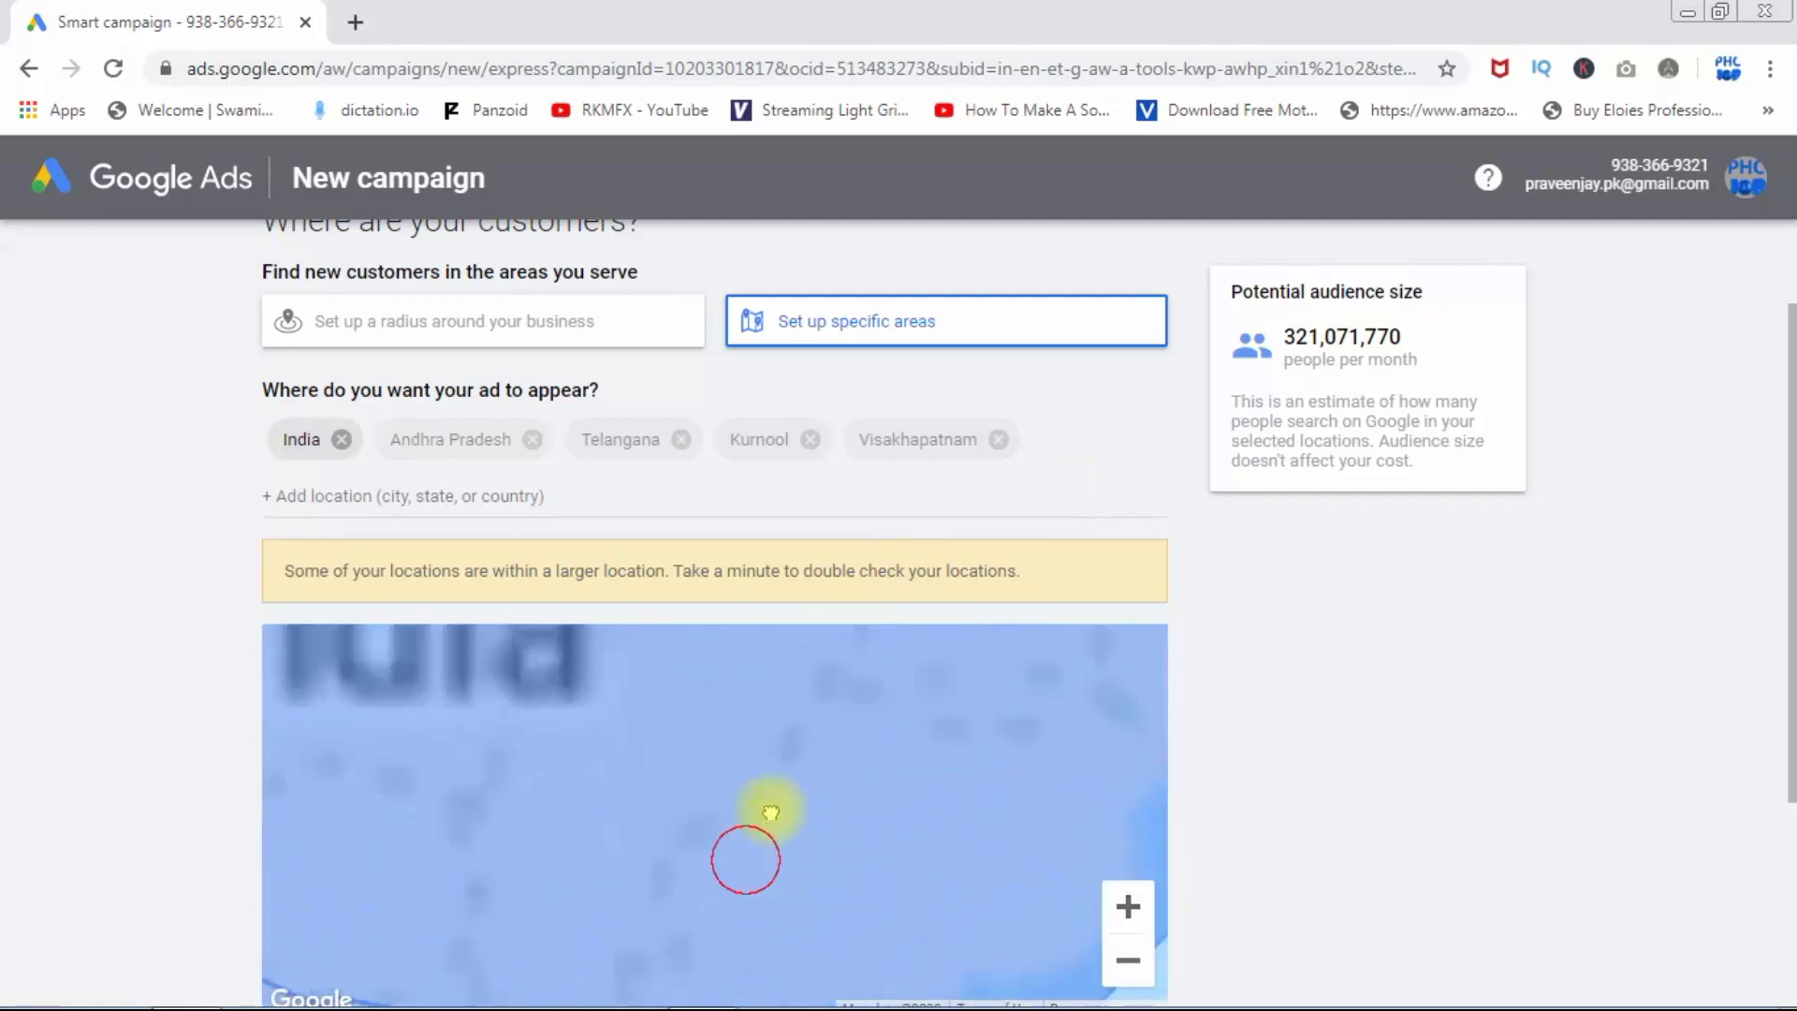
pyautogui.click(1126, 955)
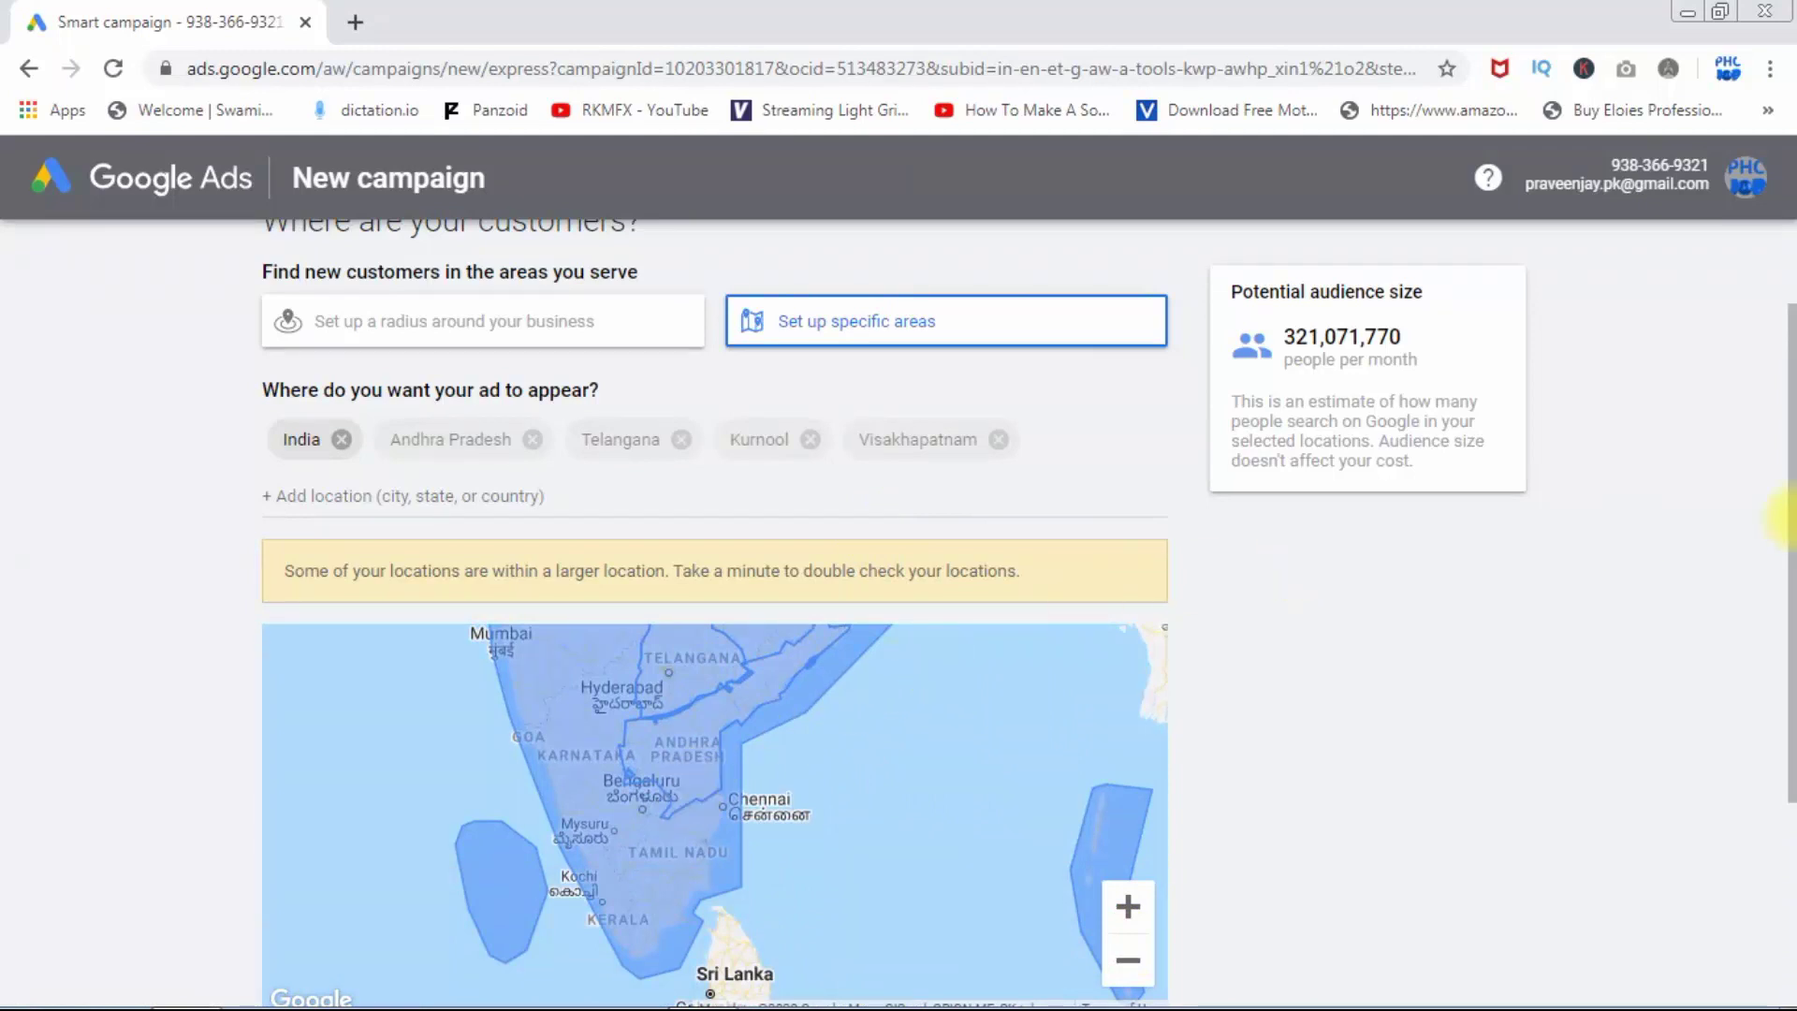
pyautogui.moveTo(1280, 335); pyautogui.dragTo(1476, 368)
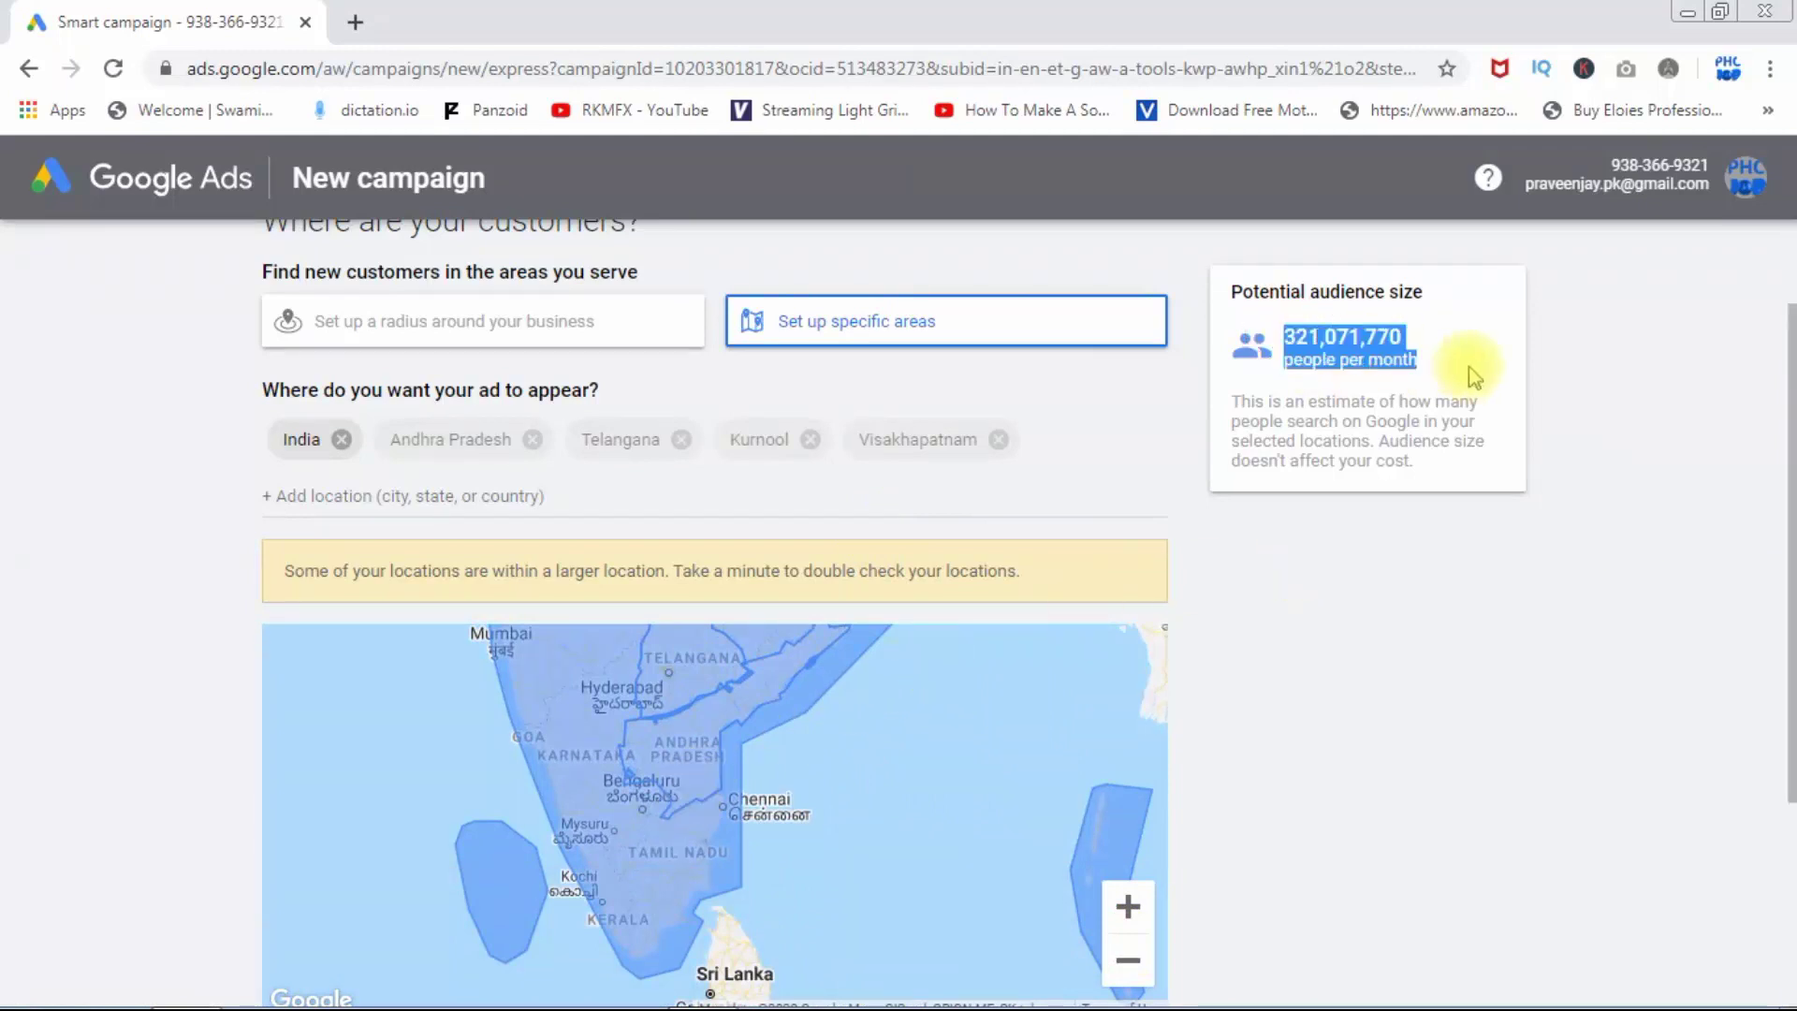
pyautogui.click(1519, 375)
pyautogui.moveTo(1787, 376); pyautogui.dragTo(1788, 531)
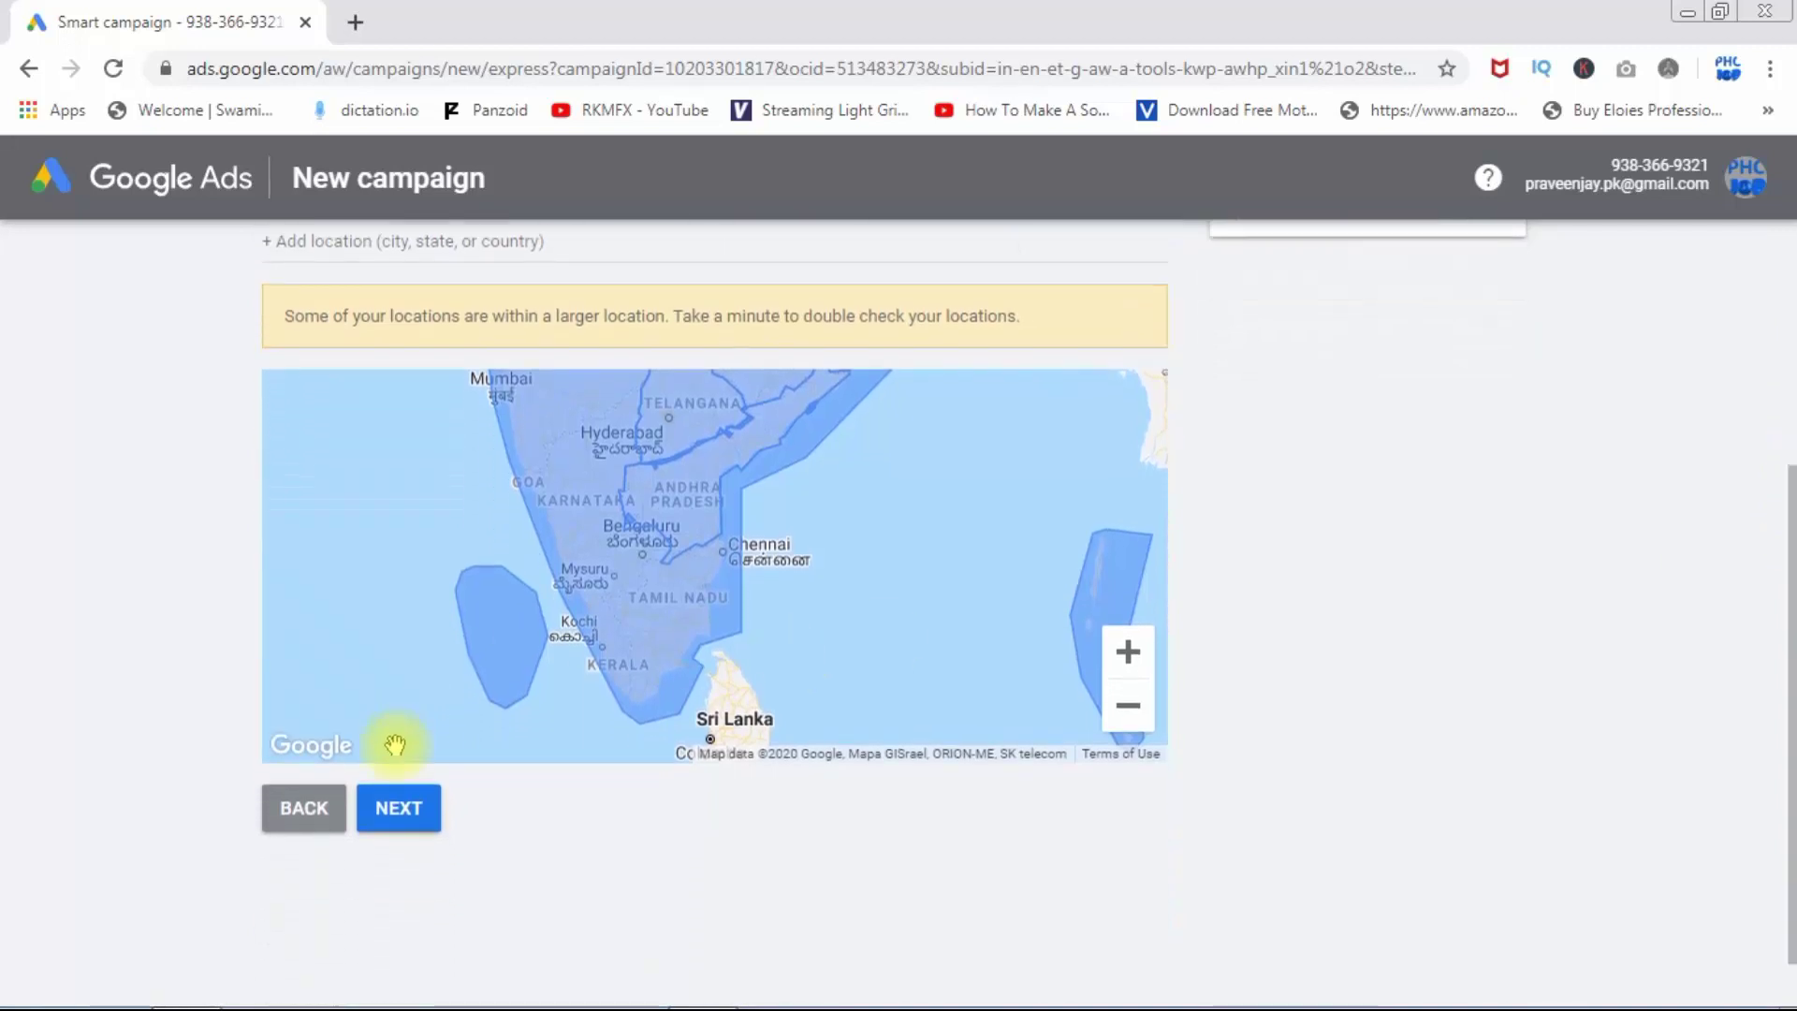
pyautogui.click(405, 816)
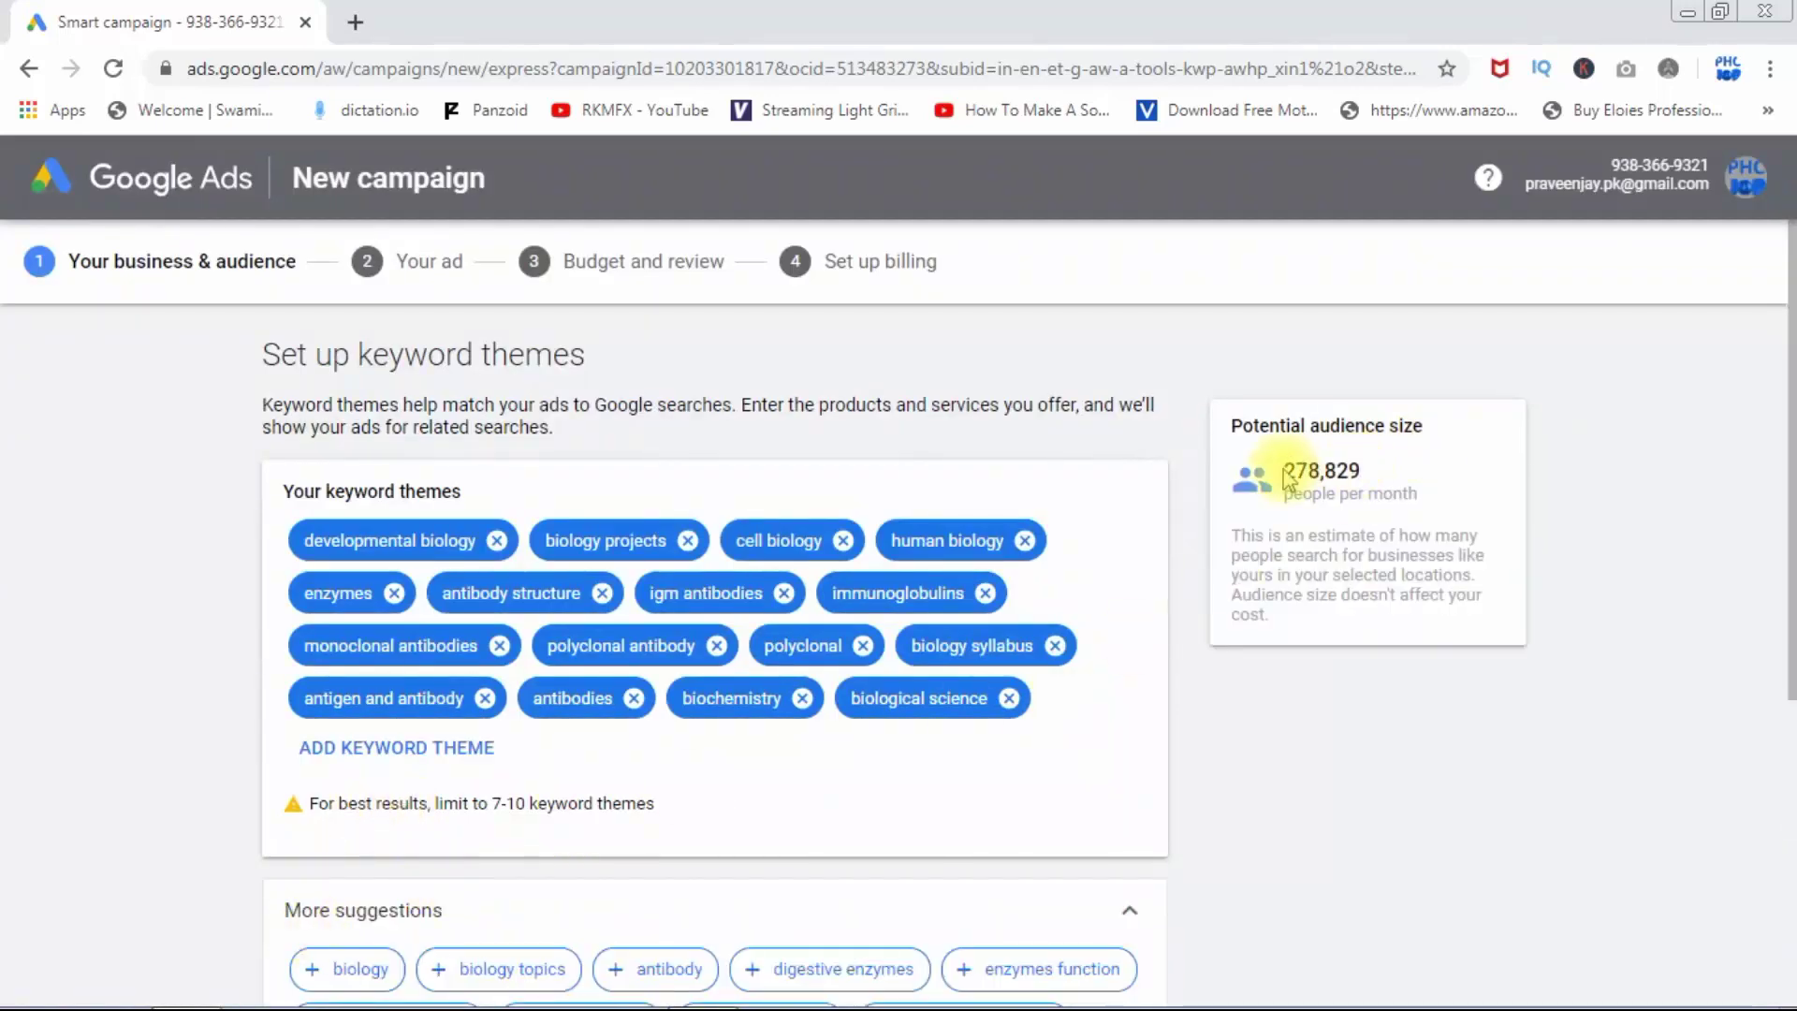
# Check the potential audience size, remove all preselected biology and antibody keyword themes, and start adding a new theme
pyautogui.moveTo(1287, 470); pyautogui.dragTo(1362, 471)
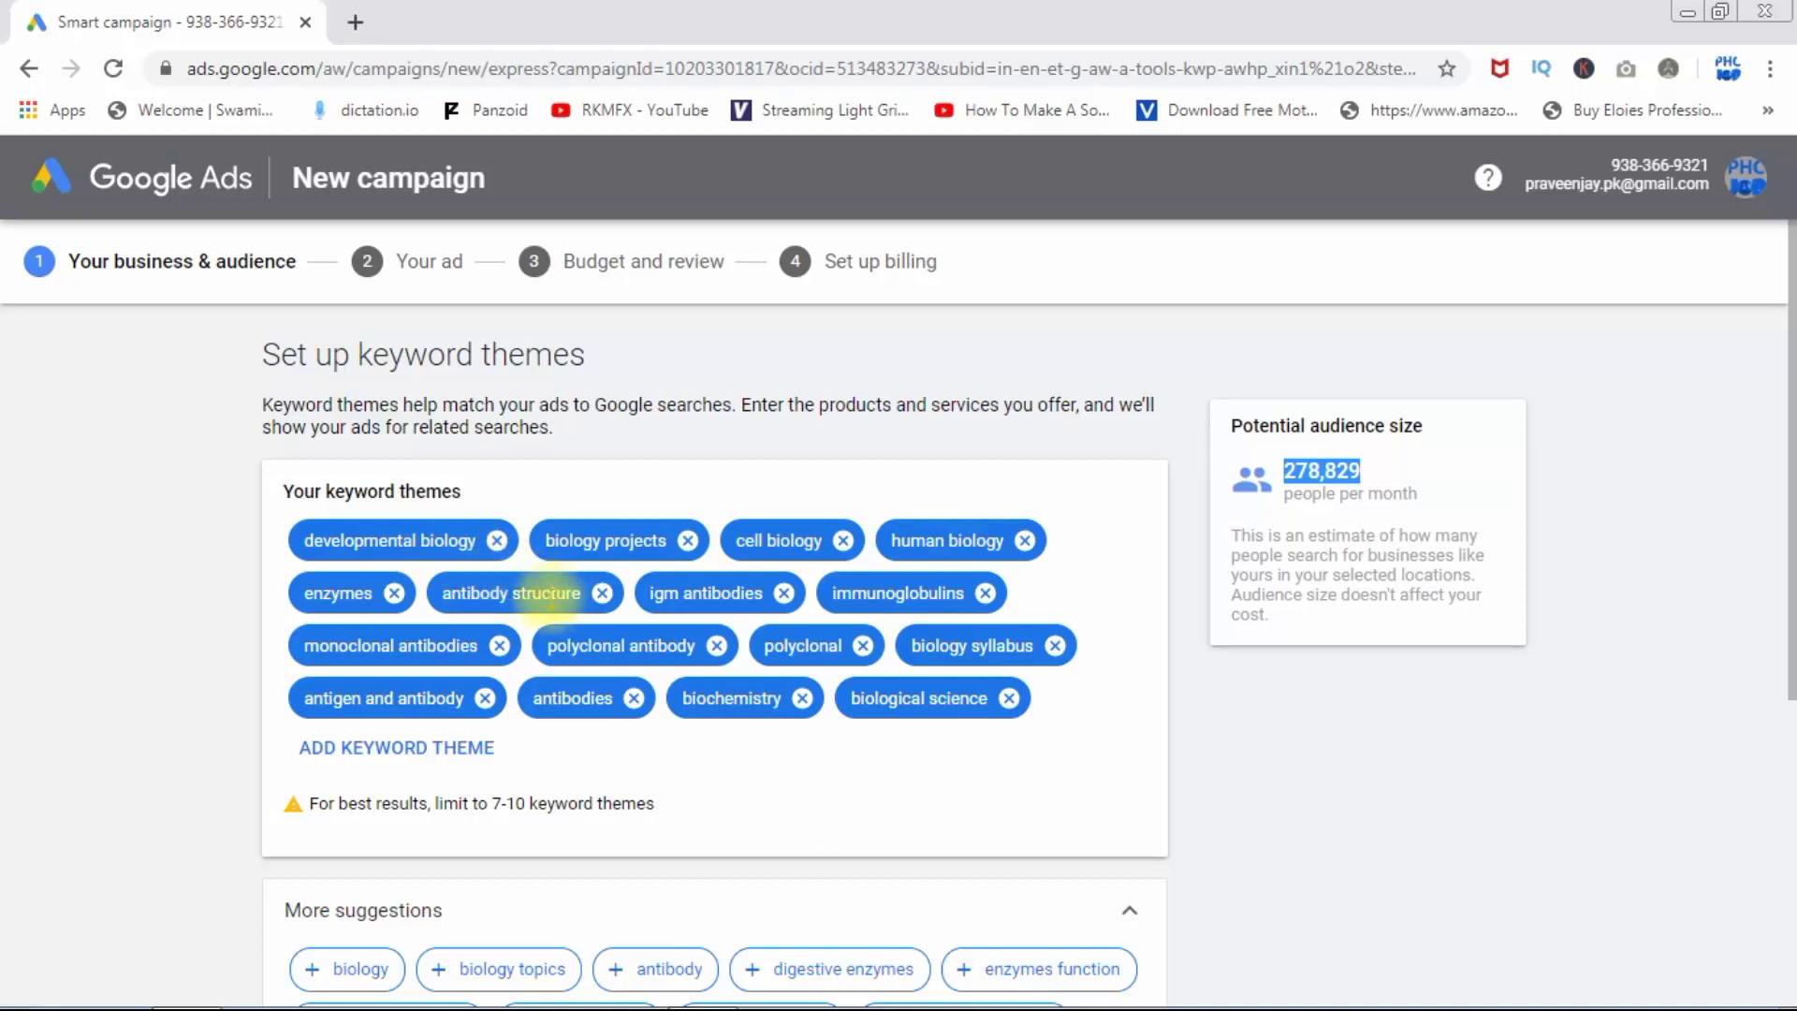
pyautogui.click(492, 543)
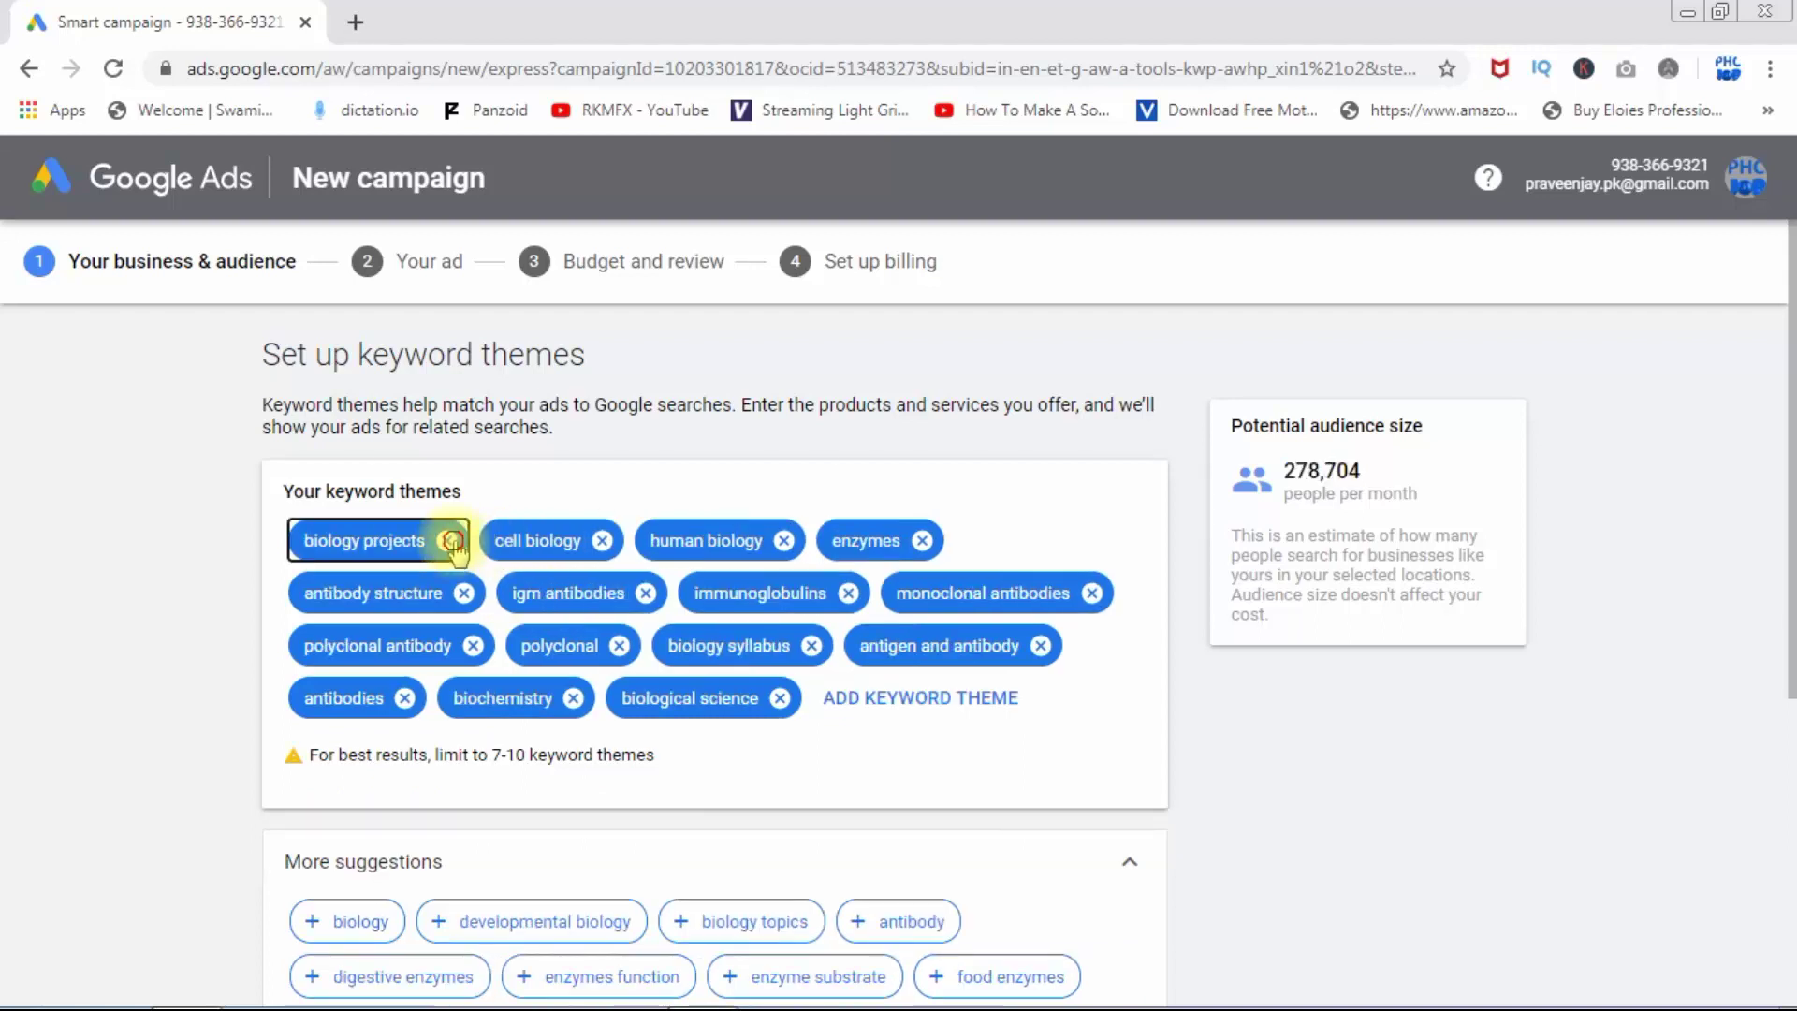
pyautogui.click(451, 541)
pyautogui.click(415, 541)
pyautogui.click(435, 541)
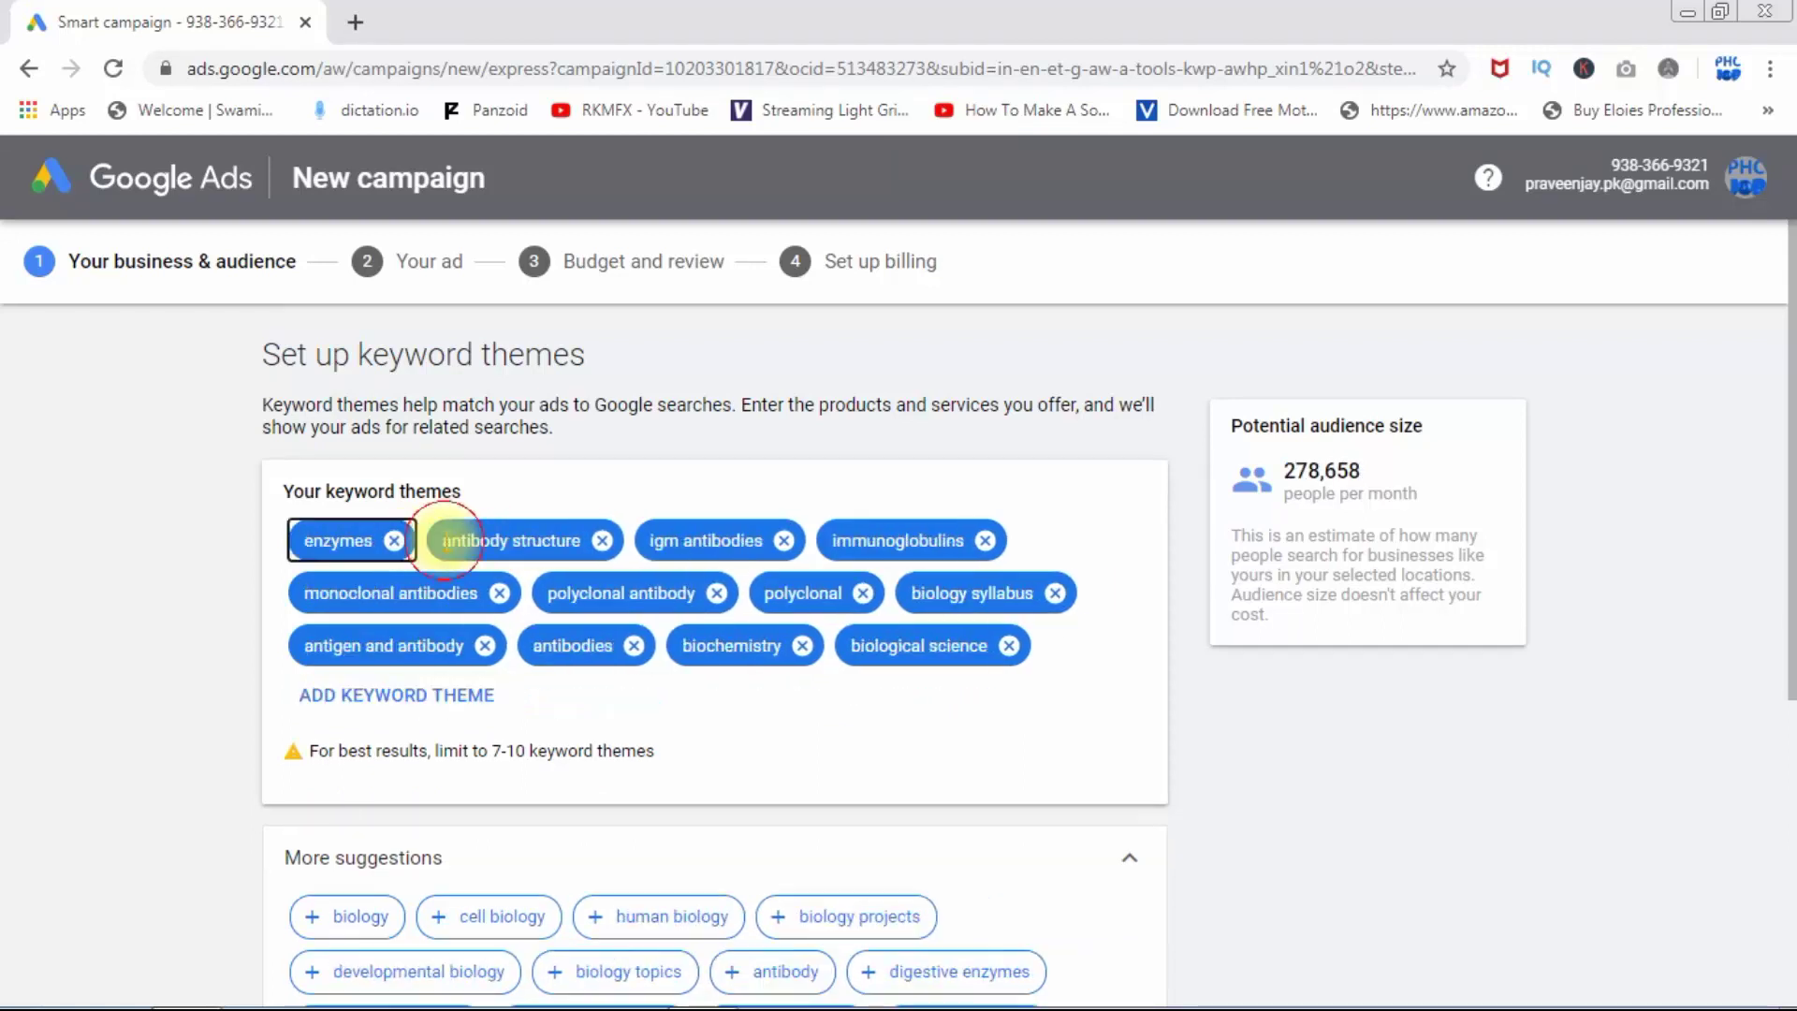
pyautogui.click(394, 541)
pyautogui.click(463, 540)
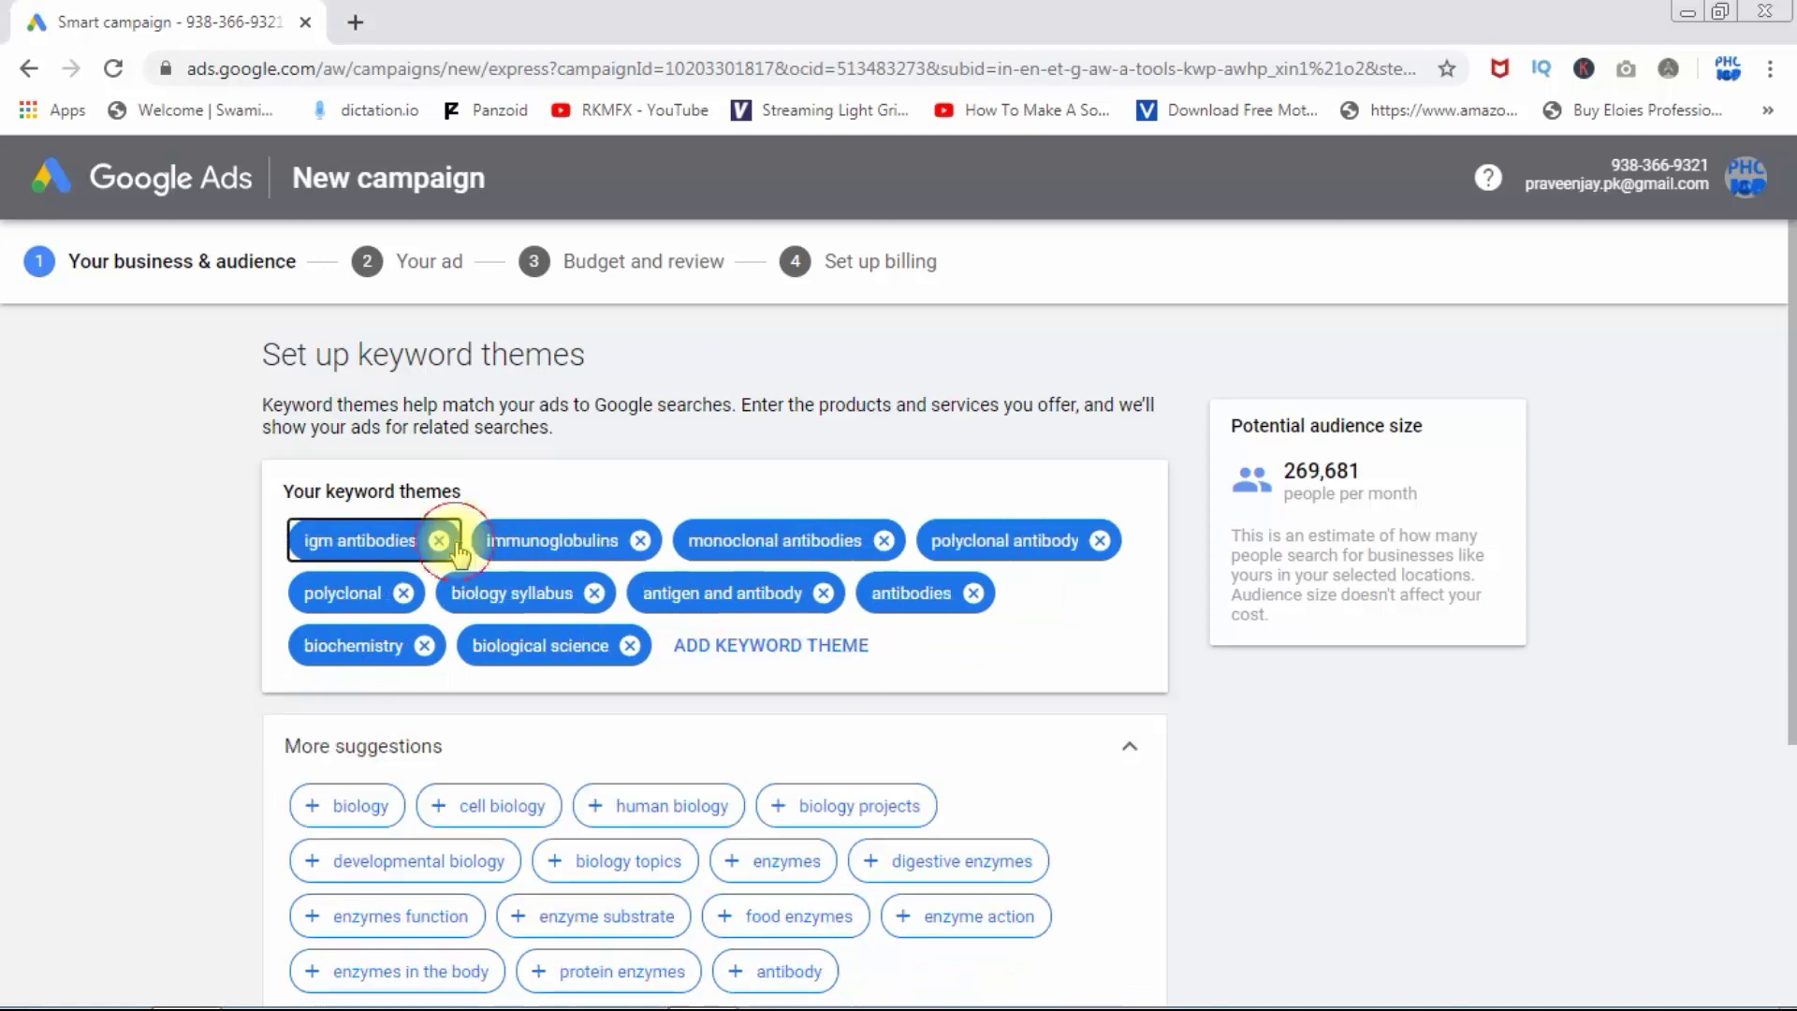
pyautogui.click(458, 541)
pyautogui.click(458, 541)
pyautogui.click(495, 541)
pyautogui.click(474, 541)
pyautogui.click(404, 541)
pyautogui.click(448, 541)
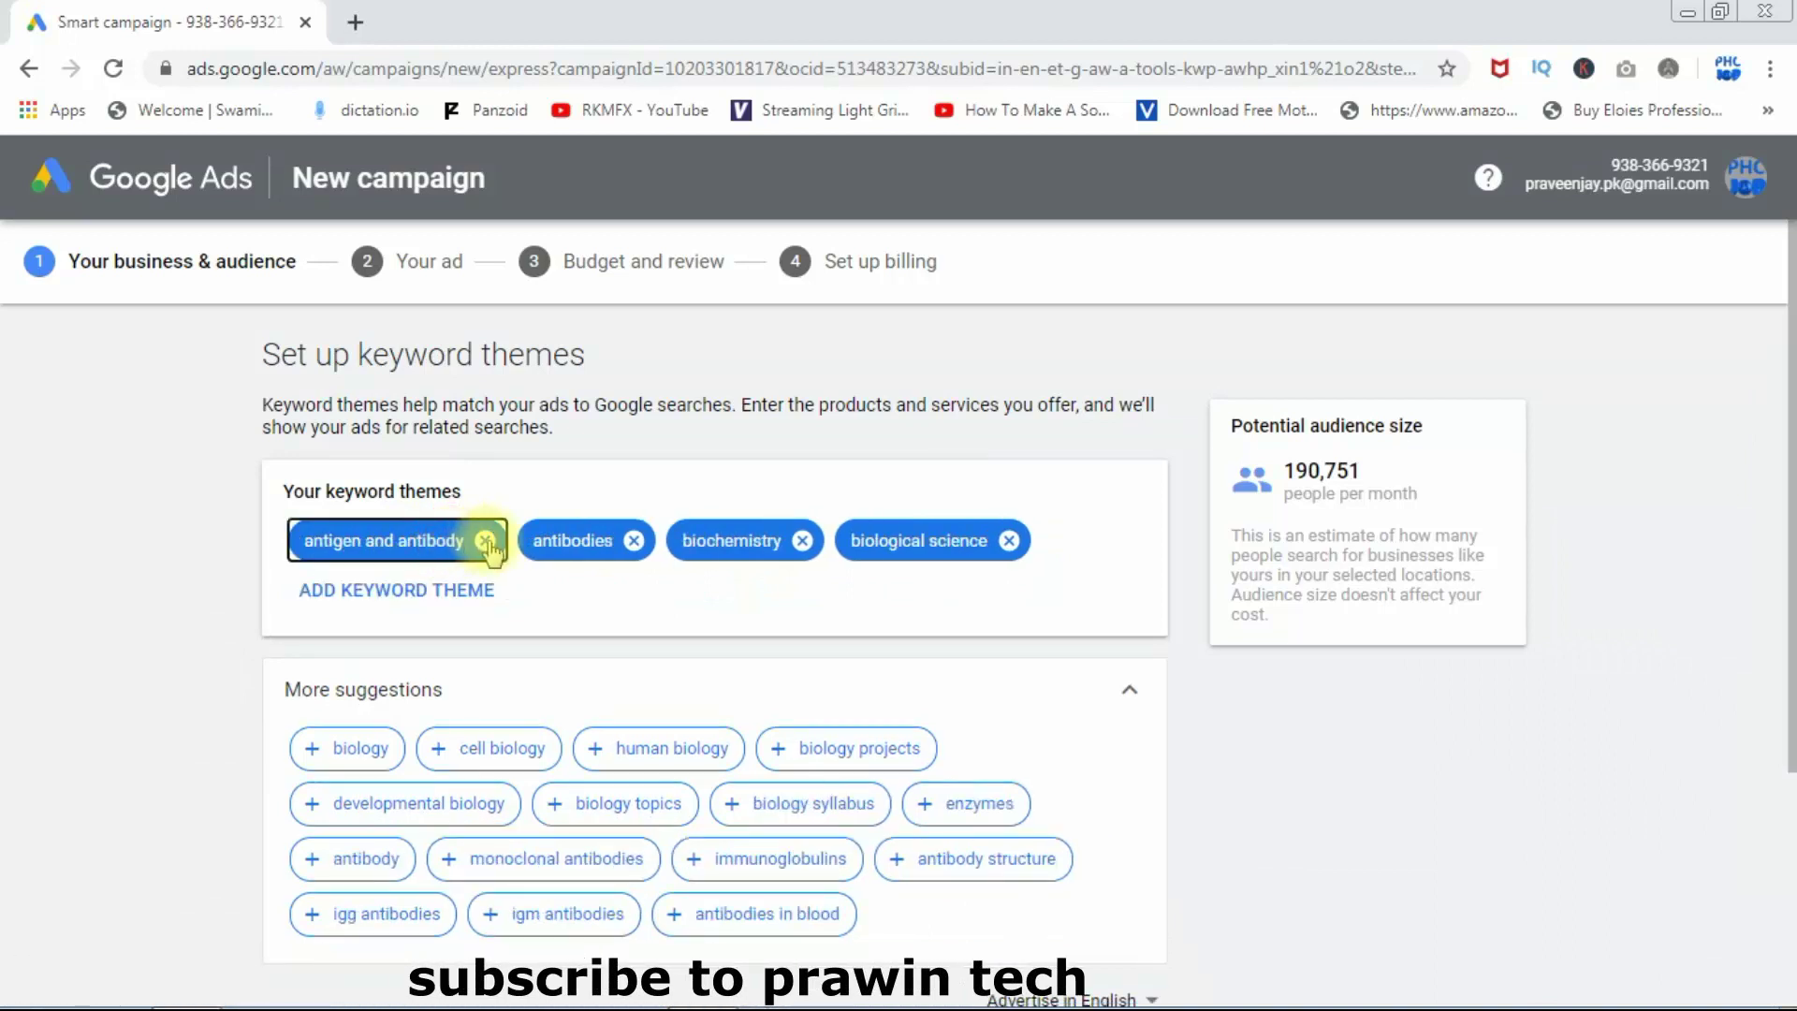
pyautogui.click(483, 541)
pyautogui.click(405, 541)
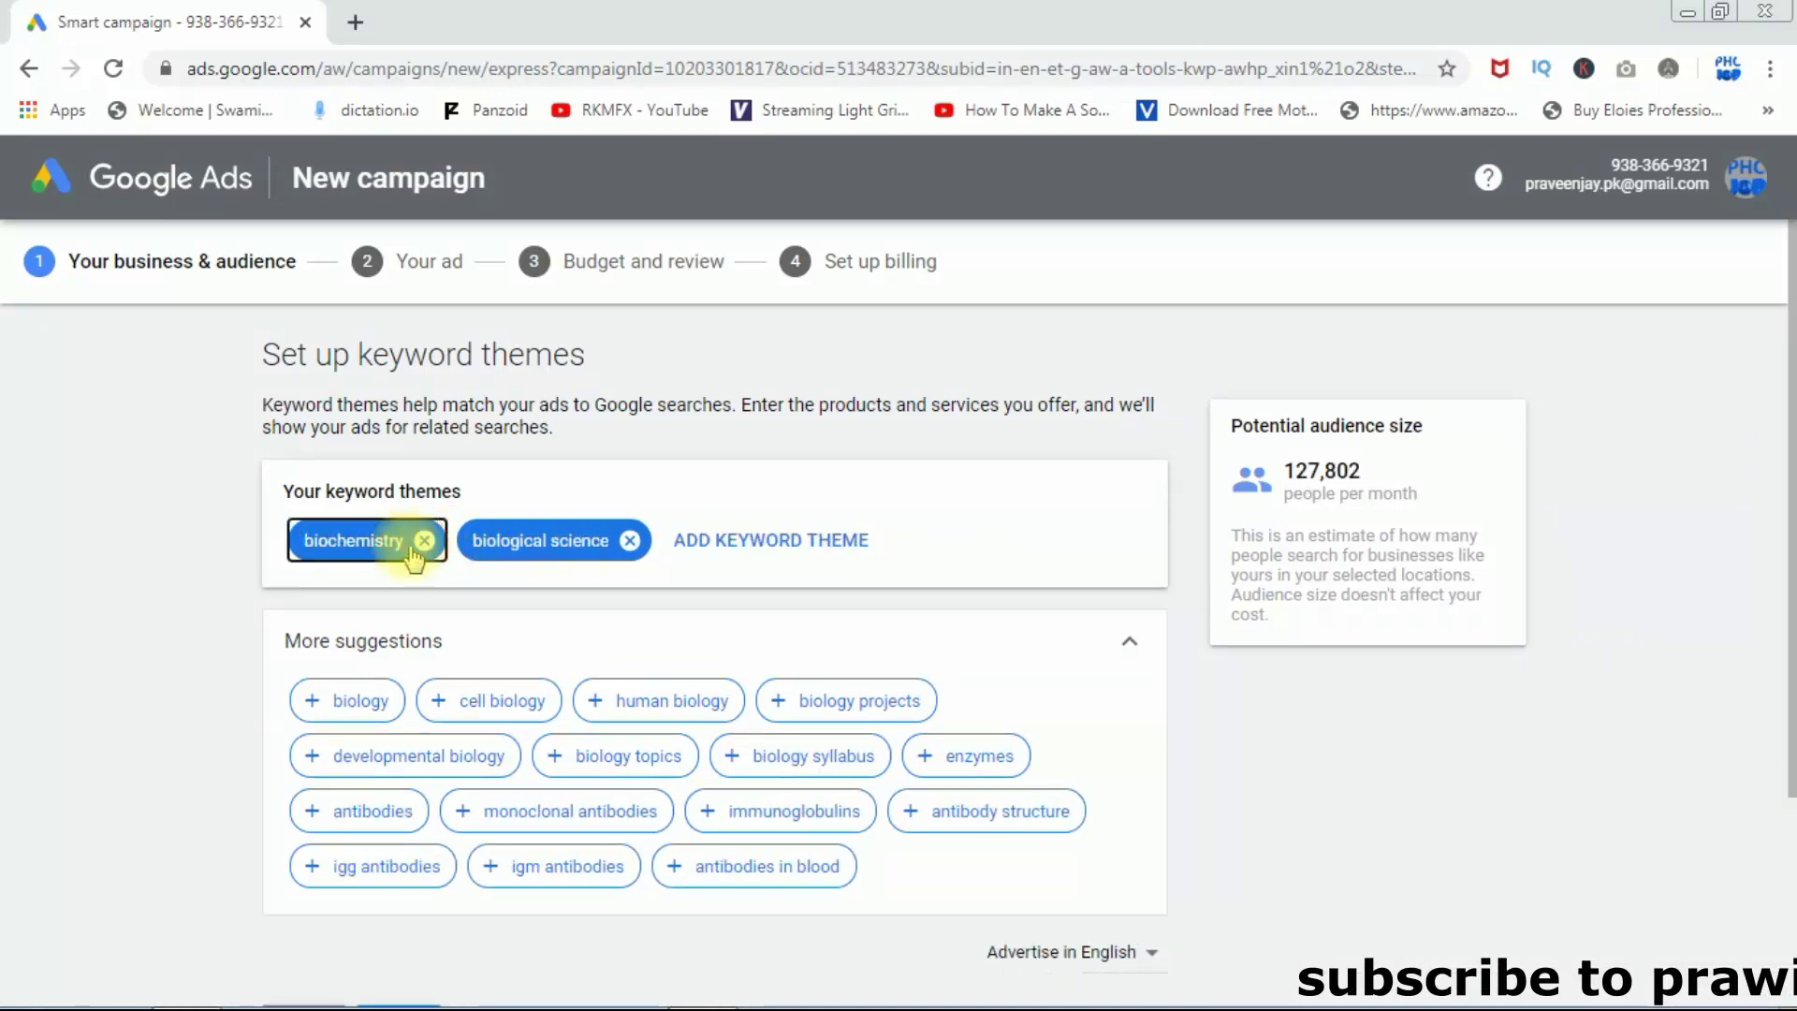
pyautogui.click(421, 541)
pyautogui.click(463, 541)
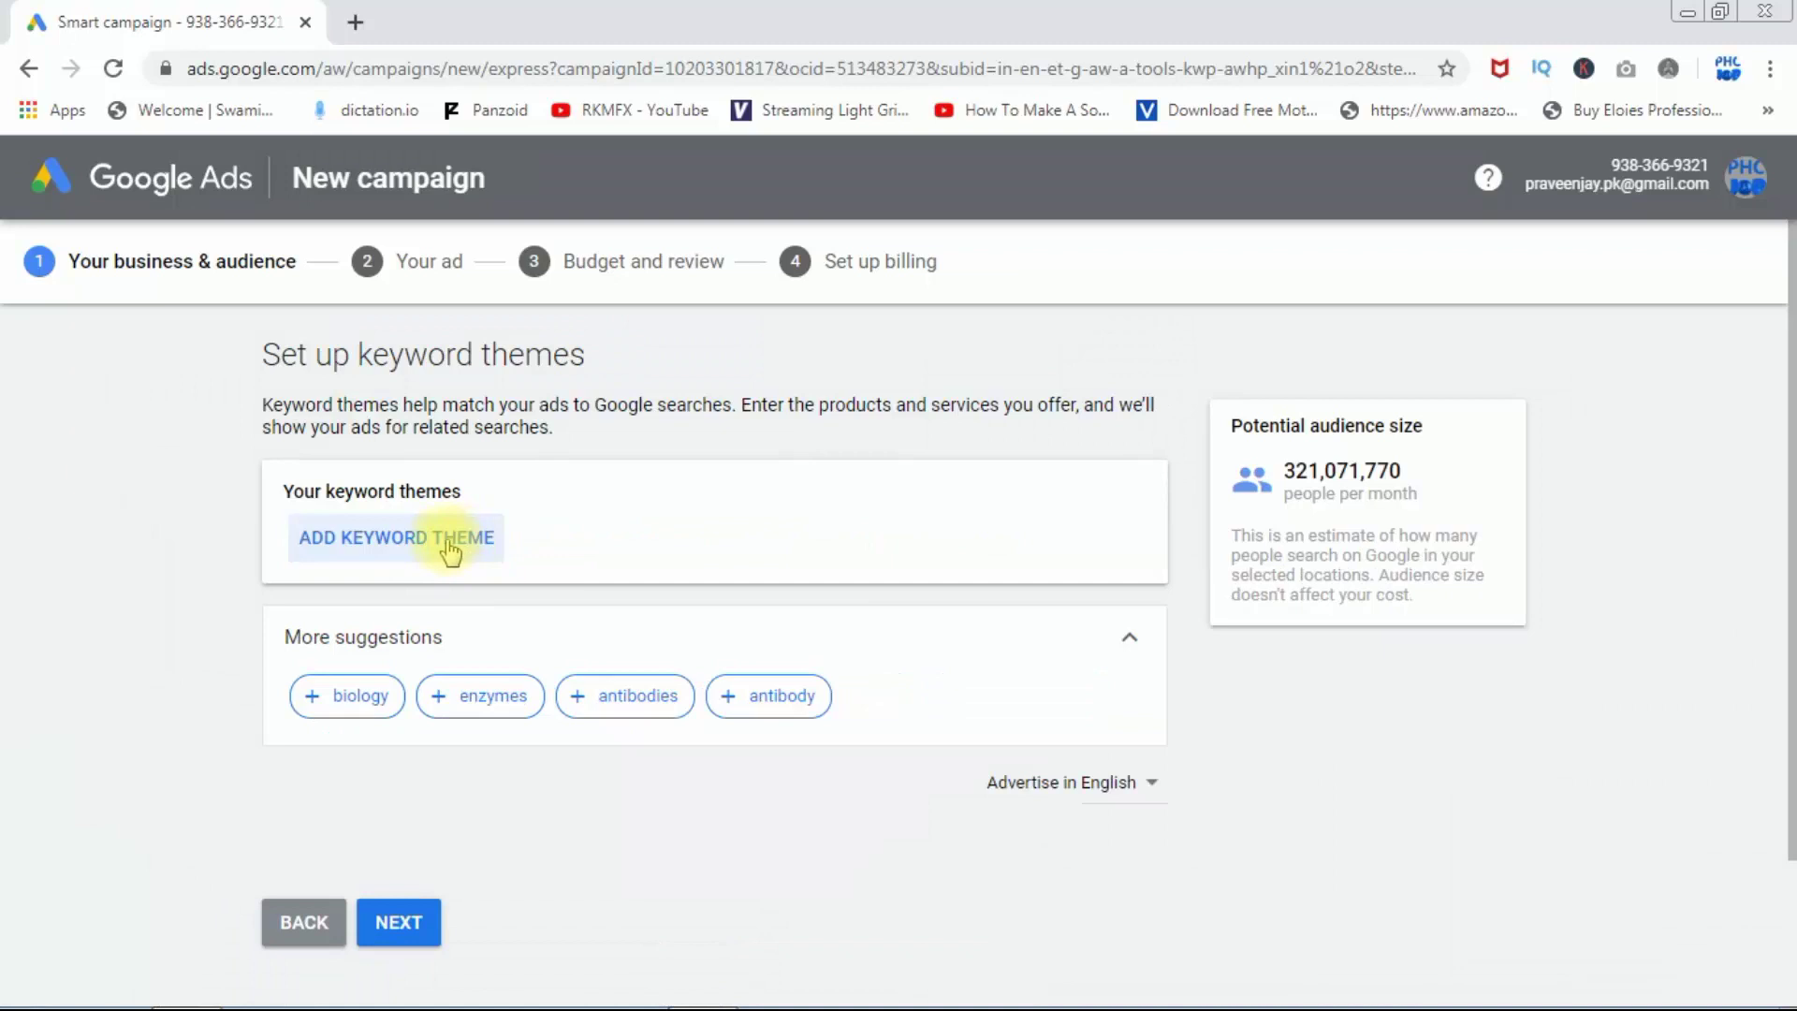
pyautogui.click(450, 550)
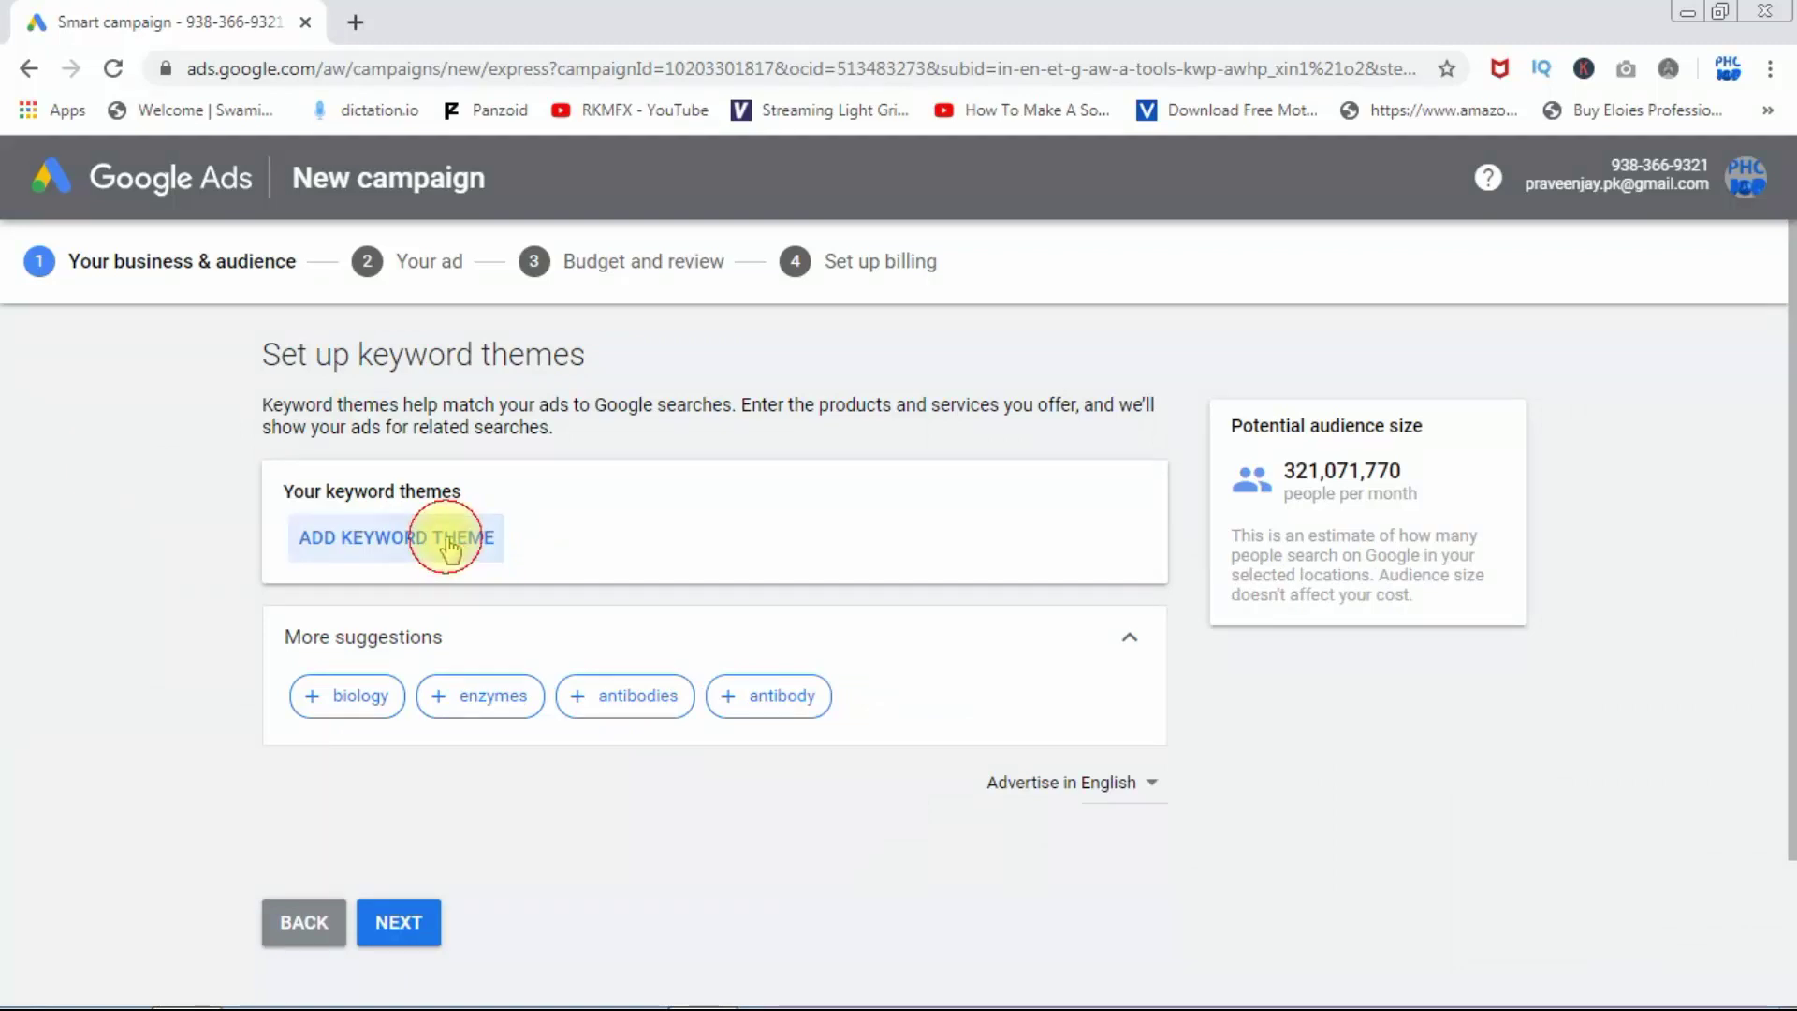
pyautogui.write('seo')
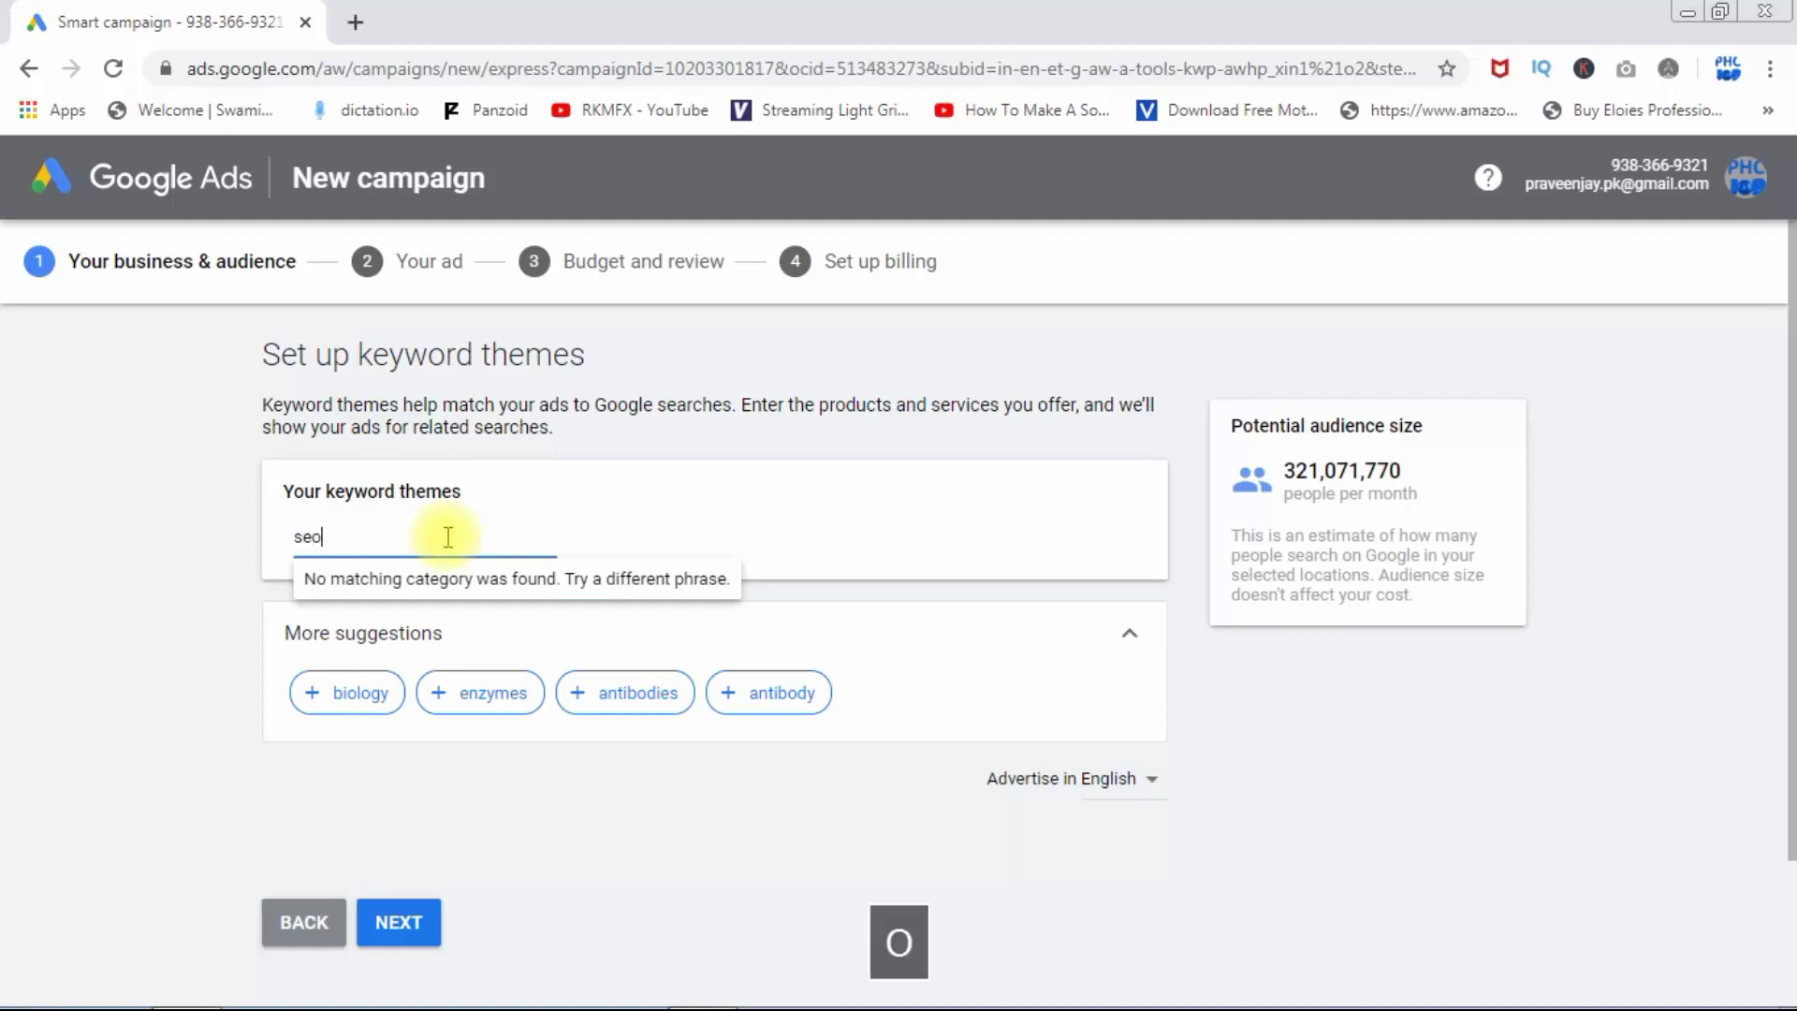
pyautogui.press('BackSpace')
pyautogui.press('BackSpace')
pyautogui.press('BackSpace')
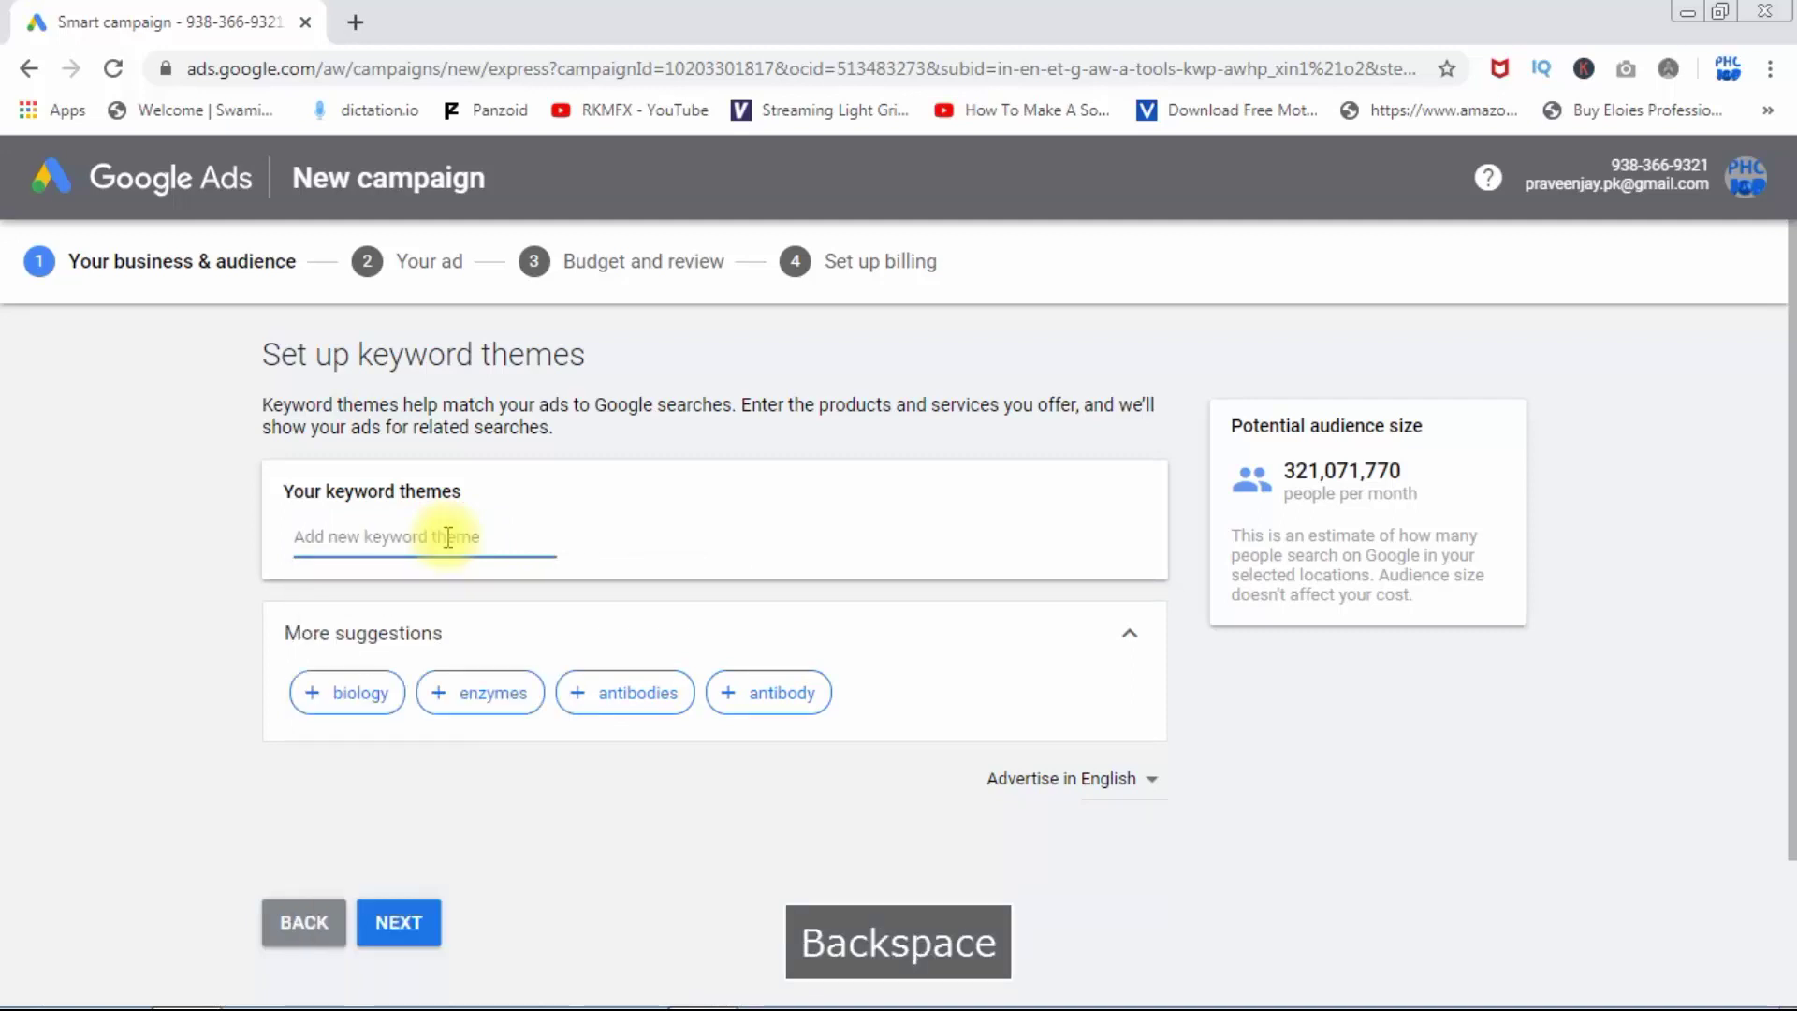
# Add "mi mobiles" as a keyword theme
pyautogui.write('mn')
pyautogui.press('BackSpace')
pyautogui.write('i ')
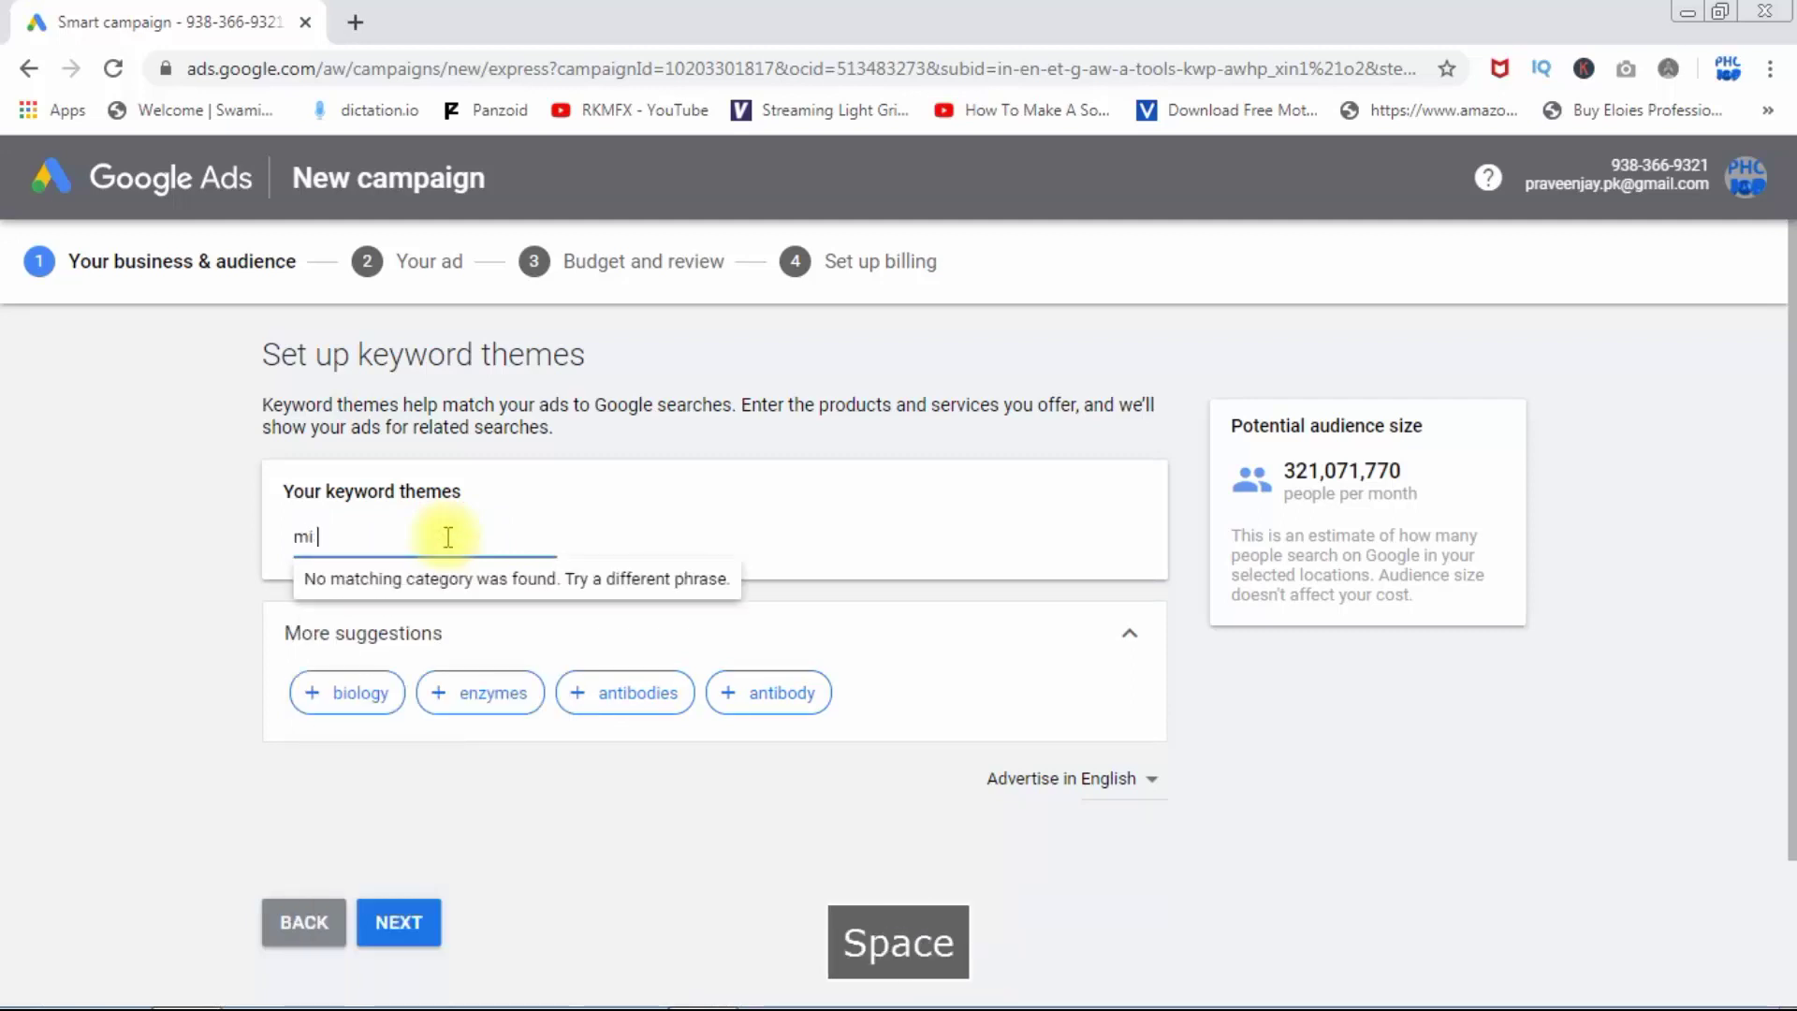
pyautogui.write('mobiles')
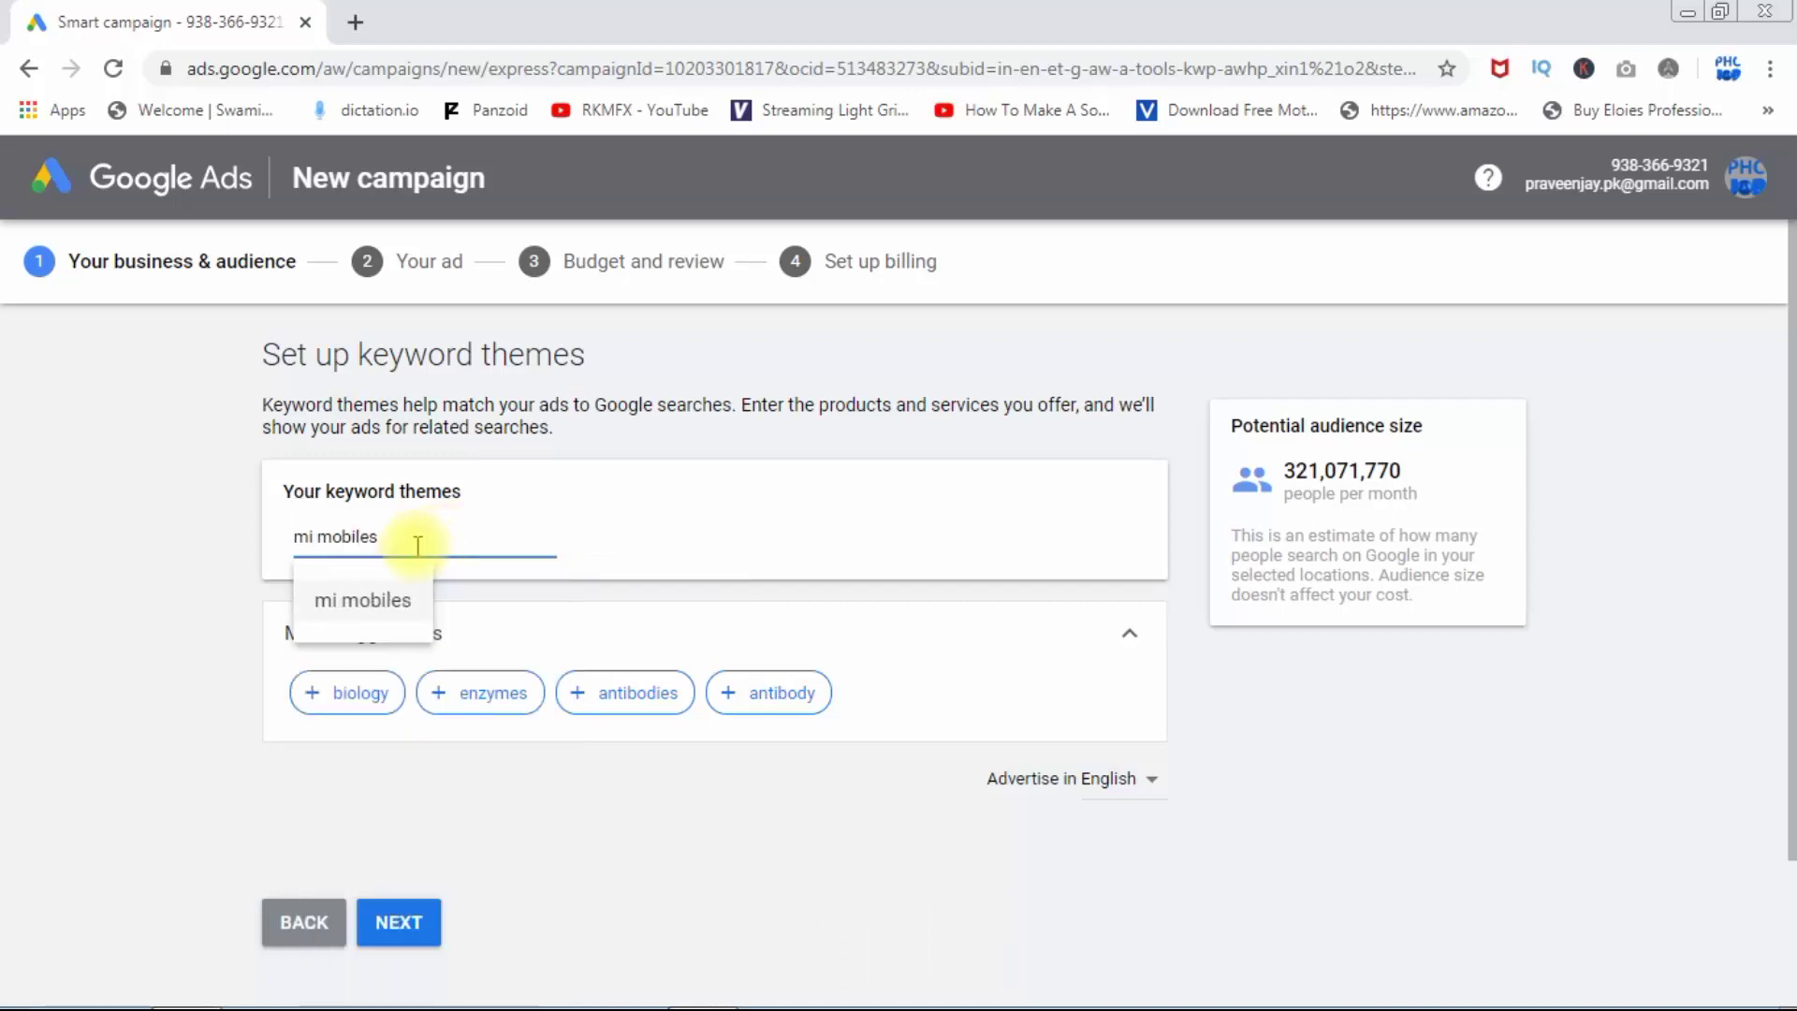
pyautogui.click(362, 603)
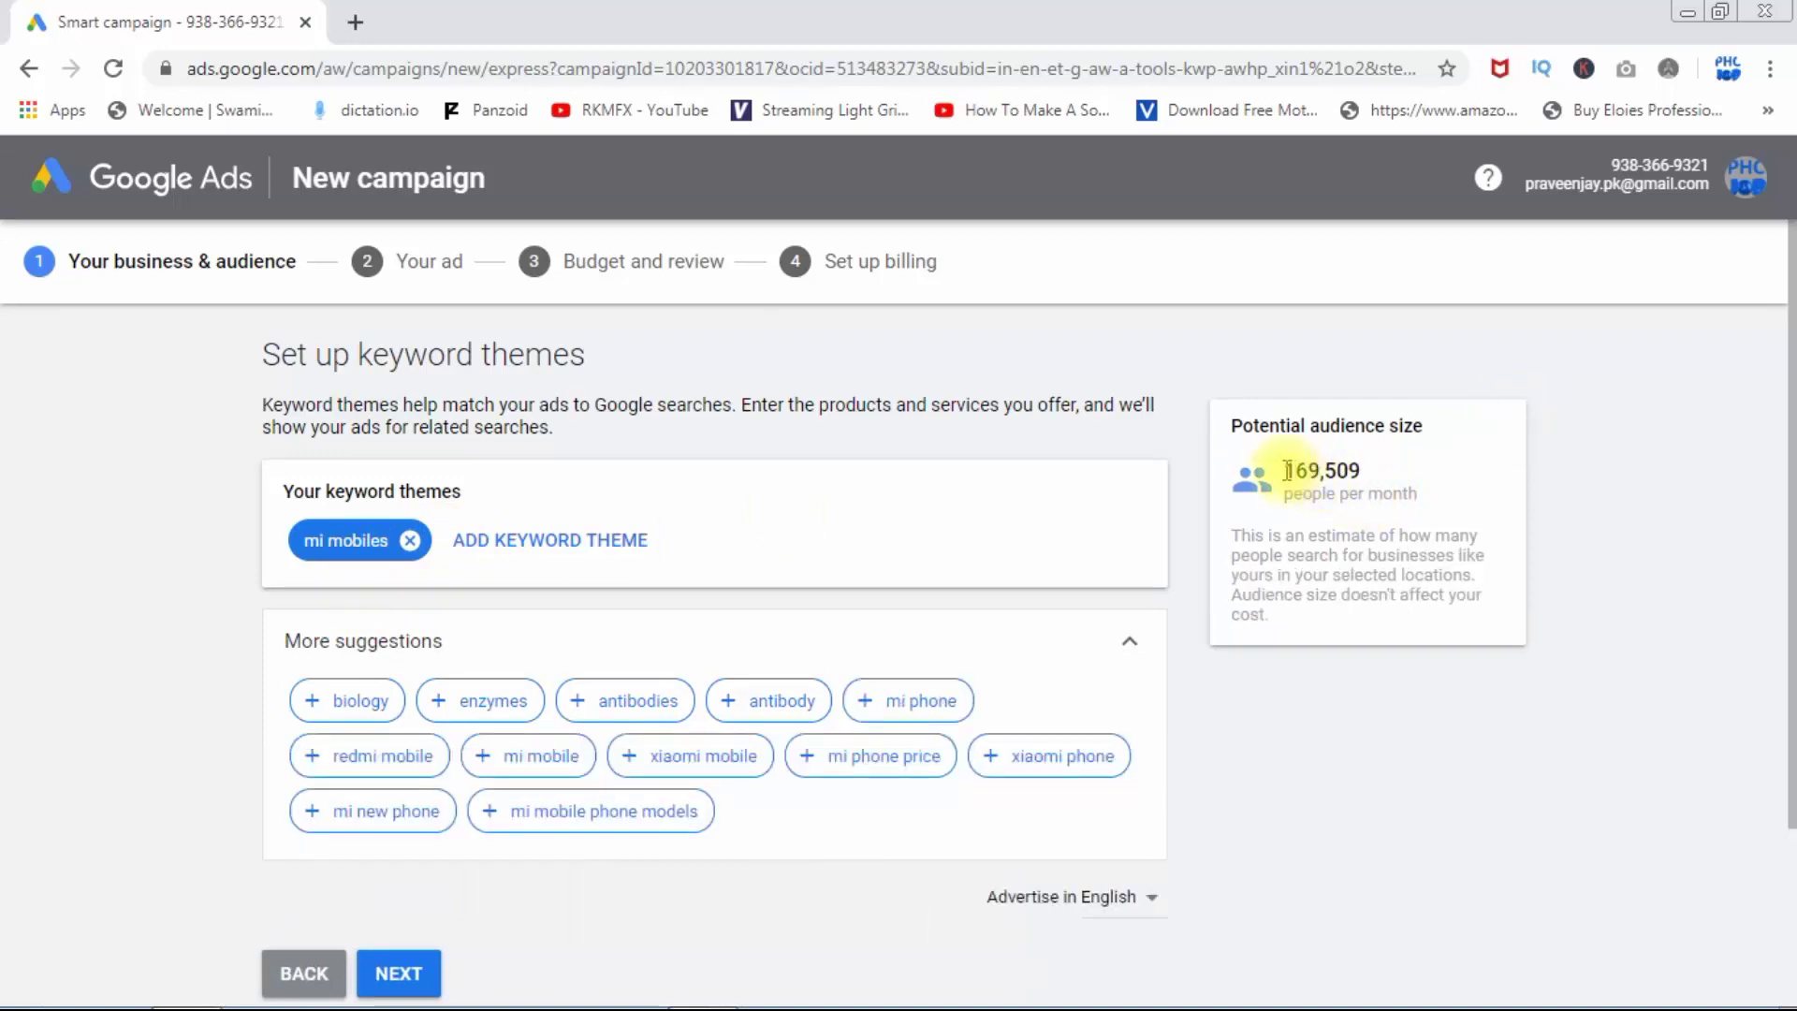
# Check the potential audience size and add the suggested themes mi phone price, mi new phone, xiaomi phone and xiaomi mobile
pyautogui.moveTo(1288, 471); pyautogui.dragTo(1442, 468)
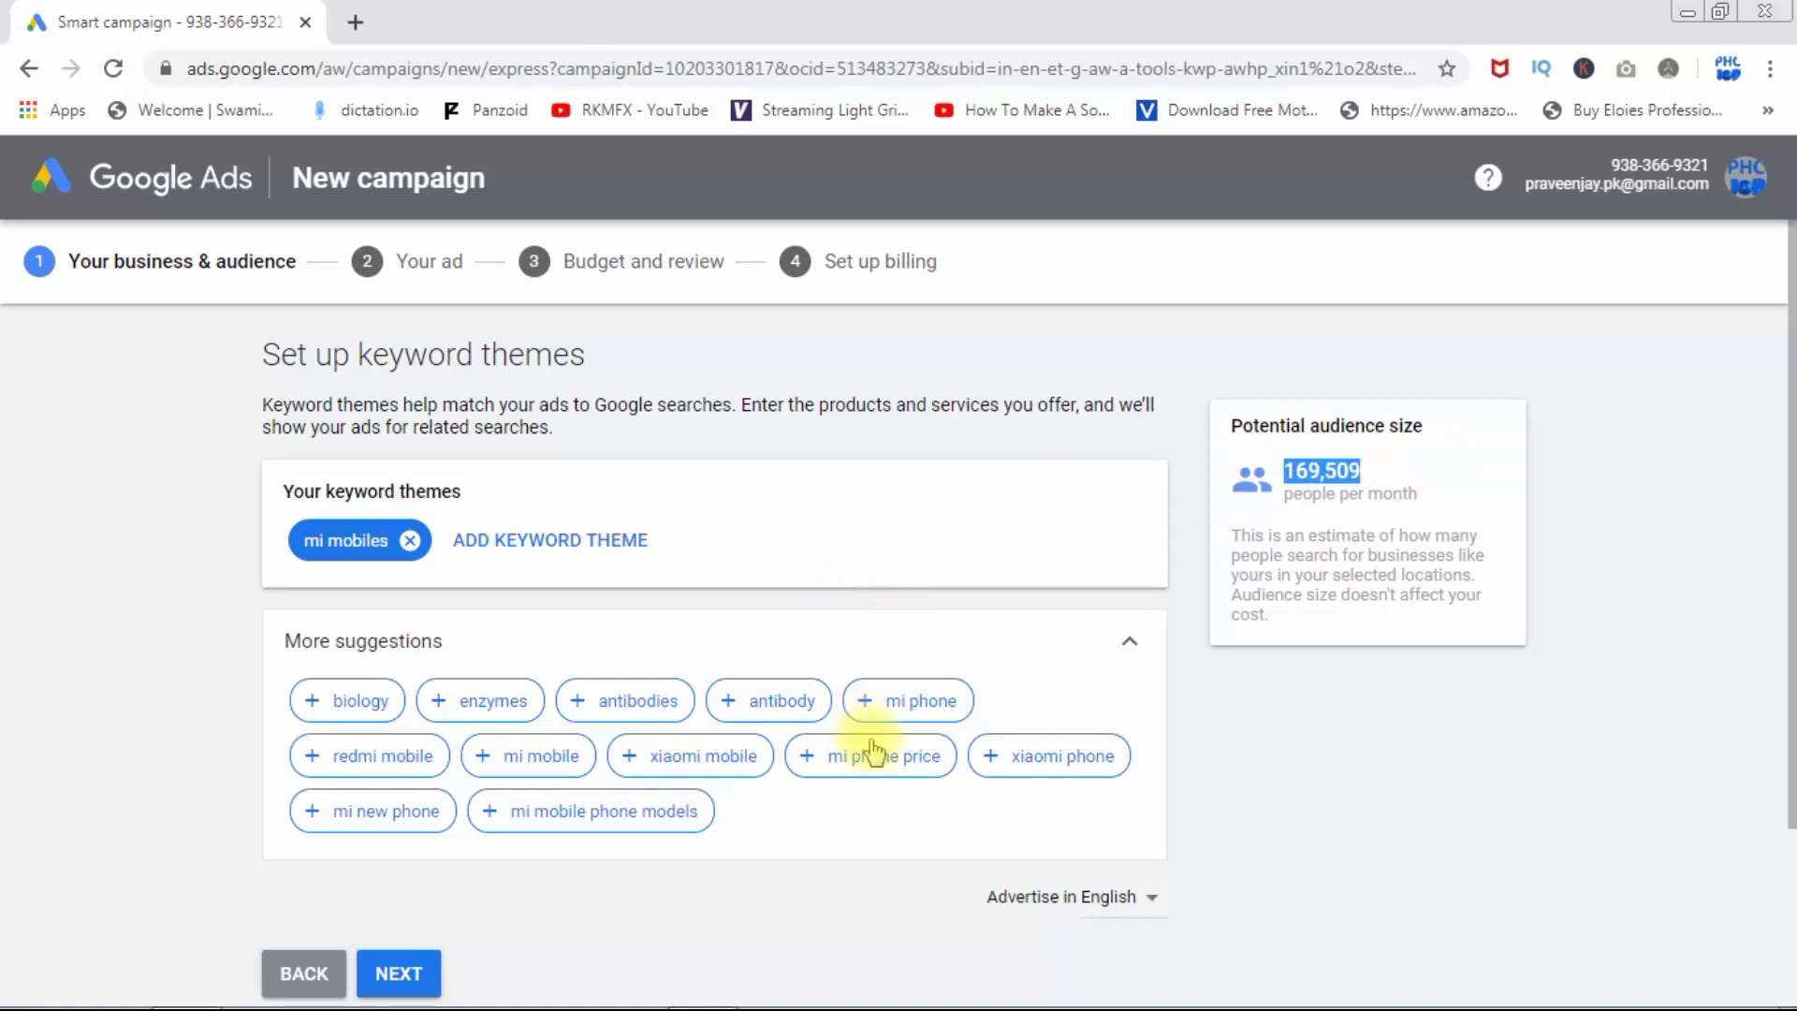
pyautogui.click(885, 776)
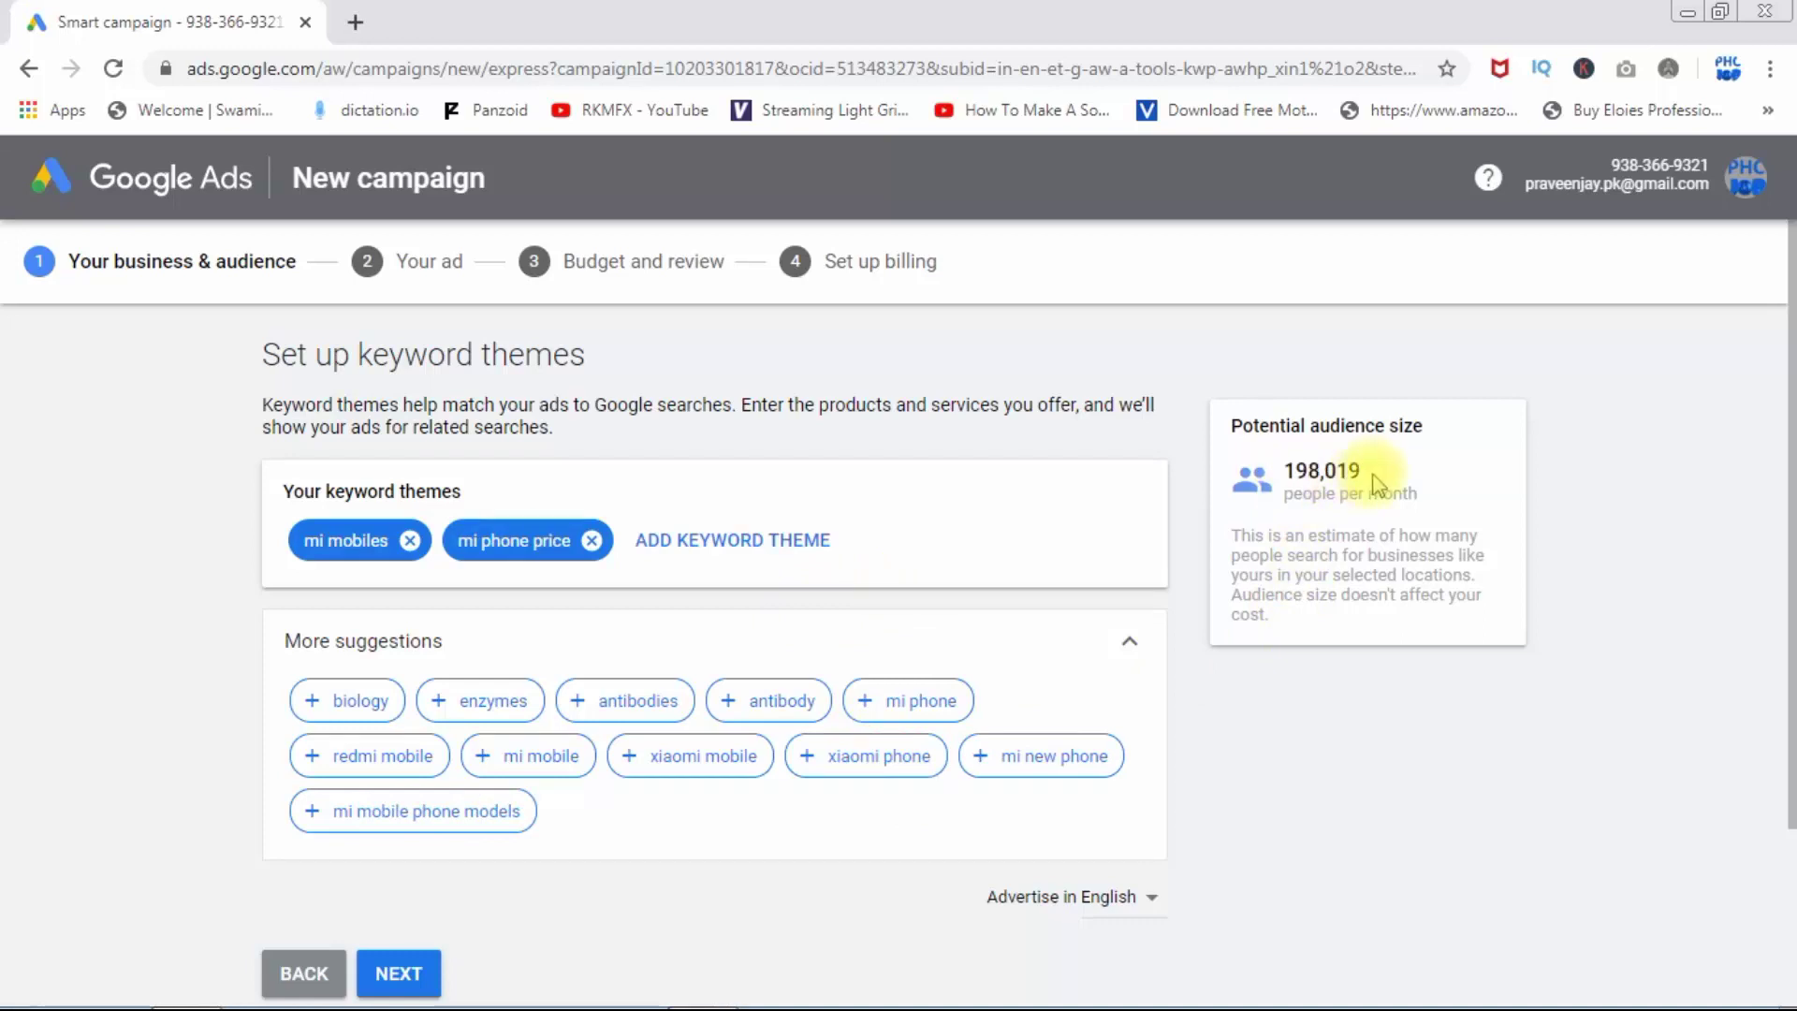
pyautogui.click(1053, 760)
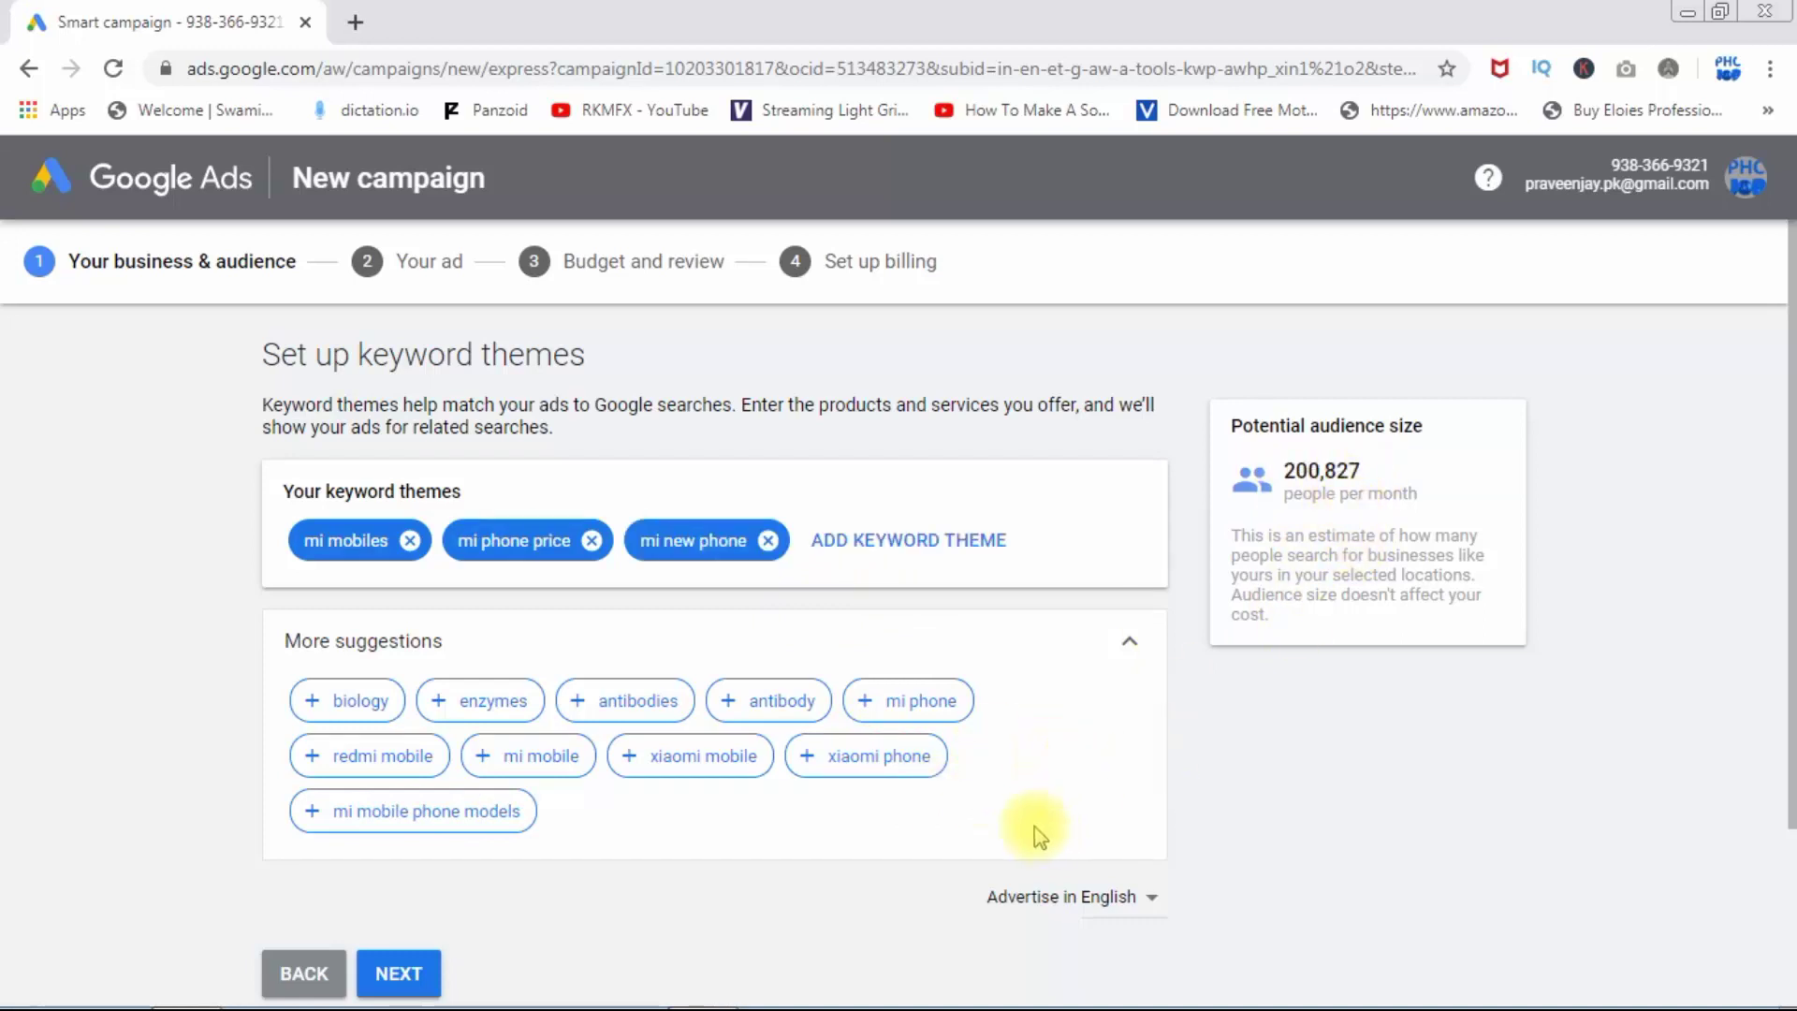
pyautogui.click(871, 756)
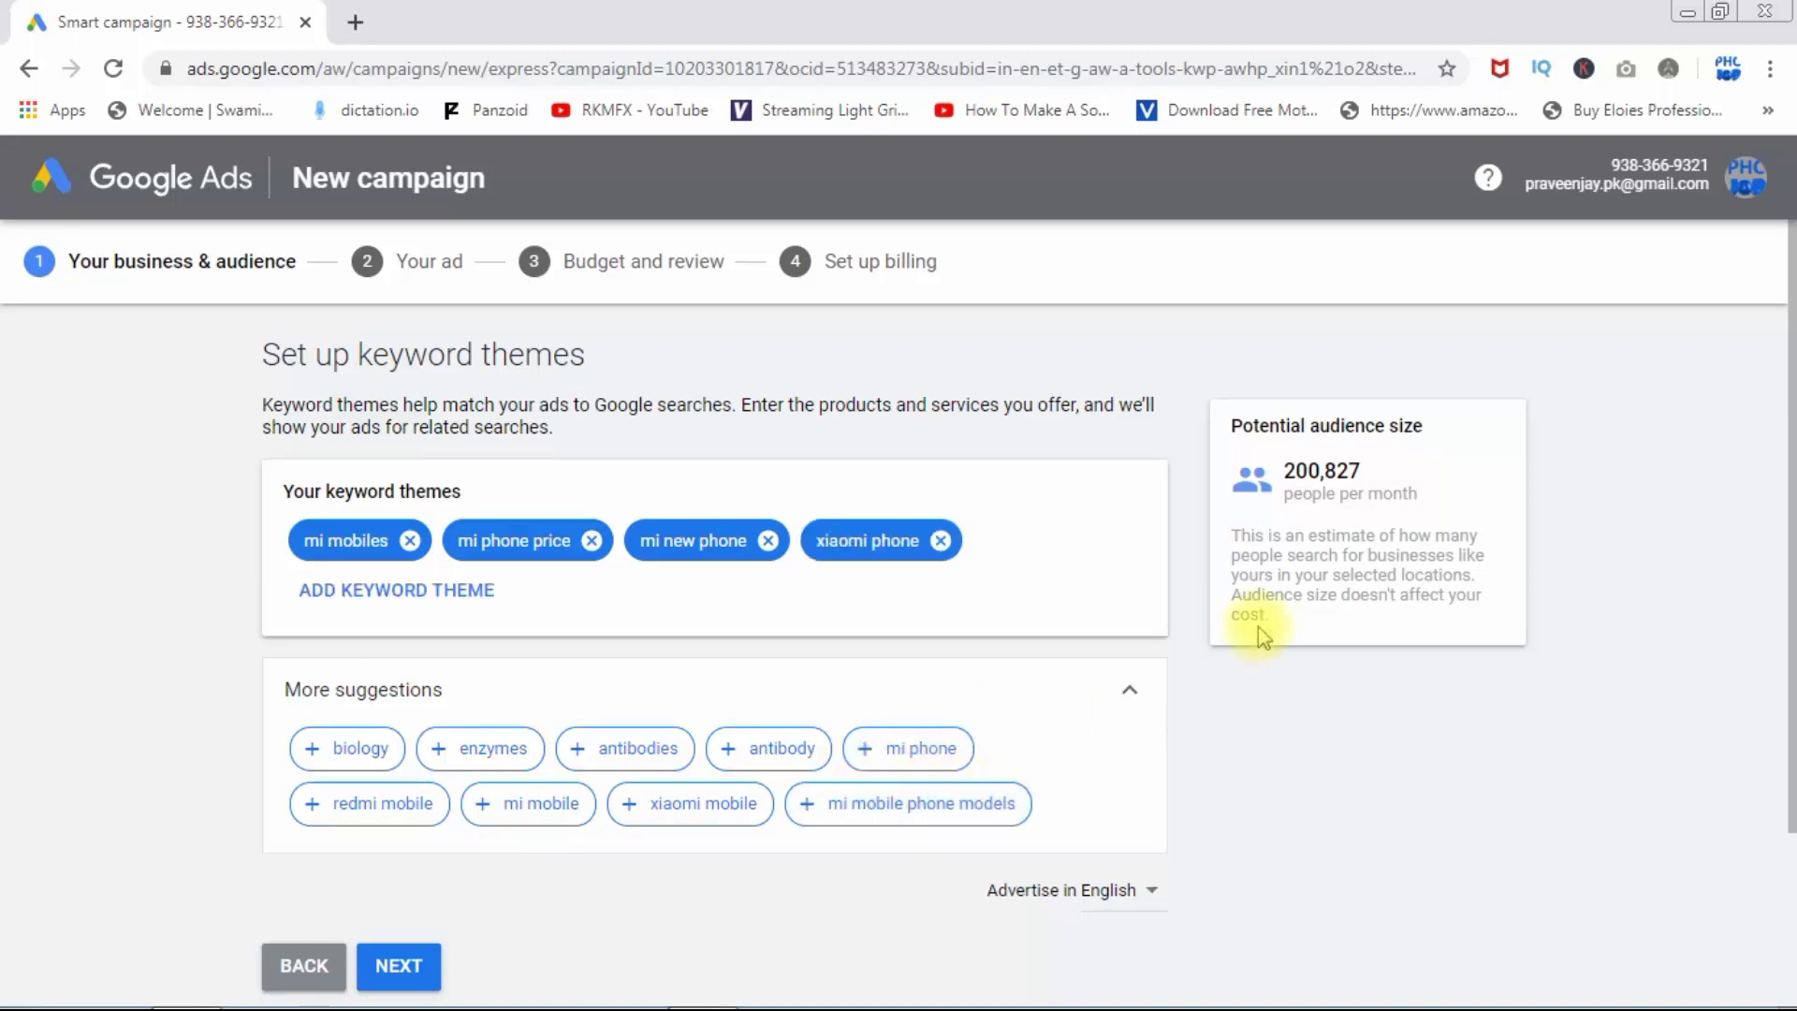
pyautogui.click(673, 817)
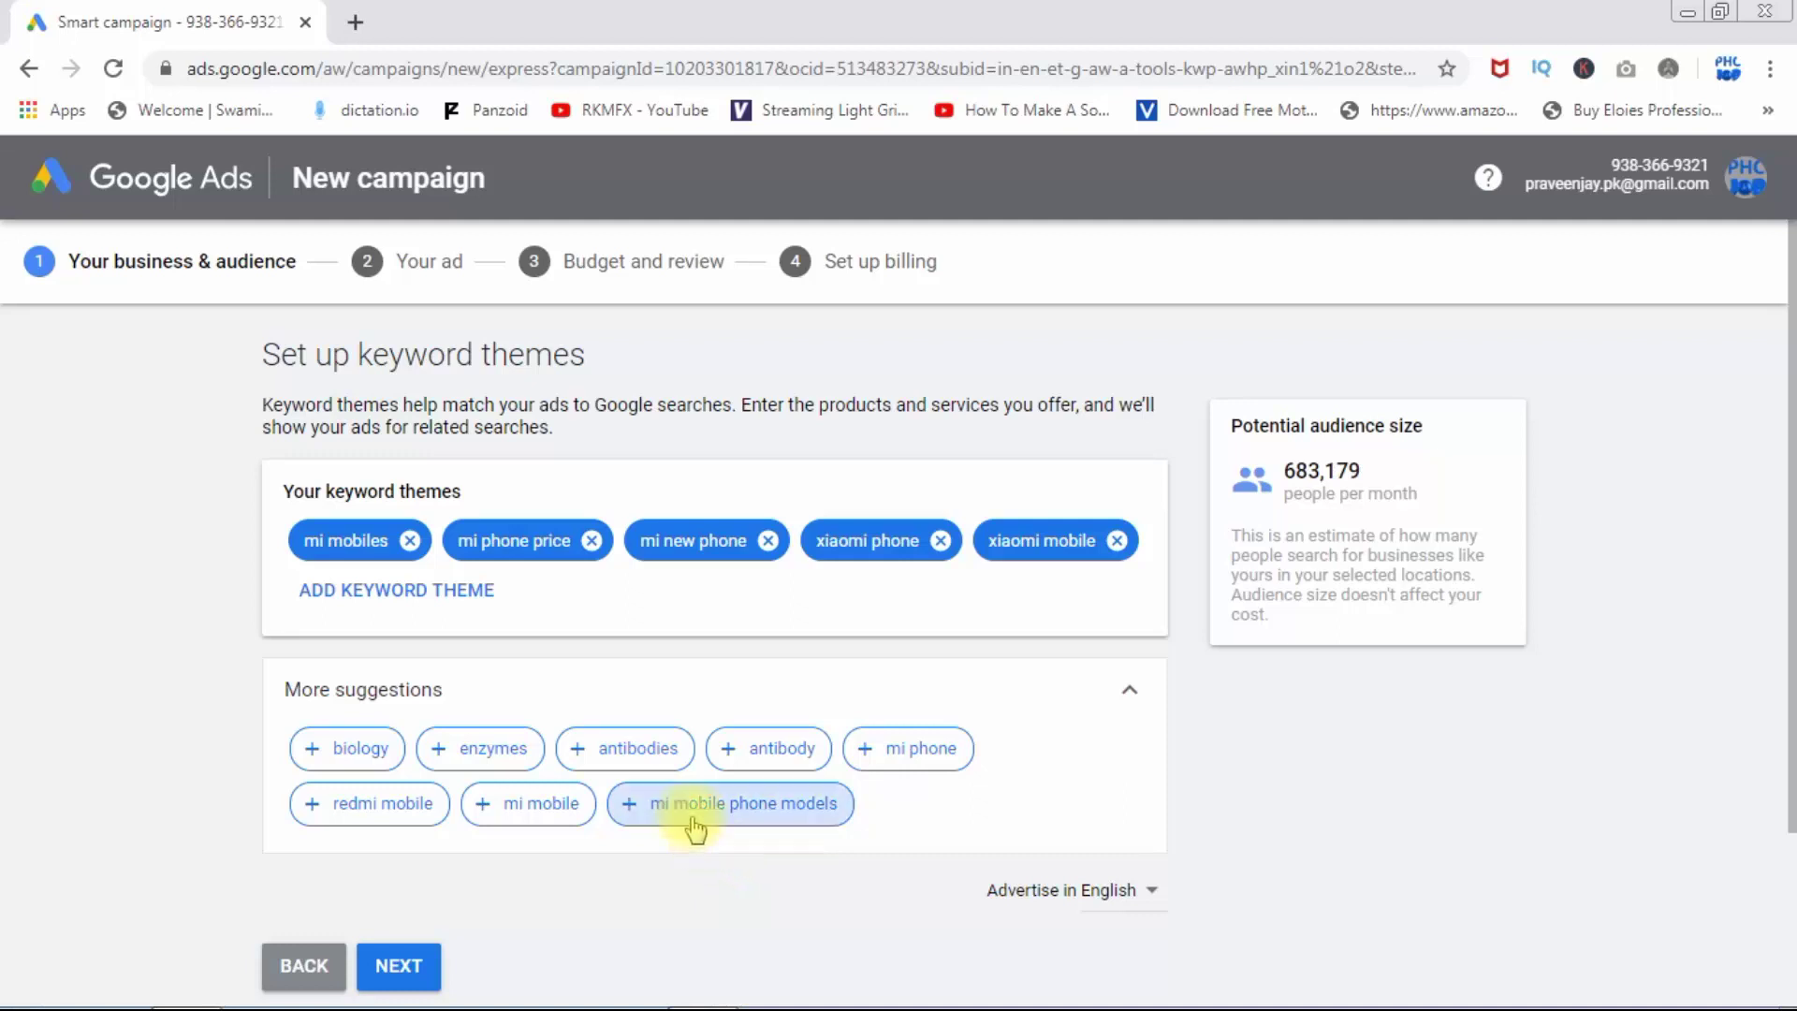
# Add the suggested themes mi mobile phone models, mi mobile, redmi mobile and mi phone, and check the potential audience size
pyautogui.click(693, 820)
pyautogui.click(511, 818)
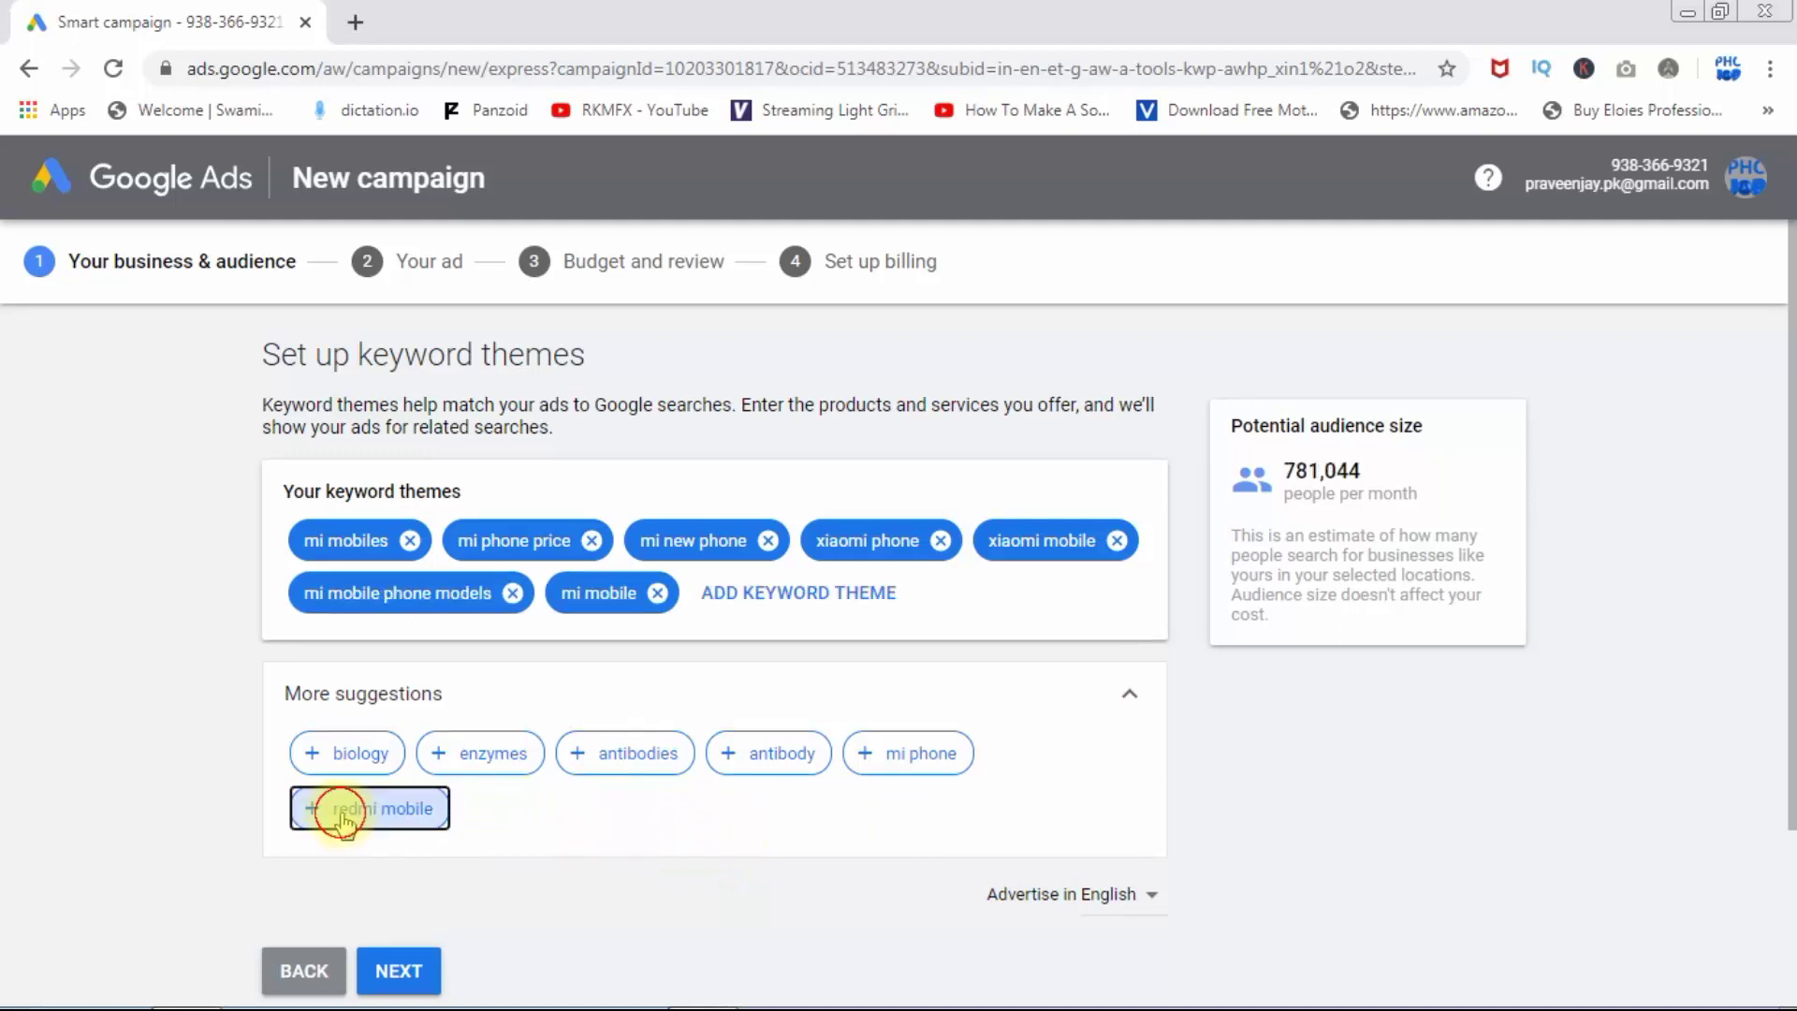
pyautogui.click(337, 807)
pyautogui.click(931, 756)
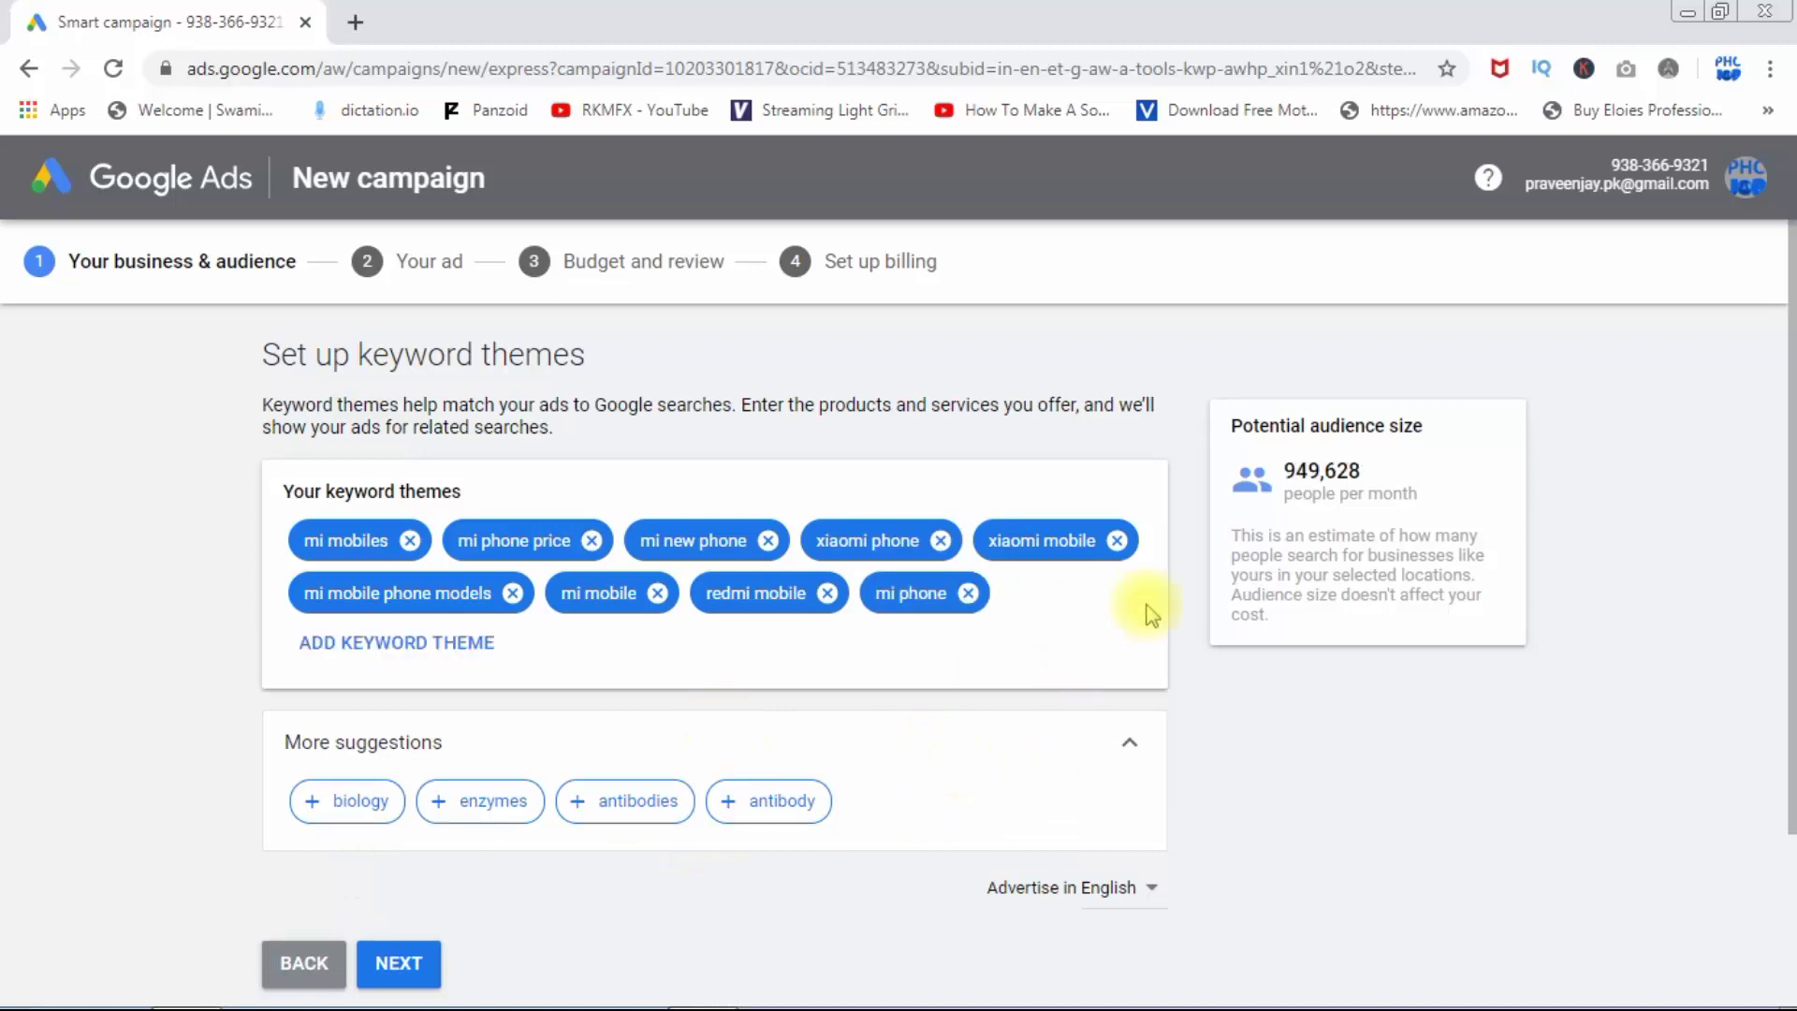
pyautogui.moveTo(1289, 471); pyautogui.dragTo(1364, 488)
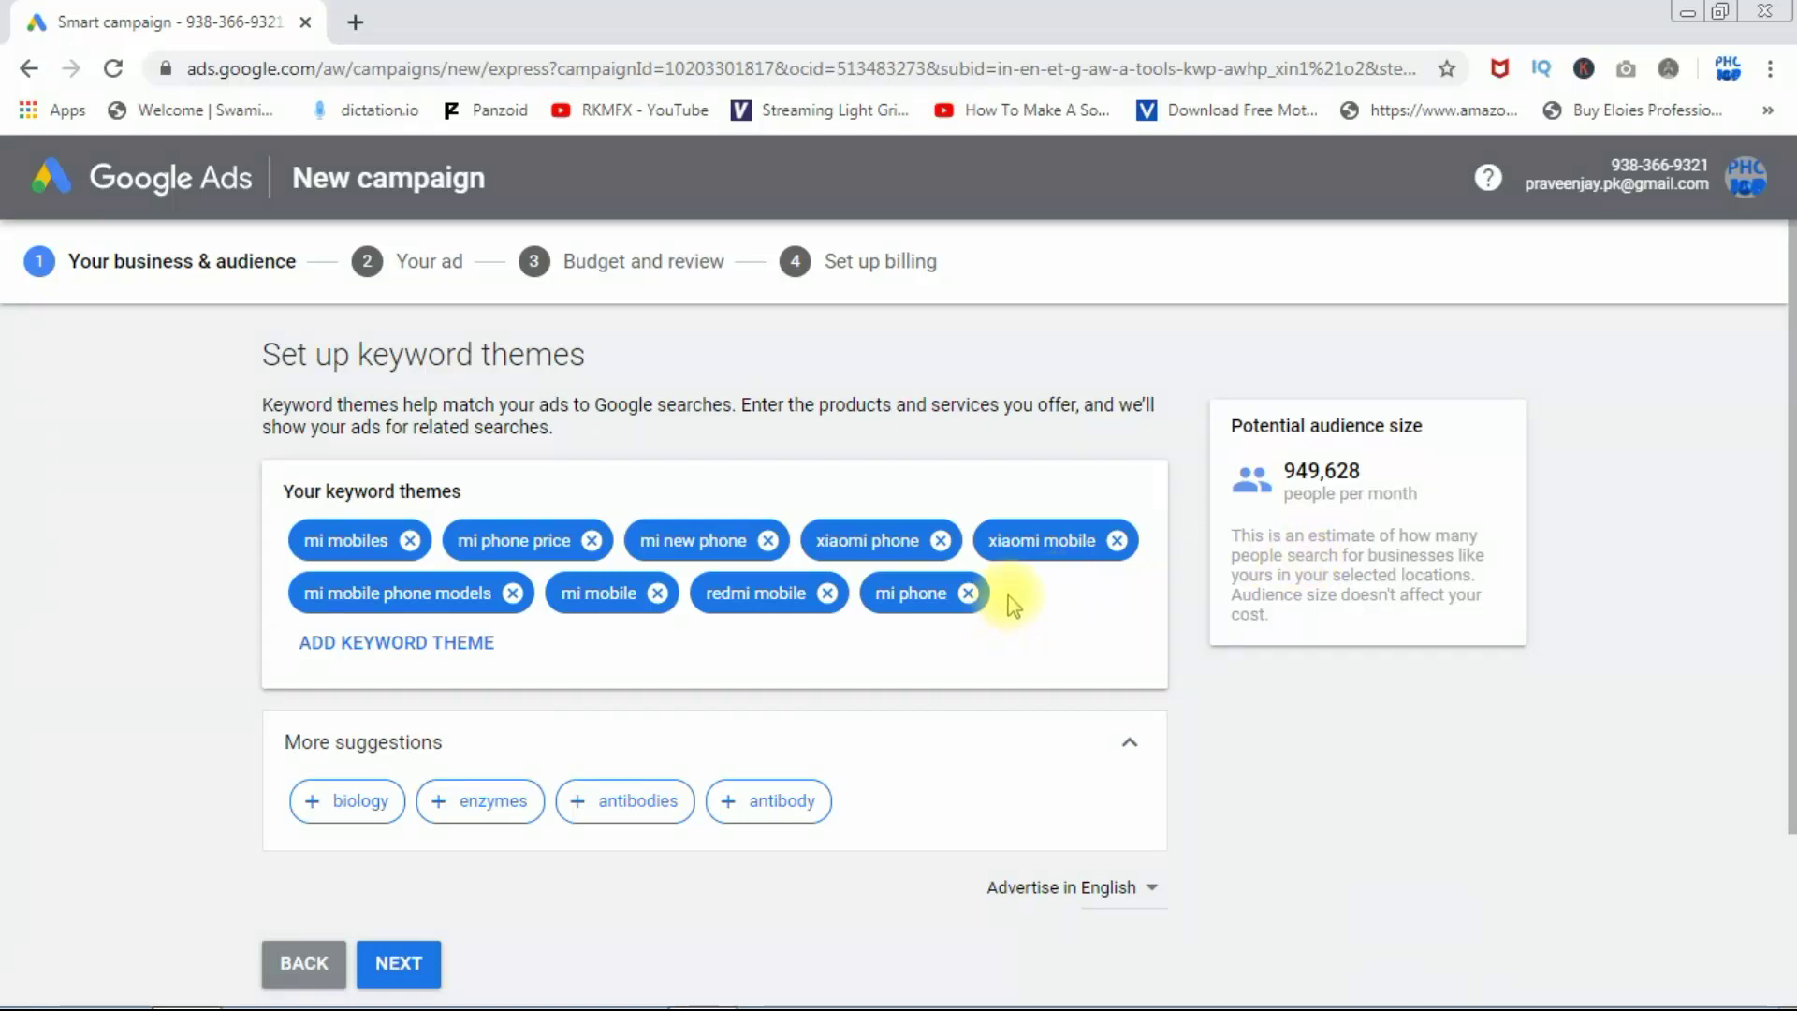
# Look up "latest" as a new keyword theme and add "latest mobile phones" from the matches
pyautogui.click(385, 635)
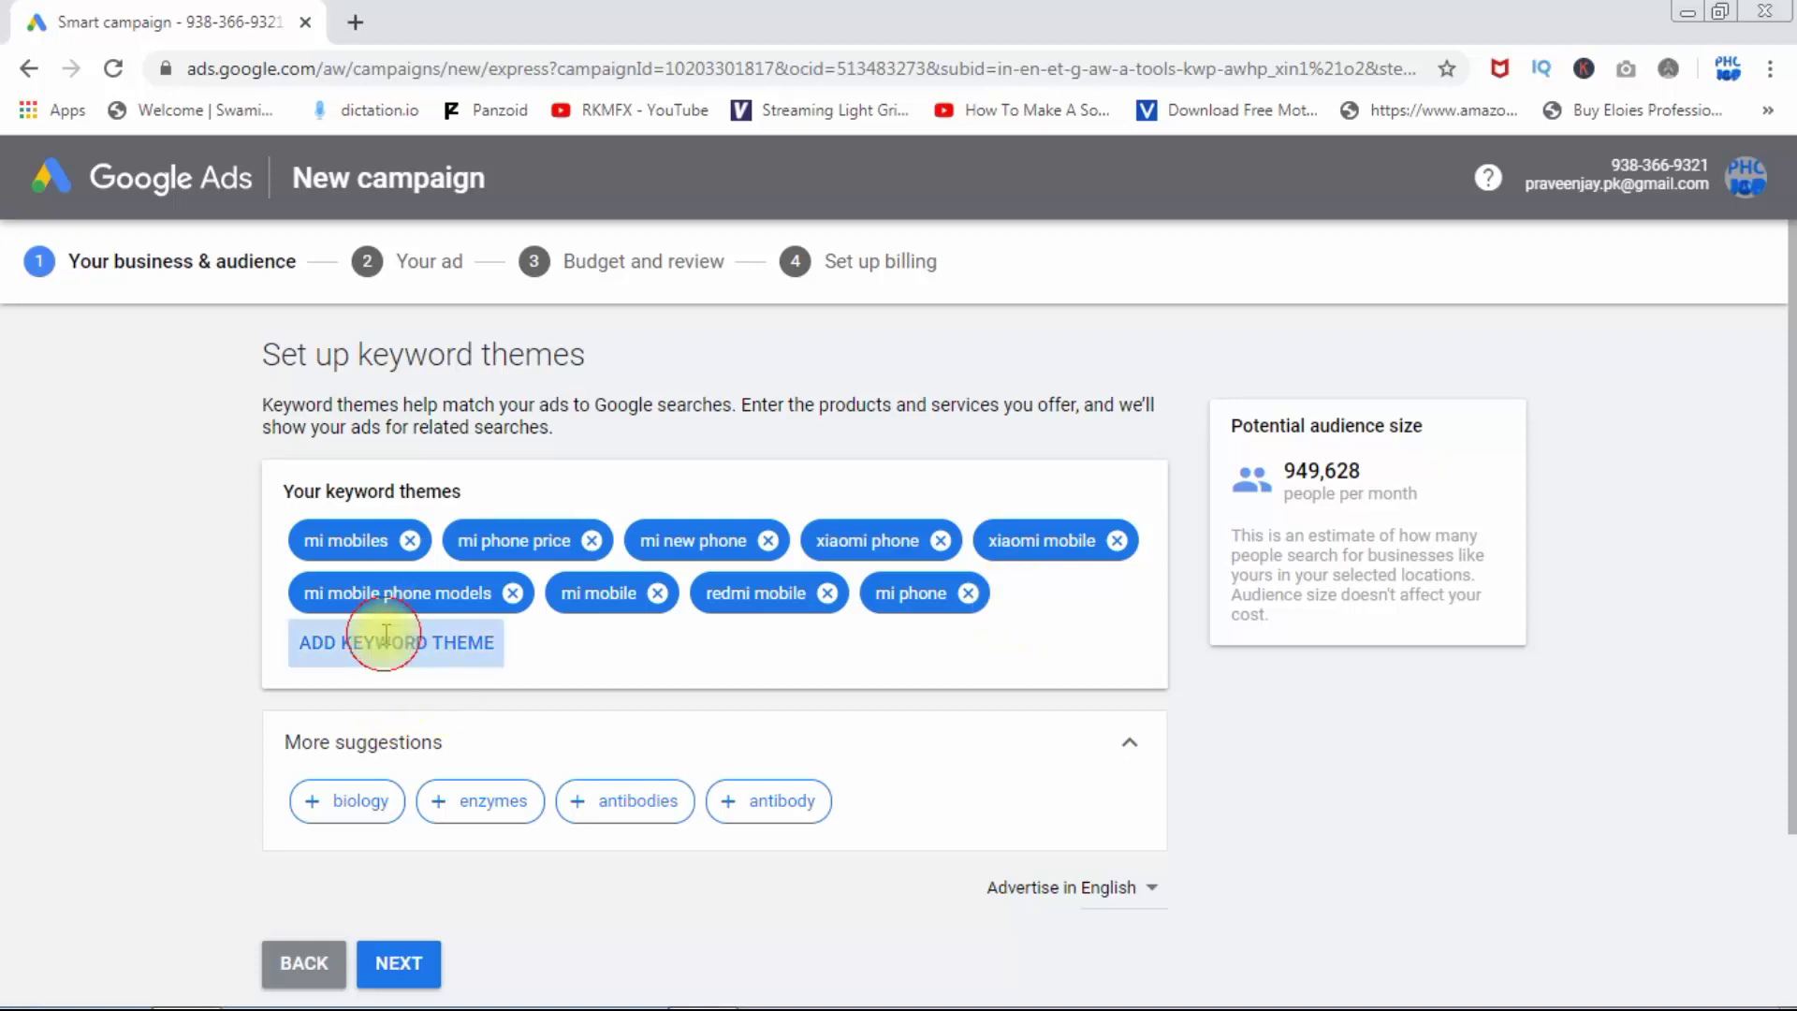
pyautogui.write('l')
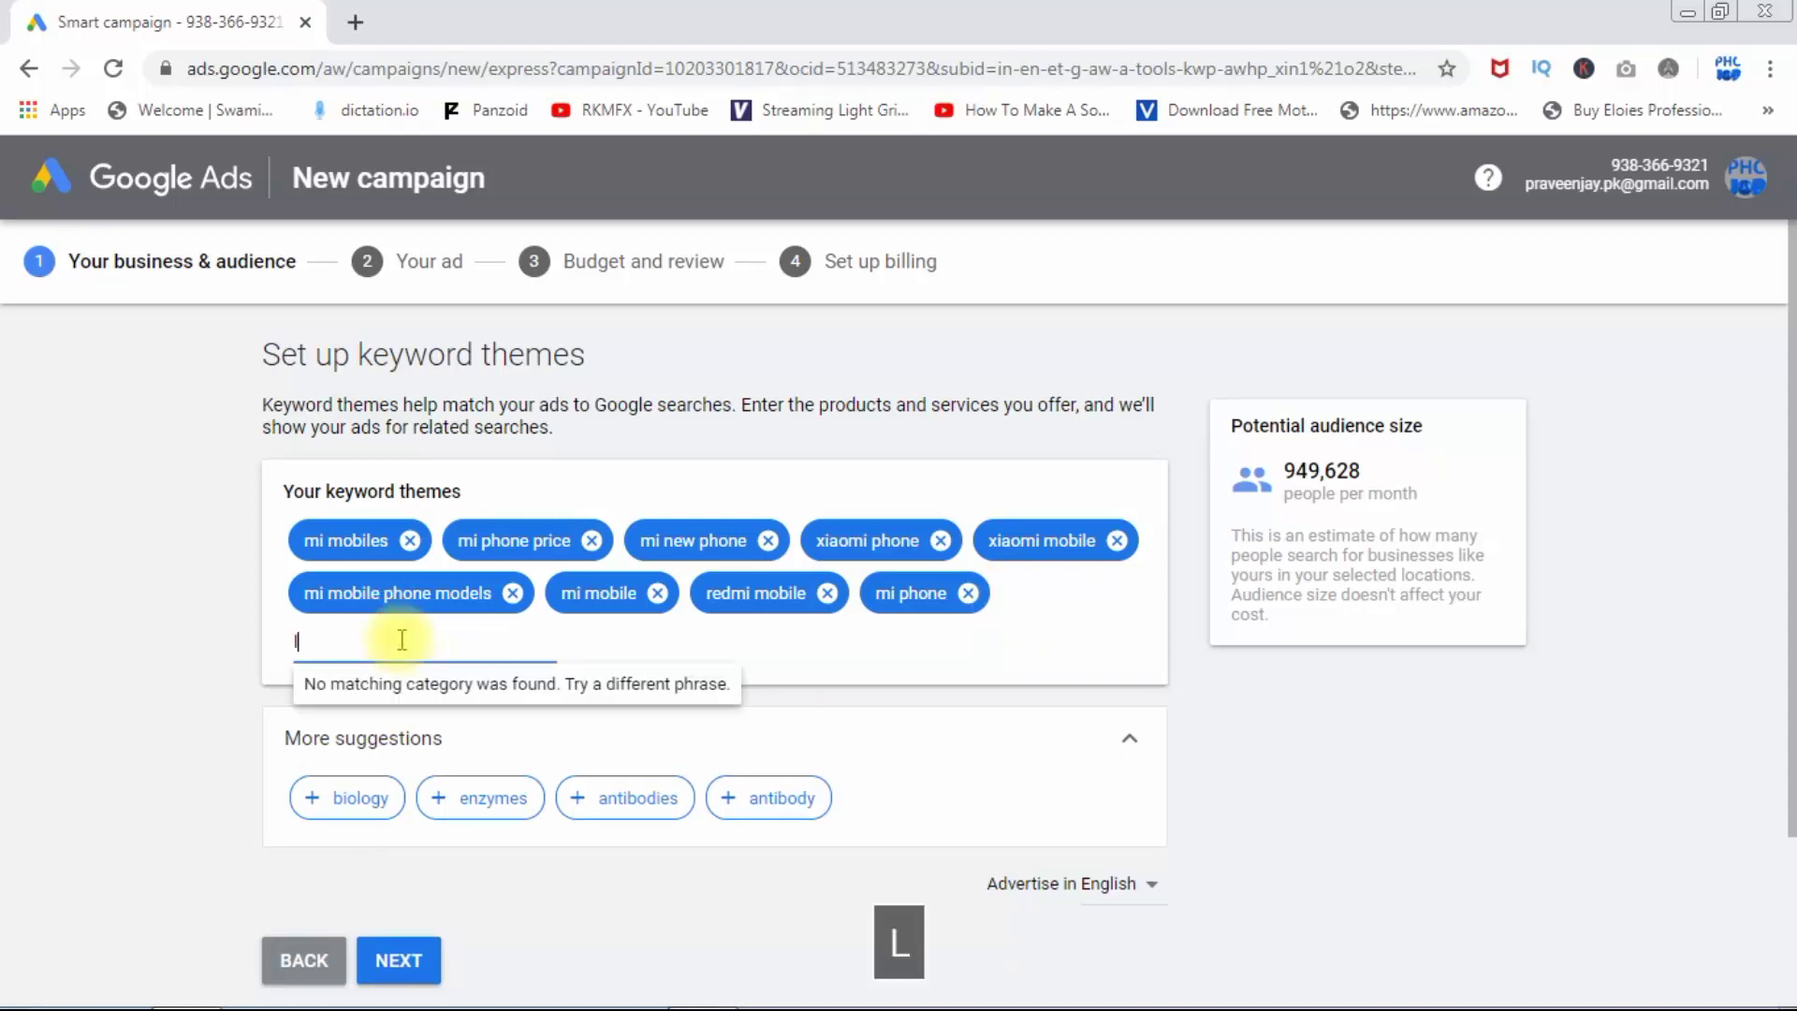
pyautogui.write('atest')
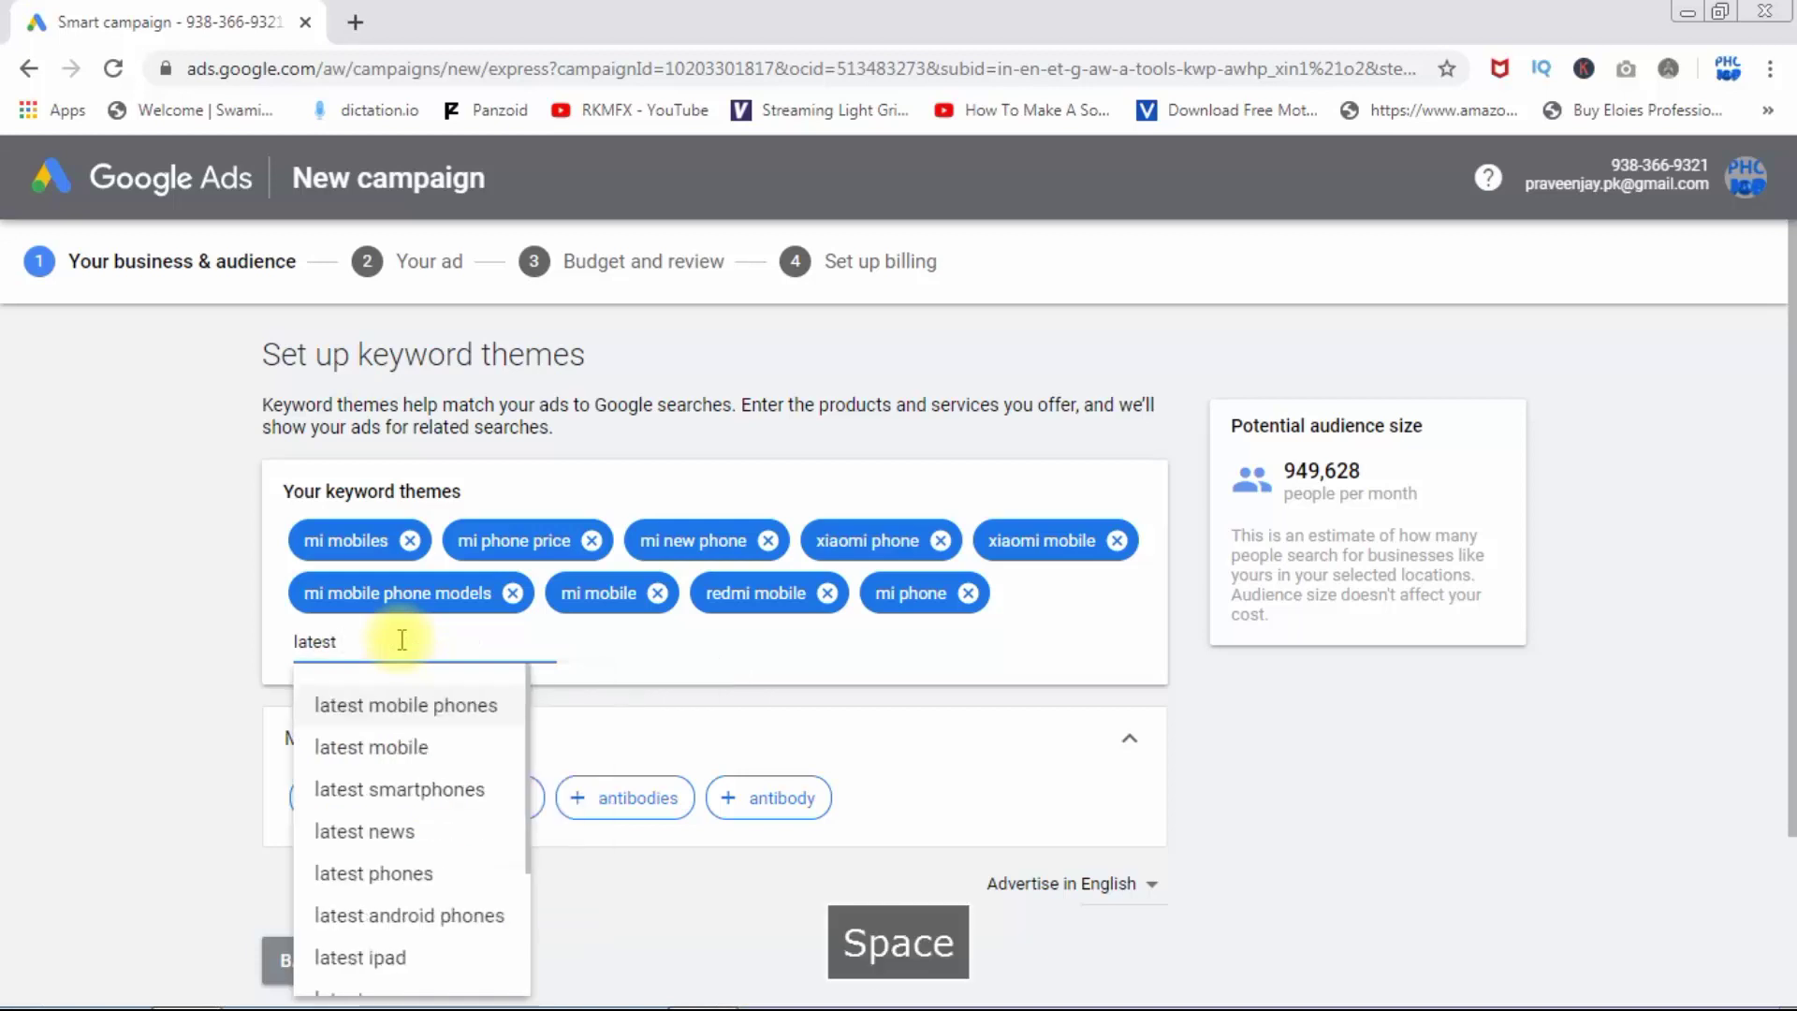
pyautogui.click(410, 707)
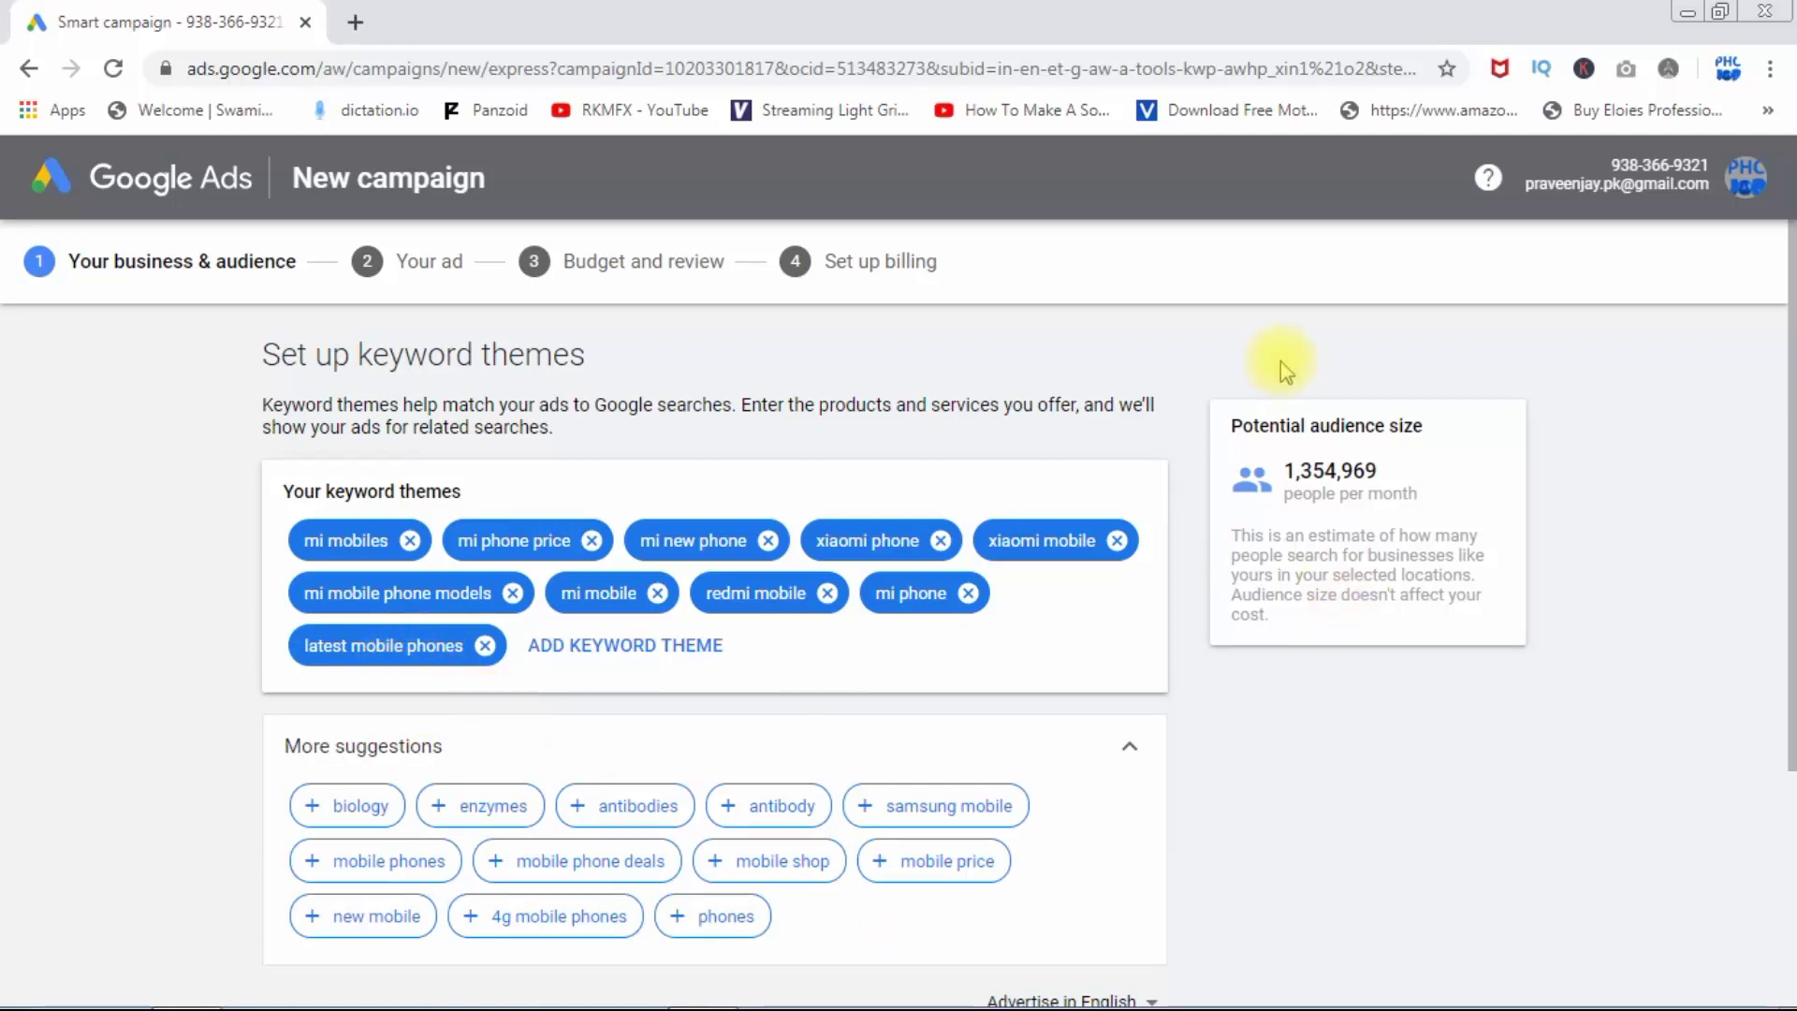
# Add the suggested keyword themes samsung mobile, new mobile, mobile phones and mobile phone deals
pyautogui.click(962, 812)
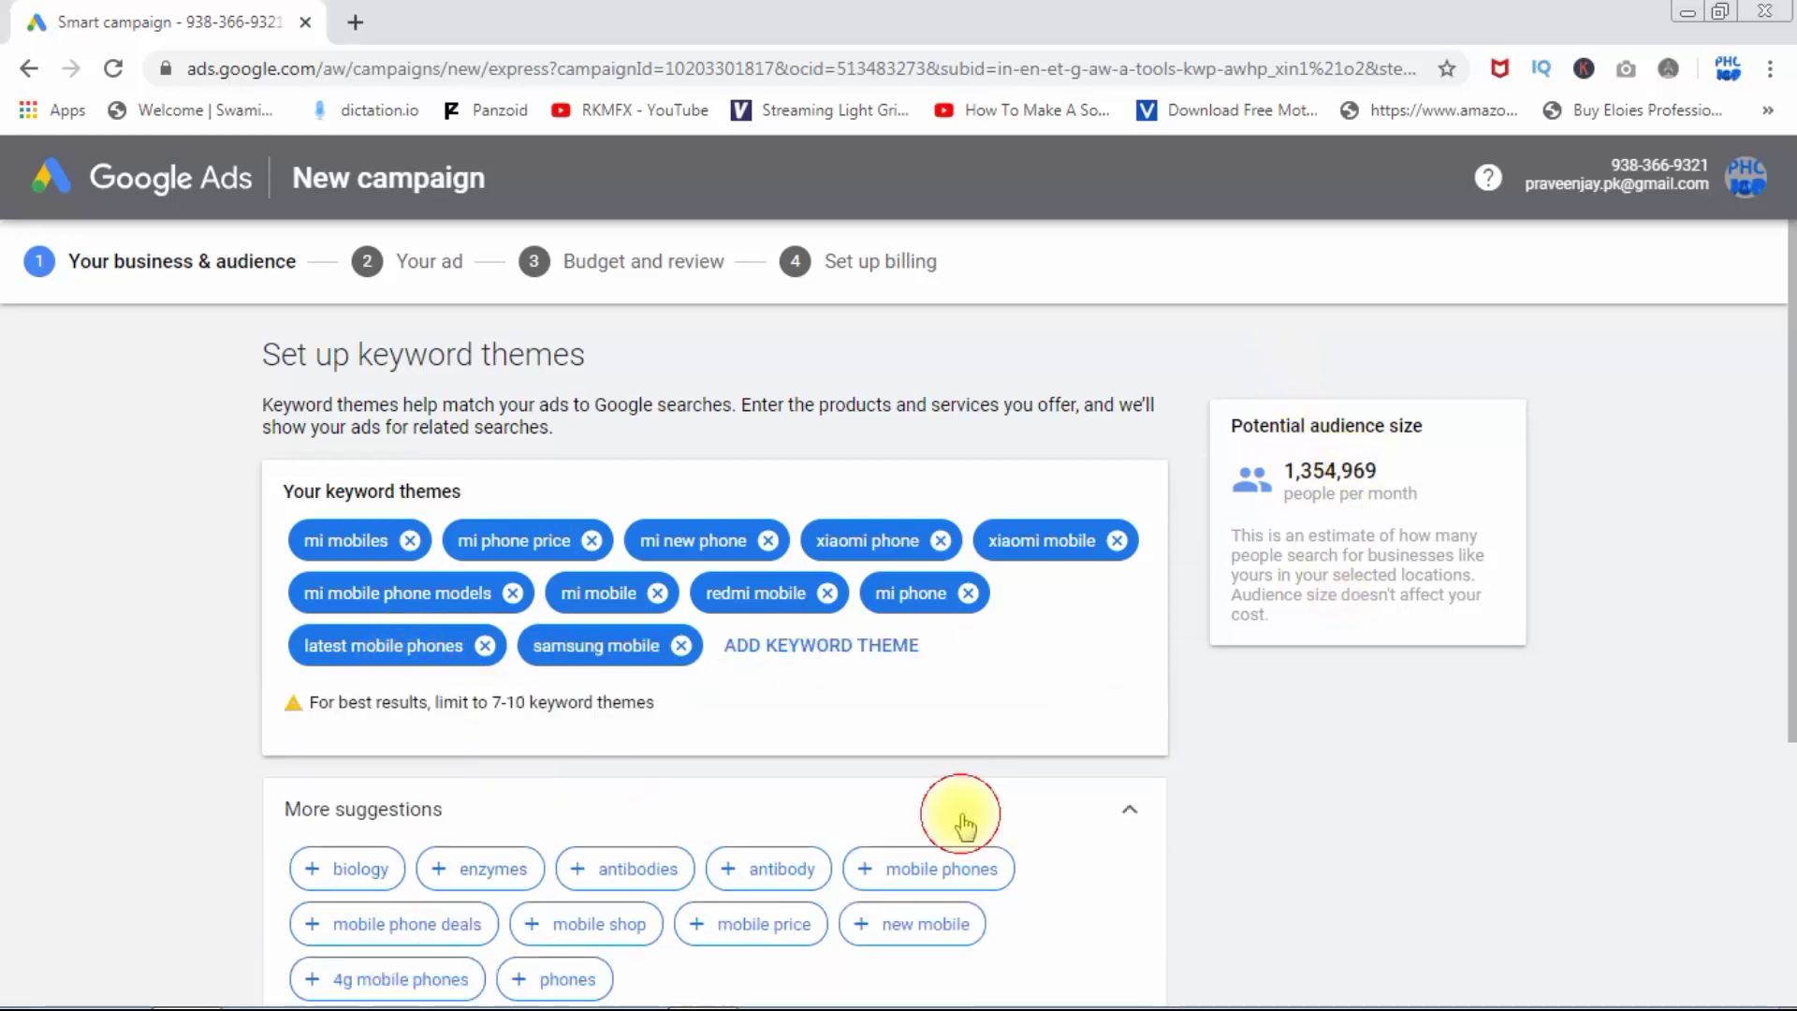
pyautogui.click(914, 924)
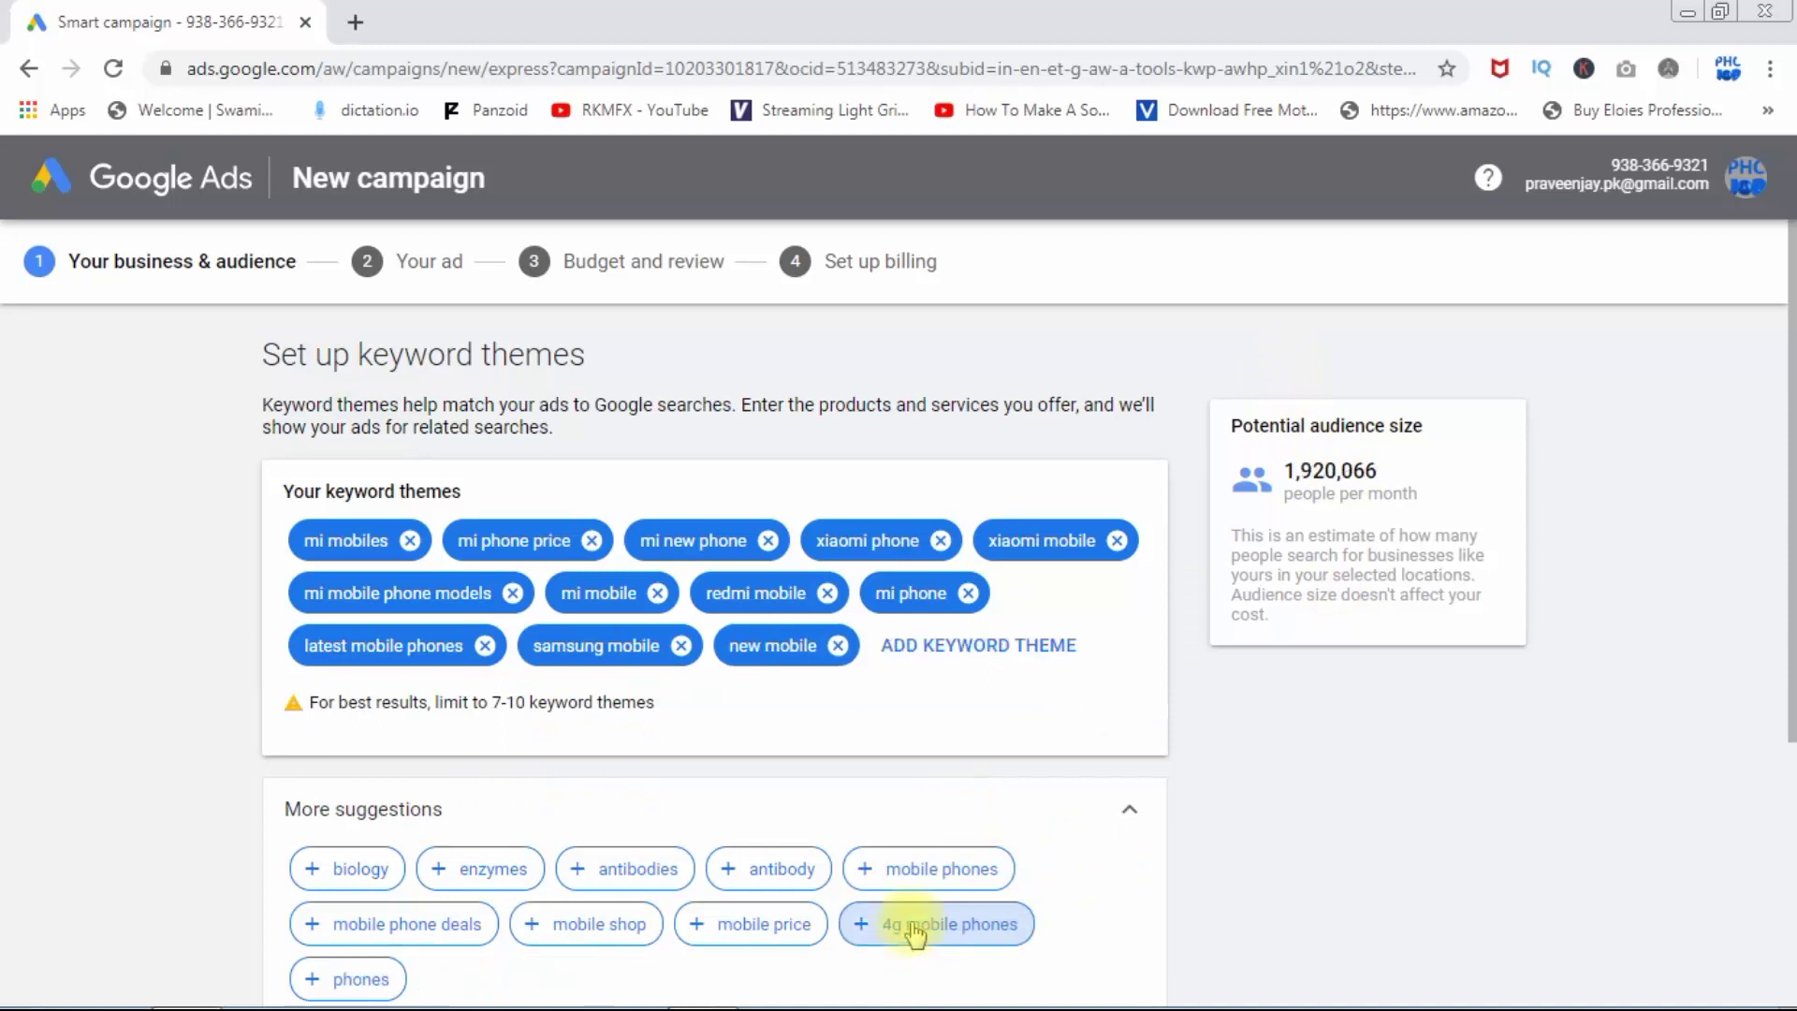
pyautogui.click(903, 875)
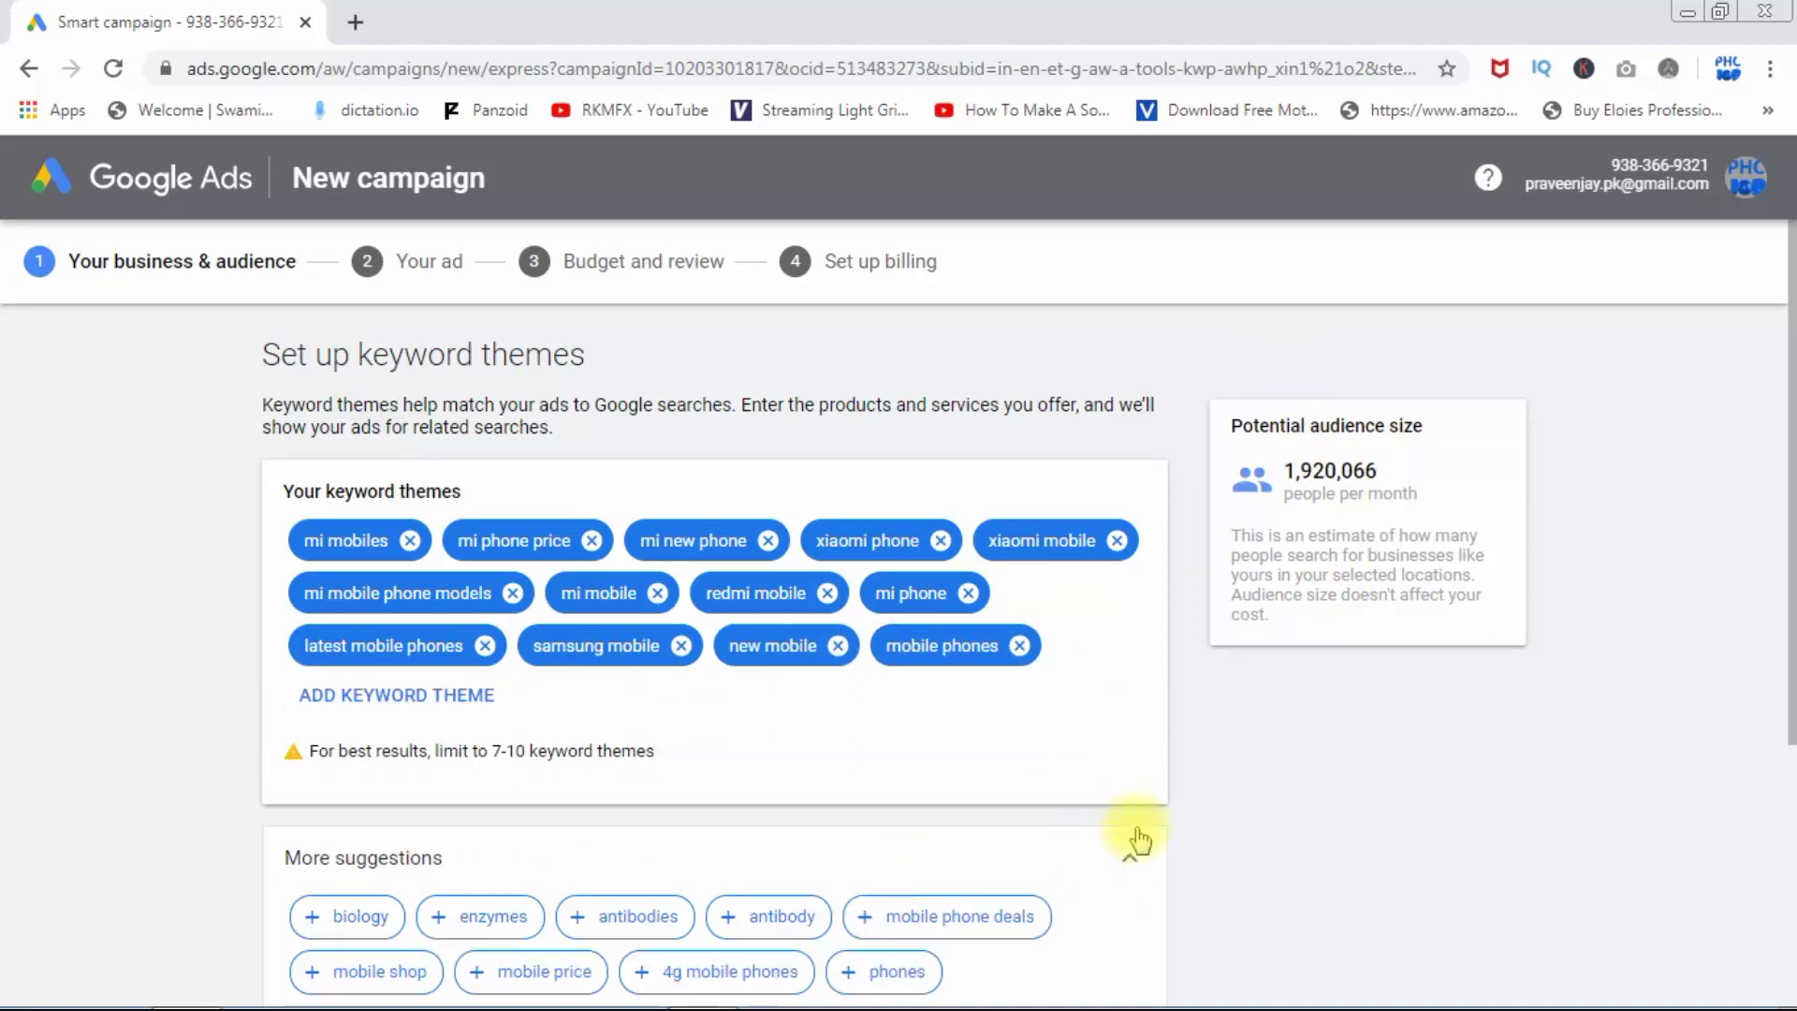
pyautogui.click(1023, 916)
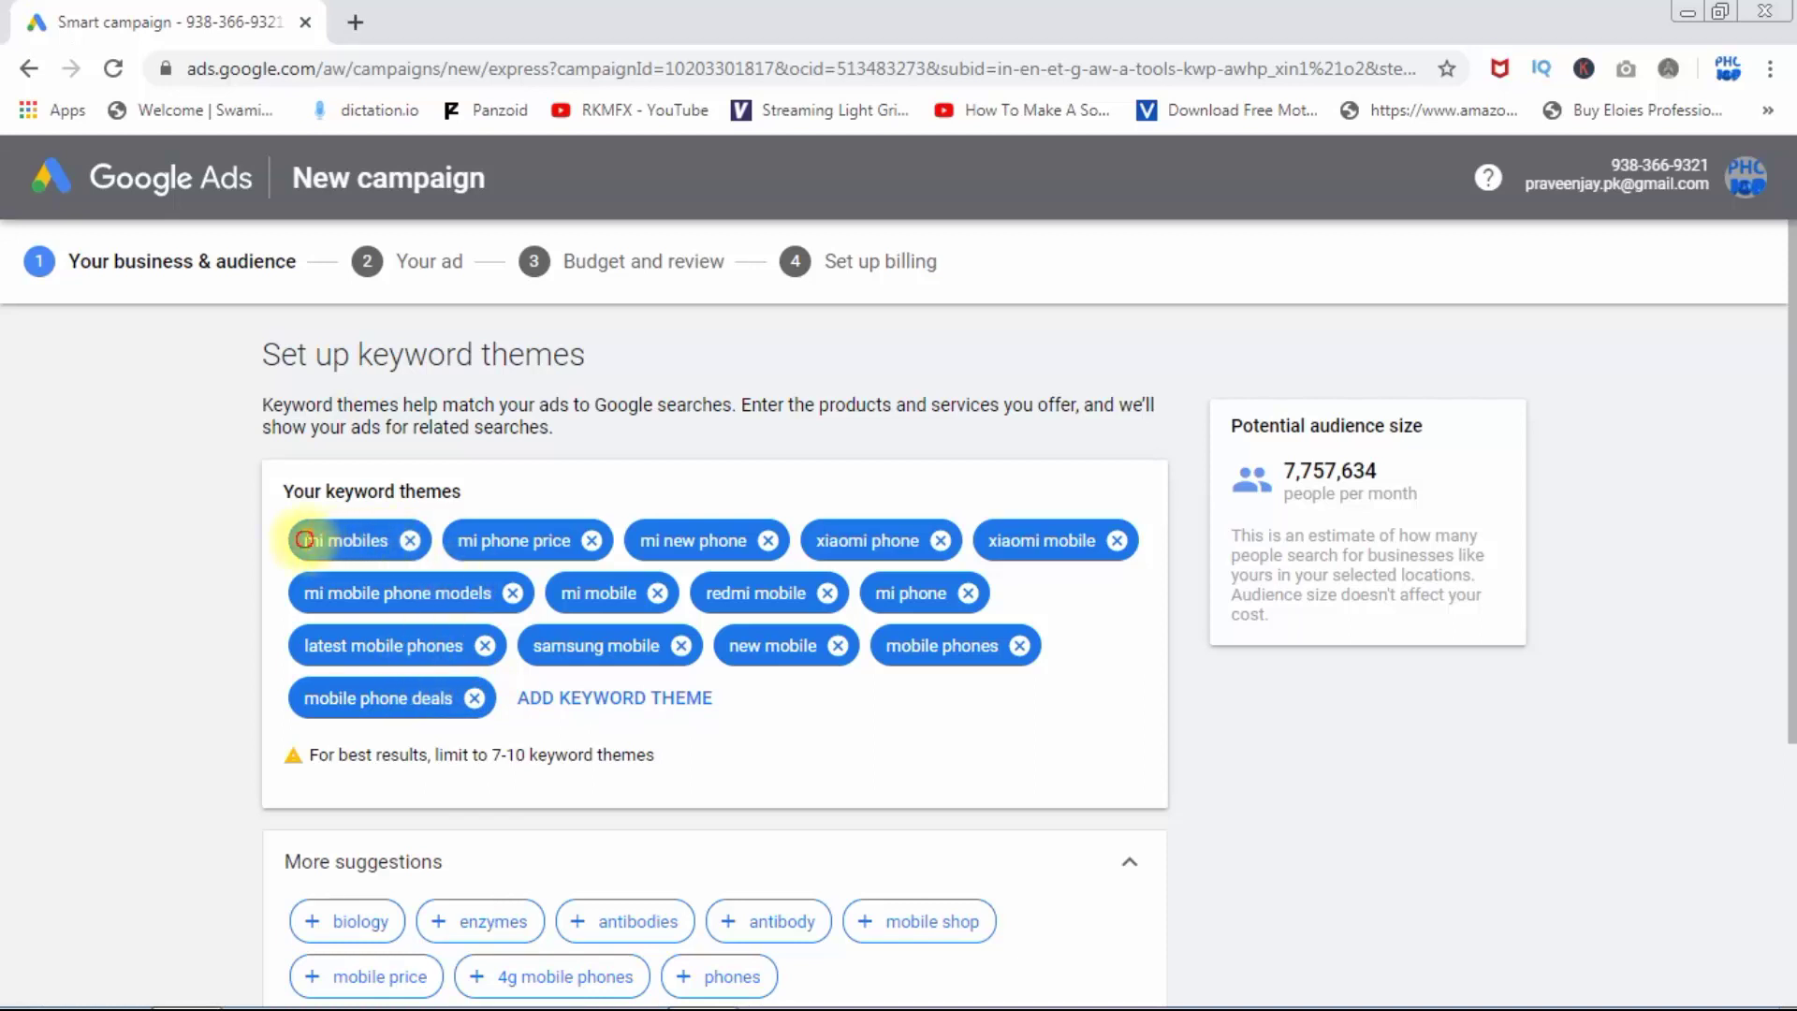
# Try to copy the keyword themes for use in Word, launch Word, and return to the Google Ads campaign in Chrome
pyautogui.click(311, 540)
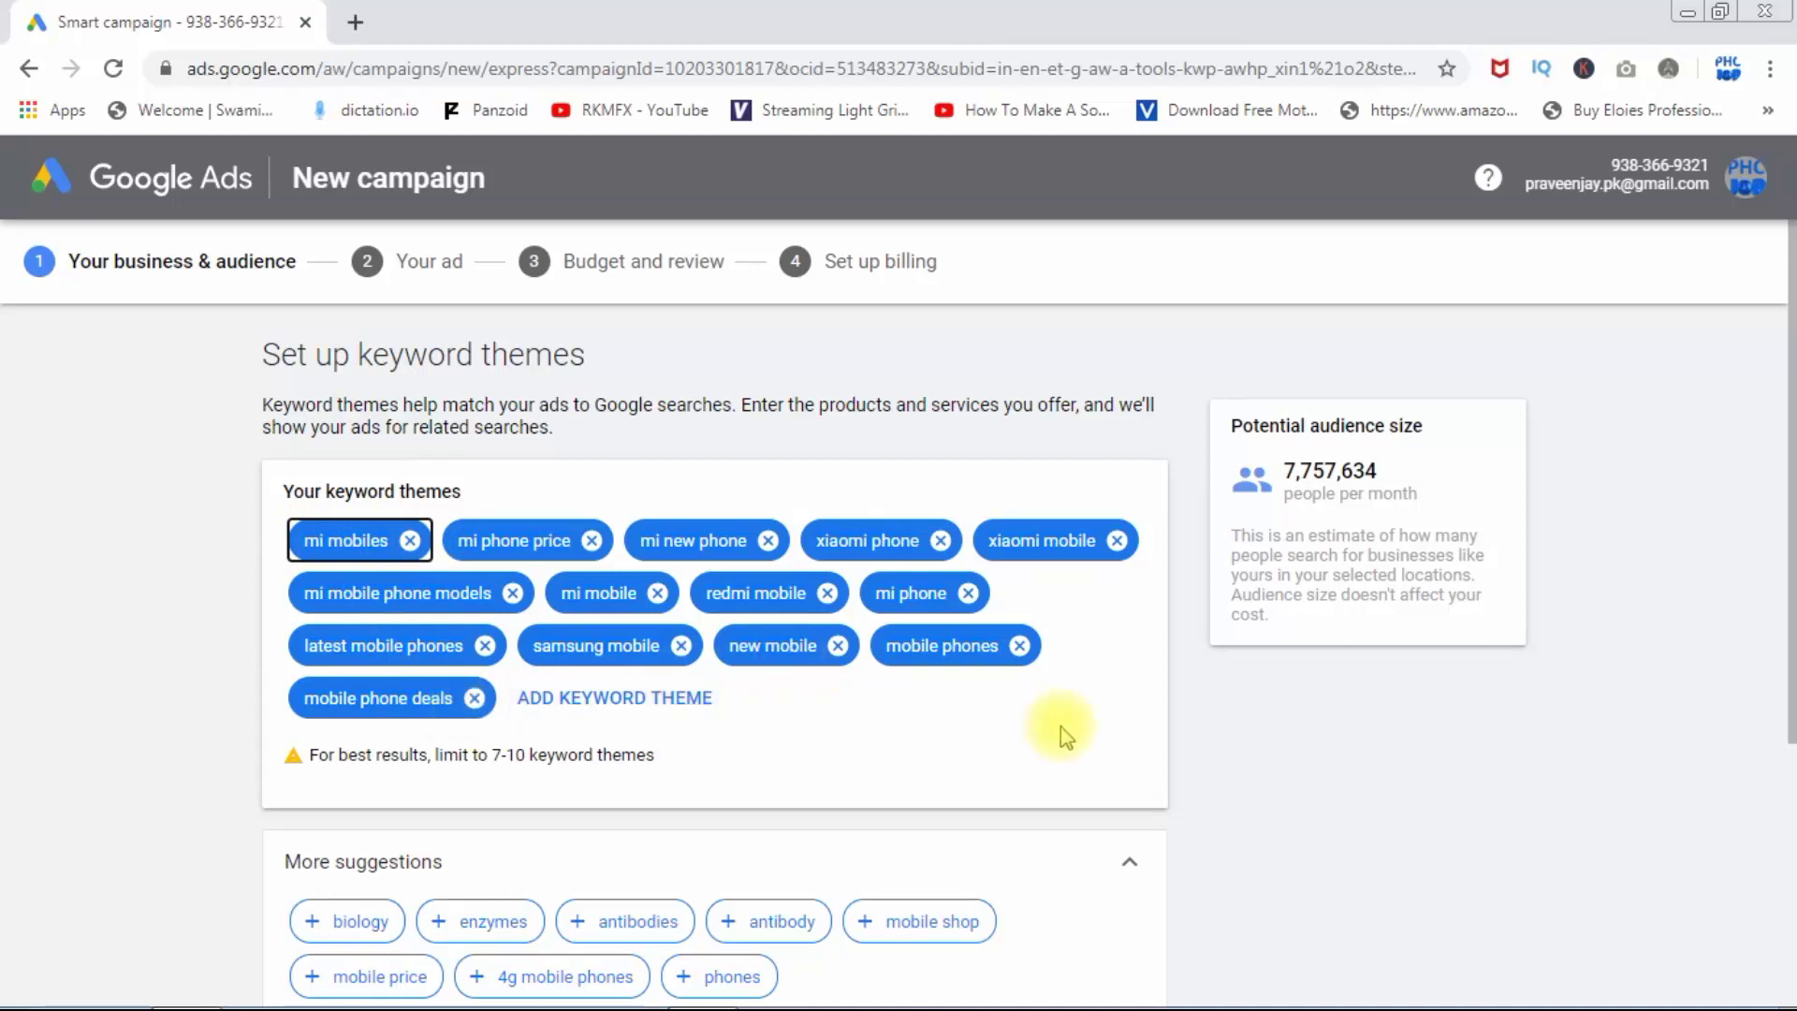
pyautogui.hotkey('ctrl', 'c')
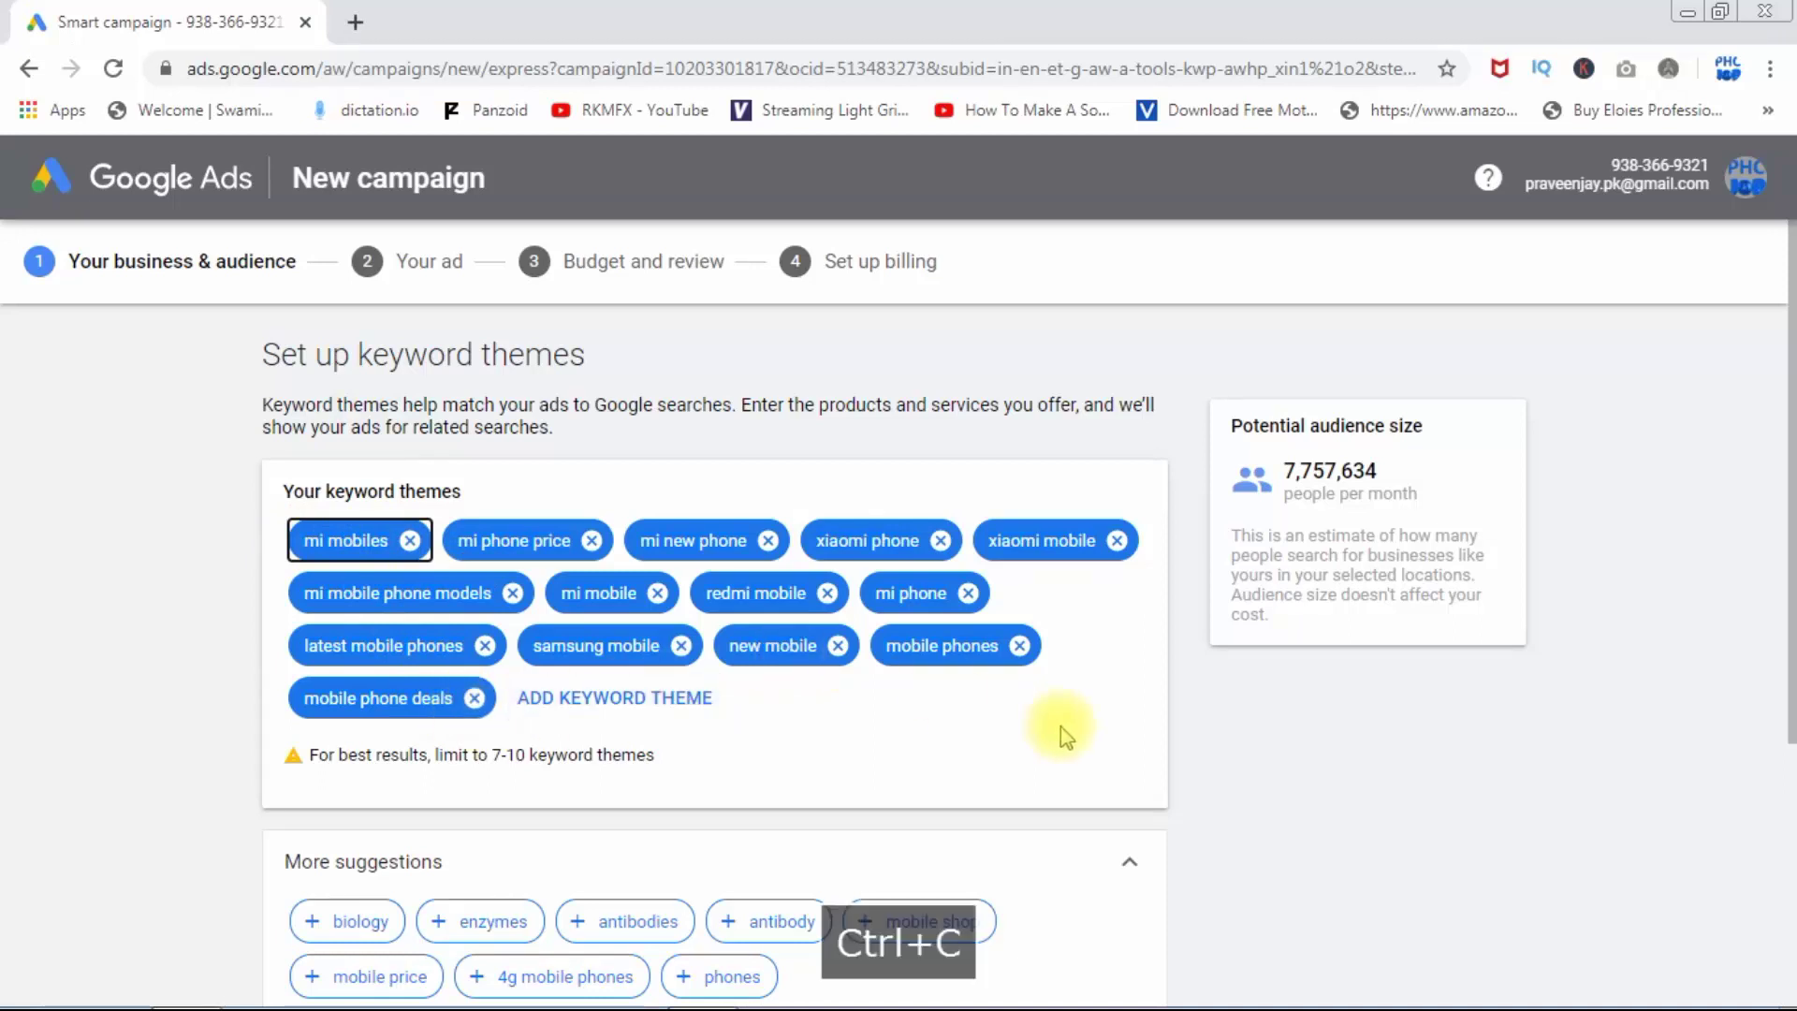
pyautogui.click(1680, 9)
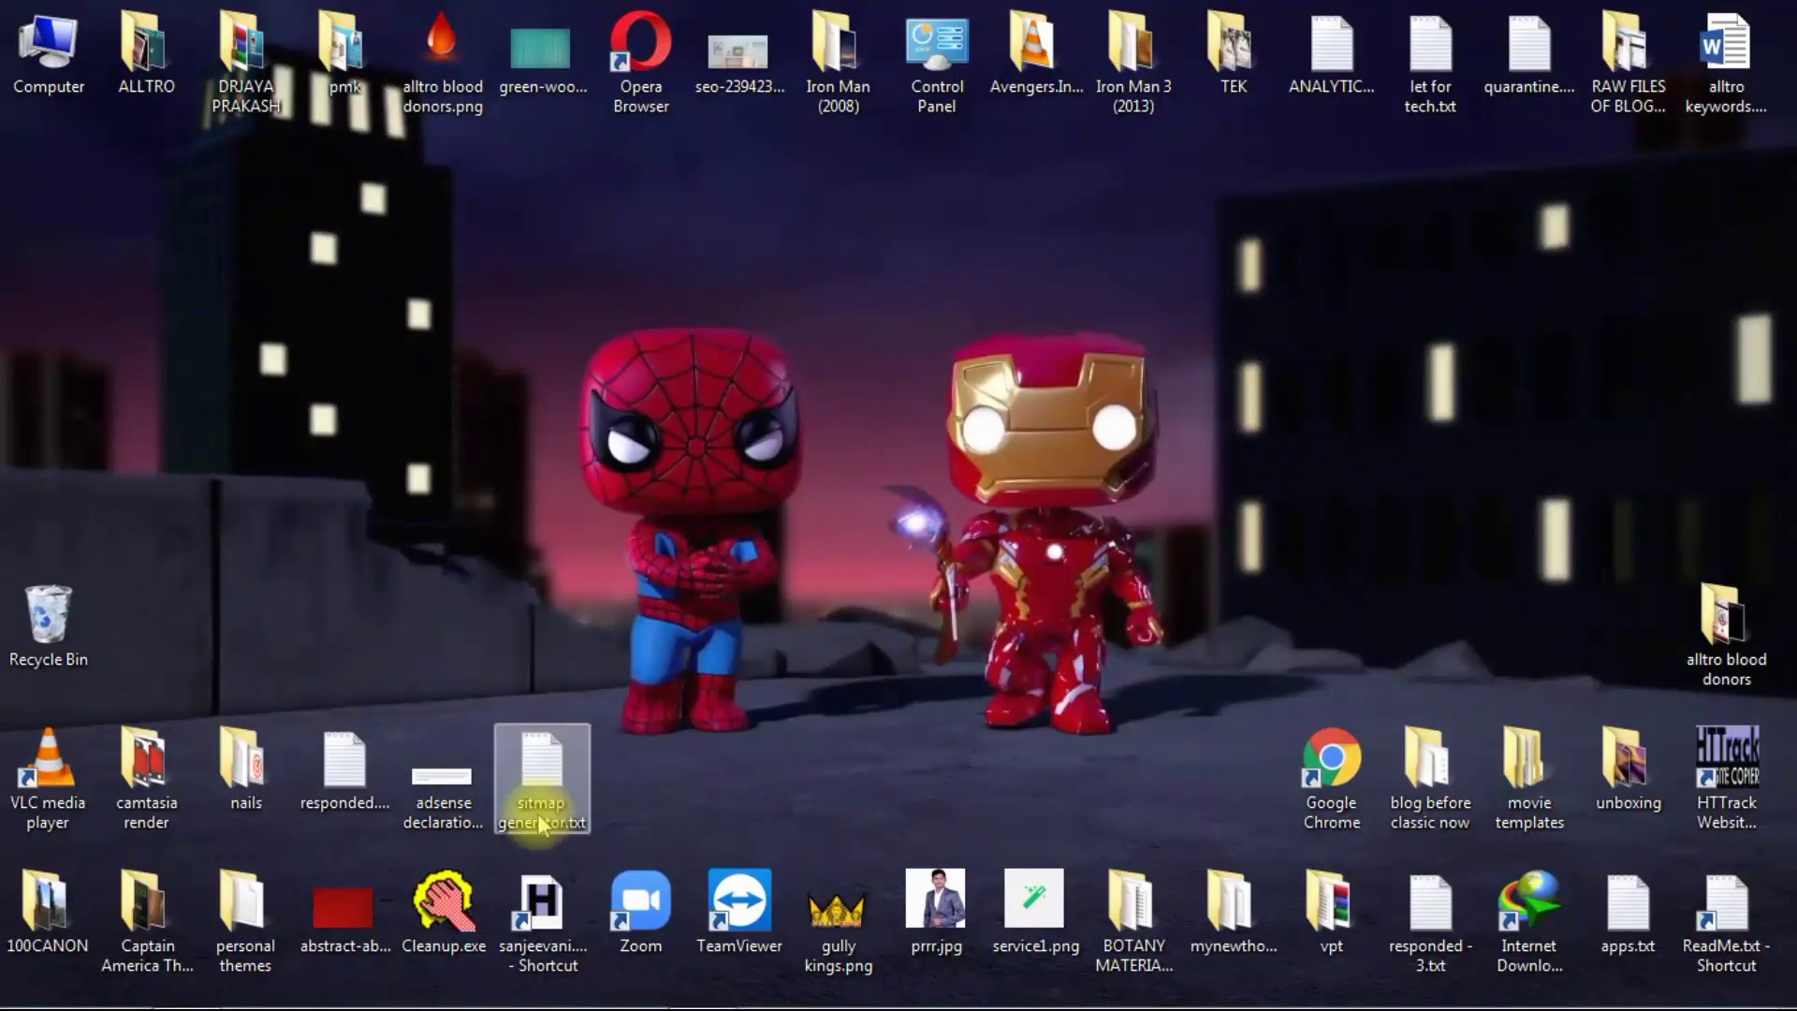
pyautogui.moveTo(674, 981)
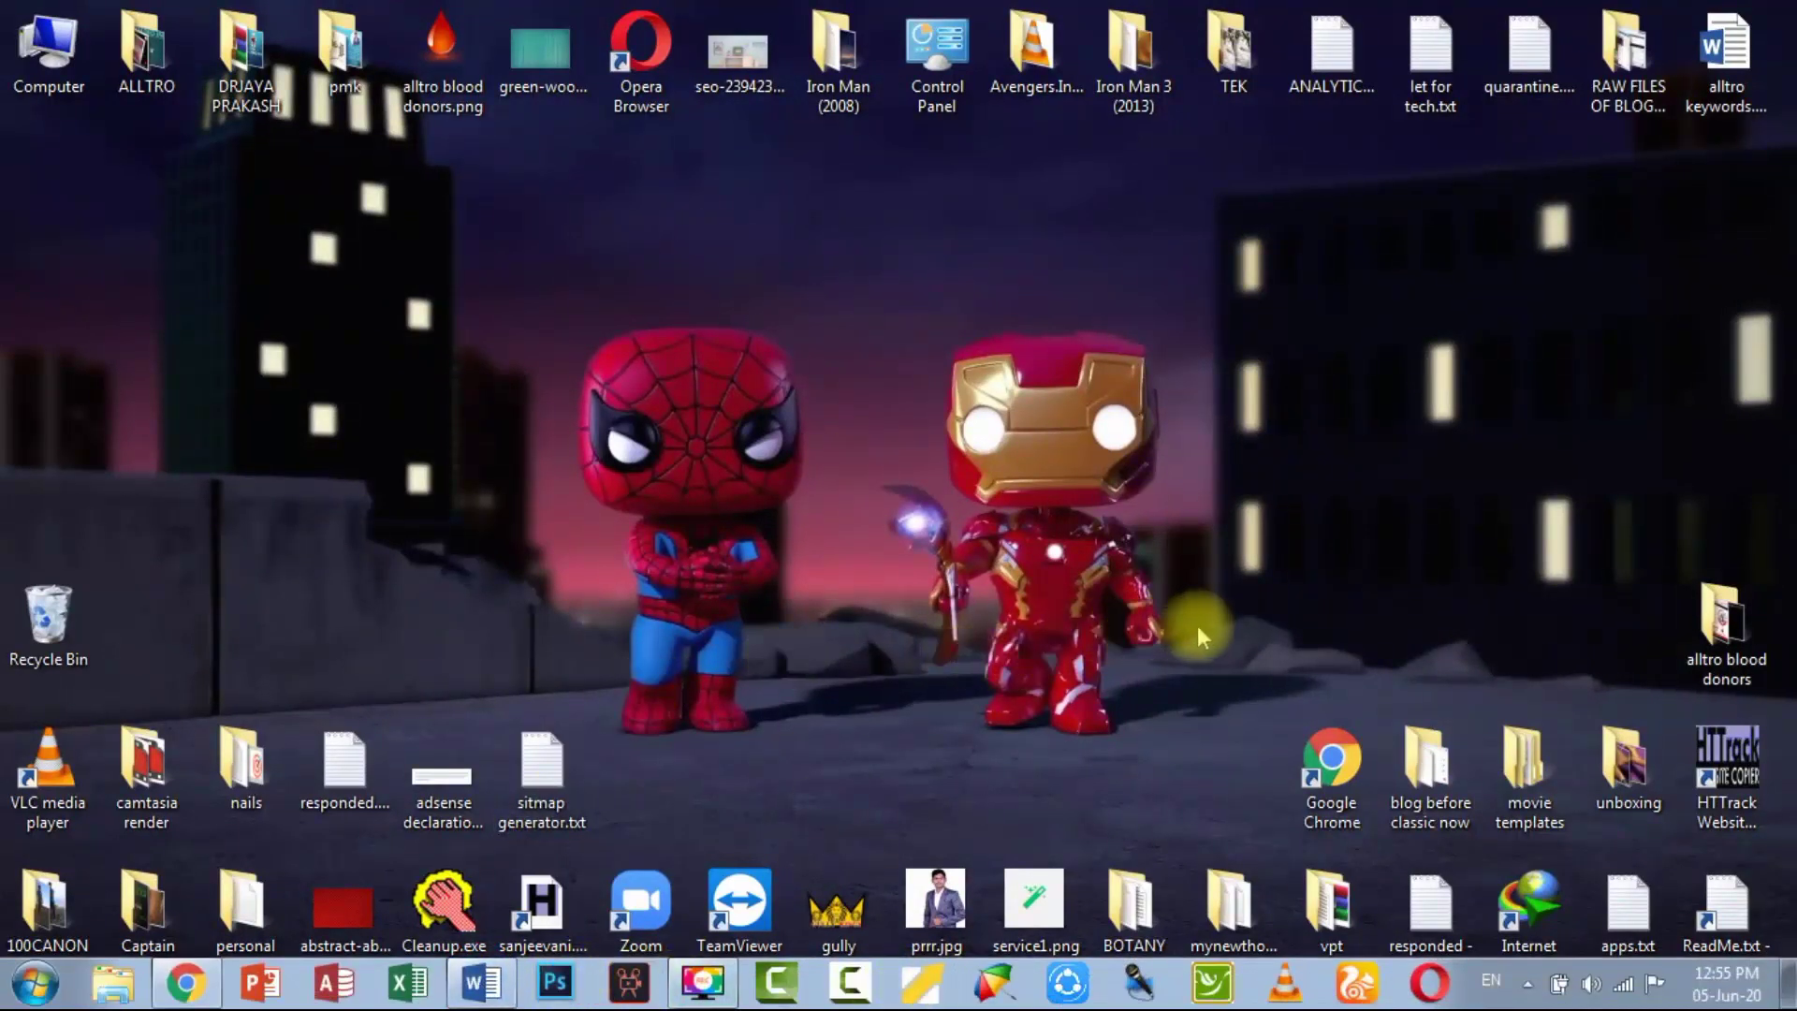
pyautogui.click(1139, 629)
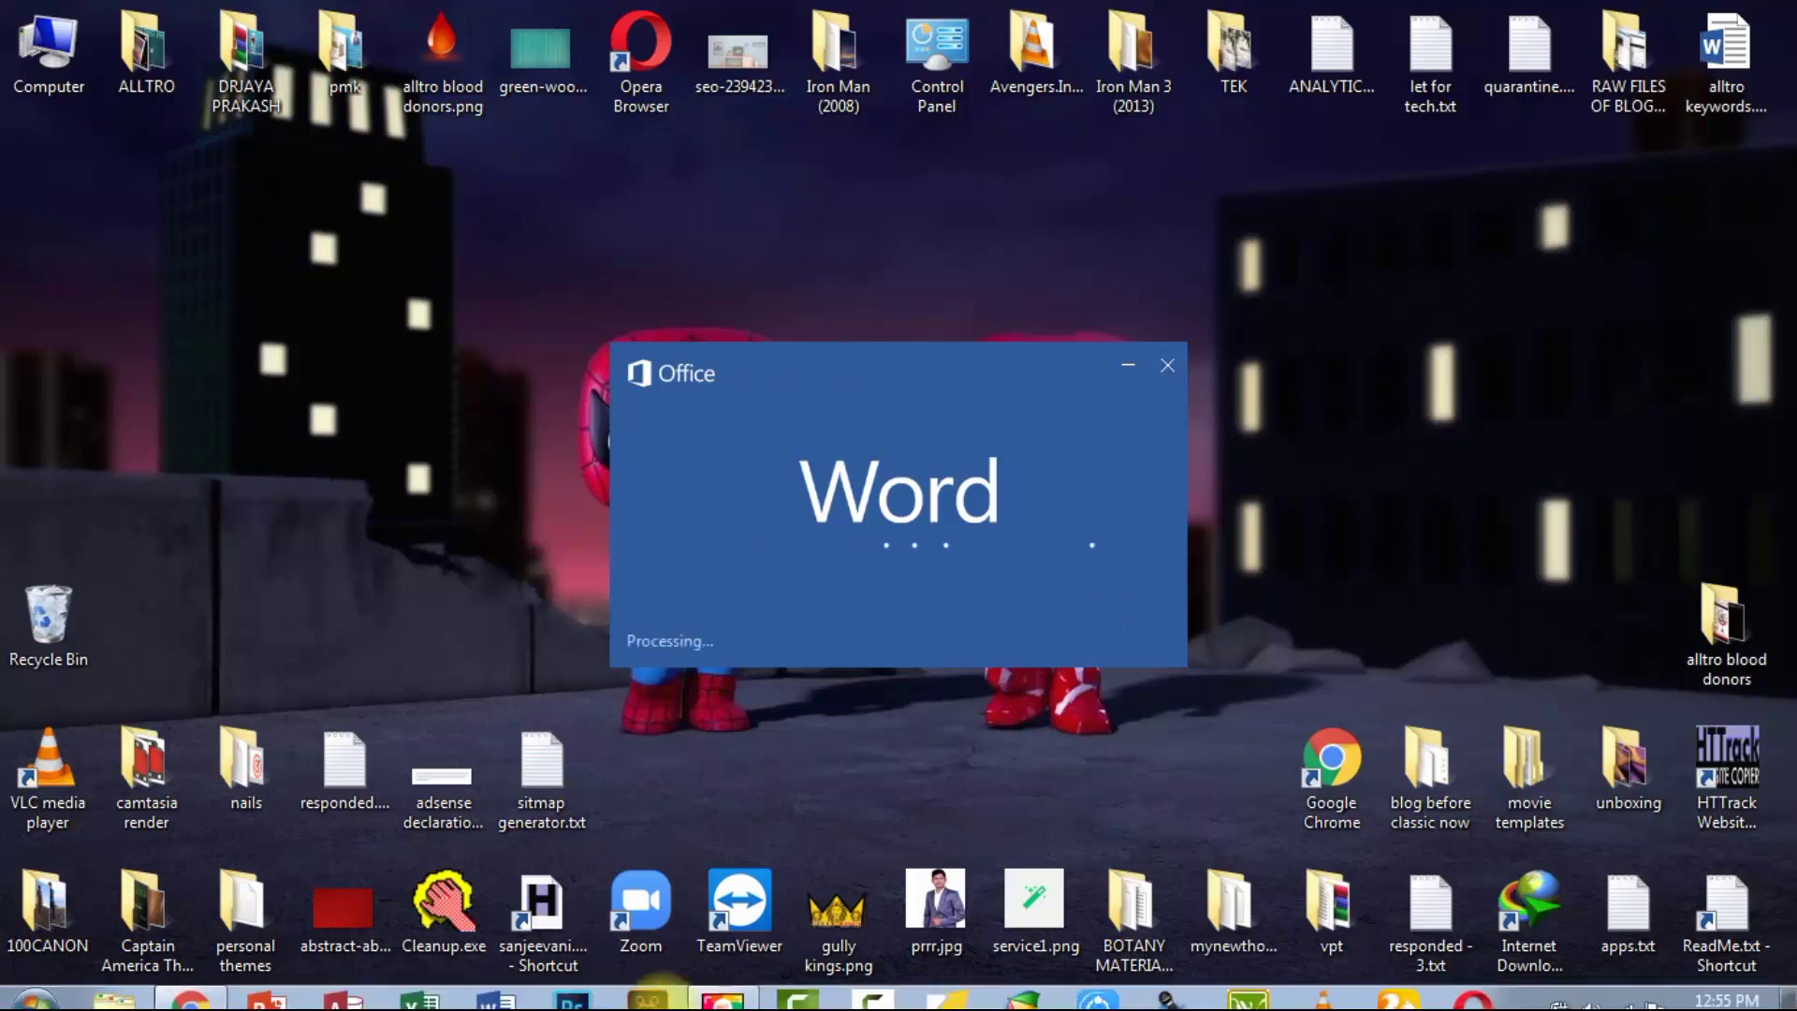
pyautogui.click(177, 984)
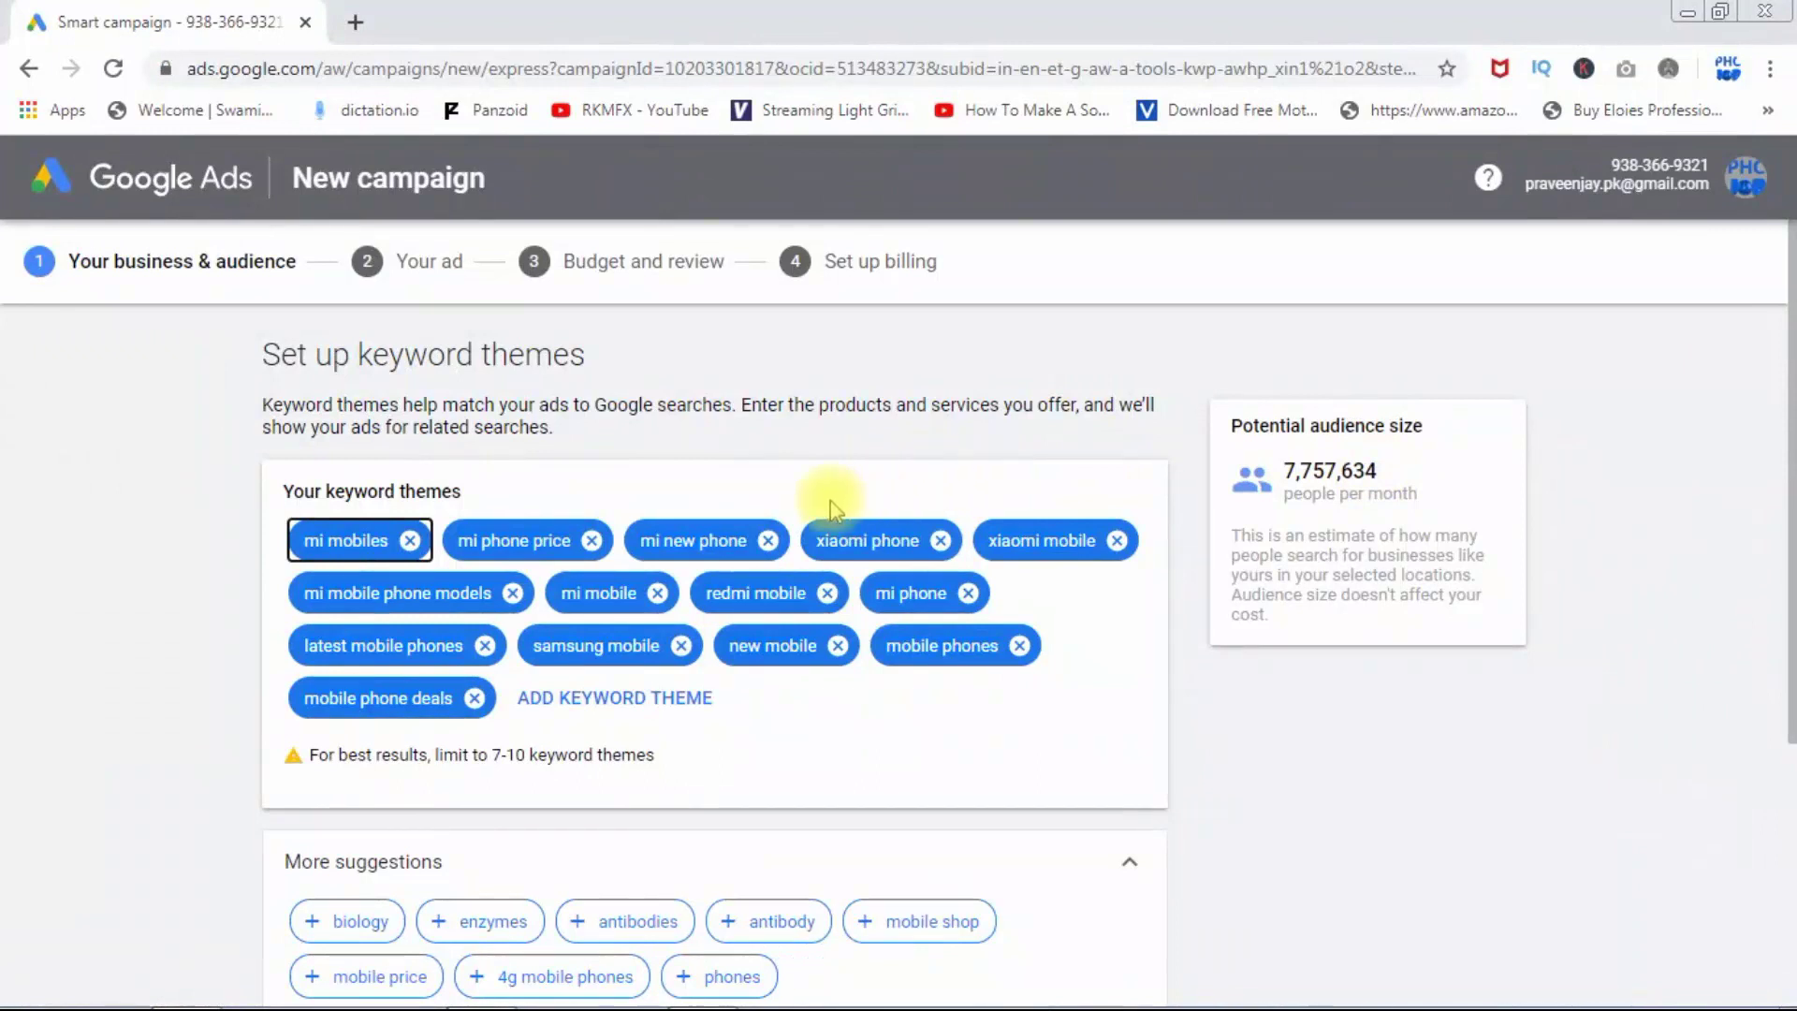
# Examine the estimated potential audience size for the selected keyword themes
pyautogui.click(1257, 473)
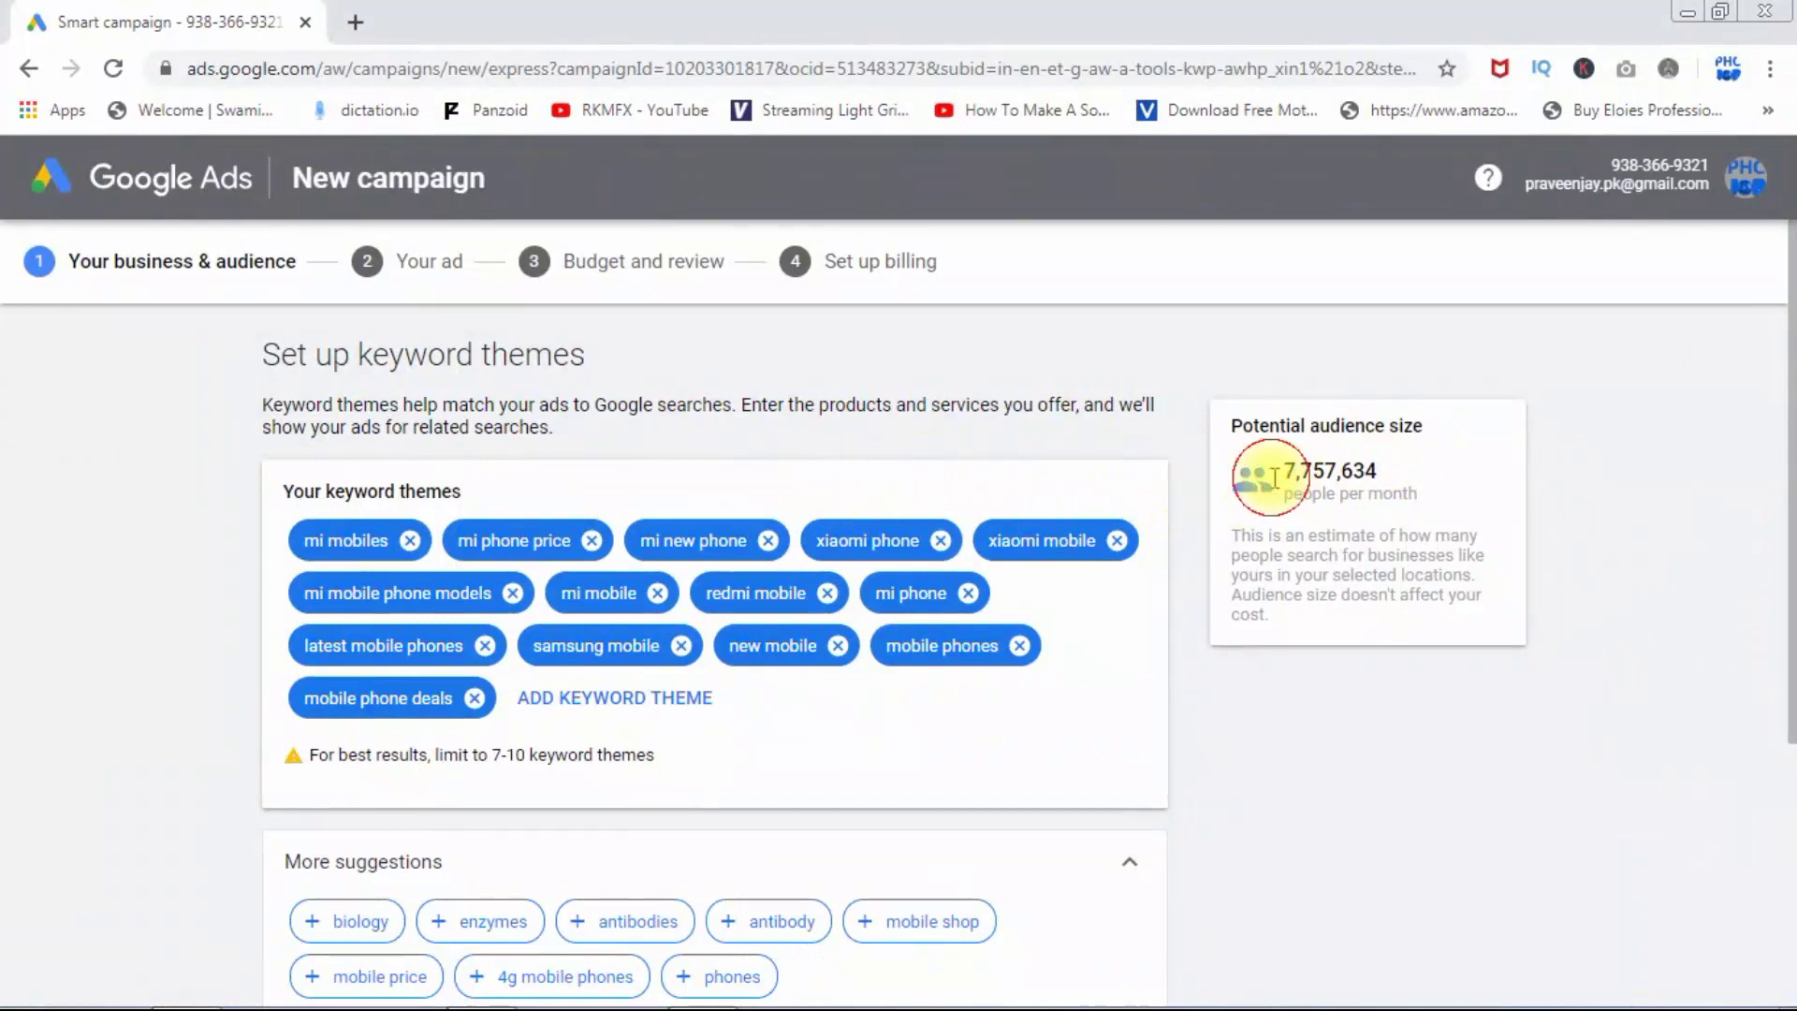
pyautogui.moveTo(1288, 470); pyautogui.dragTo(1470, 535)
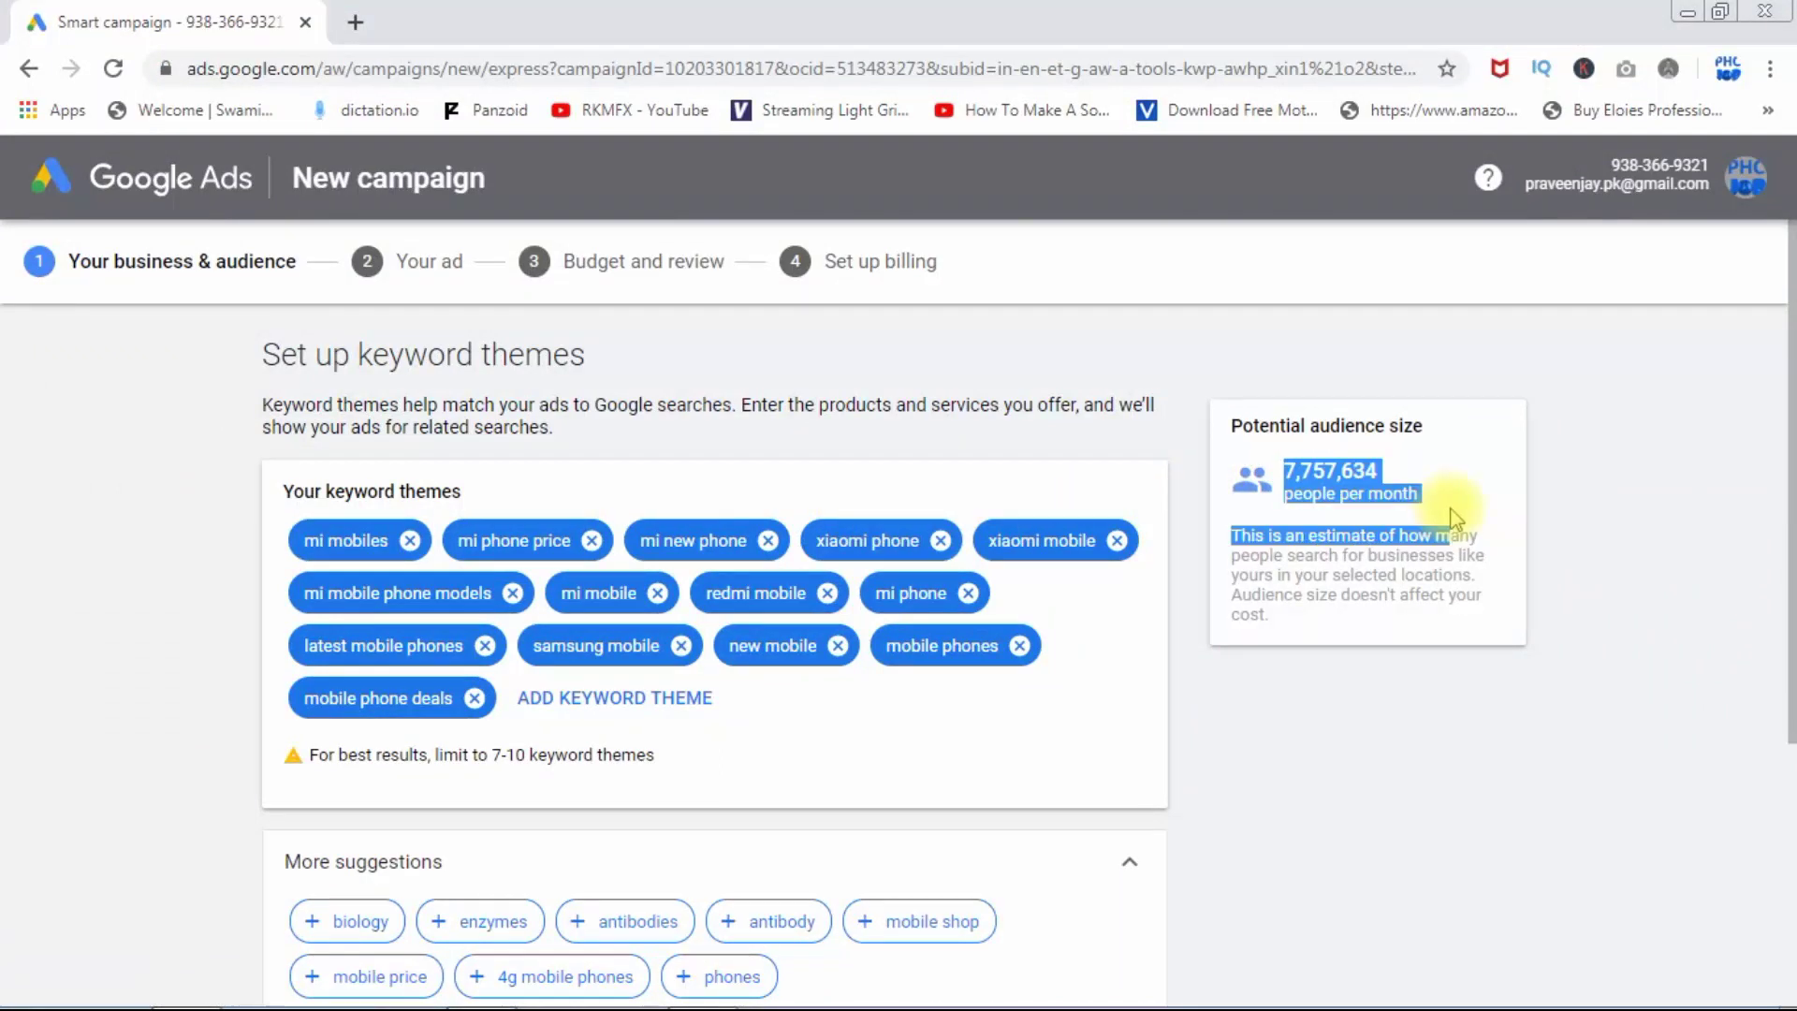
pyautogui.click(1389, 482)
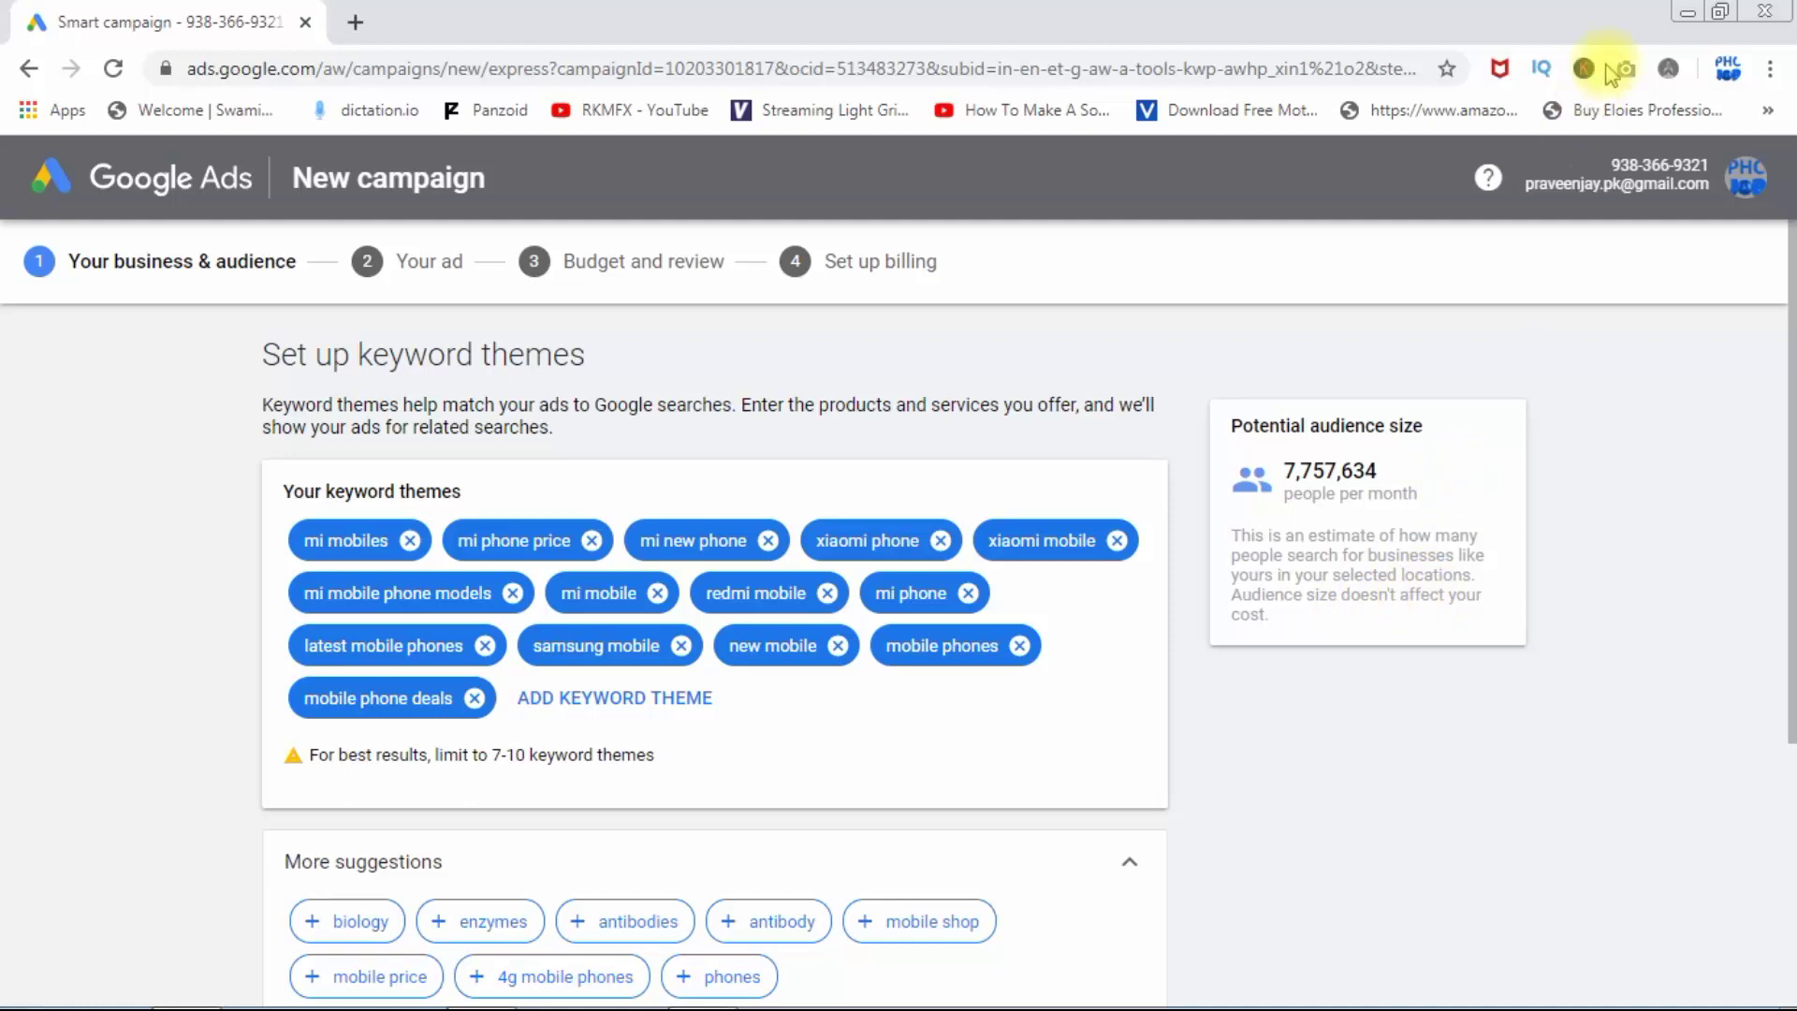
# Switch to Word, paste the copied keyword themes into a blank document, and delete the "ADD KEYWORD THEME" text
pyautogui.click(1680, 11)
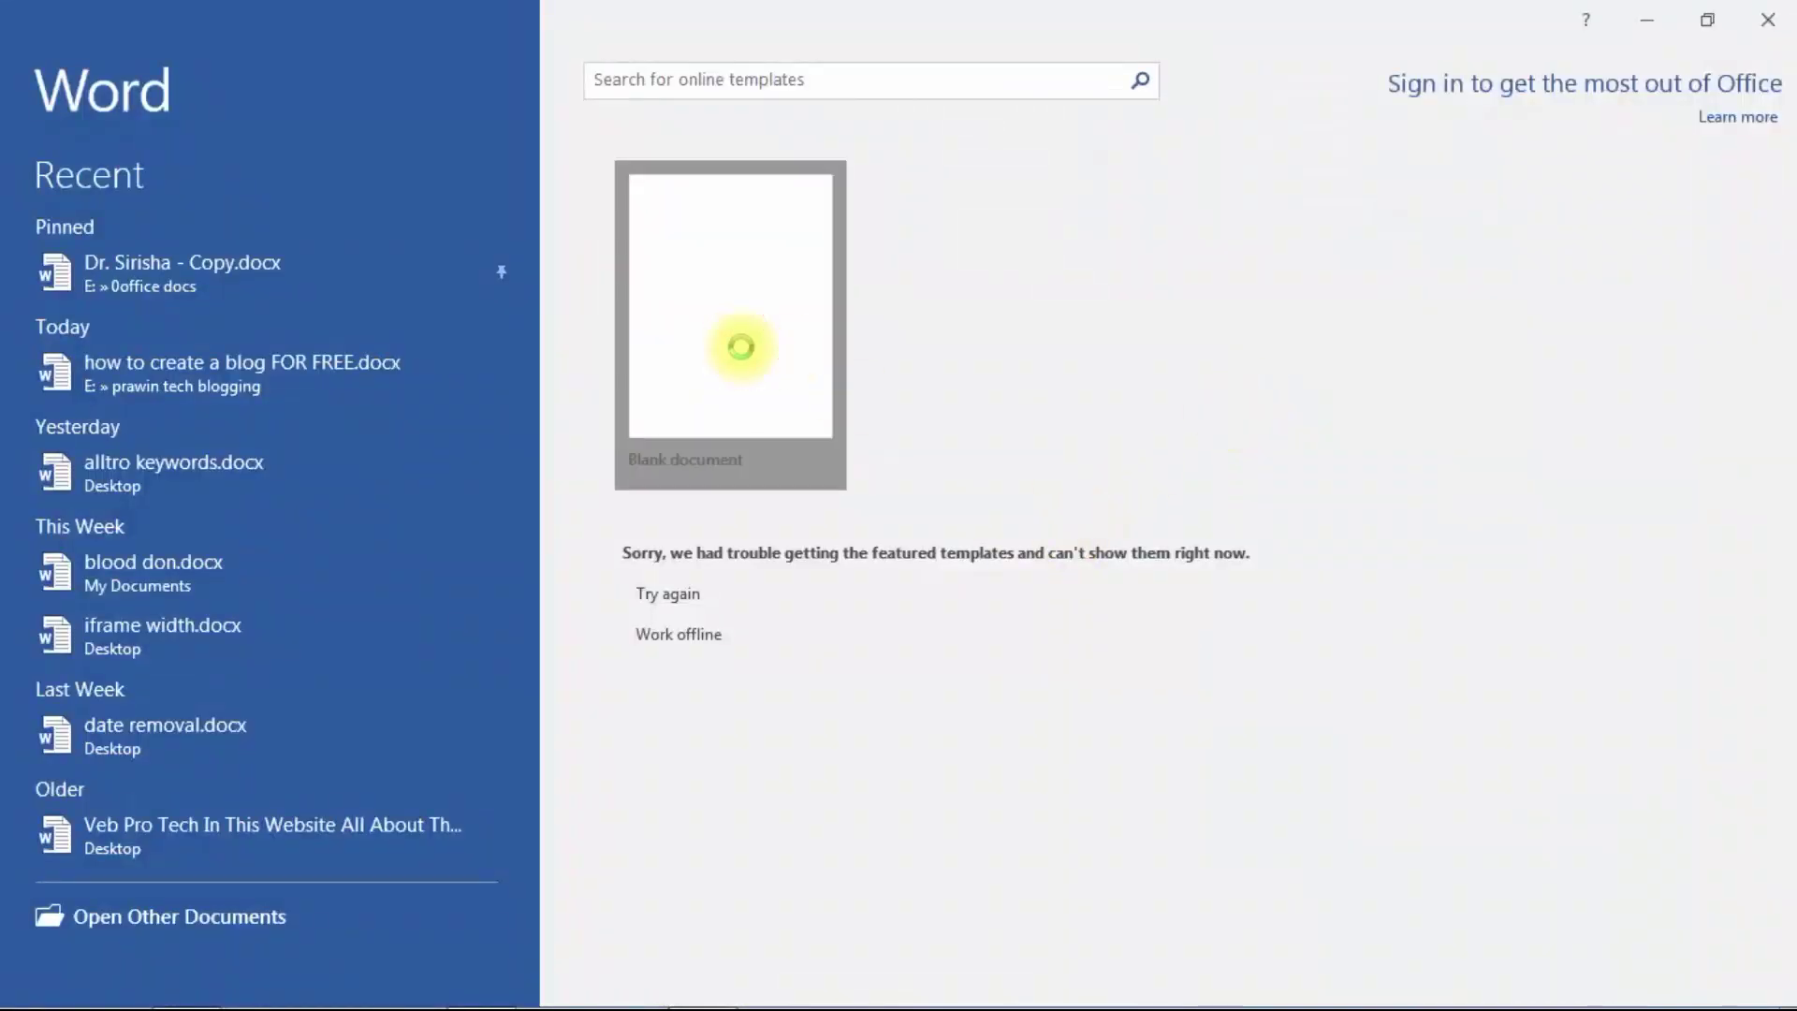
pyautogui.click(741, 347)
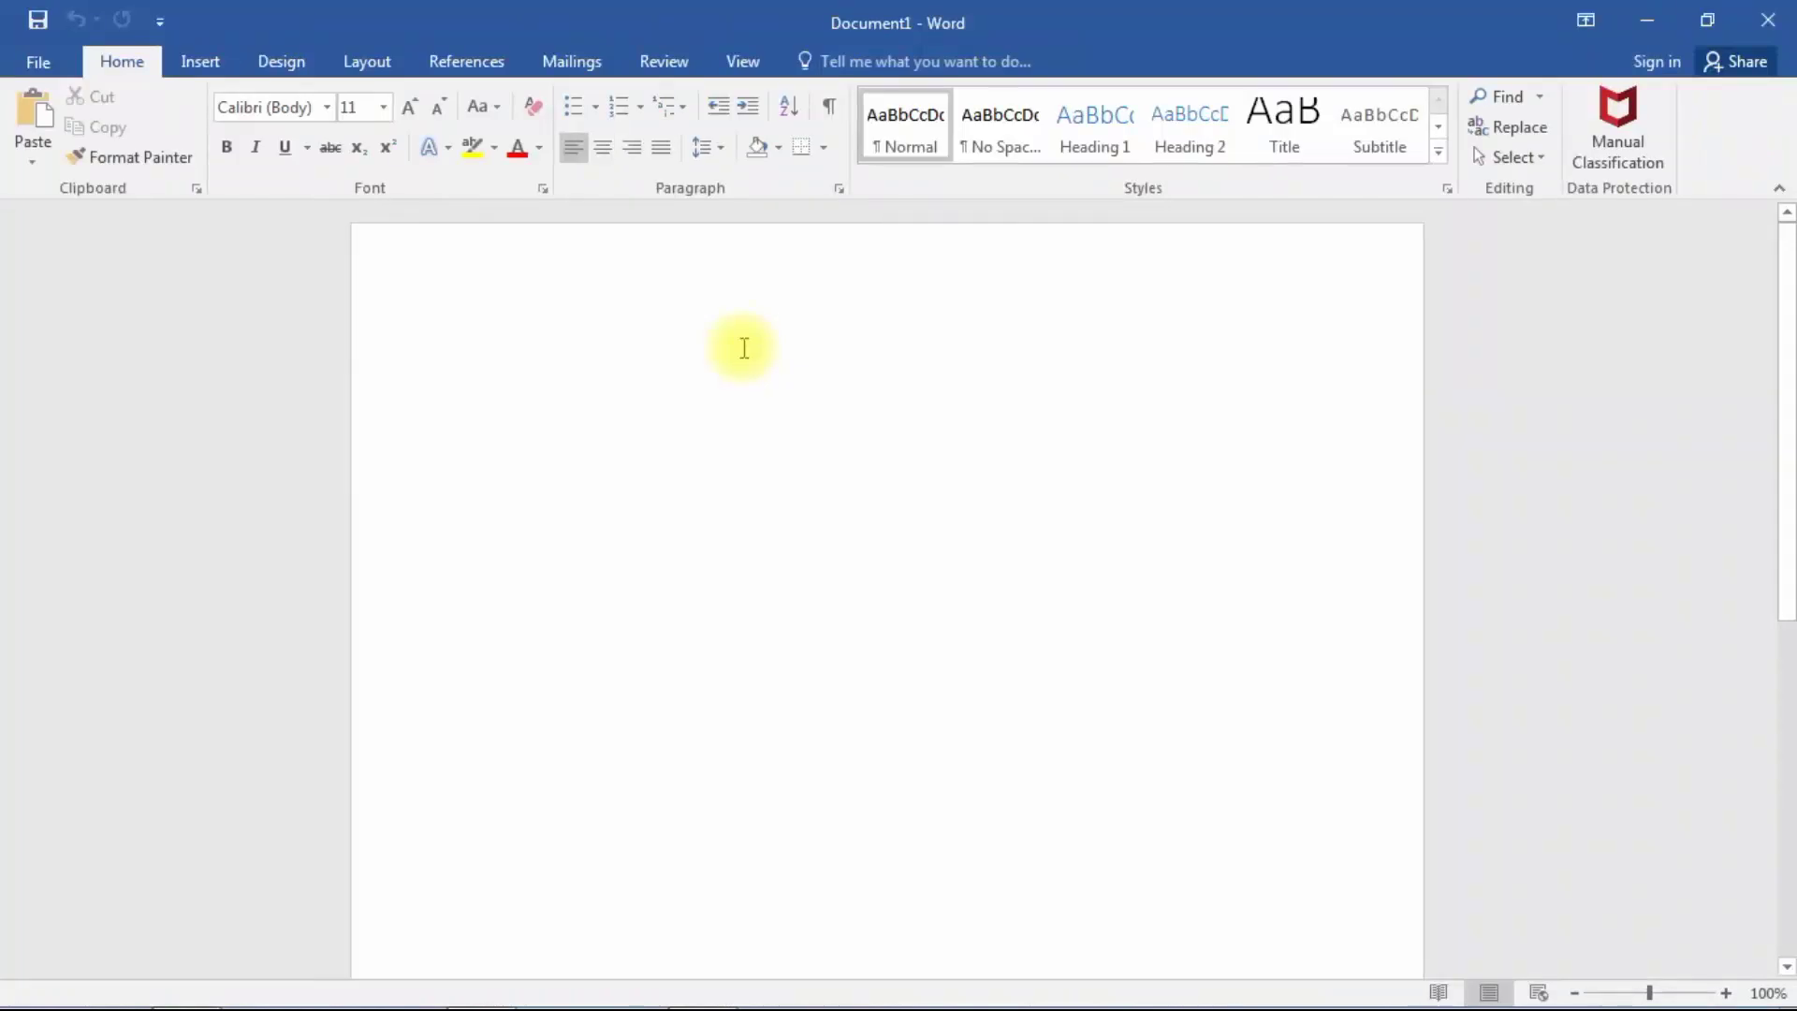
pyautogui.click(666, 358)
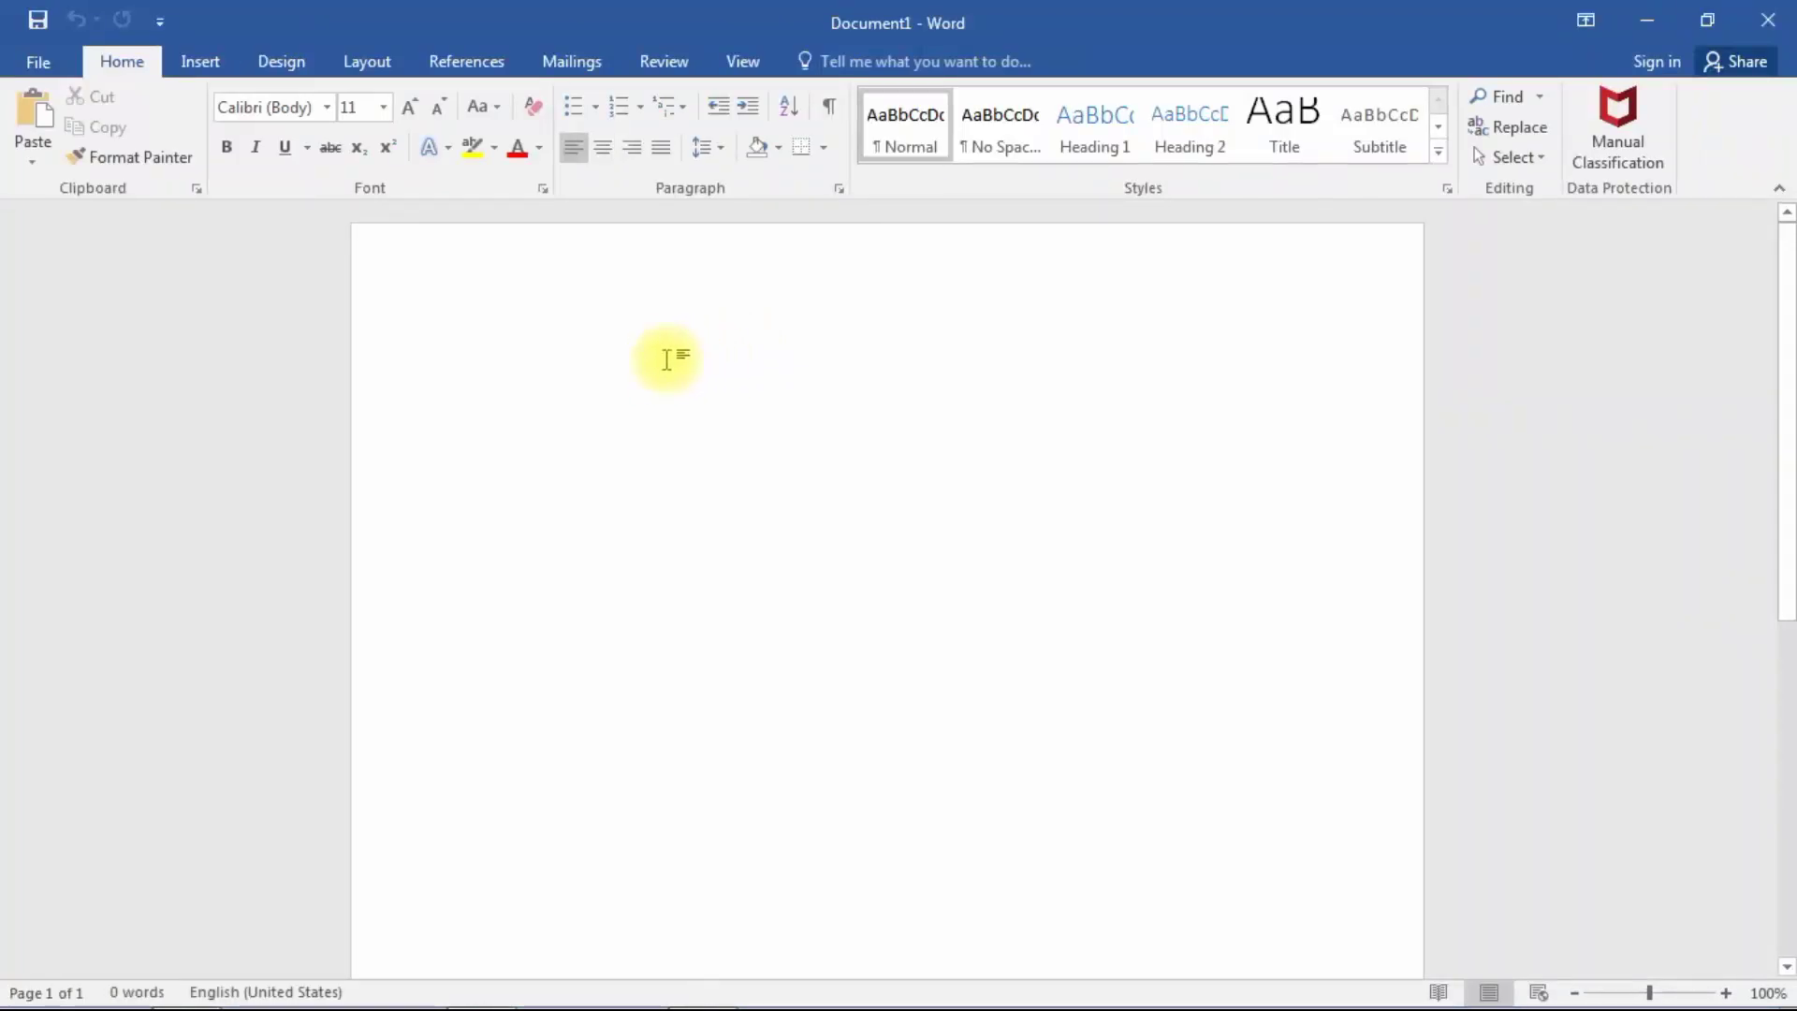
pyautogui.hotkey('ctrl', 'v')
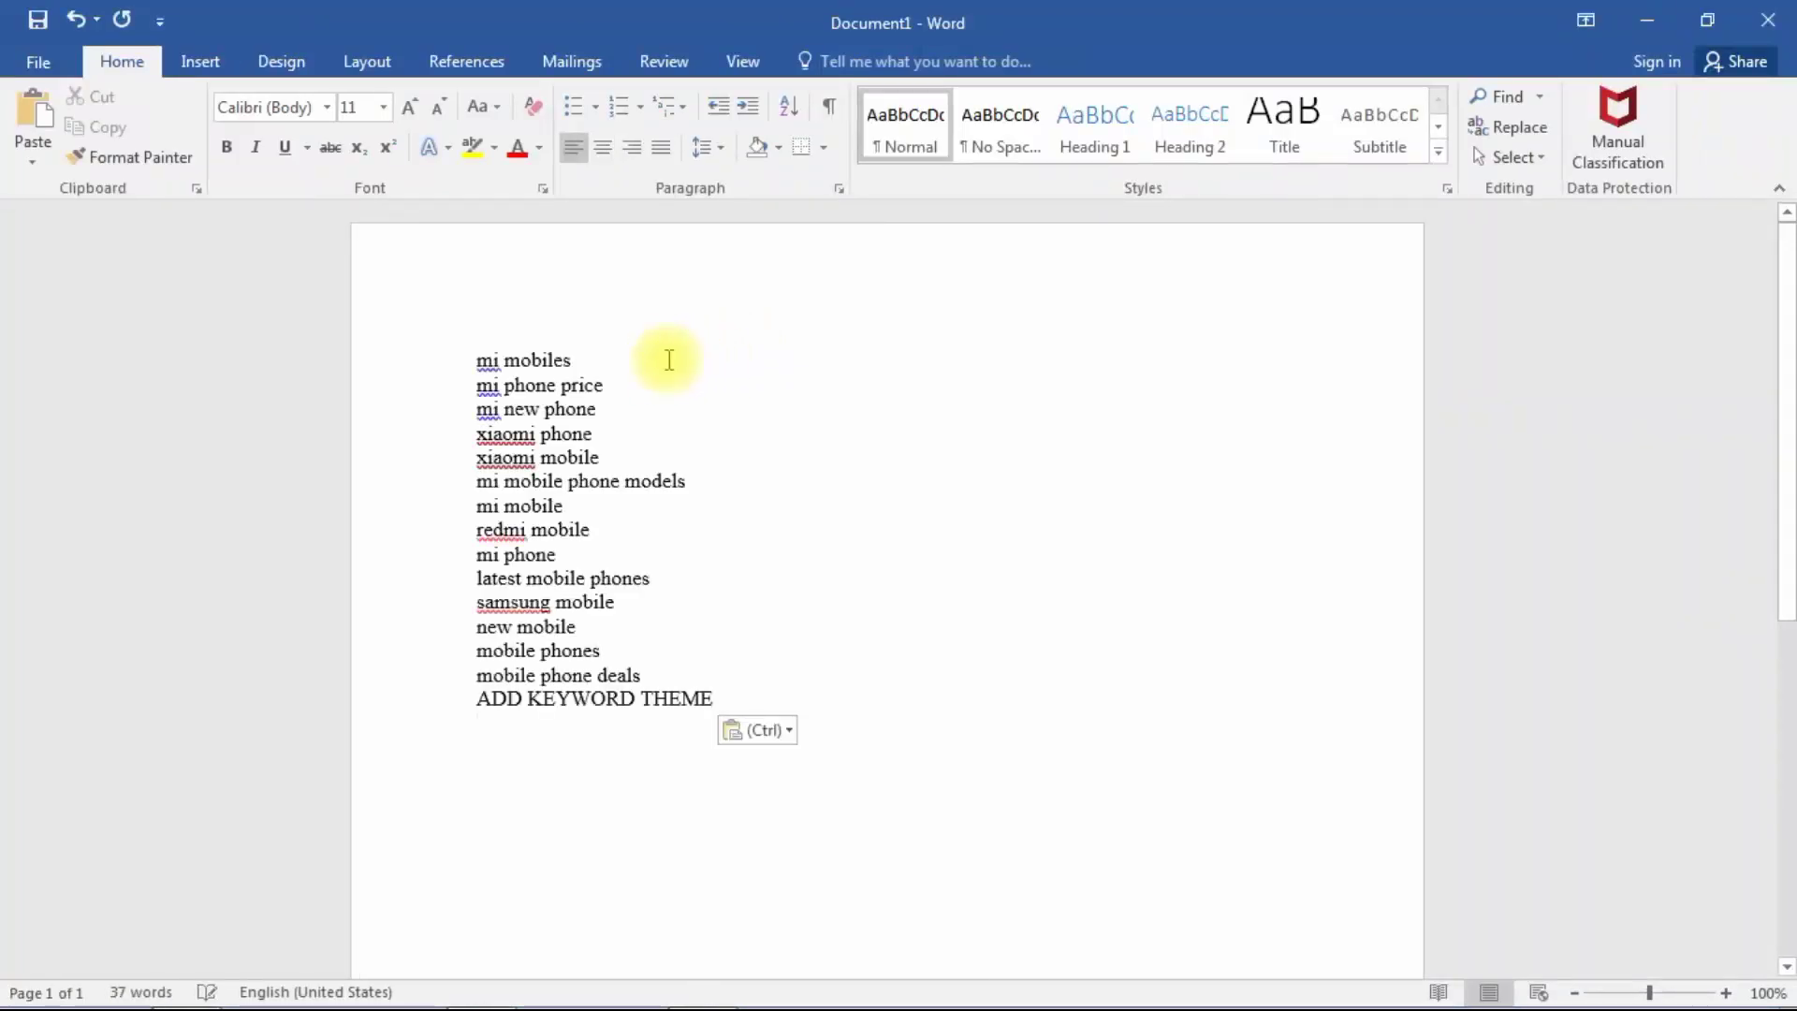
pyautogui.moveTo(716, 716); pyautogui.dragTo(487, 714)
pyautogui.press('BackSpace')
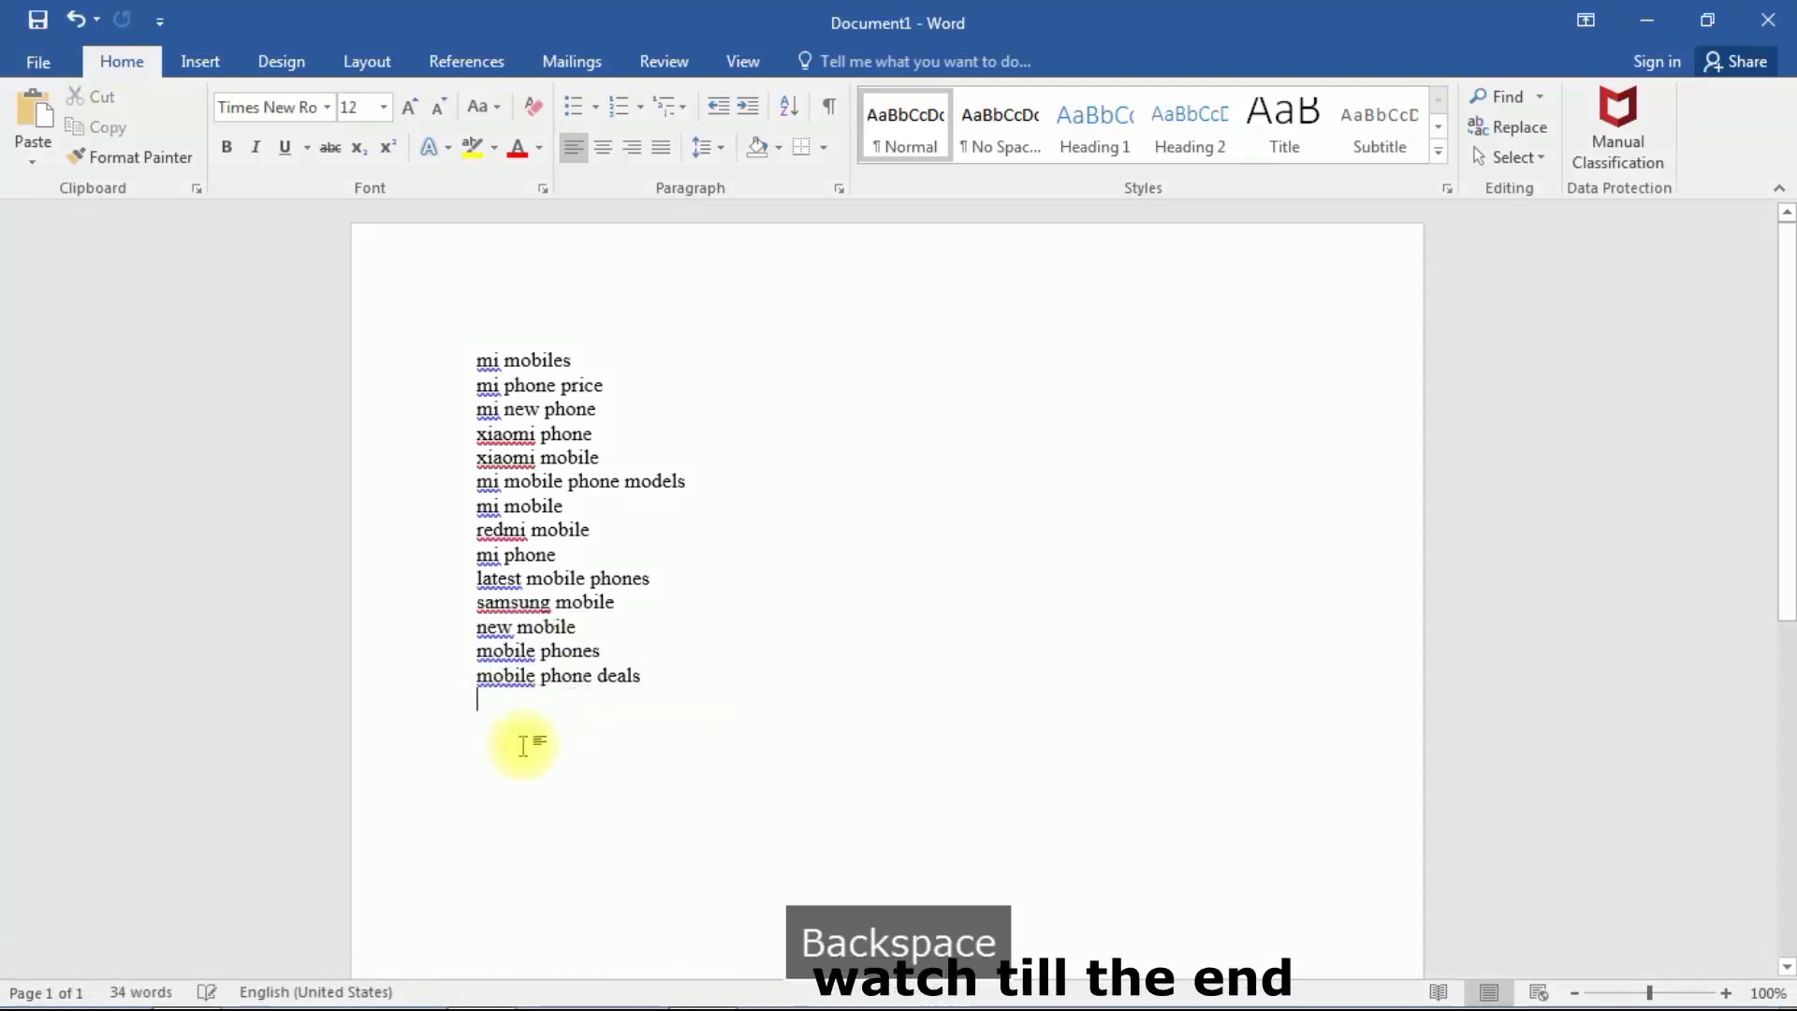
# Join the keywords mi mobiles, mi phone price, mi new phone, xiaomi phone and xiaomi mobile into one comma-separated line
pyautogui.click(599, 364)
pyautogui.write(',')
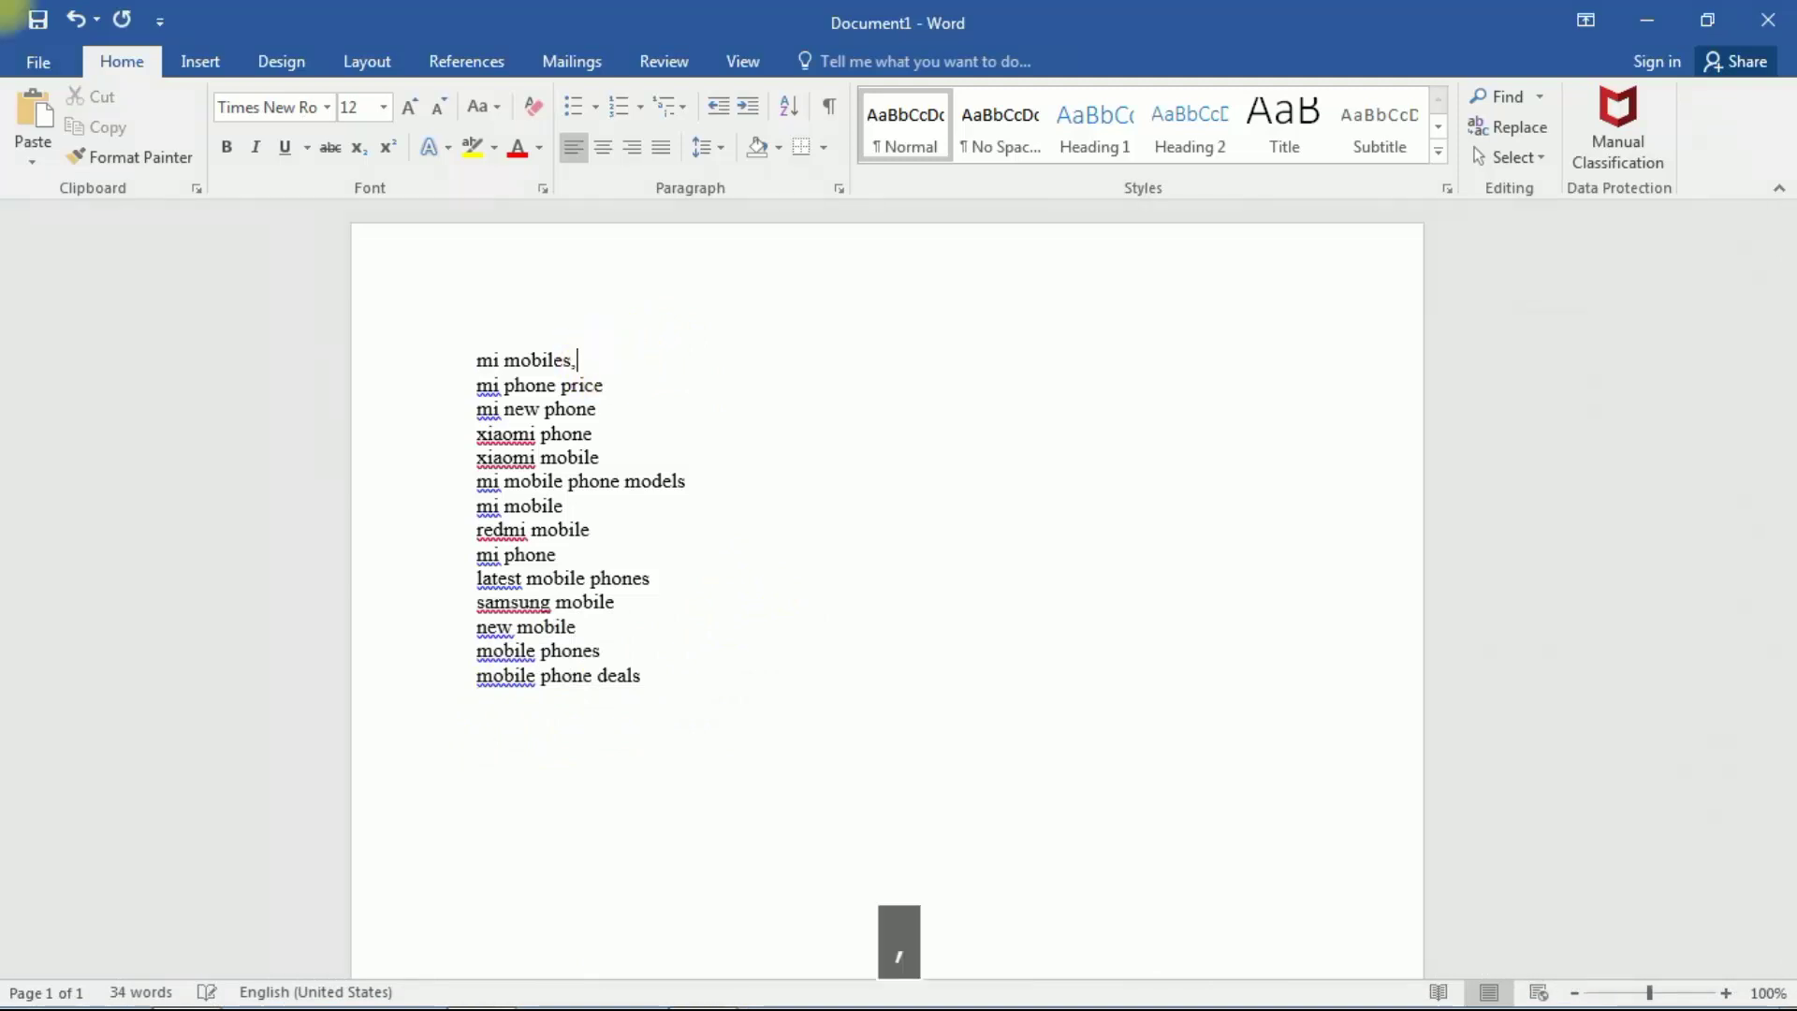
pyautogui.press('Delete')
pyautogui.click(720, 363)
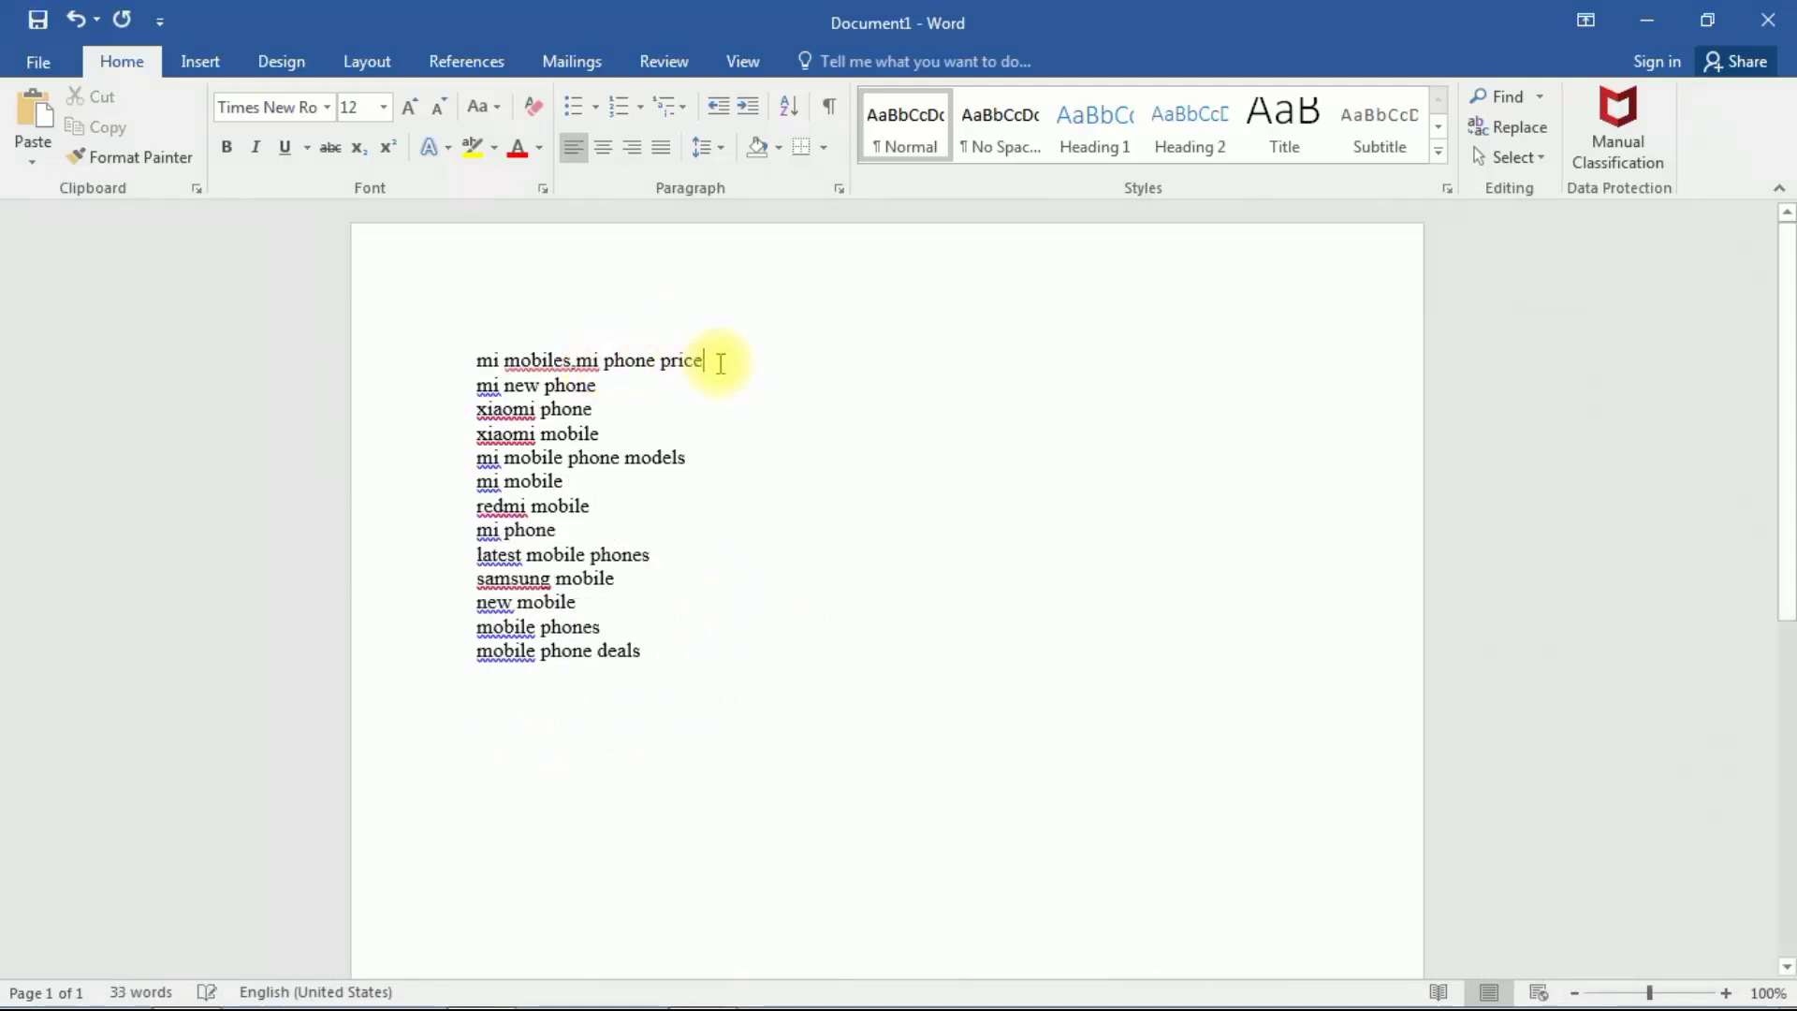
pyautogui.write(',')
pyautogui.press('Delete')
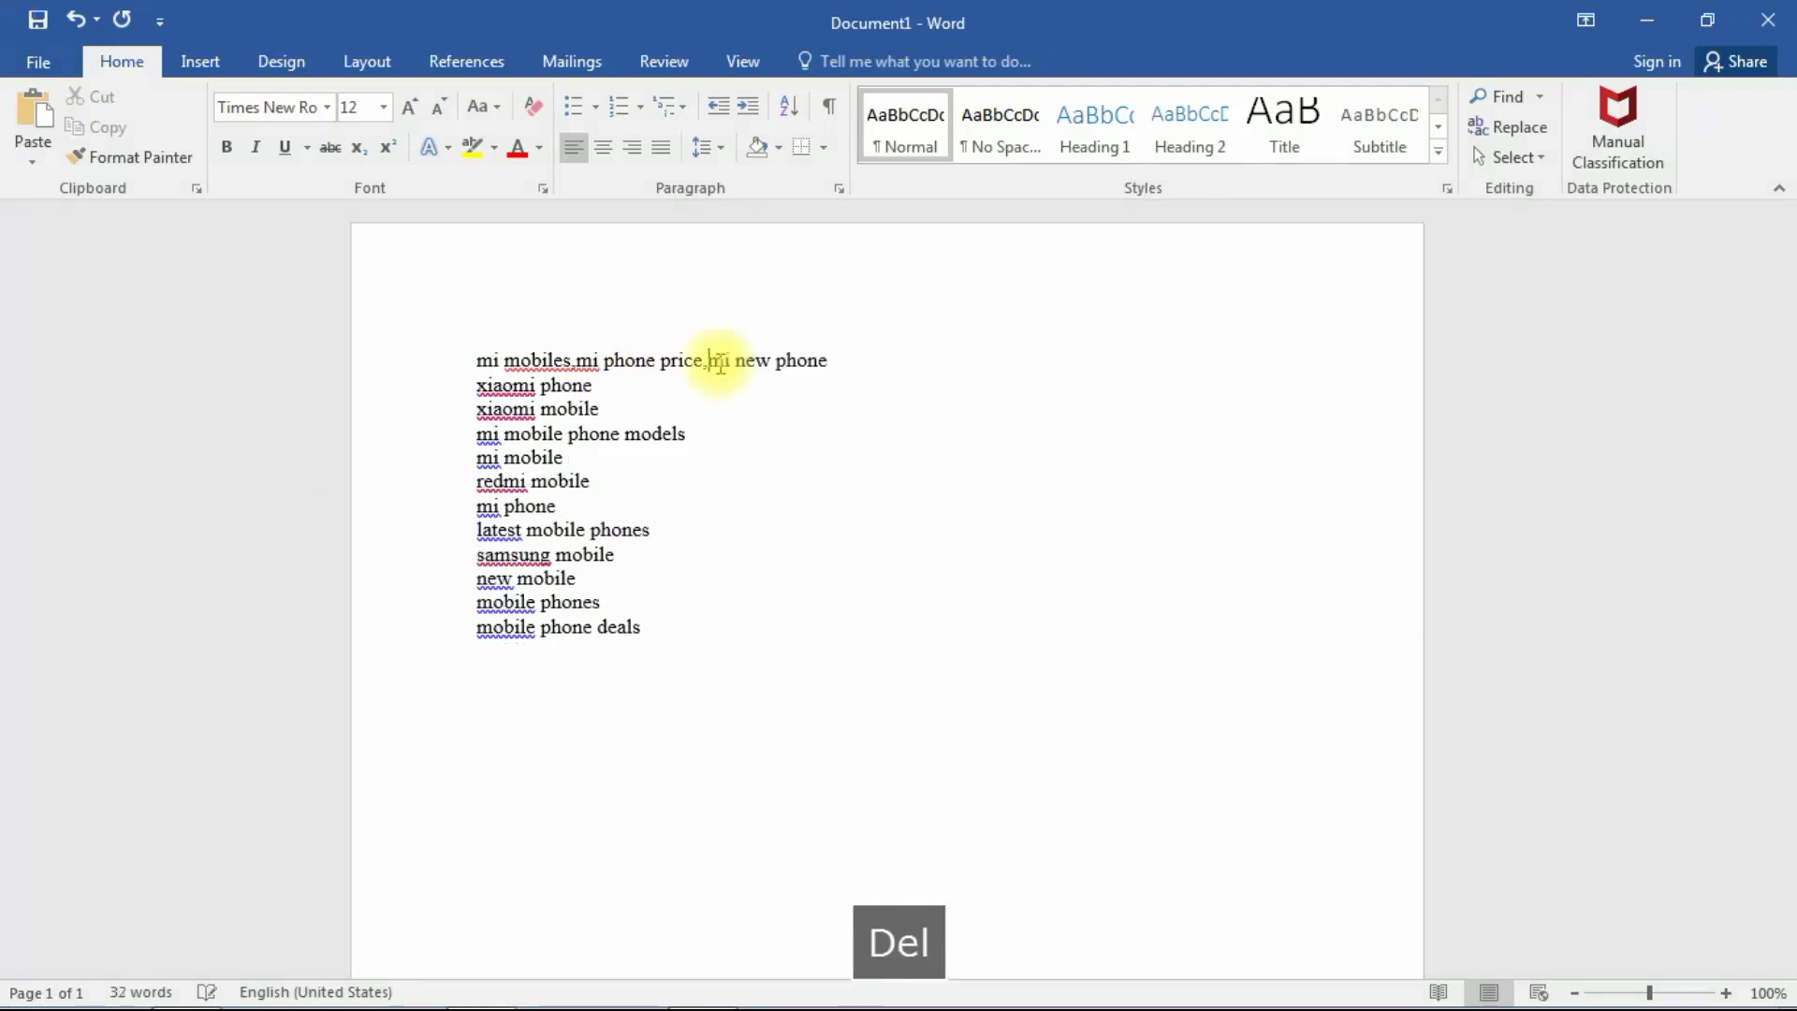
pyautogui.click(834, 364)
pyautogui.write(',')
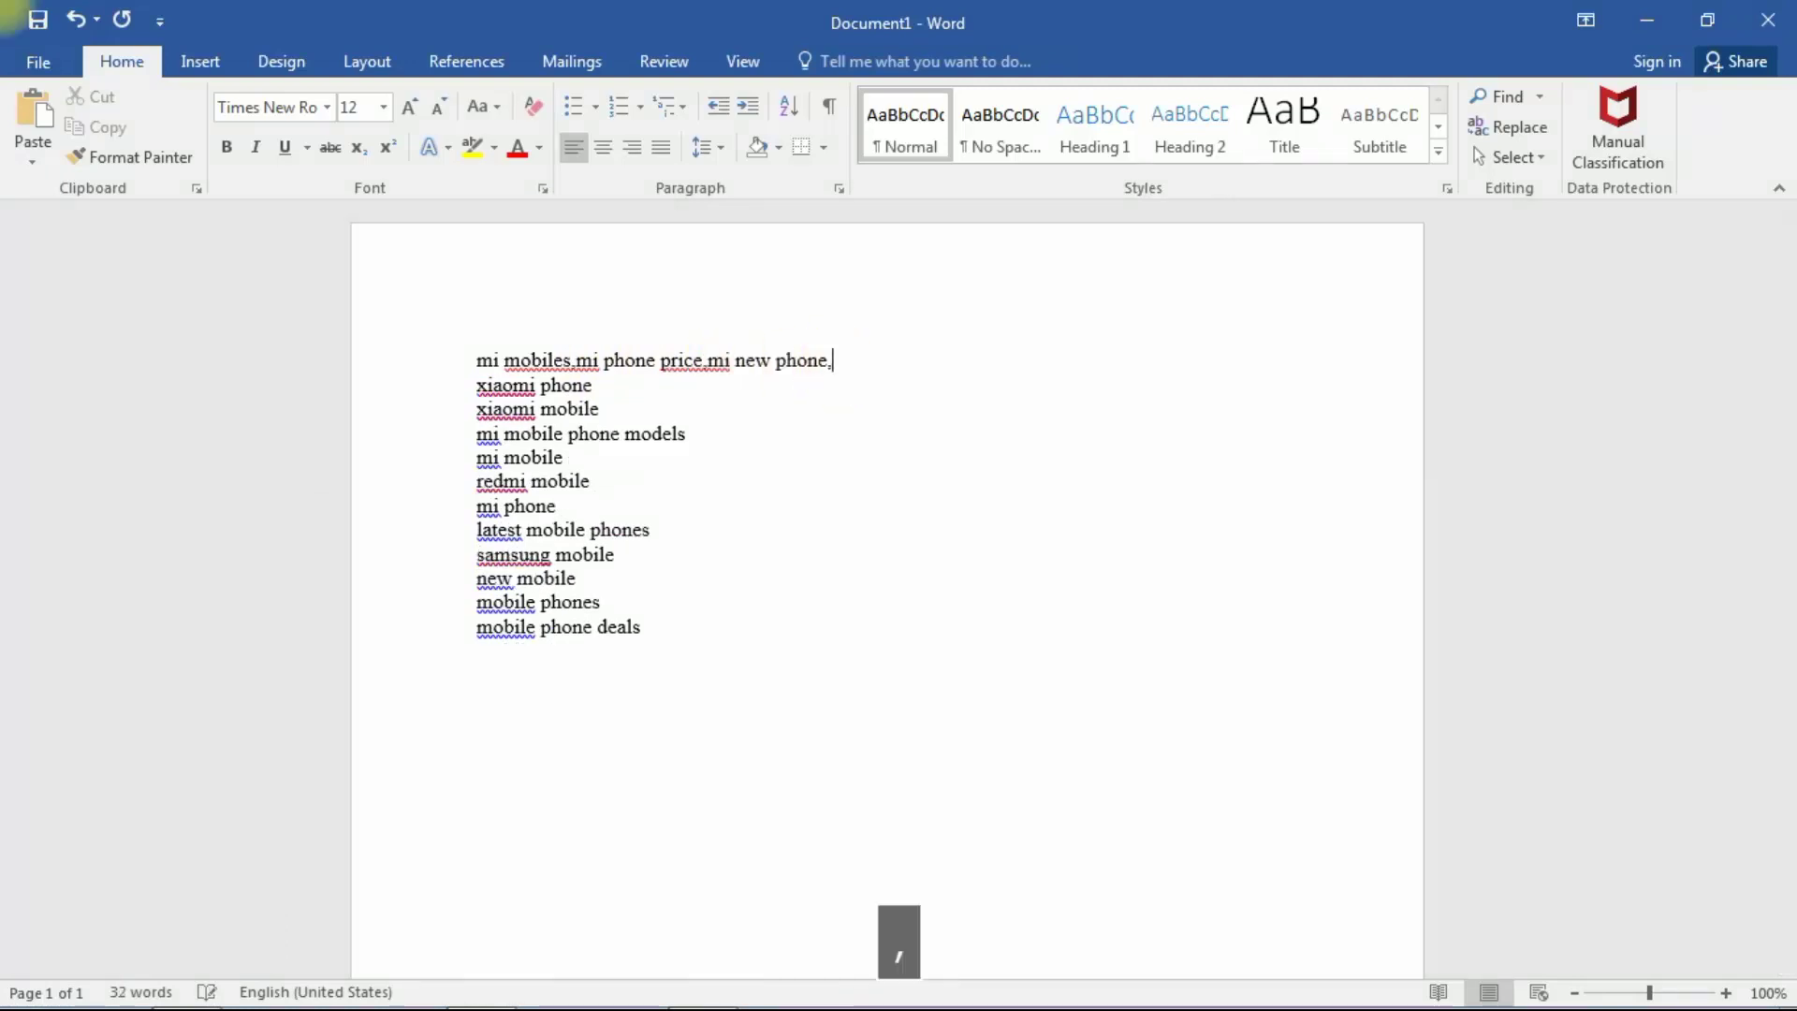
pyautogui.press('Delete')
pyautogui.click(965, 363)
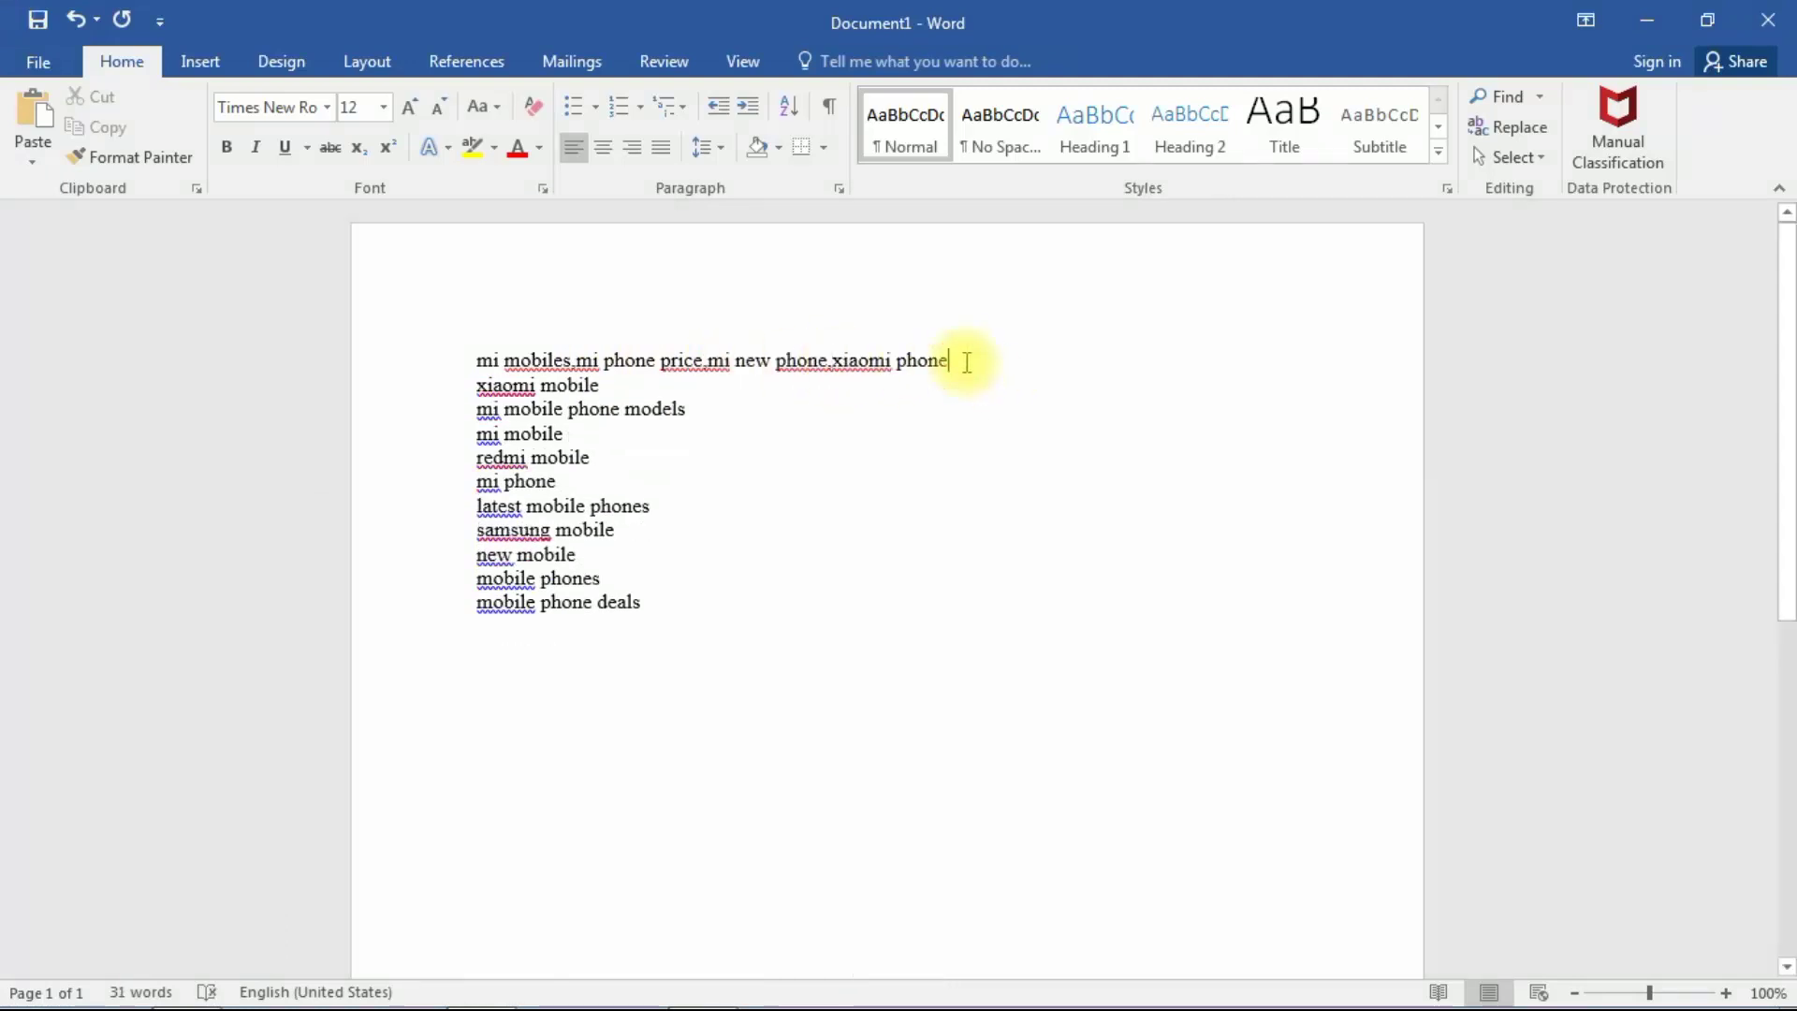
pyautogui.write(',')
pyautogui.press('Delete')
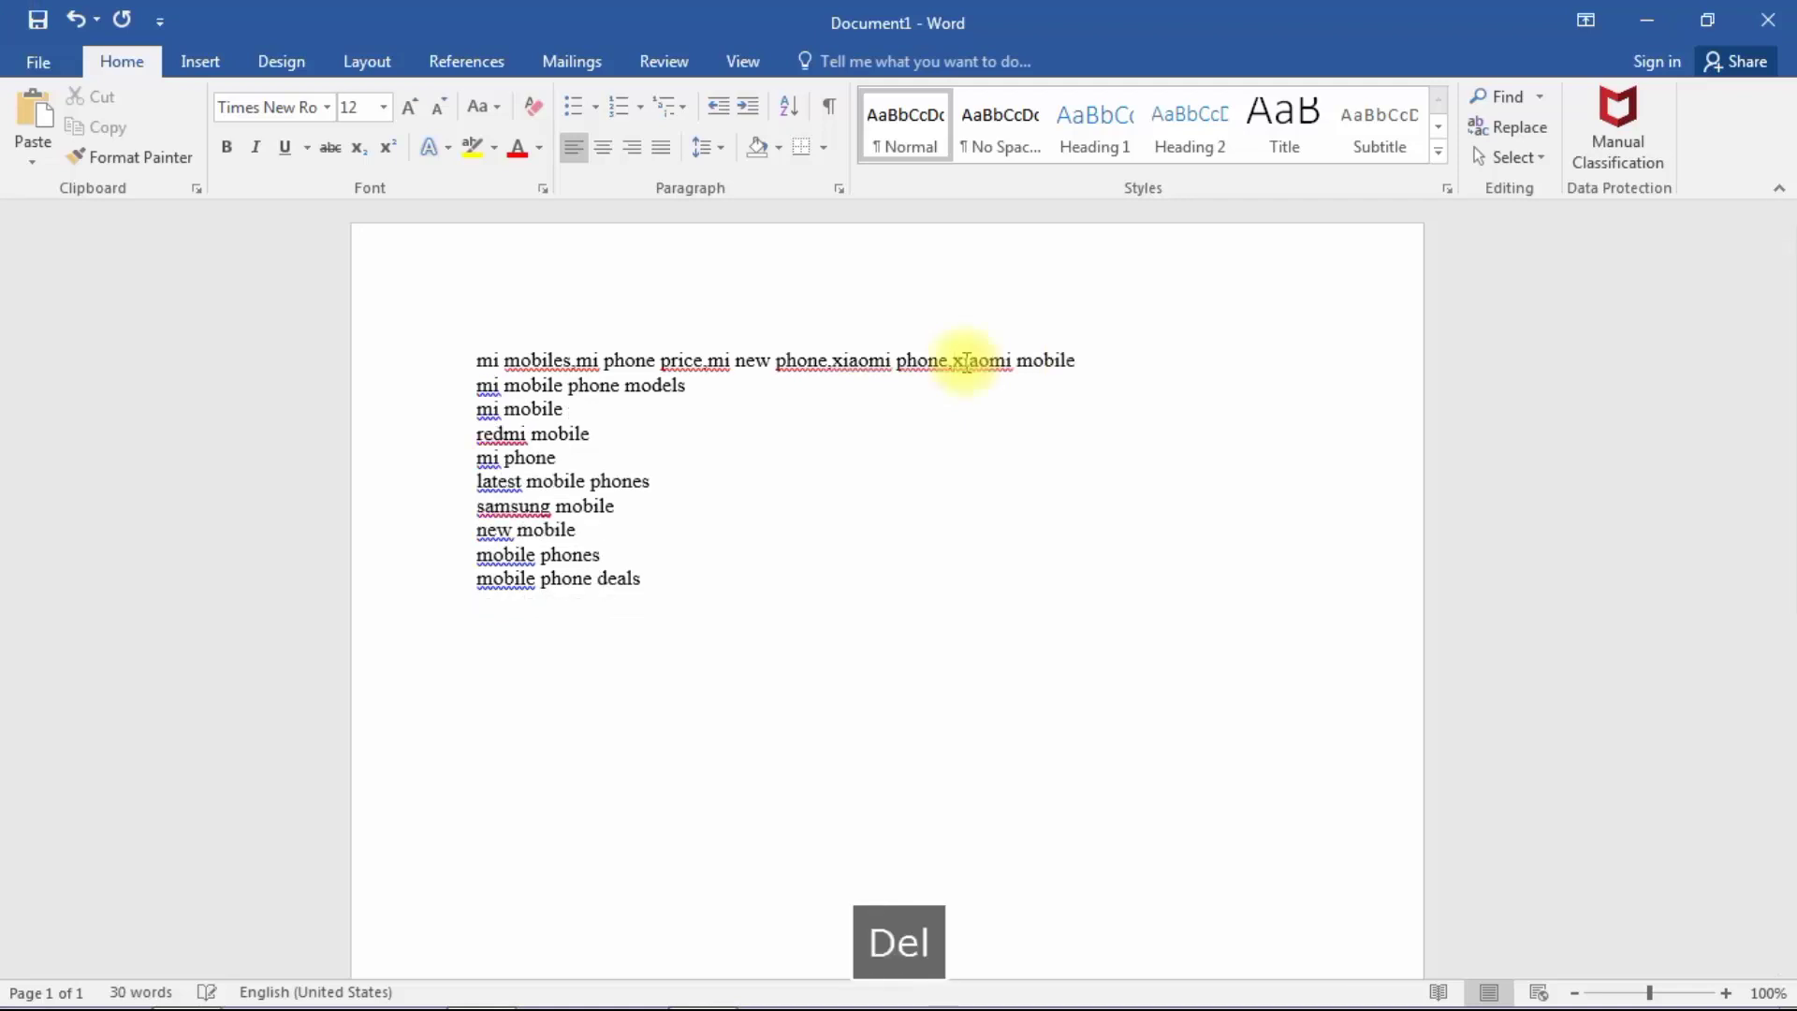
# Append mi mobile phone models, mi mobile, redmi mobile and mi phone to the comma-separated keyword line
pyautogui.press('End')
pyautogui.write(',')
pyautogui.press('Delete')
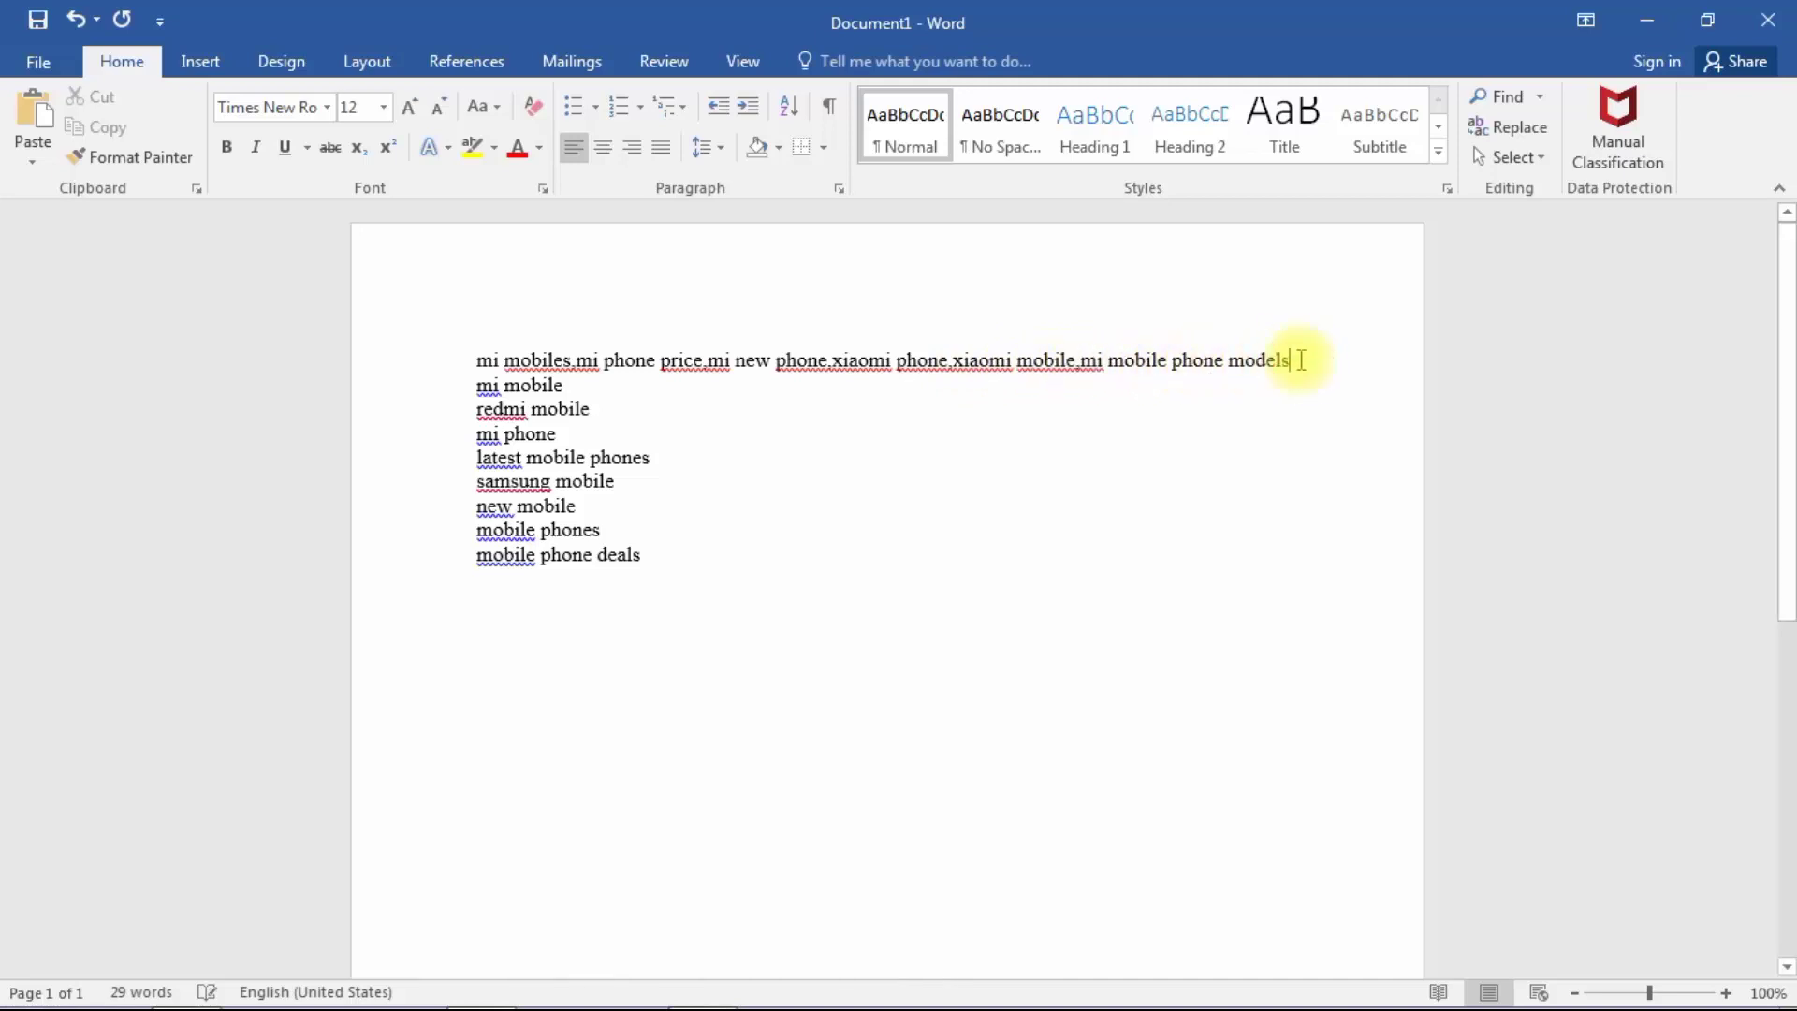
pyautogui.write(',')
pyautogui.press('Delete')
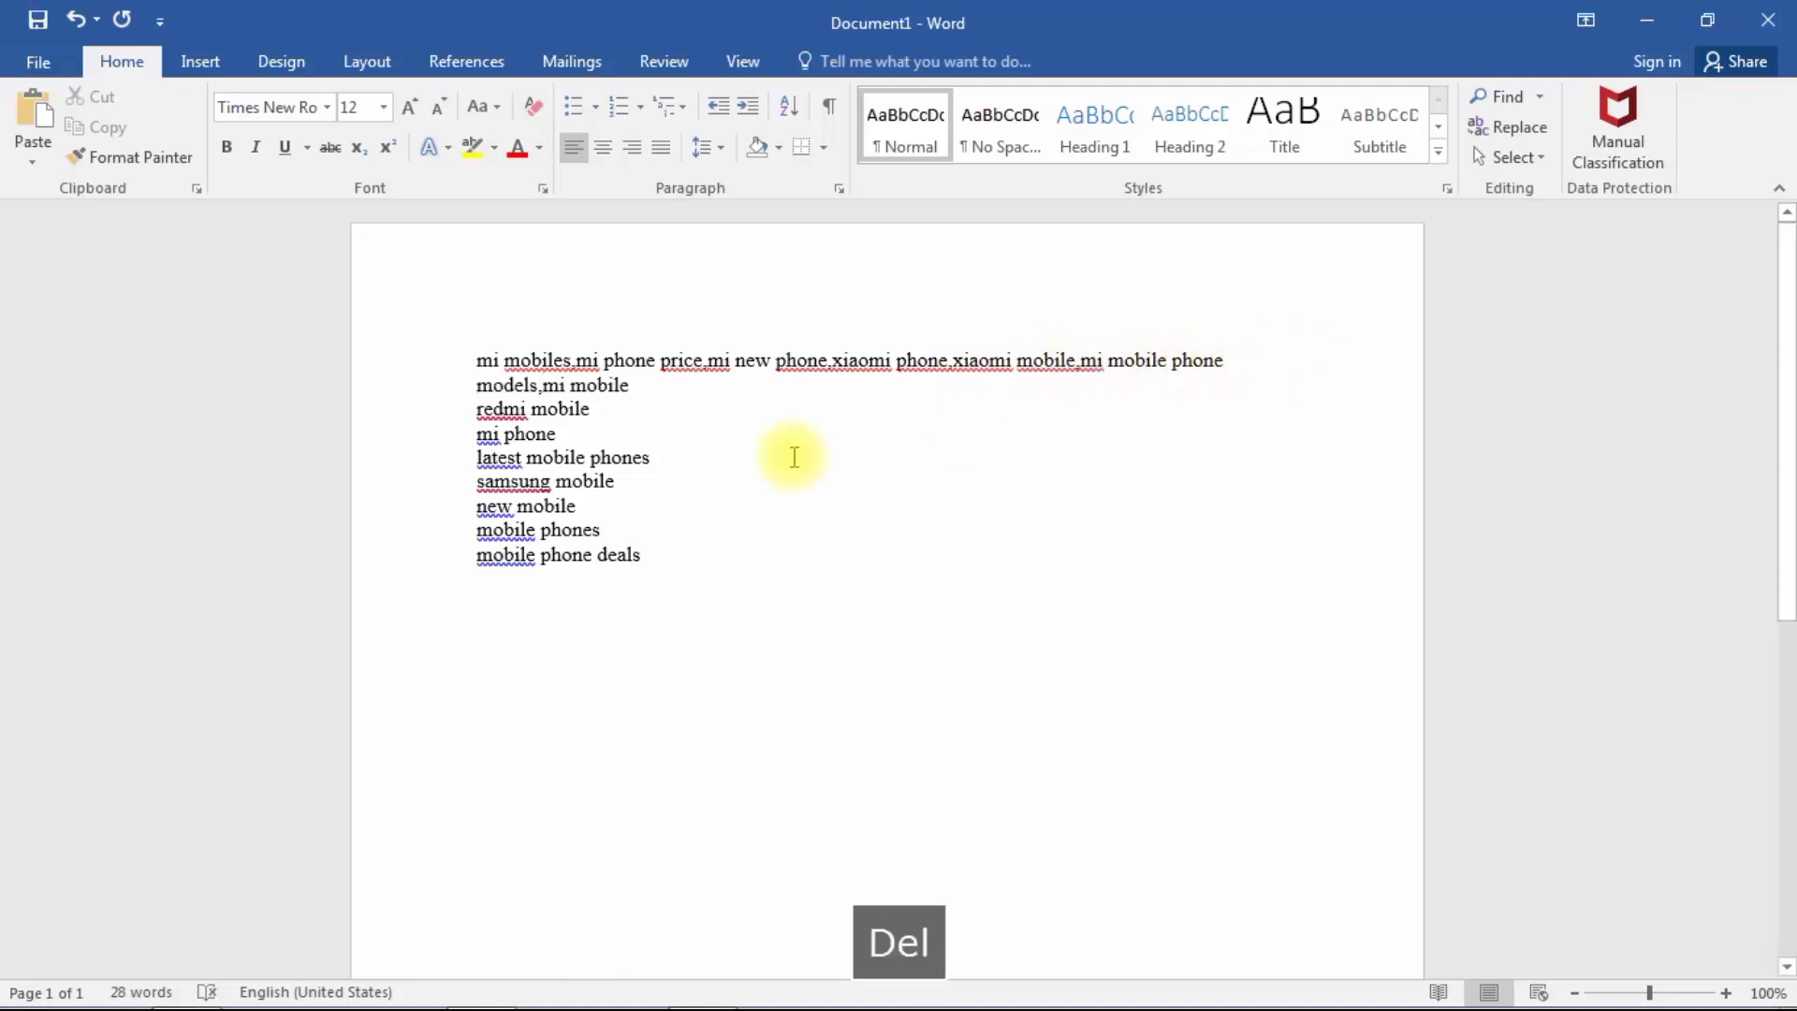
pyautogui.click(664, 394)
pyautogui.write(',')
pyautogui.press('Delete')
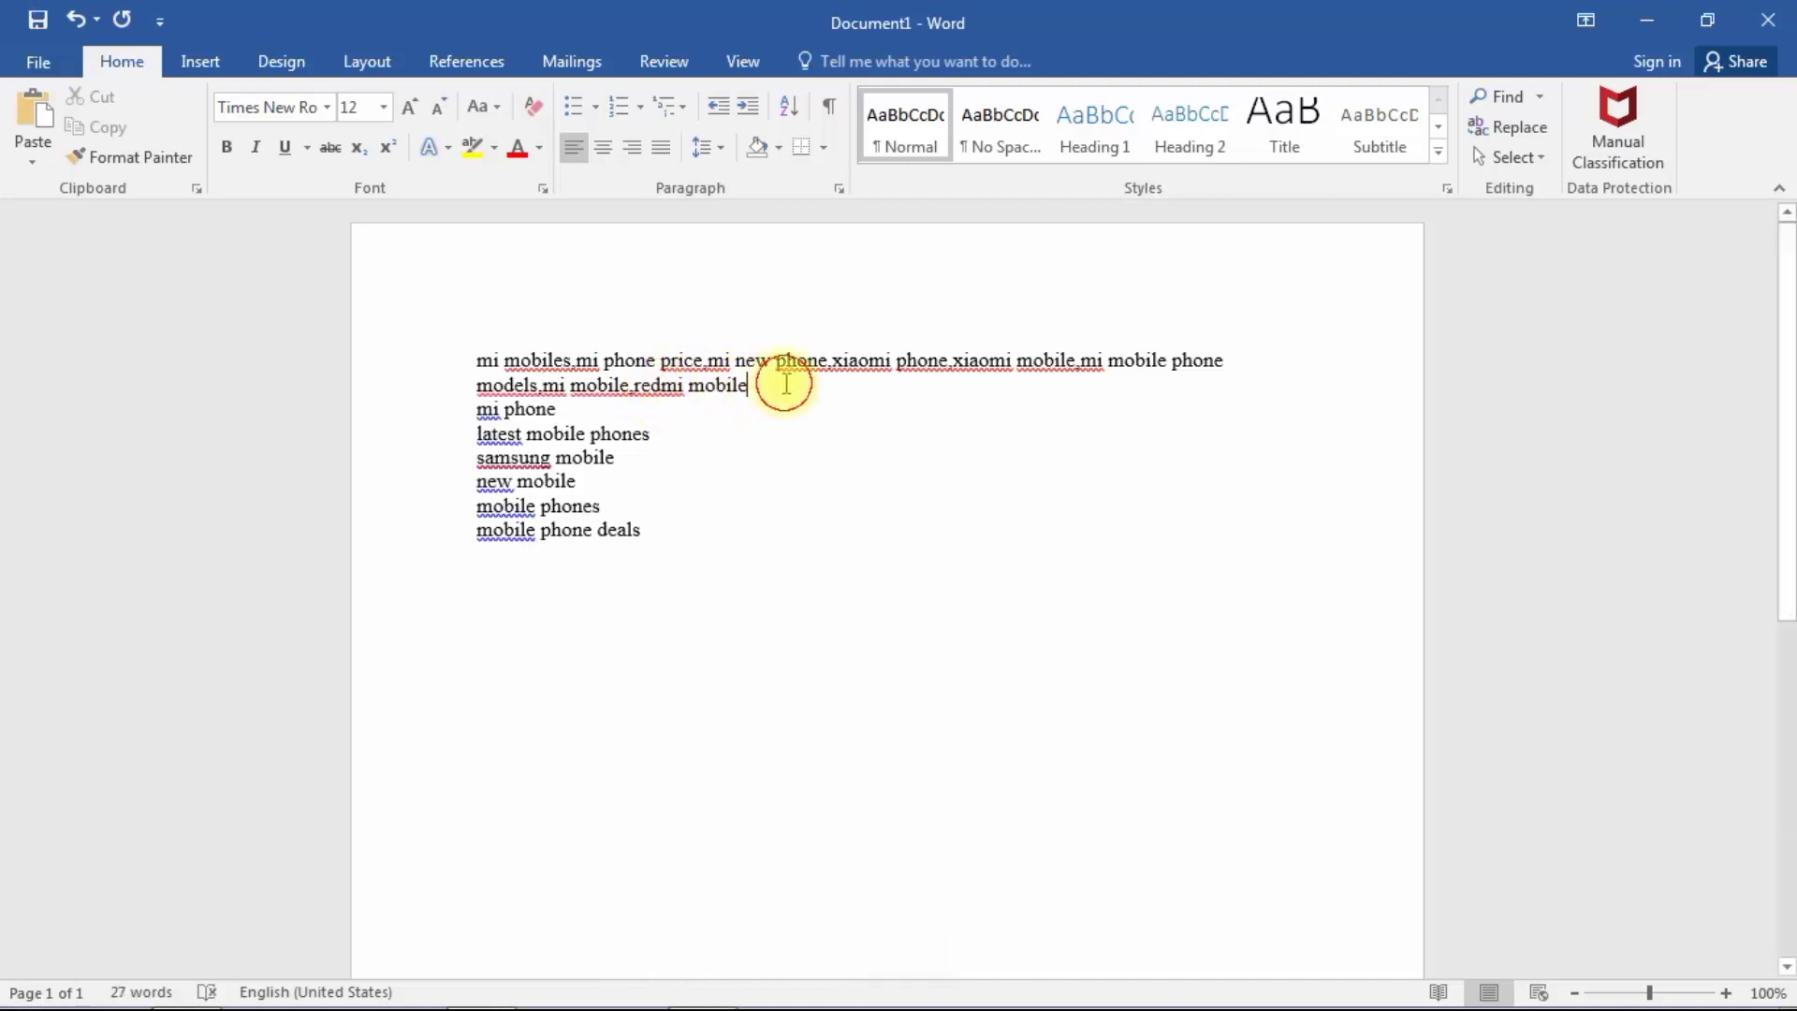
pyautogui.write(',')
pyautogui.press('Delete')
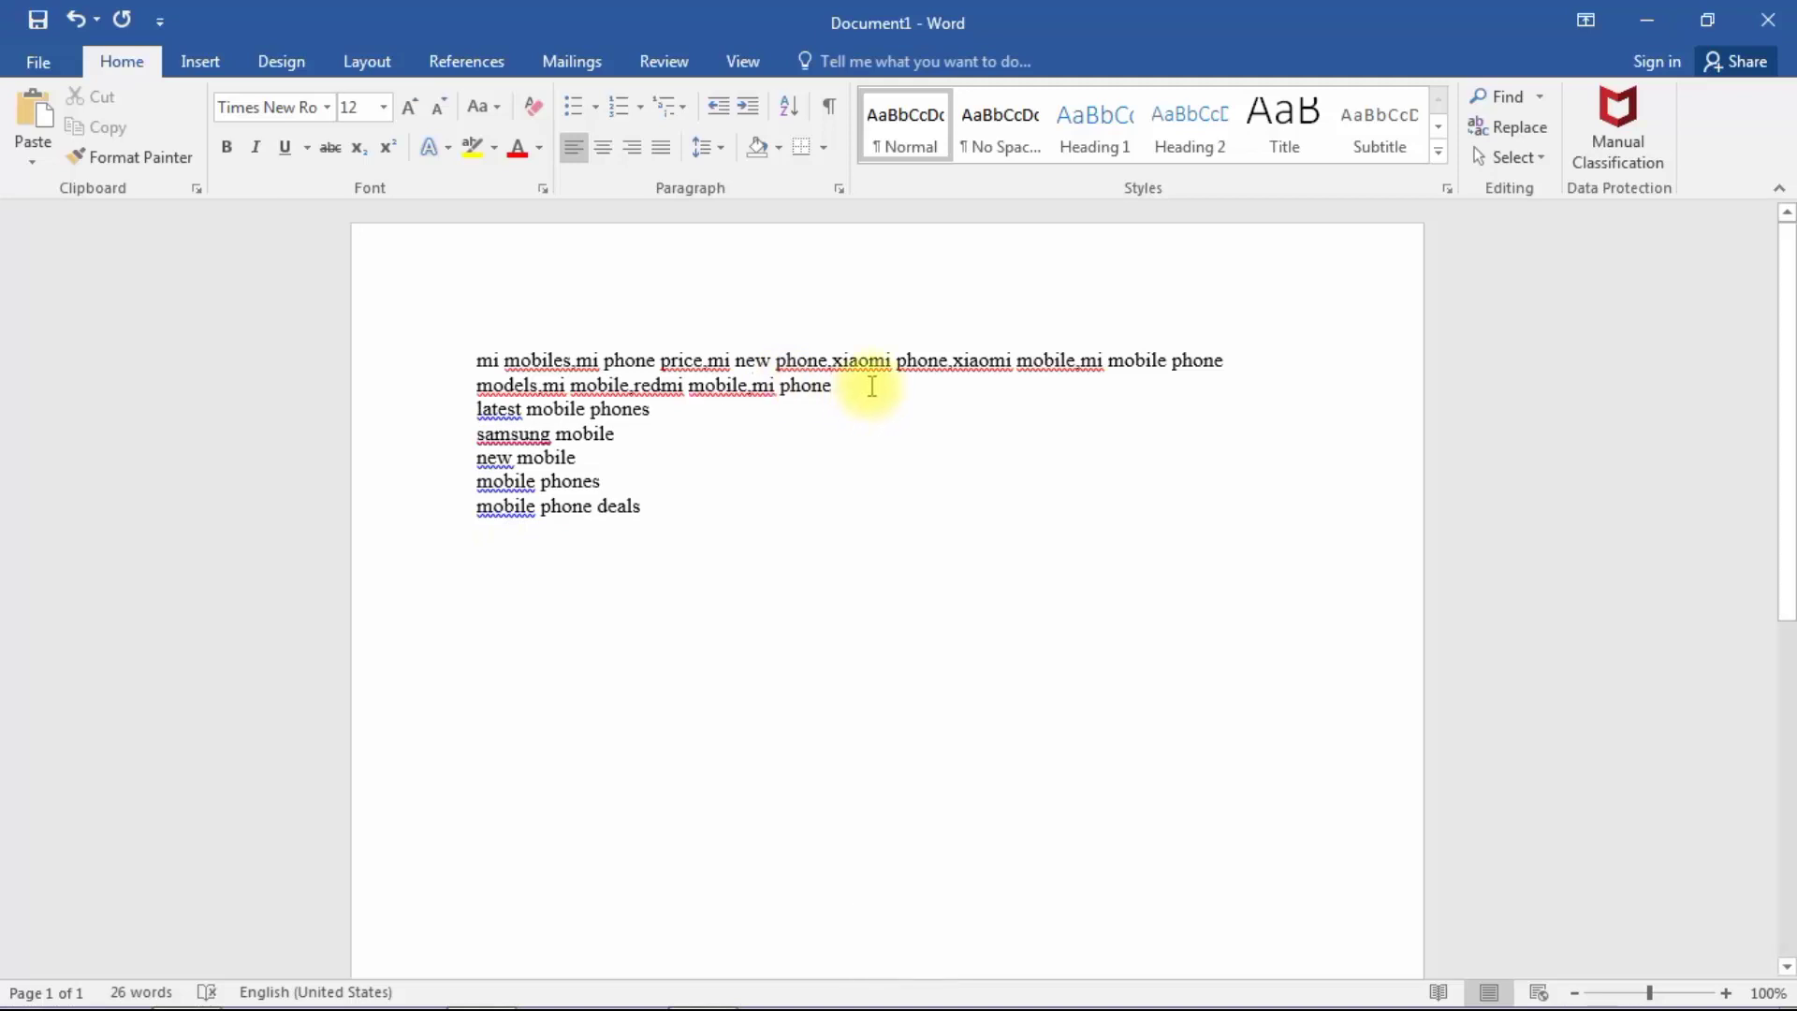
# Append latest mobile phones, samsung mobile and new mobile to the comma-separated keyword line
pyautogui.write(',')
pyautogui.press('Delete')
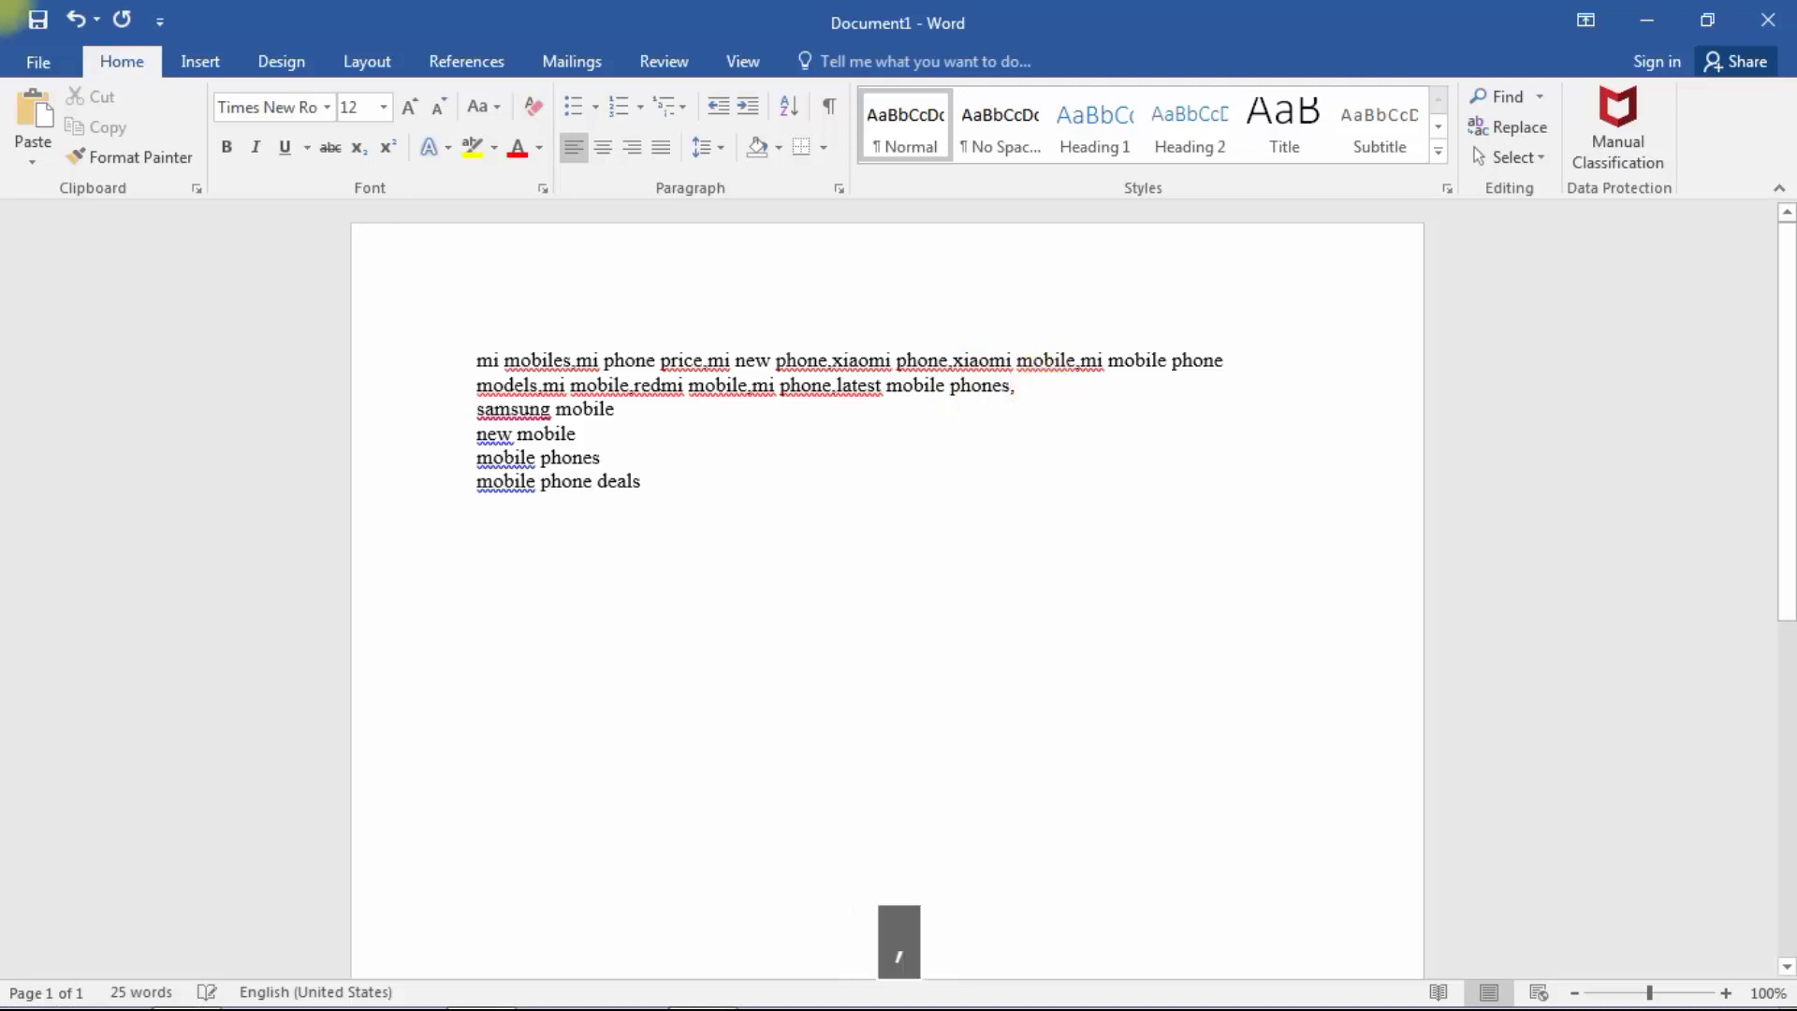
pyautogui.write(',')
pyautogui.press('Delete')
pyautogui.click(1169, 391)
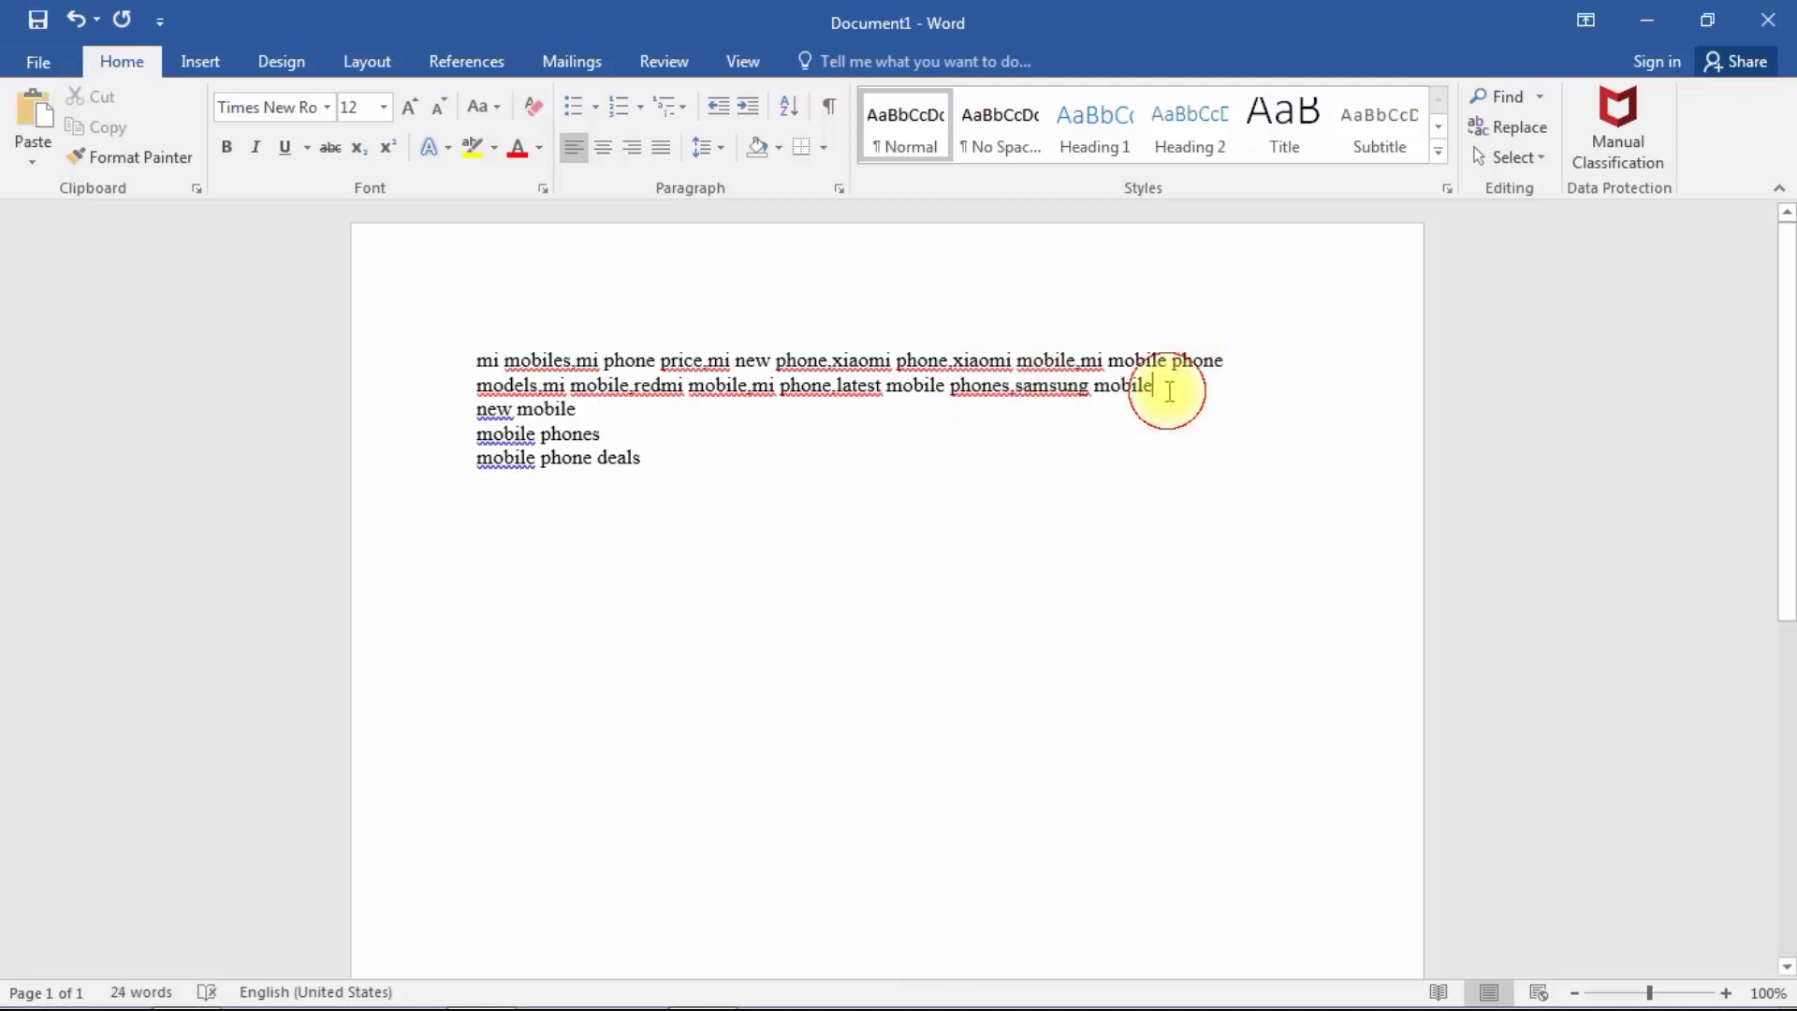
pyautogui.write(',')
pyautogui.press('Delete')
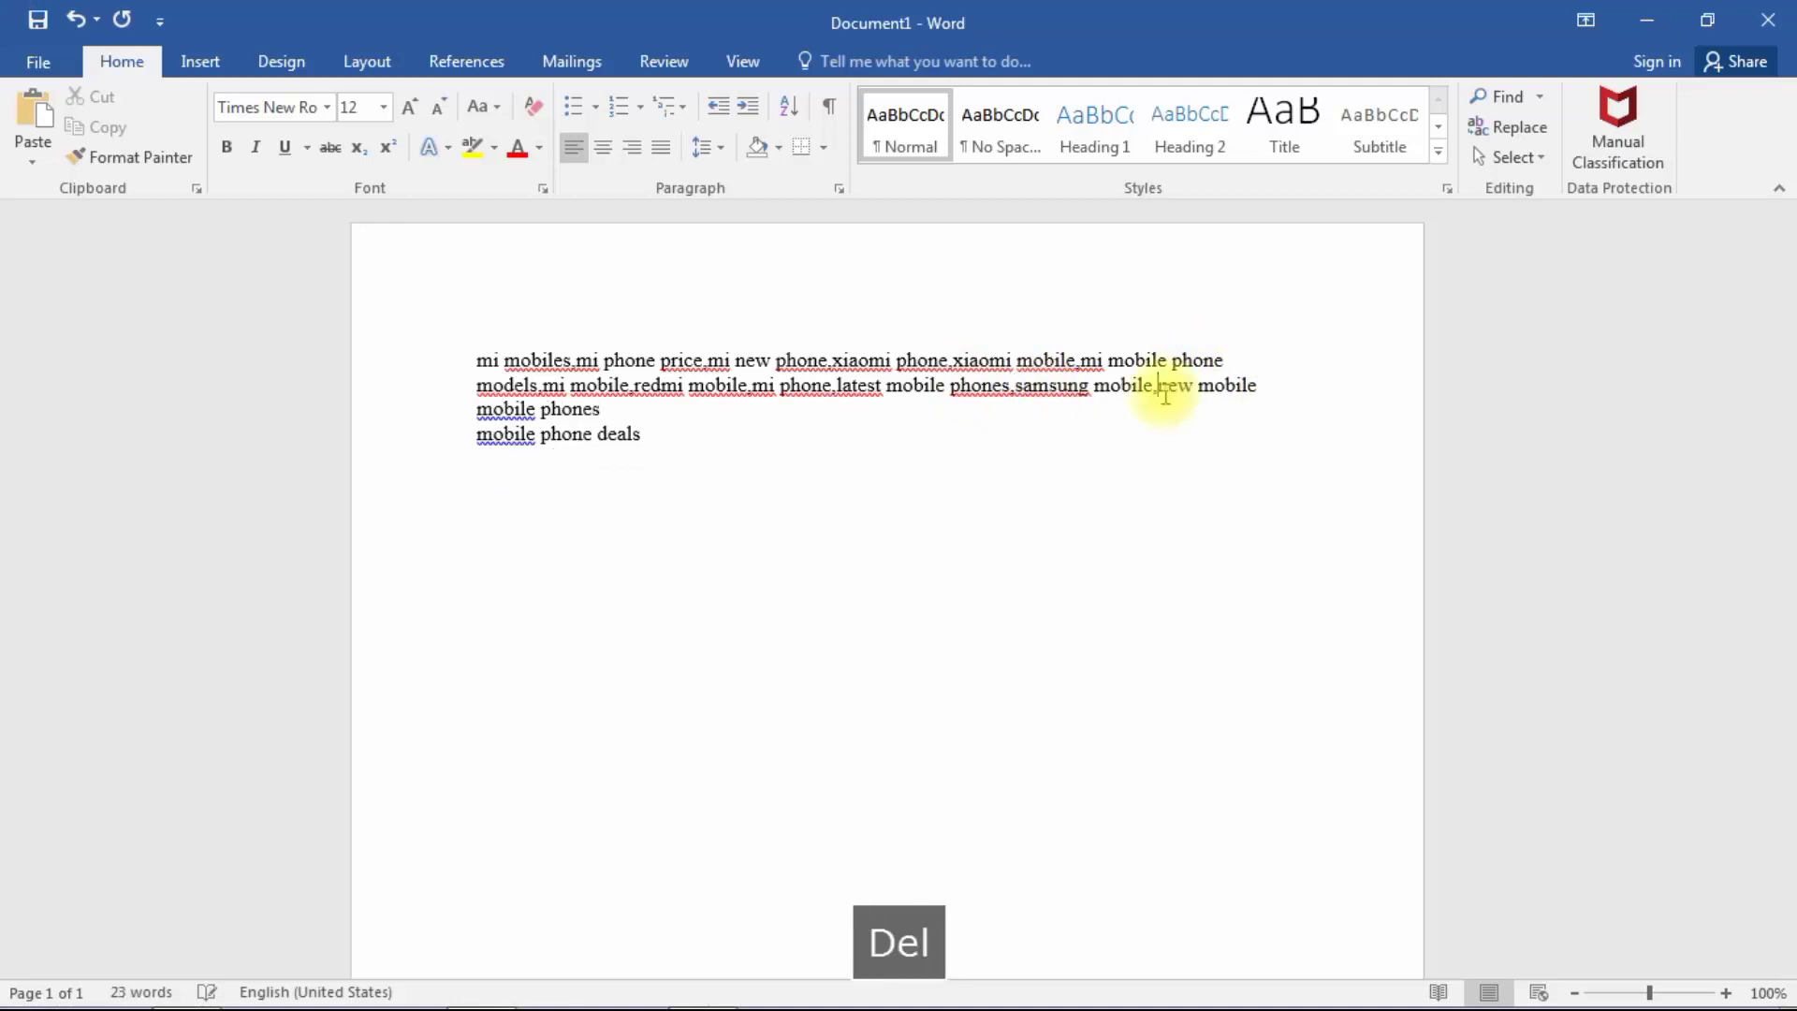
# Join mobile phone deals after mobile phones with a comma, and replace the space between "mobile" and "phones" with a comma
pyautogui.click(866, 412)
pyautogui.write(',')
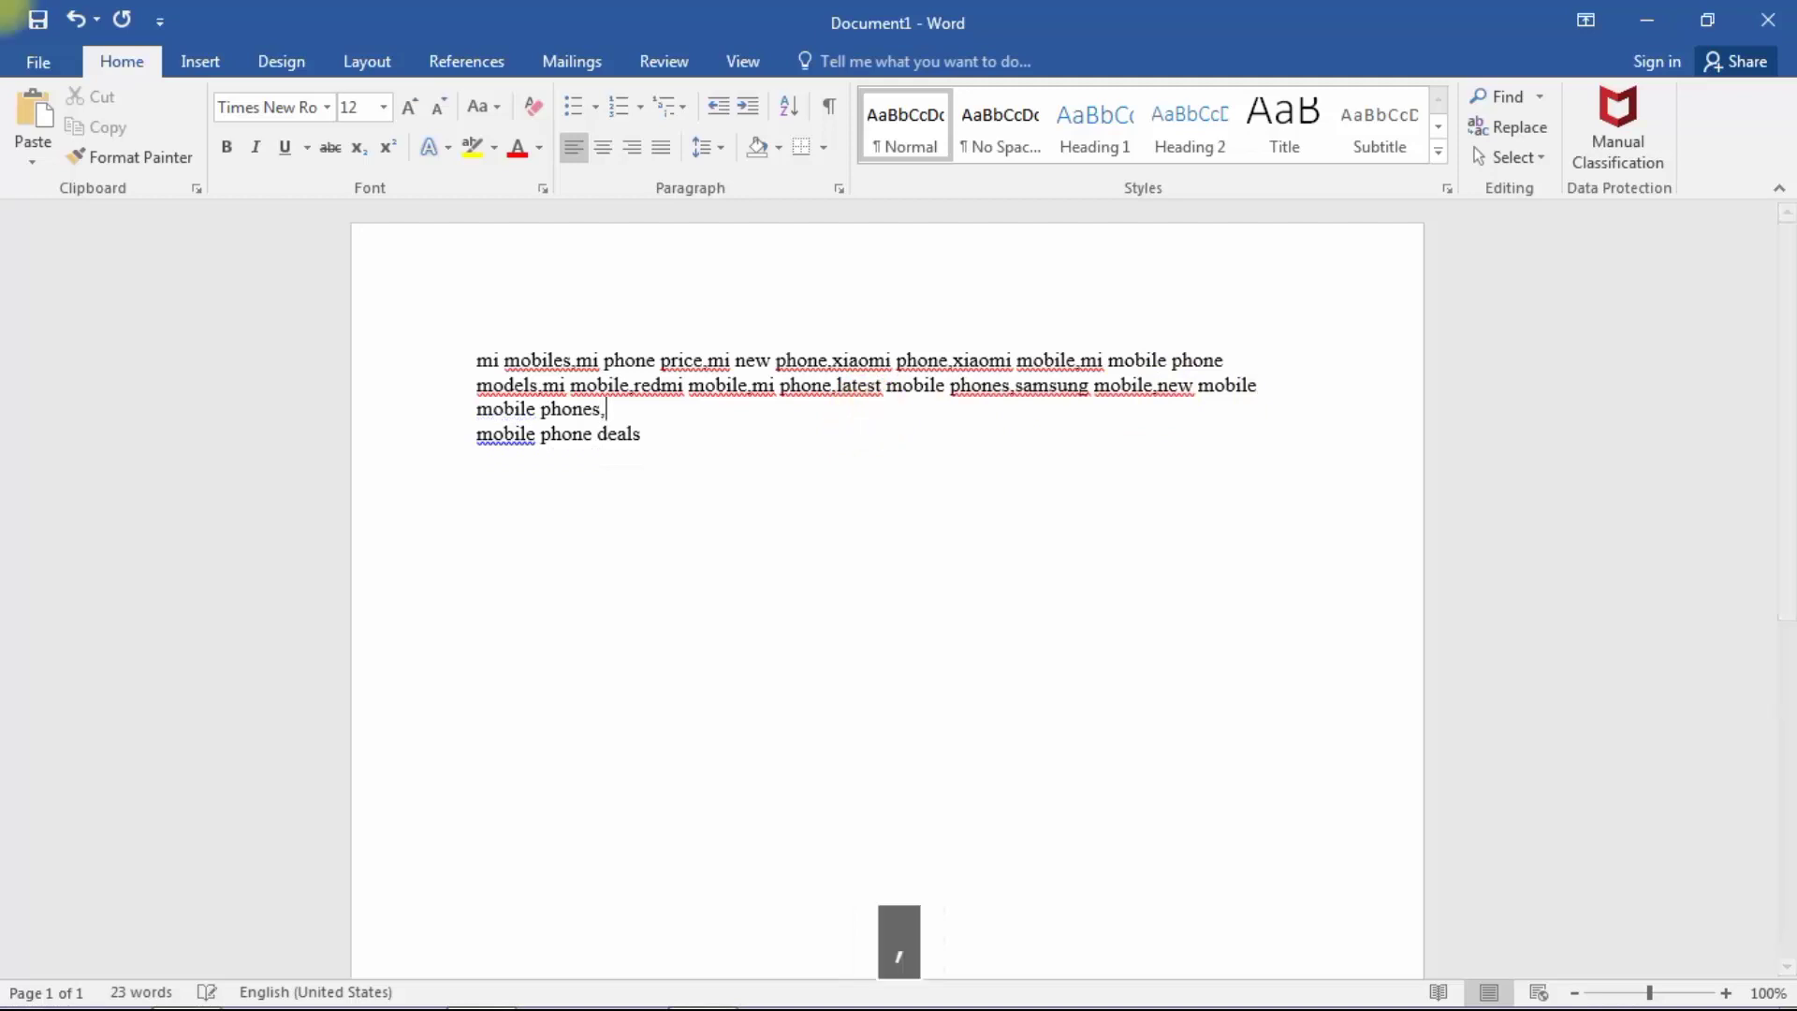
pyautogui.press('Delete')
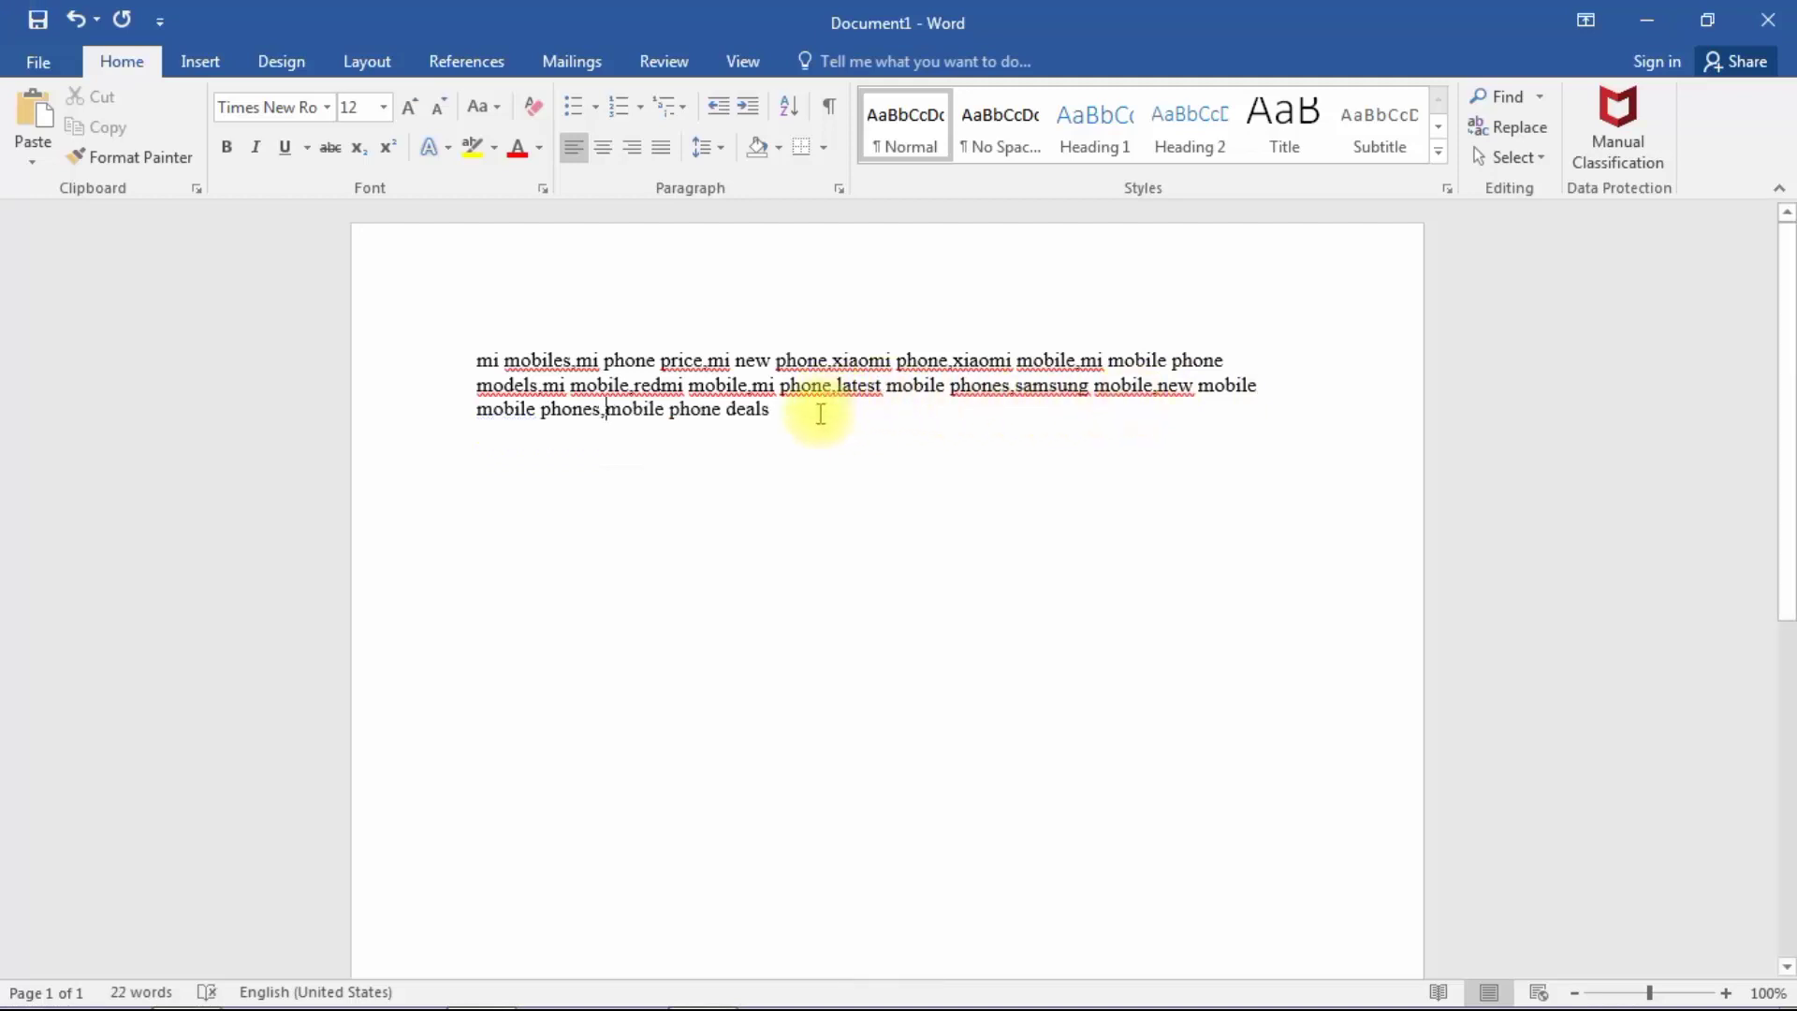
pyautogui.write(',')
pyautogui.press('BackSpace')
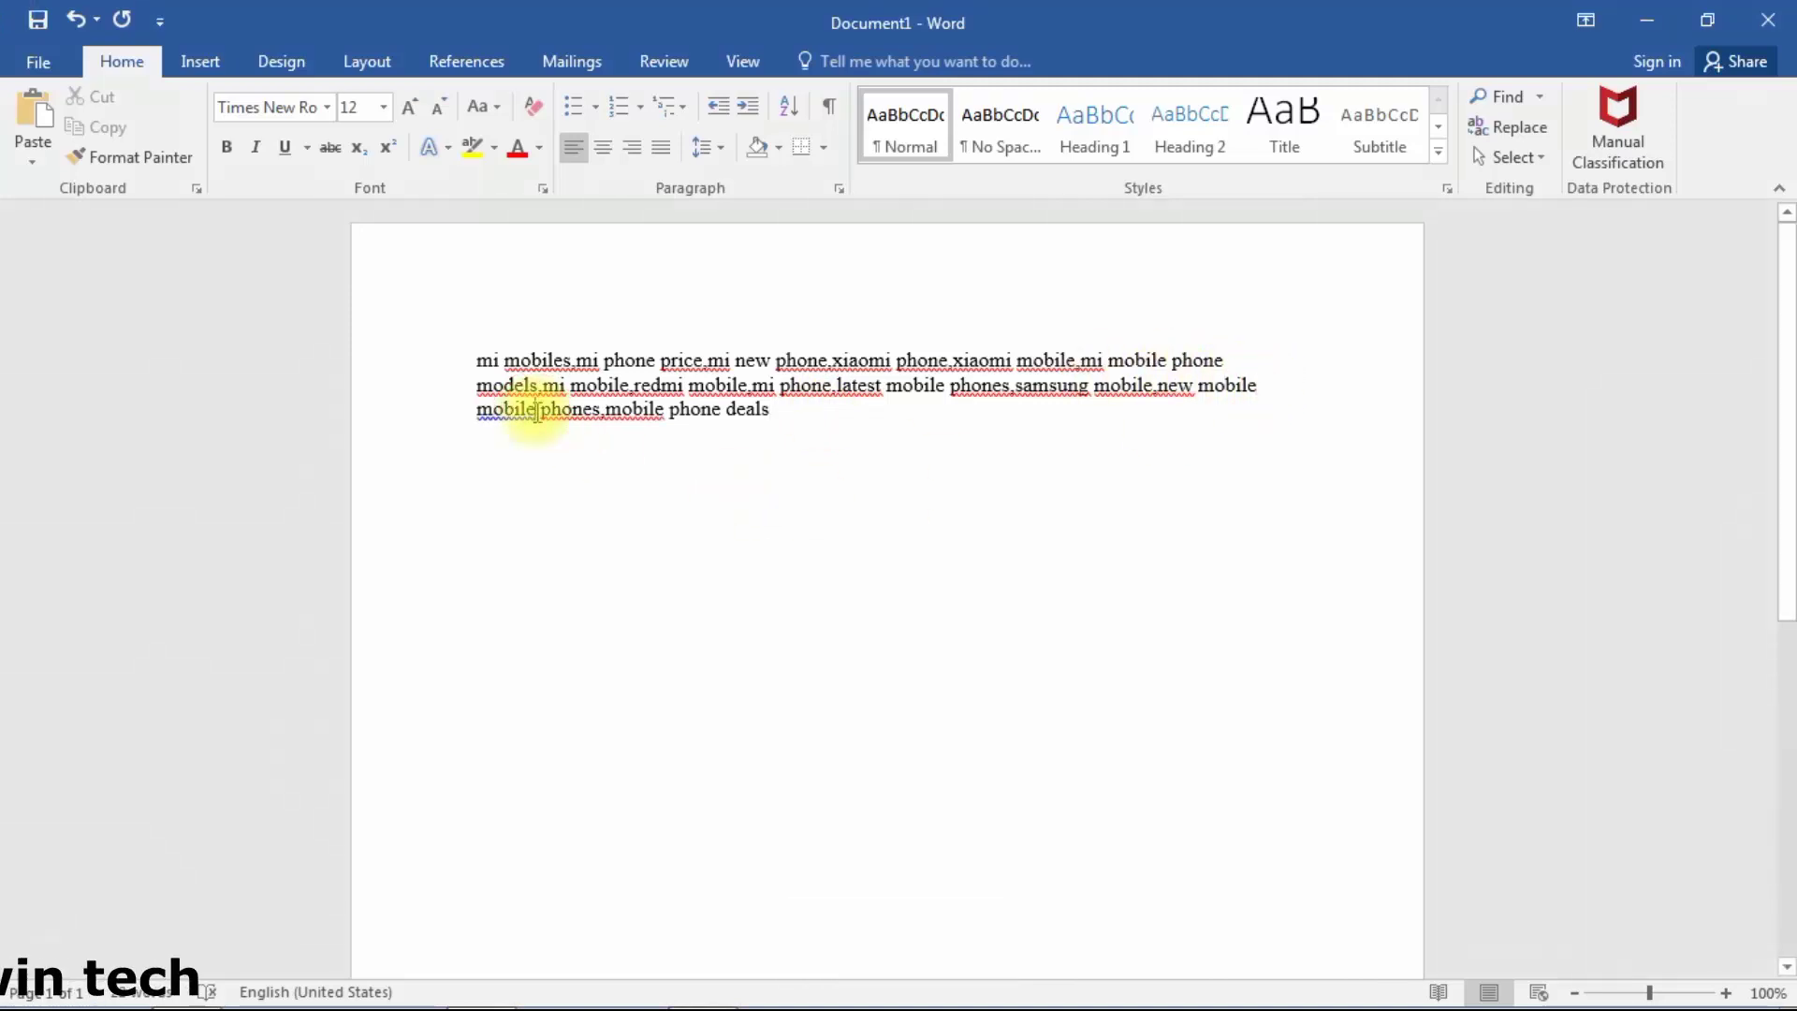
pyautogui.write(',')
pyautogui.press('Delete')
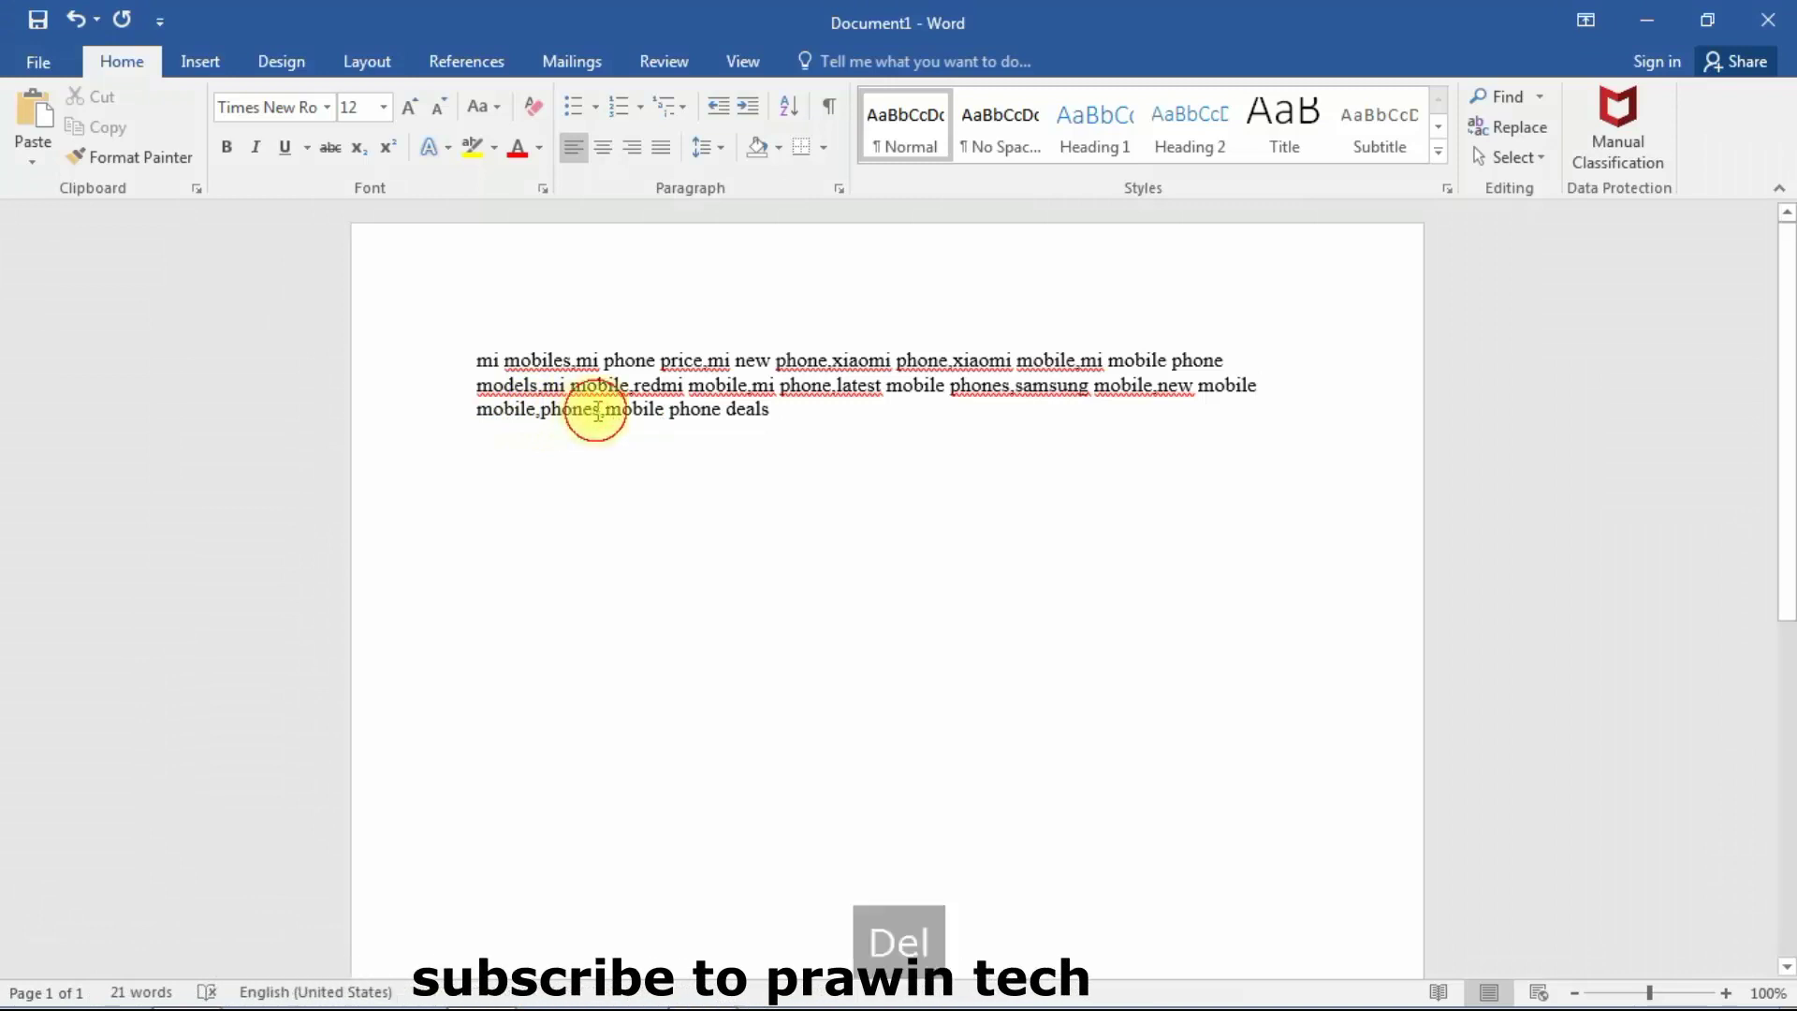
# Copy the whole comma-separated keyword list and switch back to the Google Ads campaign in Chrome
pyautogui.hotkey('ctrl', 'a')
pyautogui.hotkey('ctrl', 'c')
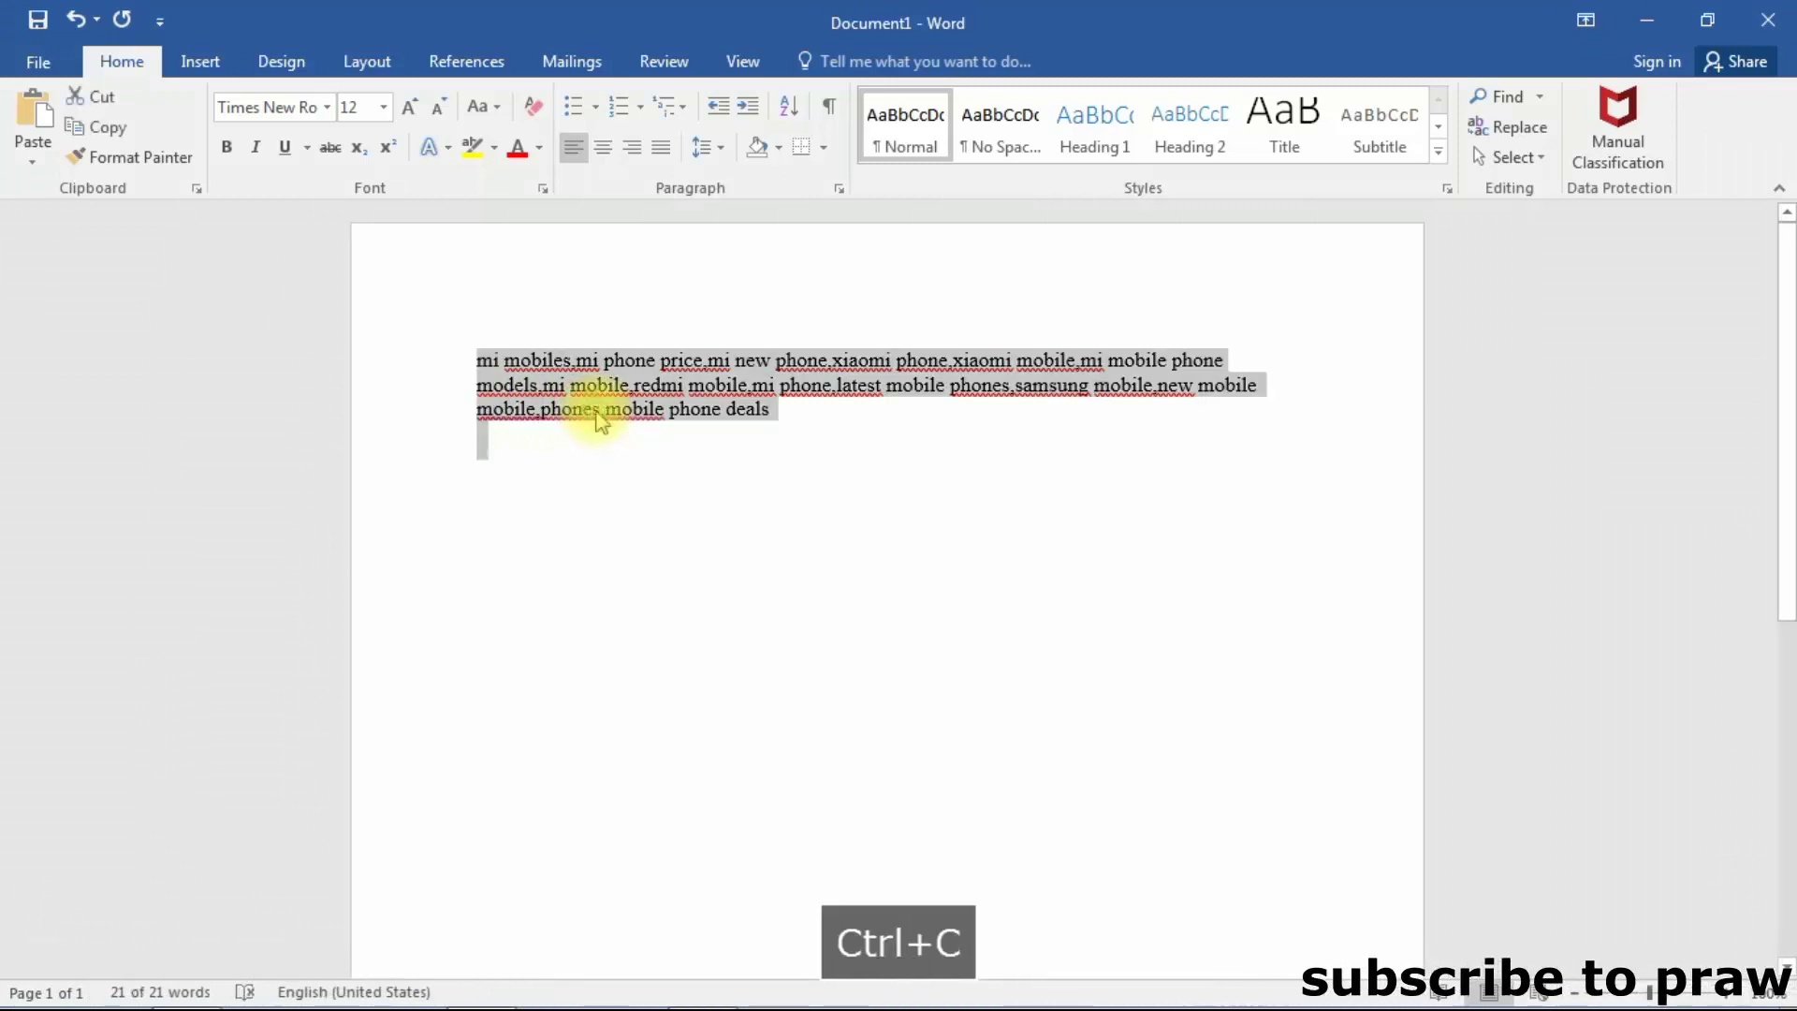
pyautogui.click(186, 990)
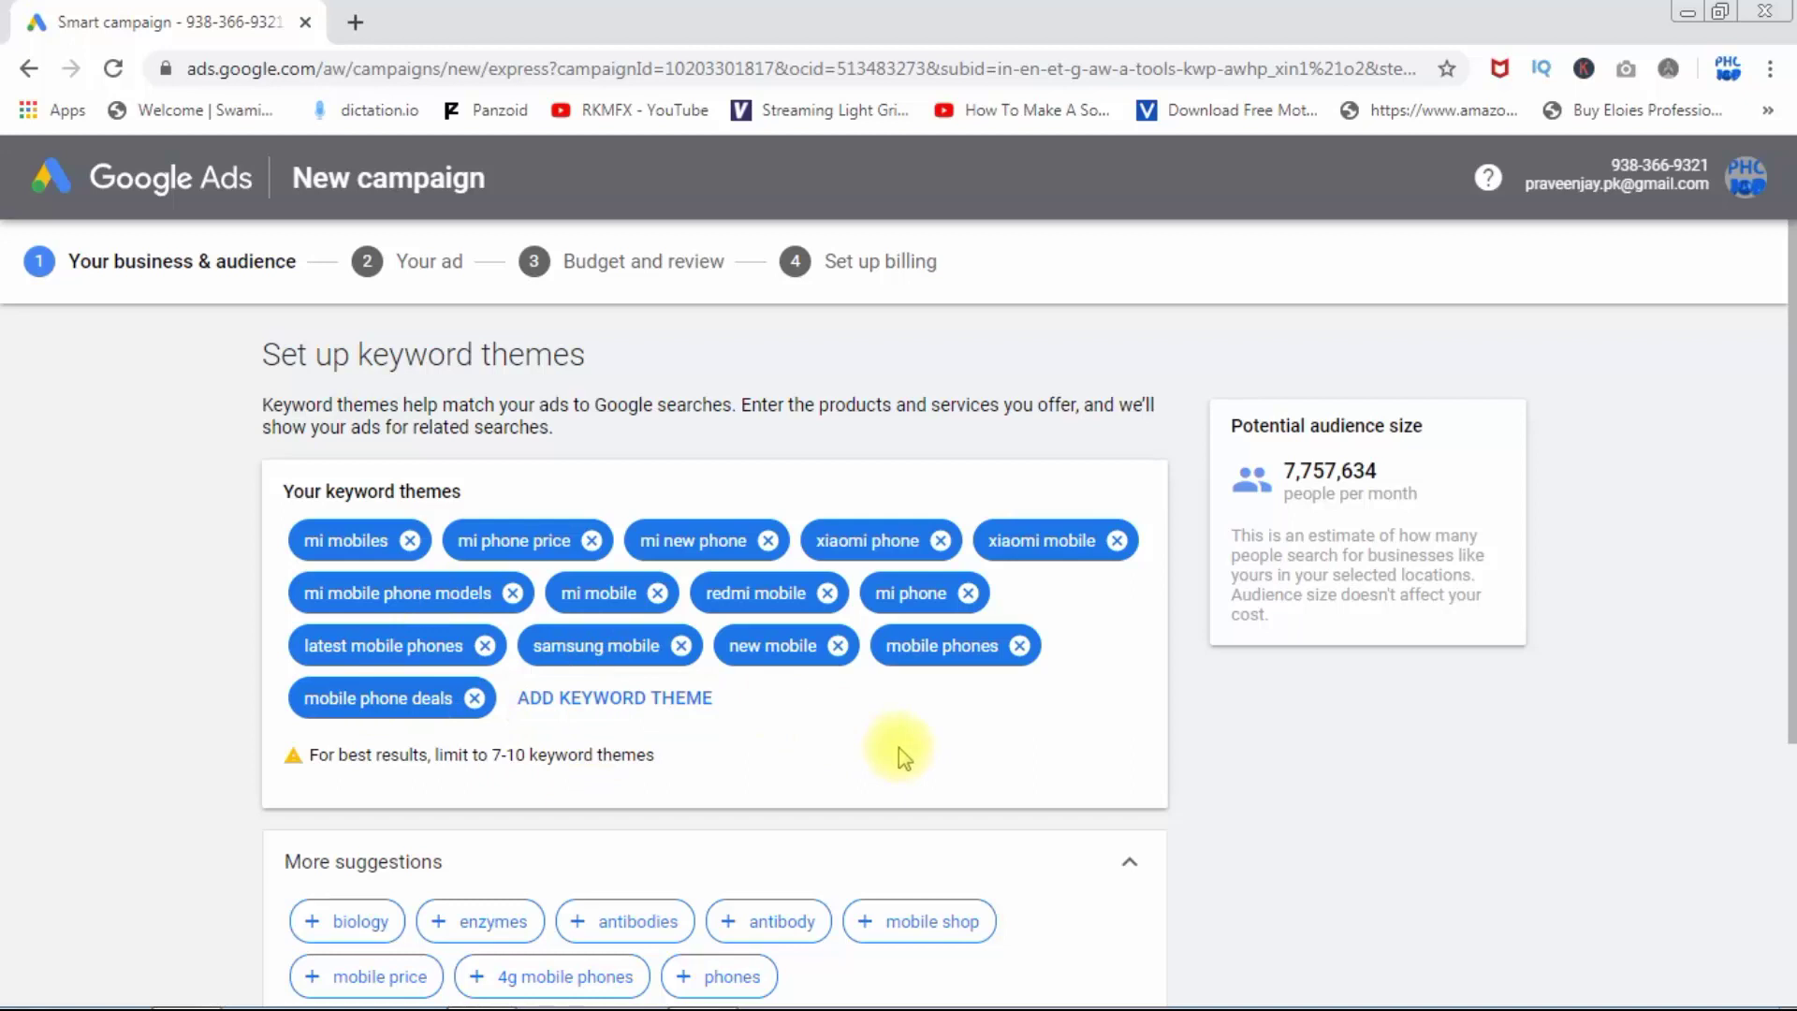
# Open the PRAWIN TECH YouTube channel's videos page (youtube.com/prawintech/videos) in a new browser tab
pyautogui.click(355, 22)
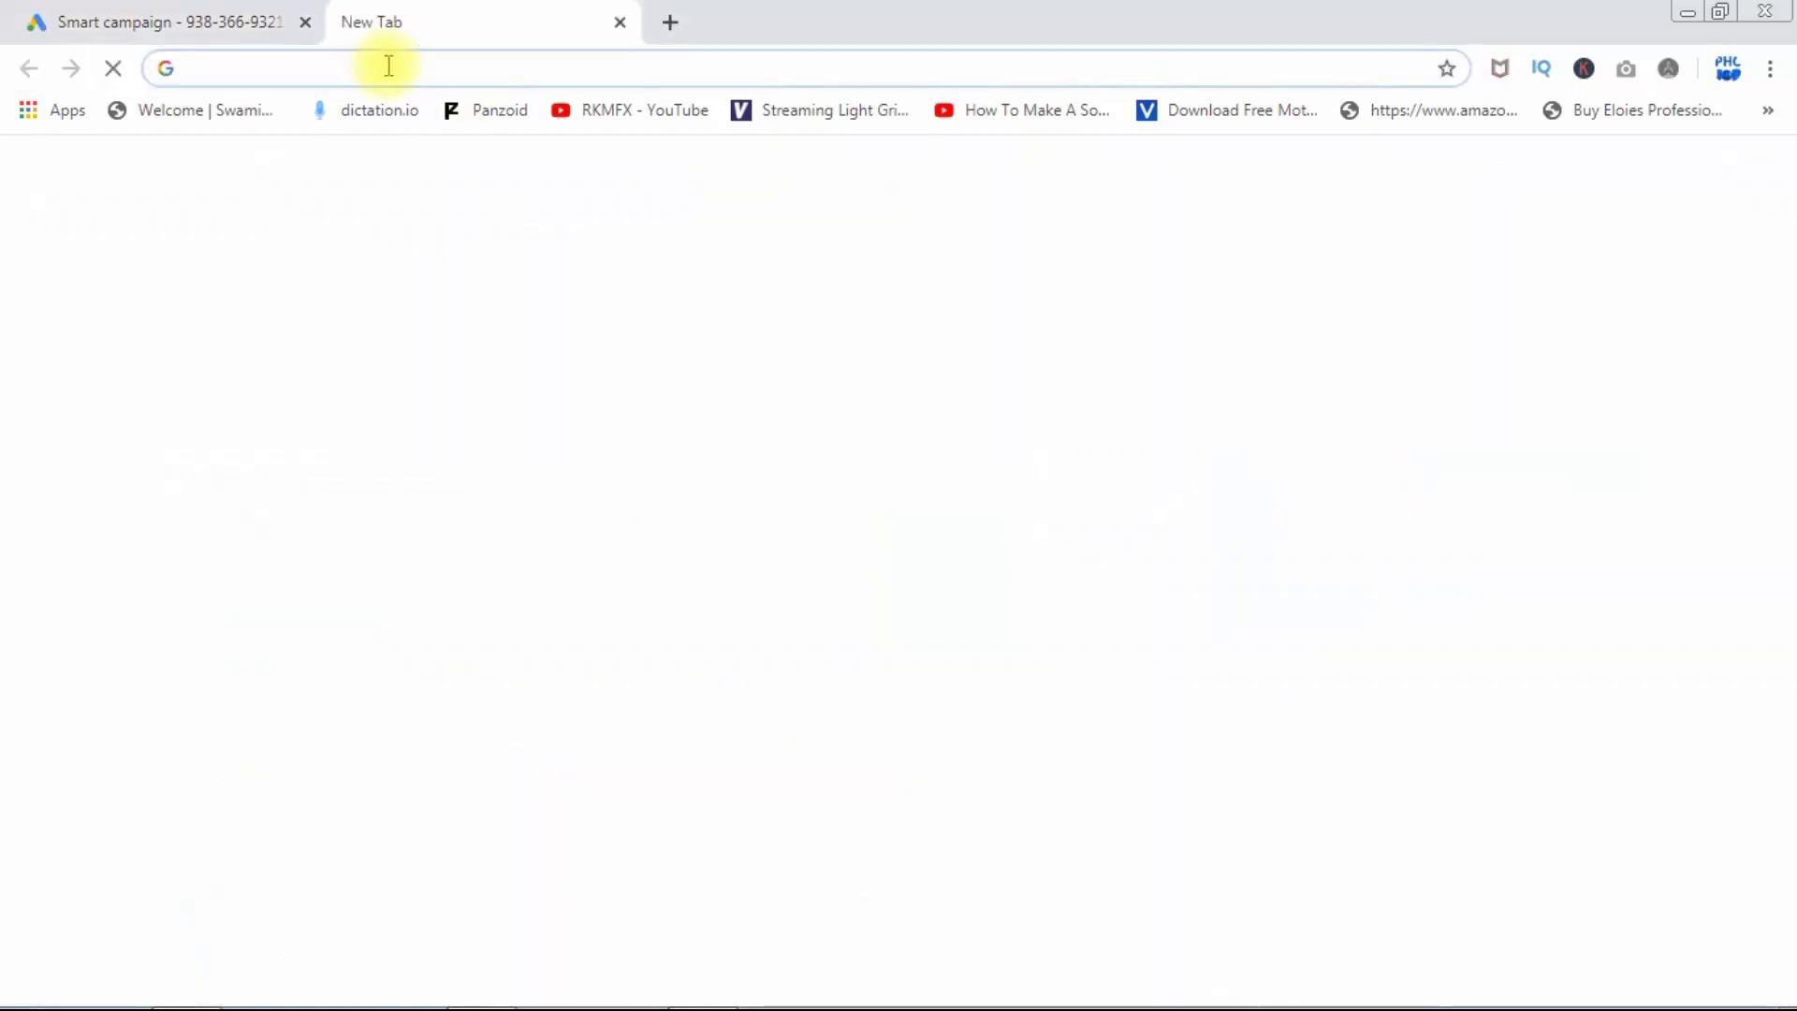
pyautogui.click(389, 65)
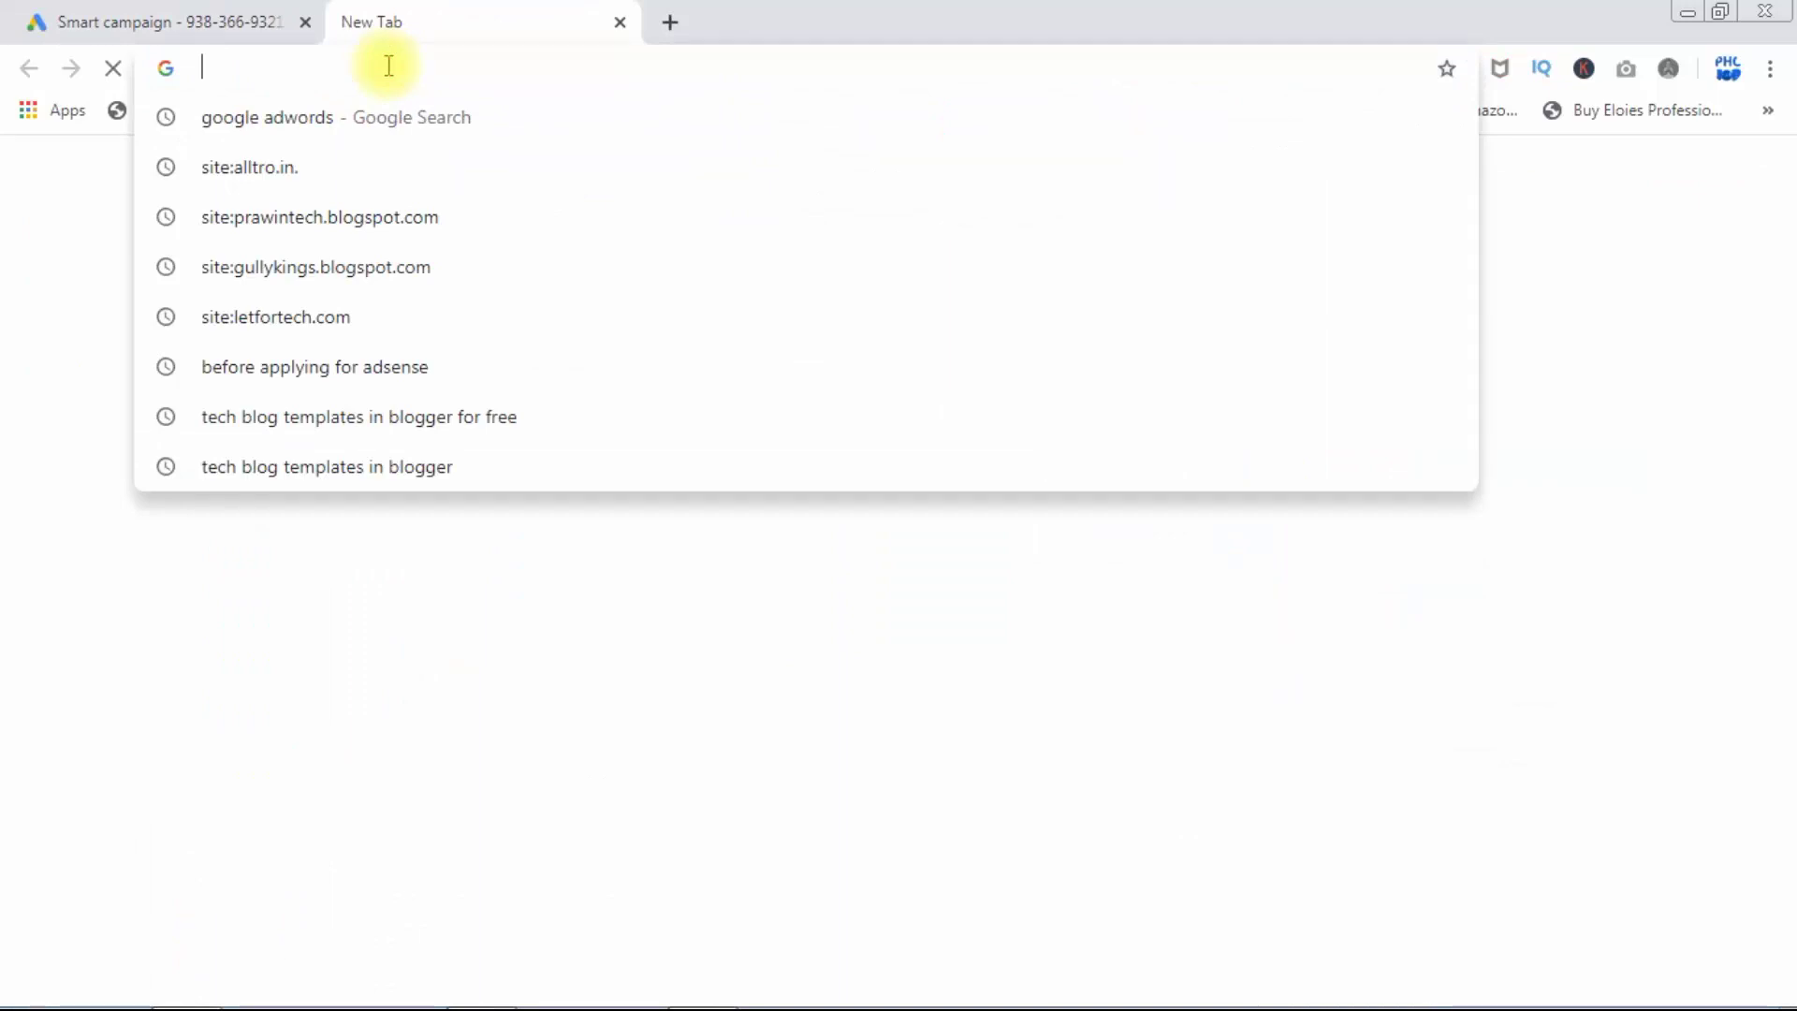
pyautogui.write('y')
pyautogui.press('Down')
pyautogui.press('Down')
pyautogui.press('Down')
pyautogui.press('Down')
pyautogui.press('Down')
pyautogui.press('Return')
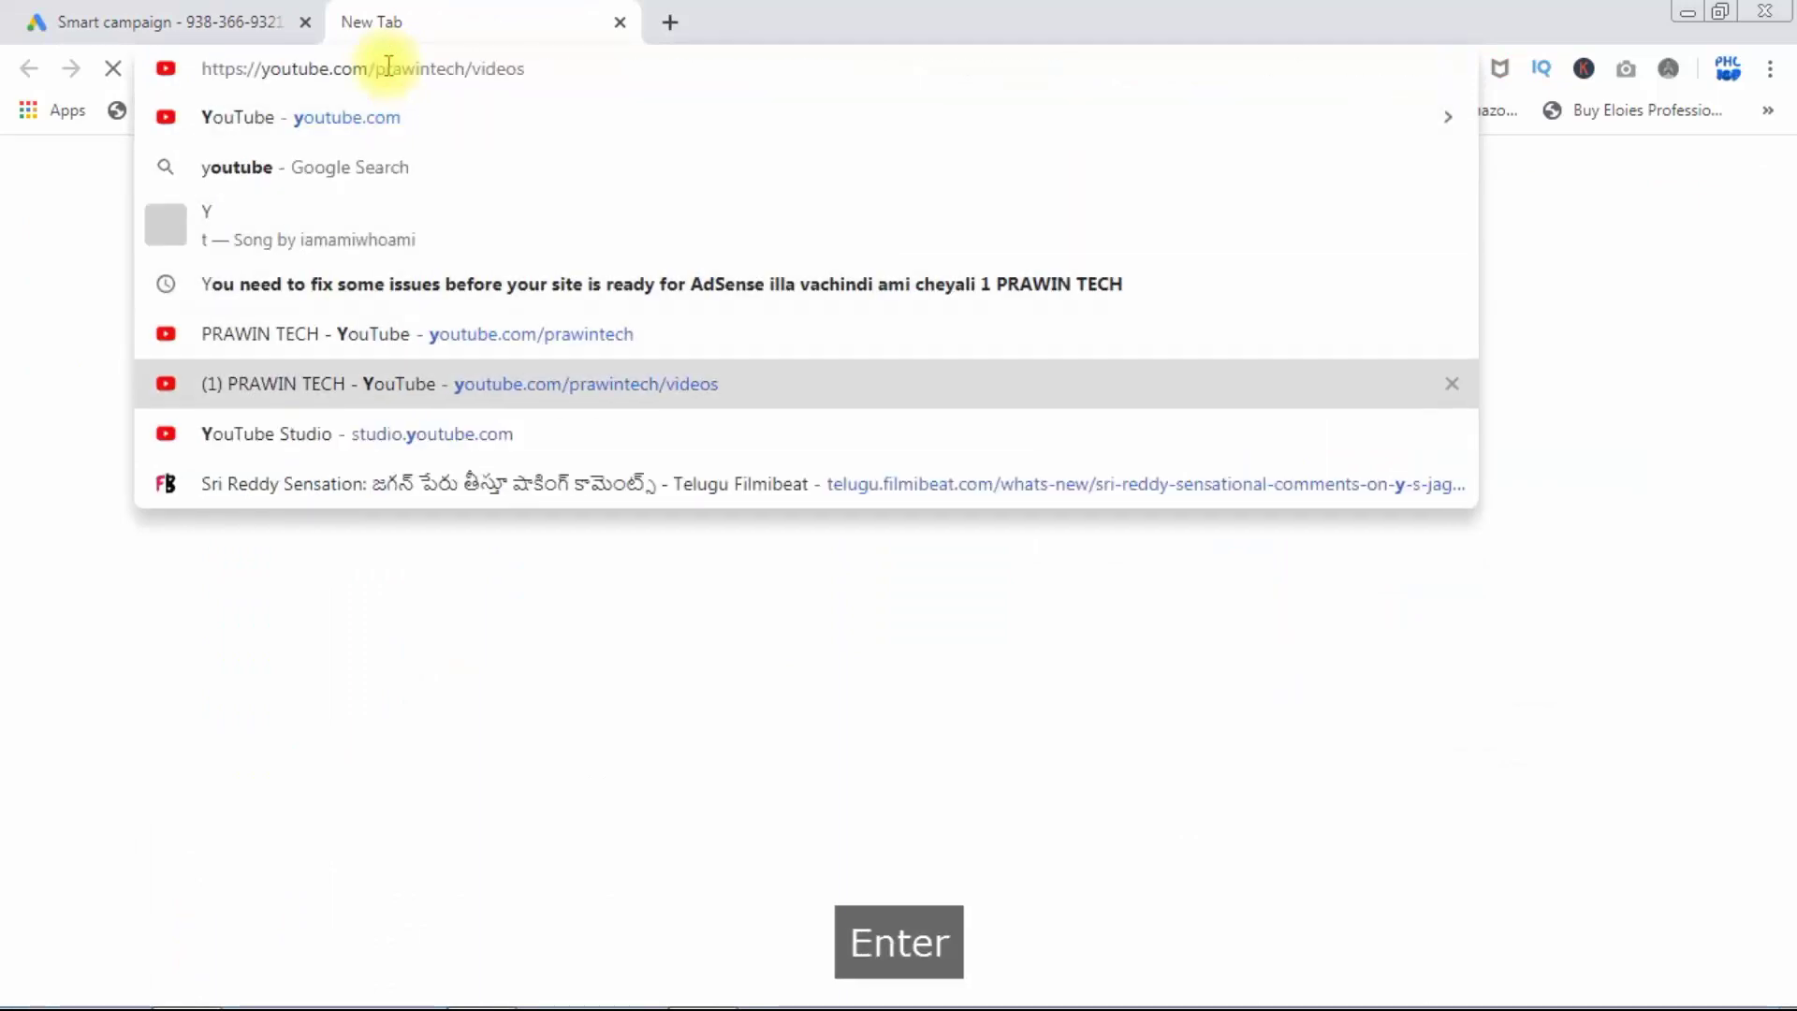
# Open Blogger in another new browser tab
pyautogui.click(670, 22)
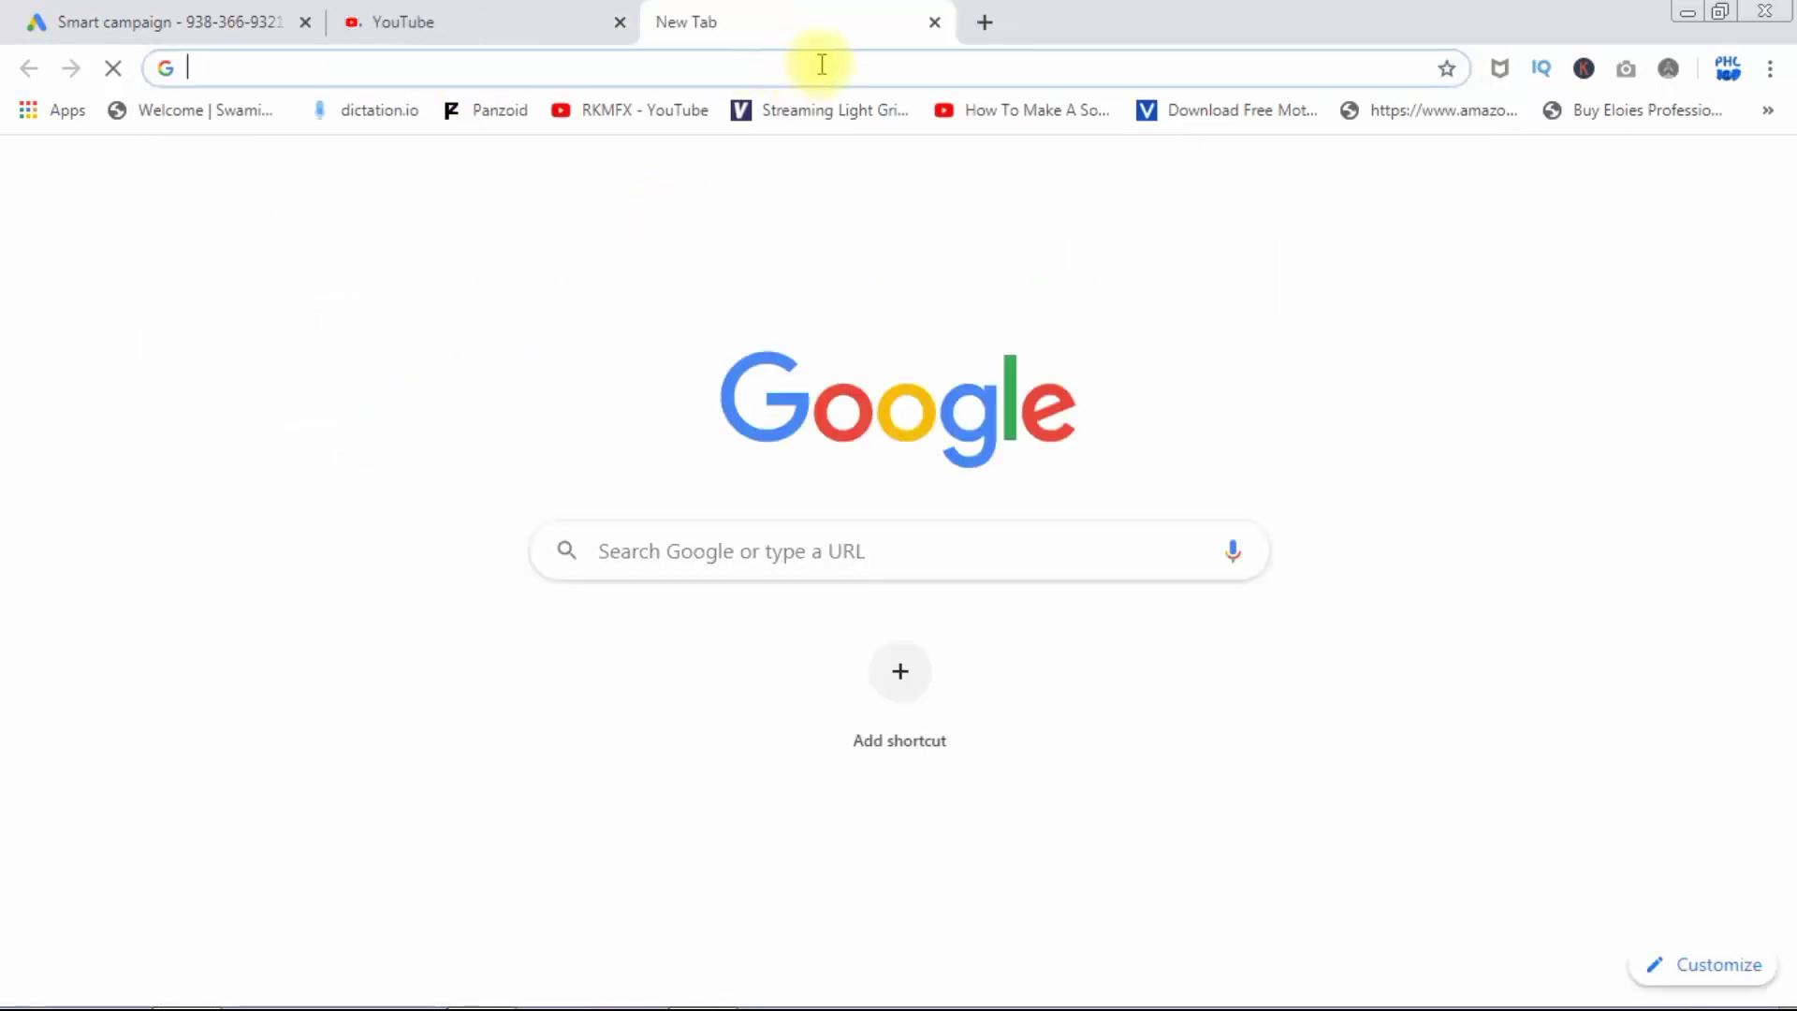
pyautogui.click(820, 66)
pyautogui.write('blogge')
pyautogui.press('Right')
pyautogui.press('Return')
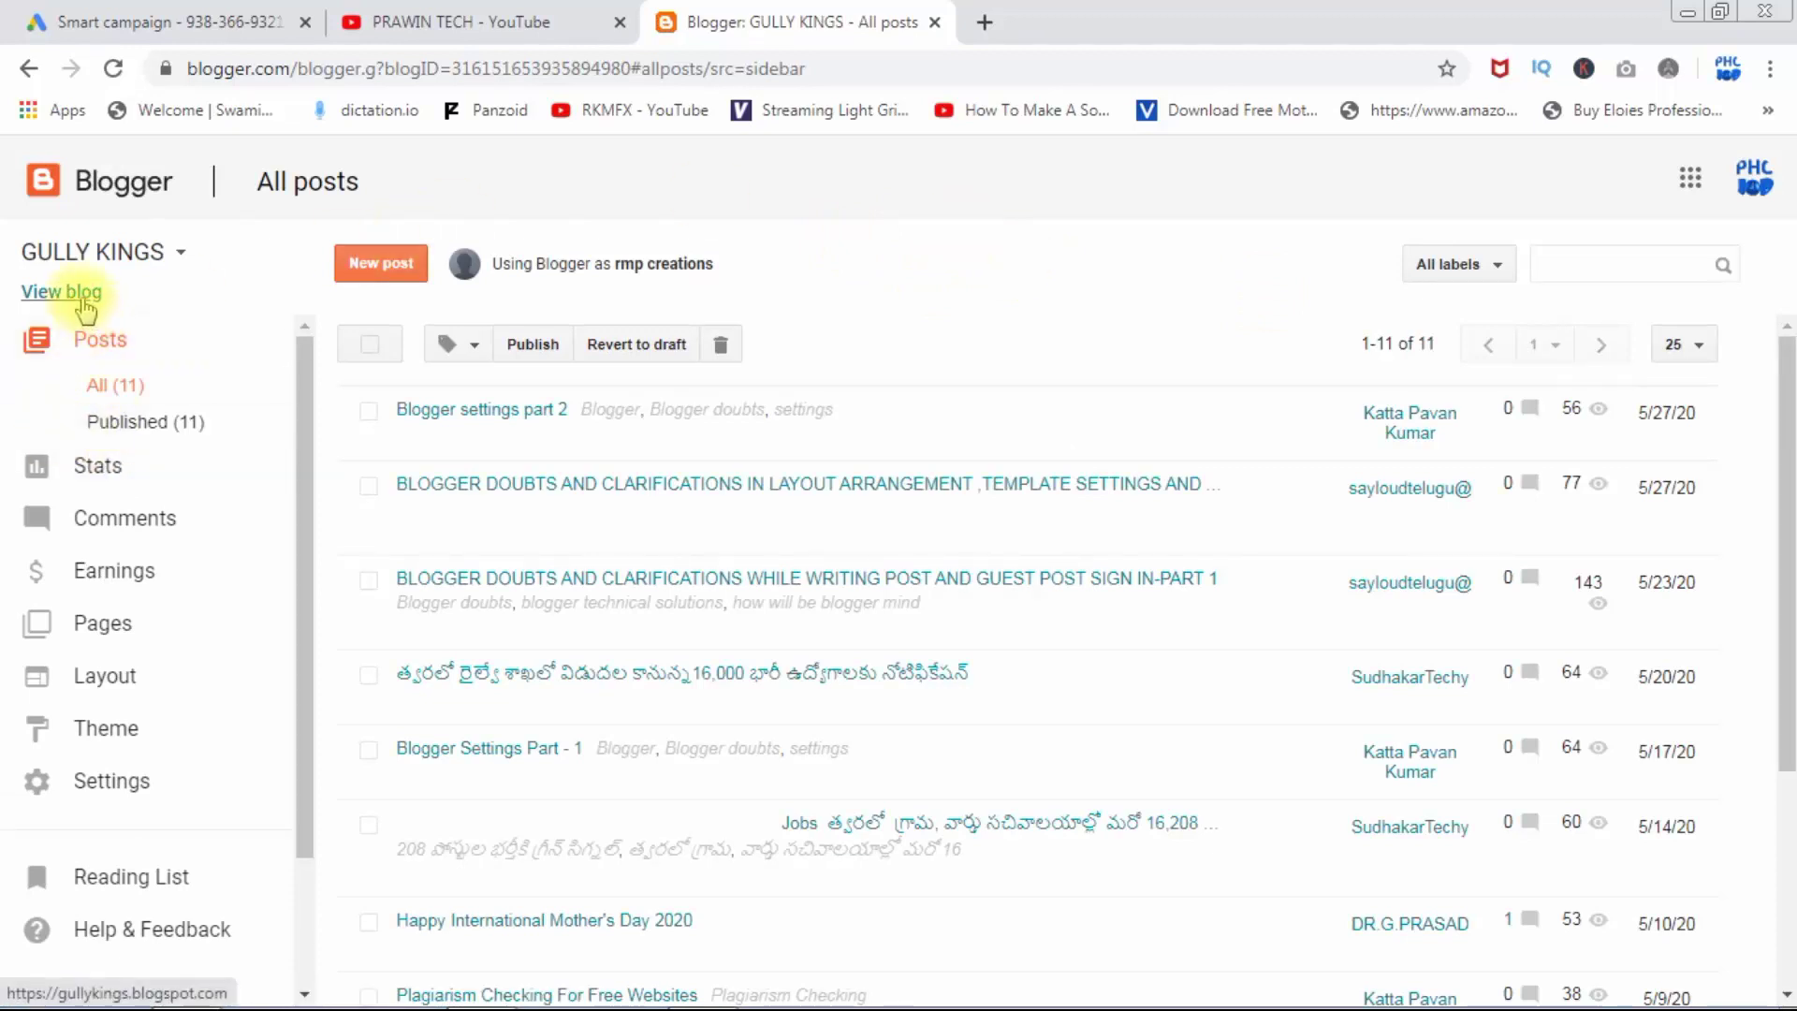
# Create a new post in the GULLY KINGS blog with the title "mi mobile latest version"
pyautogui.click(379, 261)
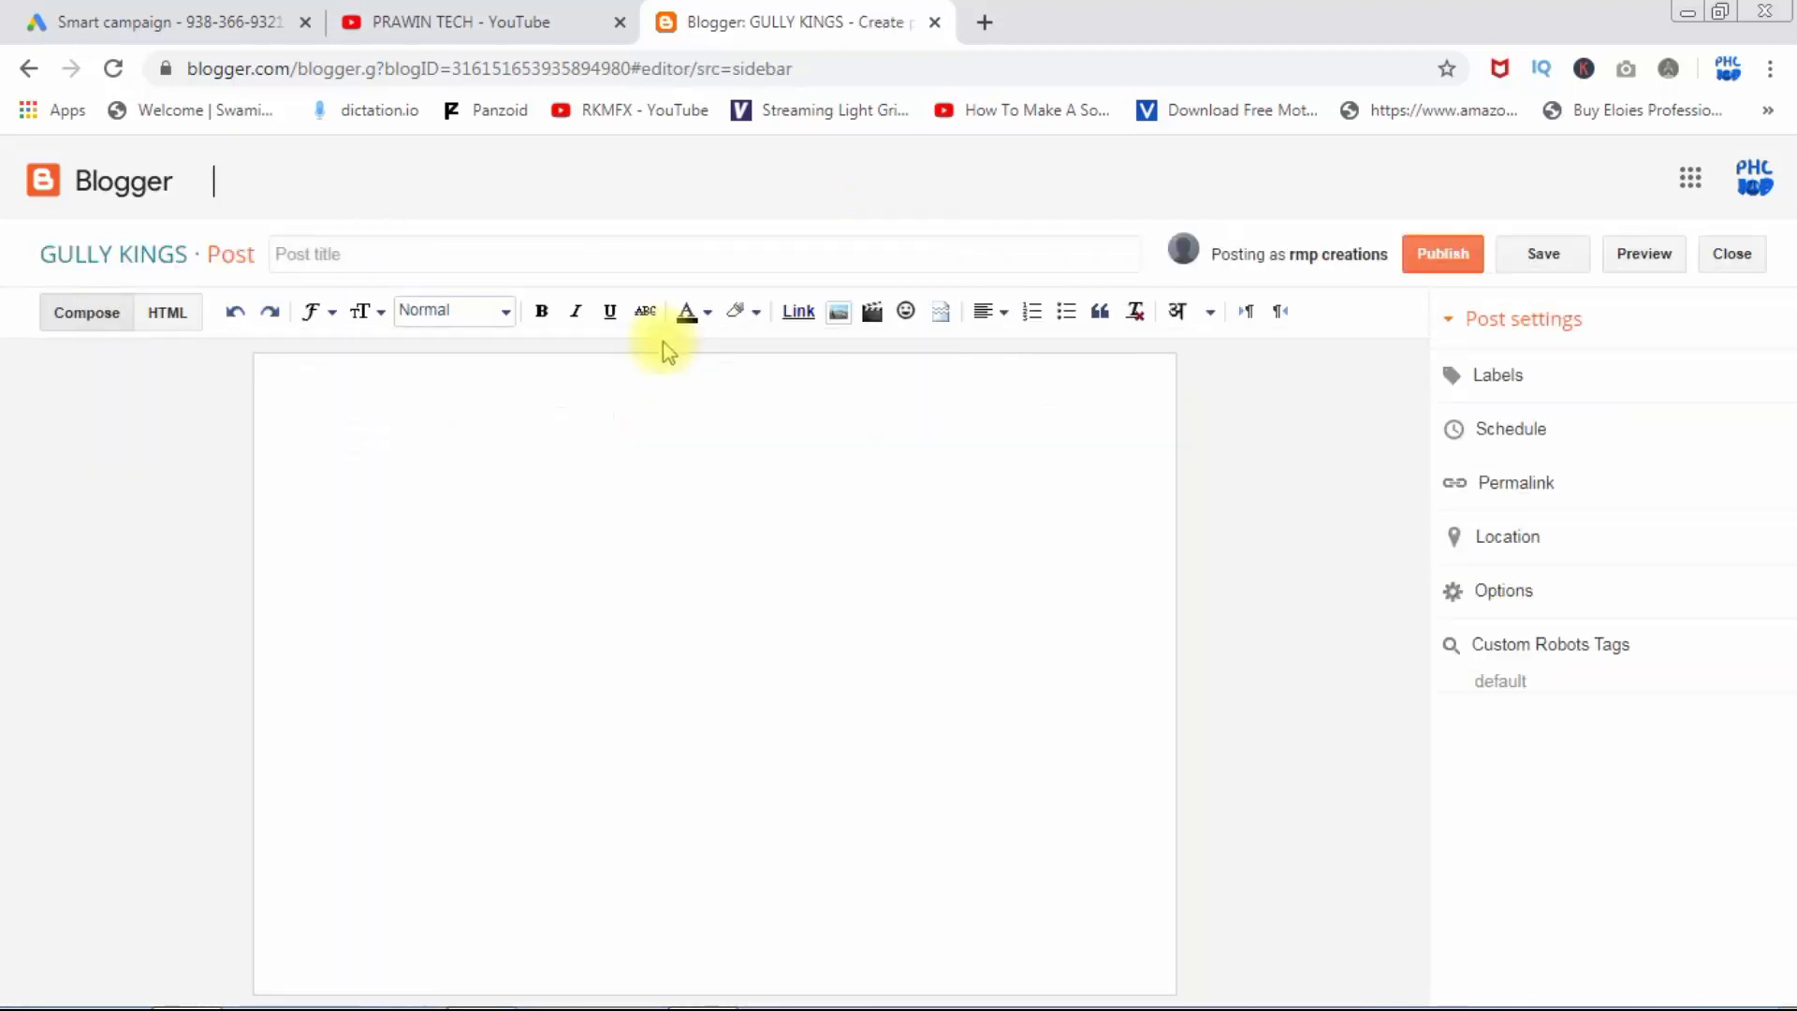
pyautogui.click(631, 249)
pyautogui.write('mi mobile ')
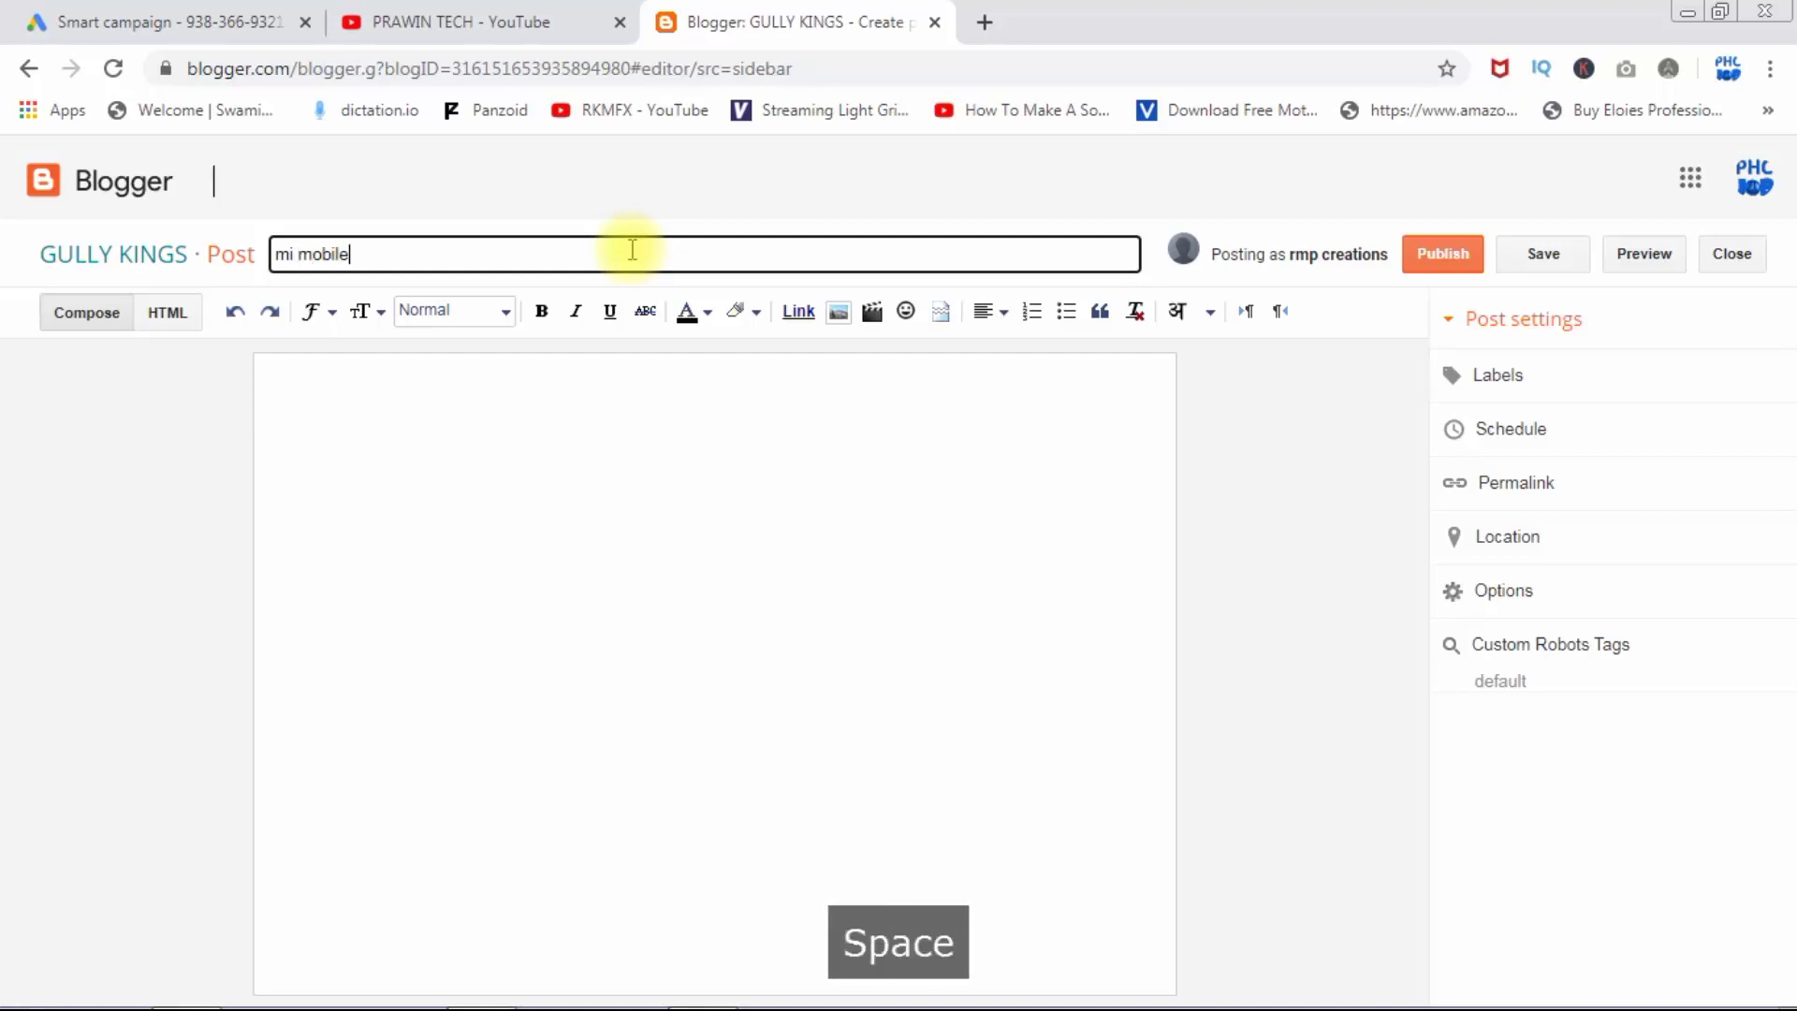
pyautogui.write('latest versi')
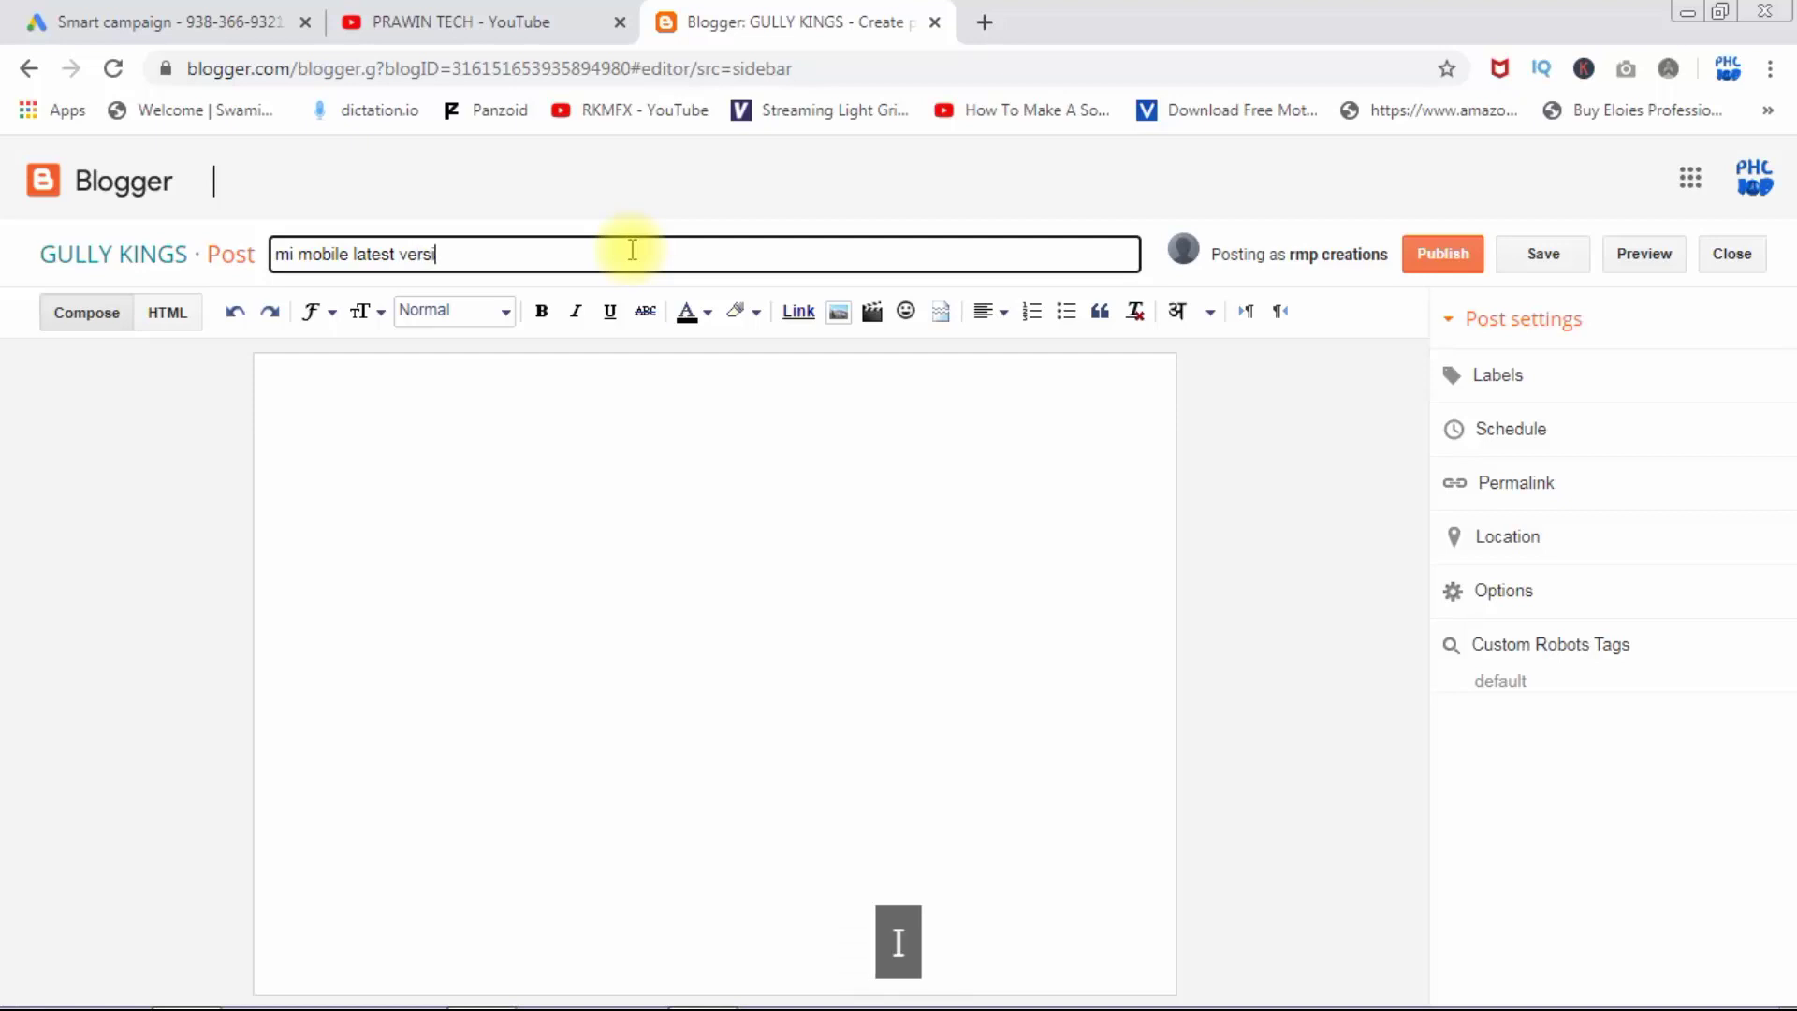
pyautogui.write('n')
pyautogui.press('BackSpace')
pyautogui.write('on')
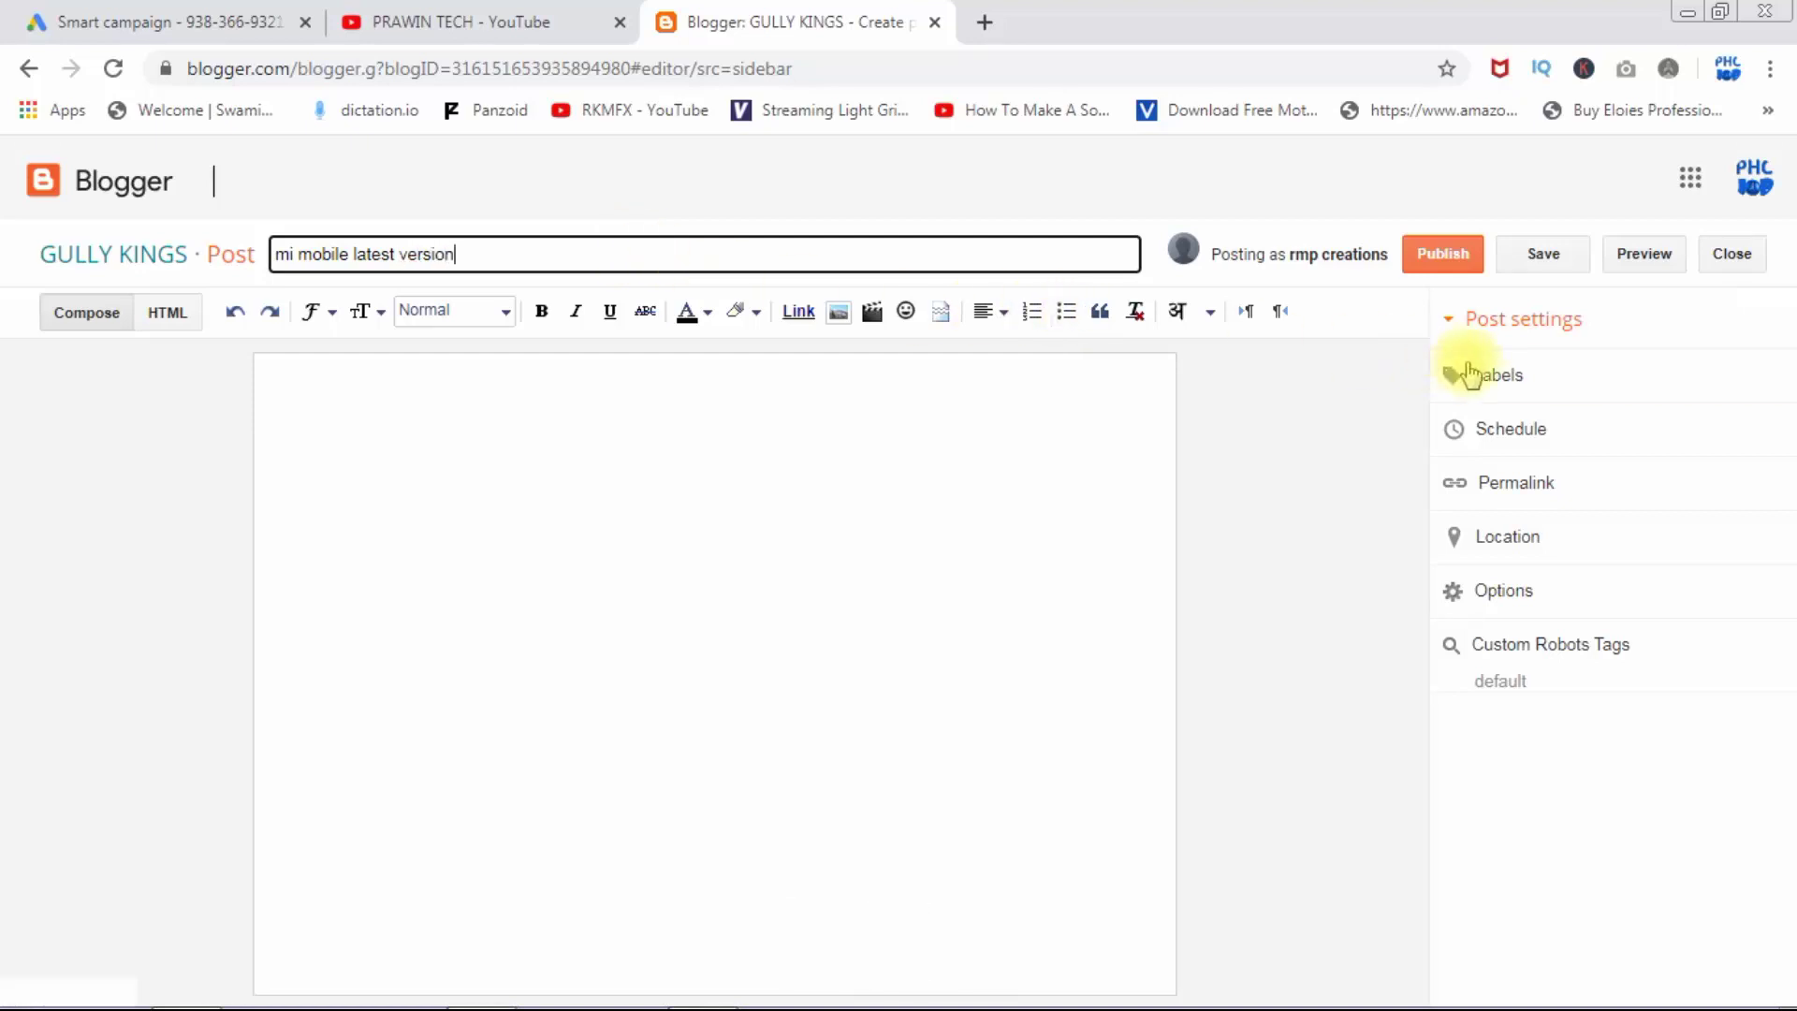
# Paste the copied keyword list as the post's labels, replace the line break between new mobile and mobile with a comma, and apply them
pyautogui.click(1469, 369)
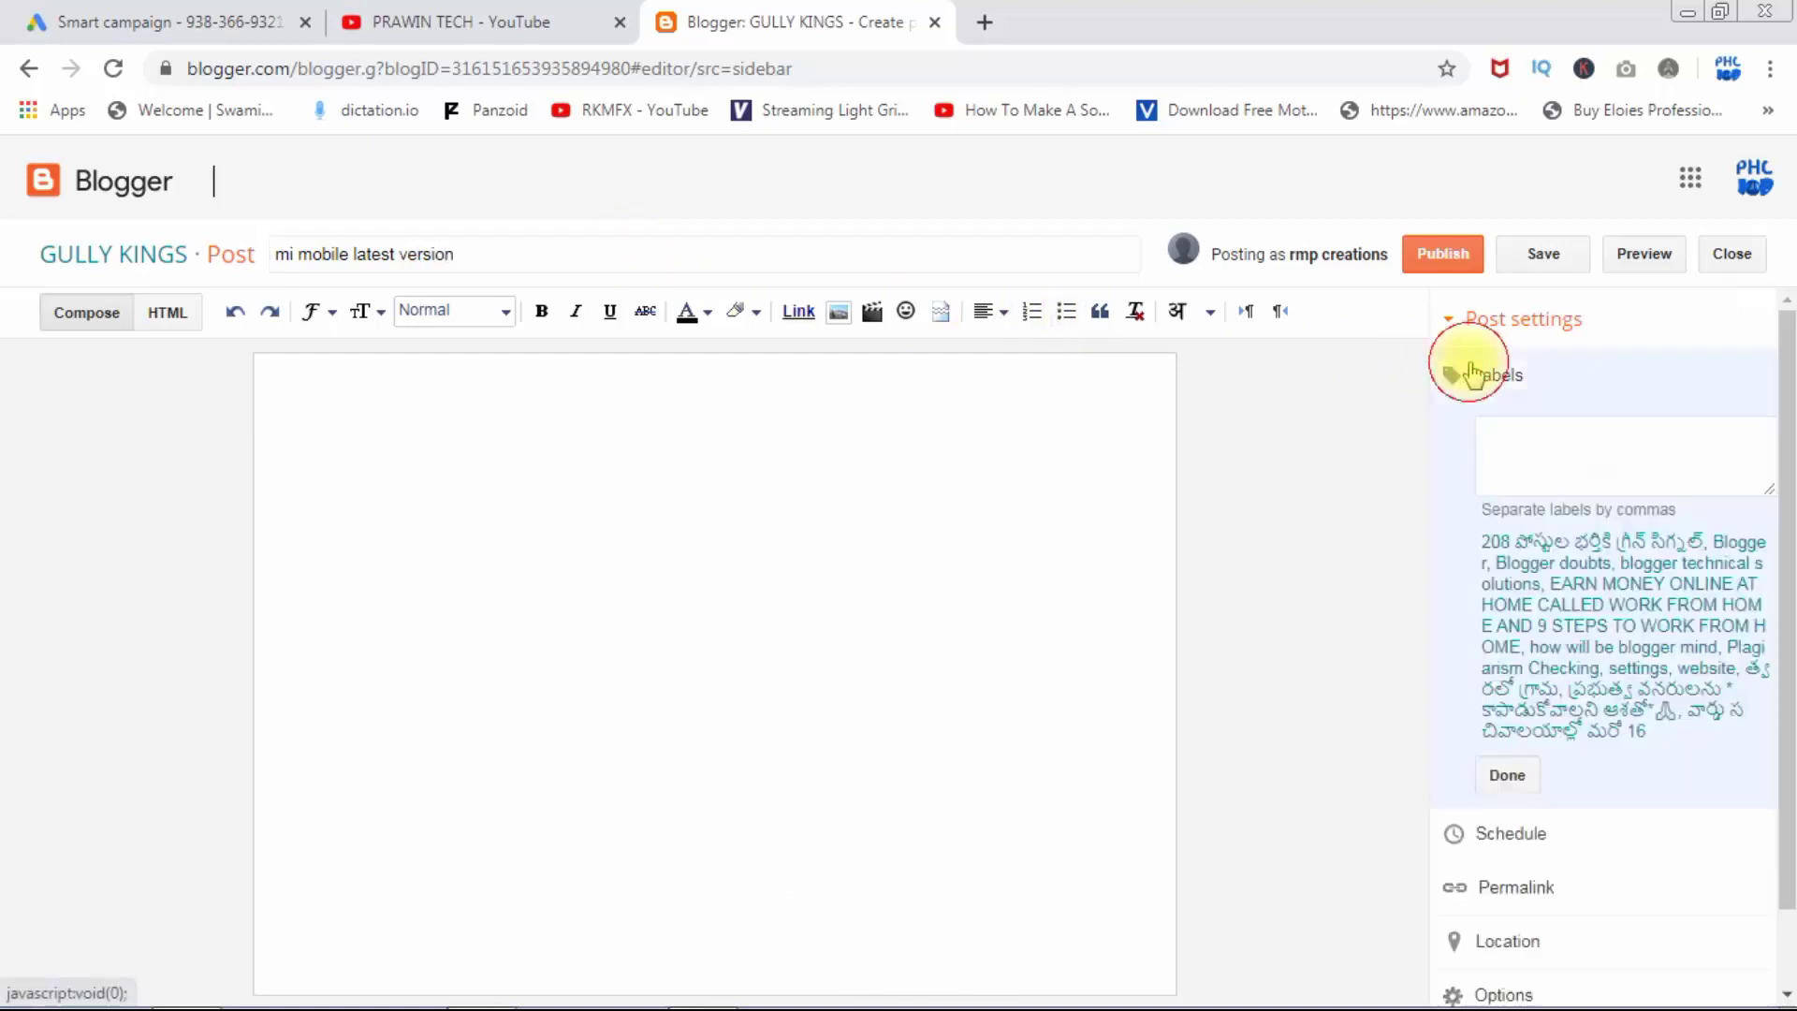
pyautogui.hotkey('ctrl', 'v')
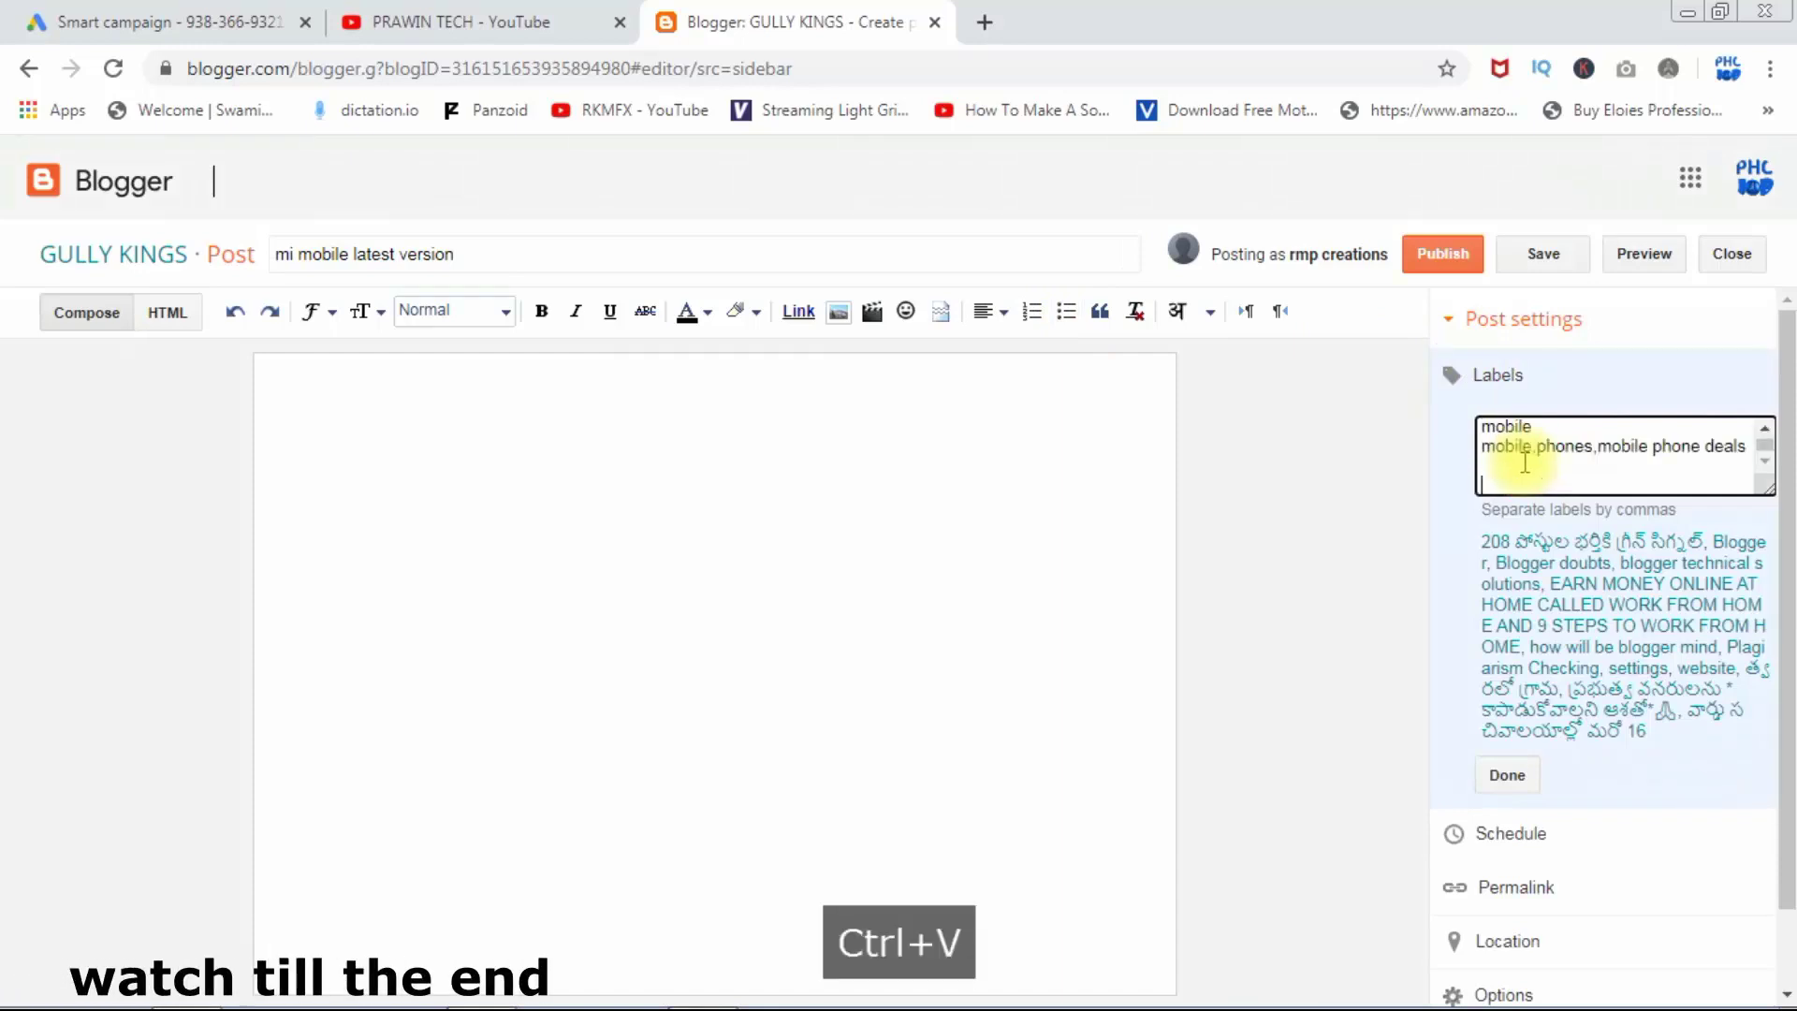
pyautogui.press('BackSpace')
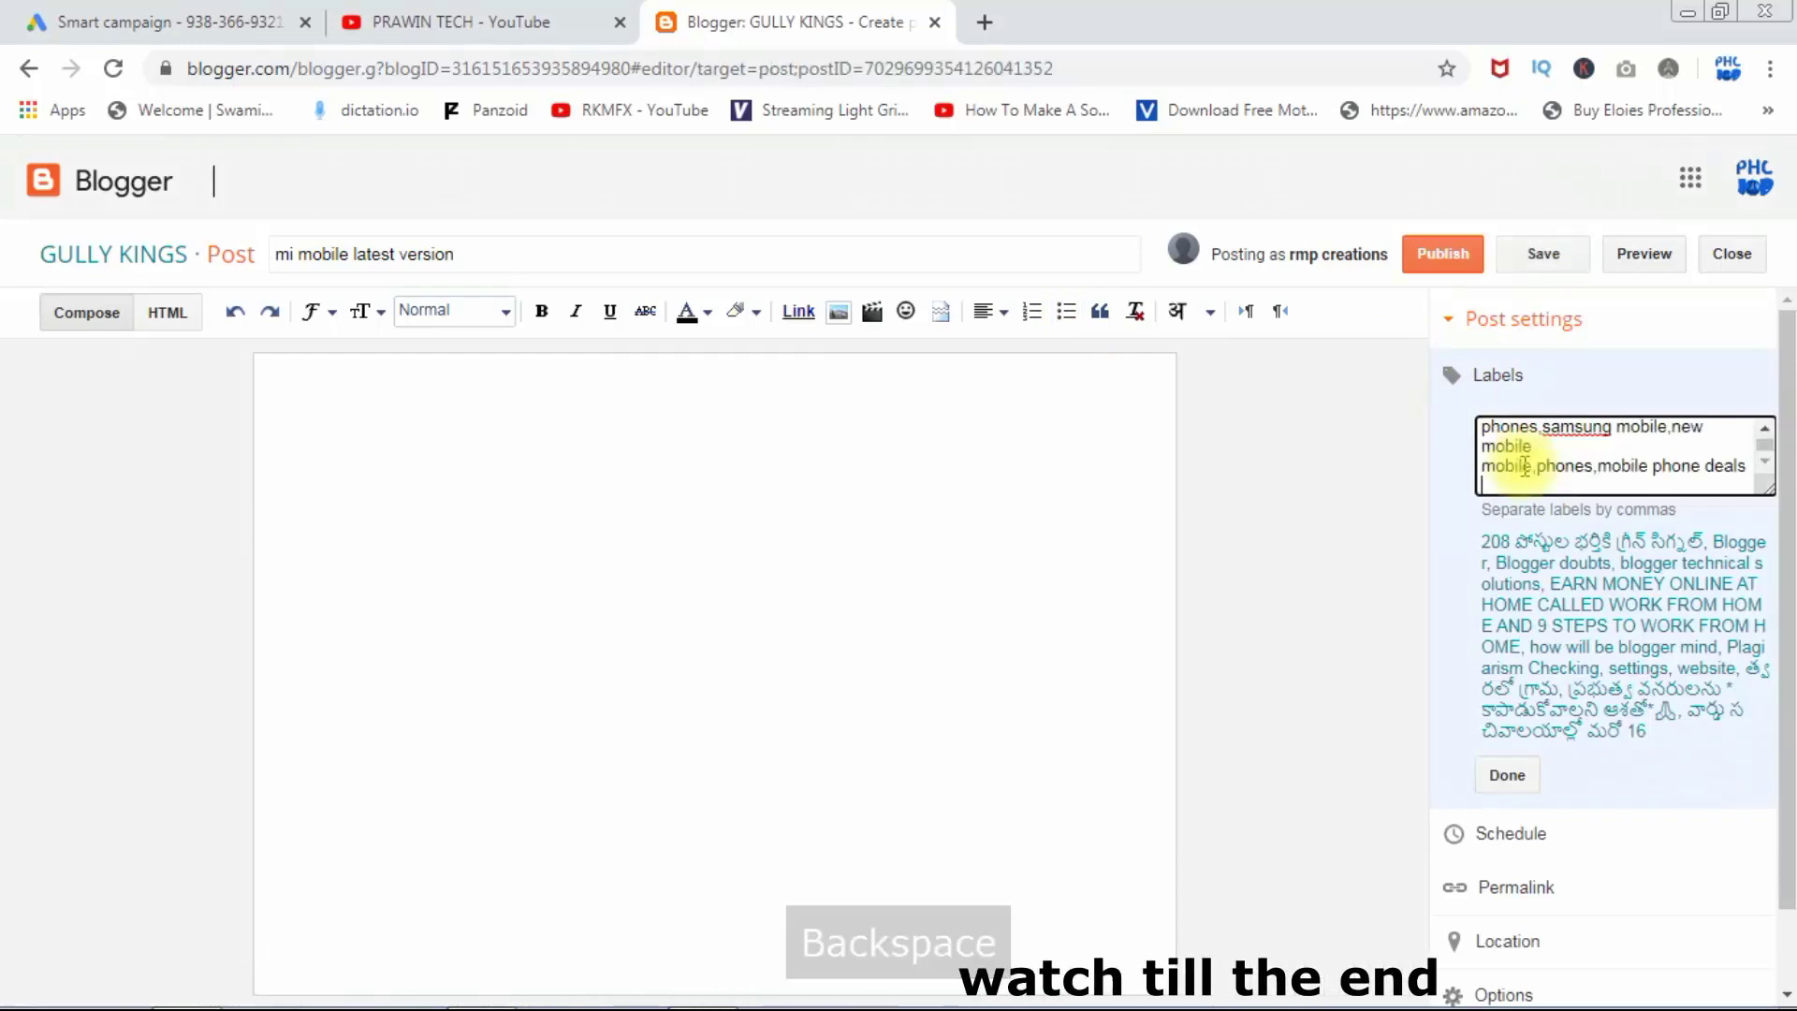
pyautogui.press('Return')
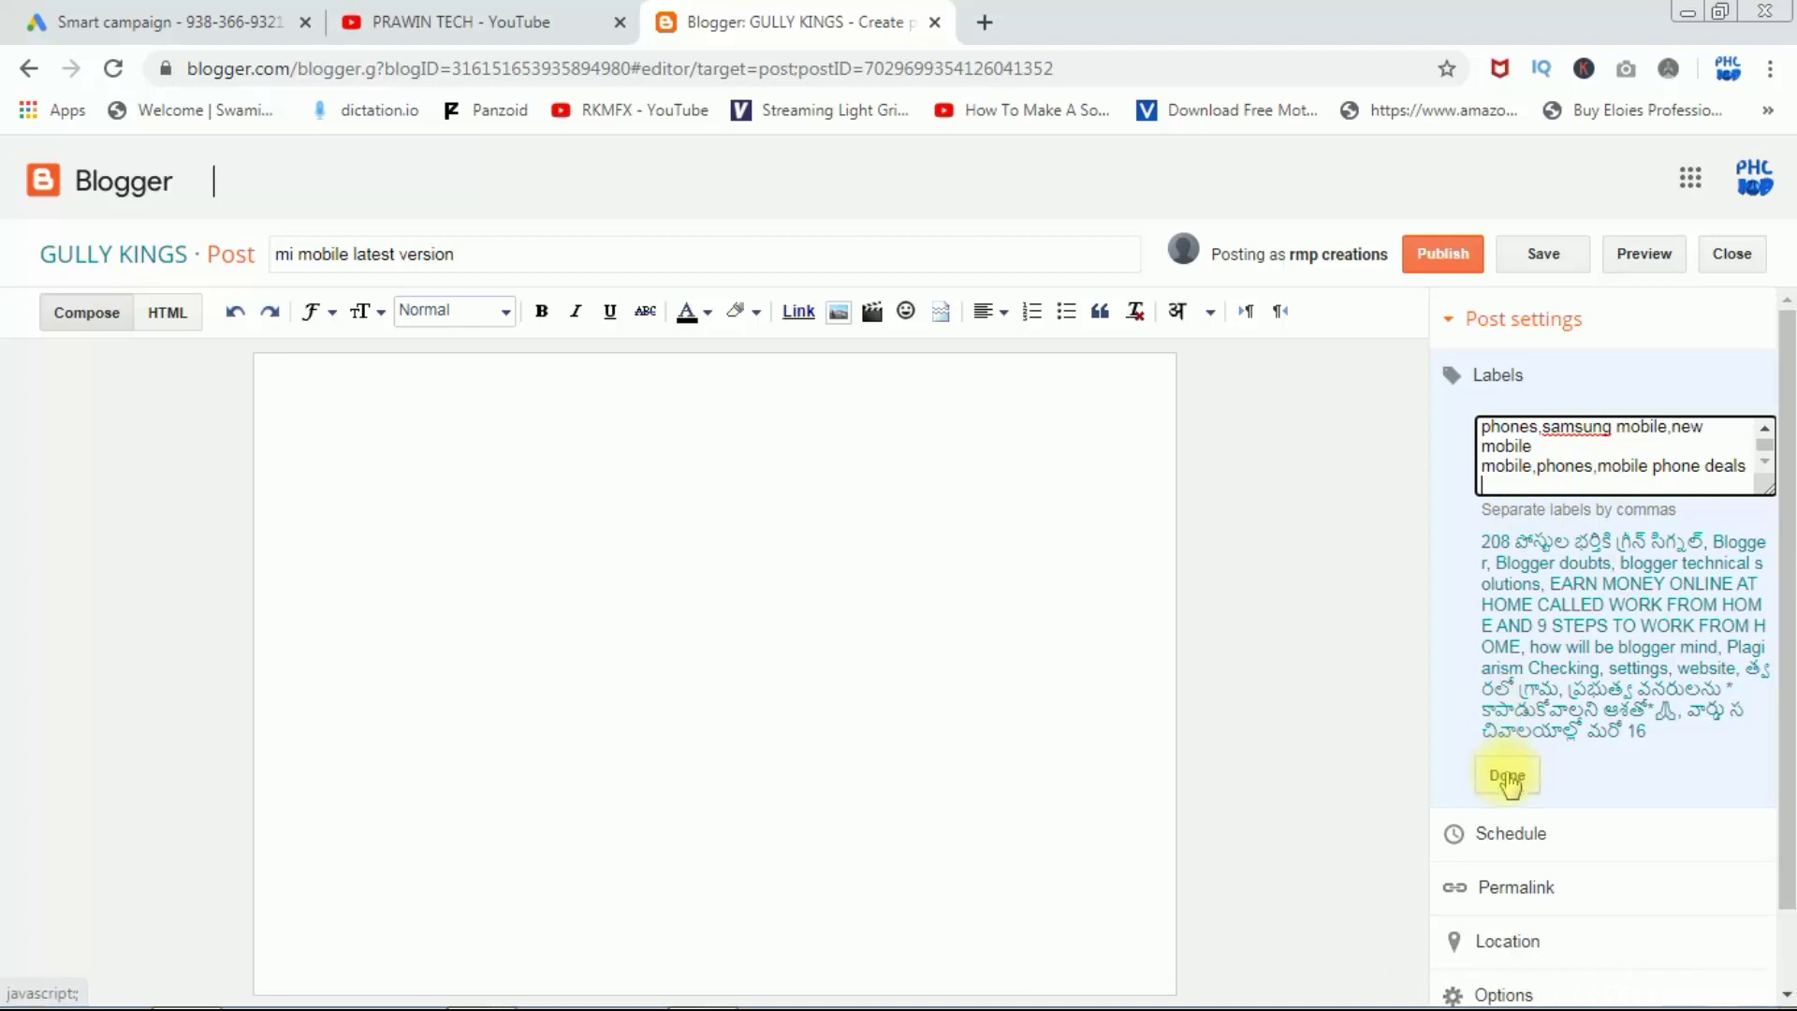
pyautogui.click(1558, 446)
pyautogui.press('Delete')
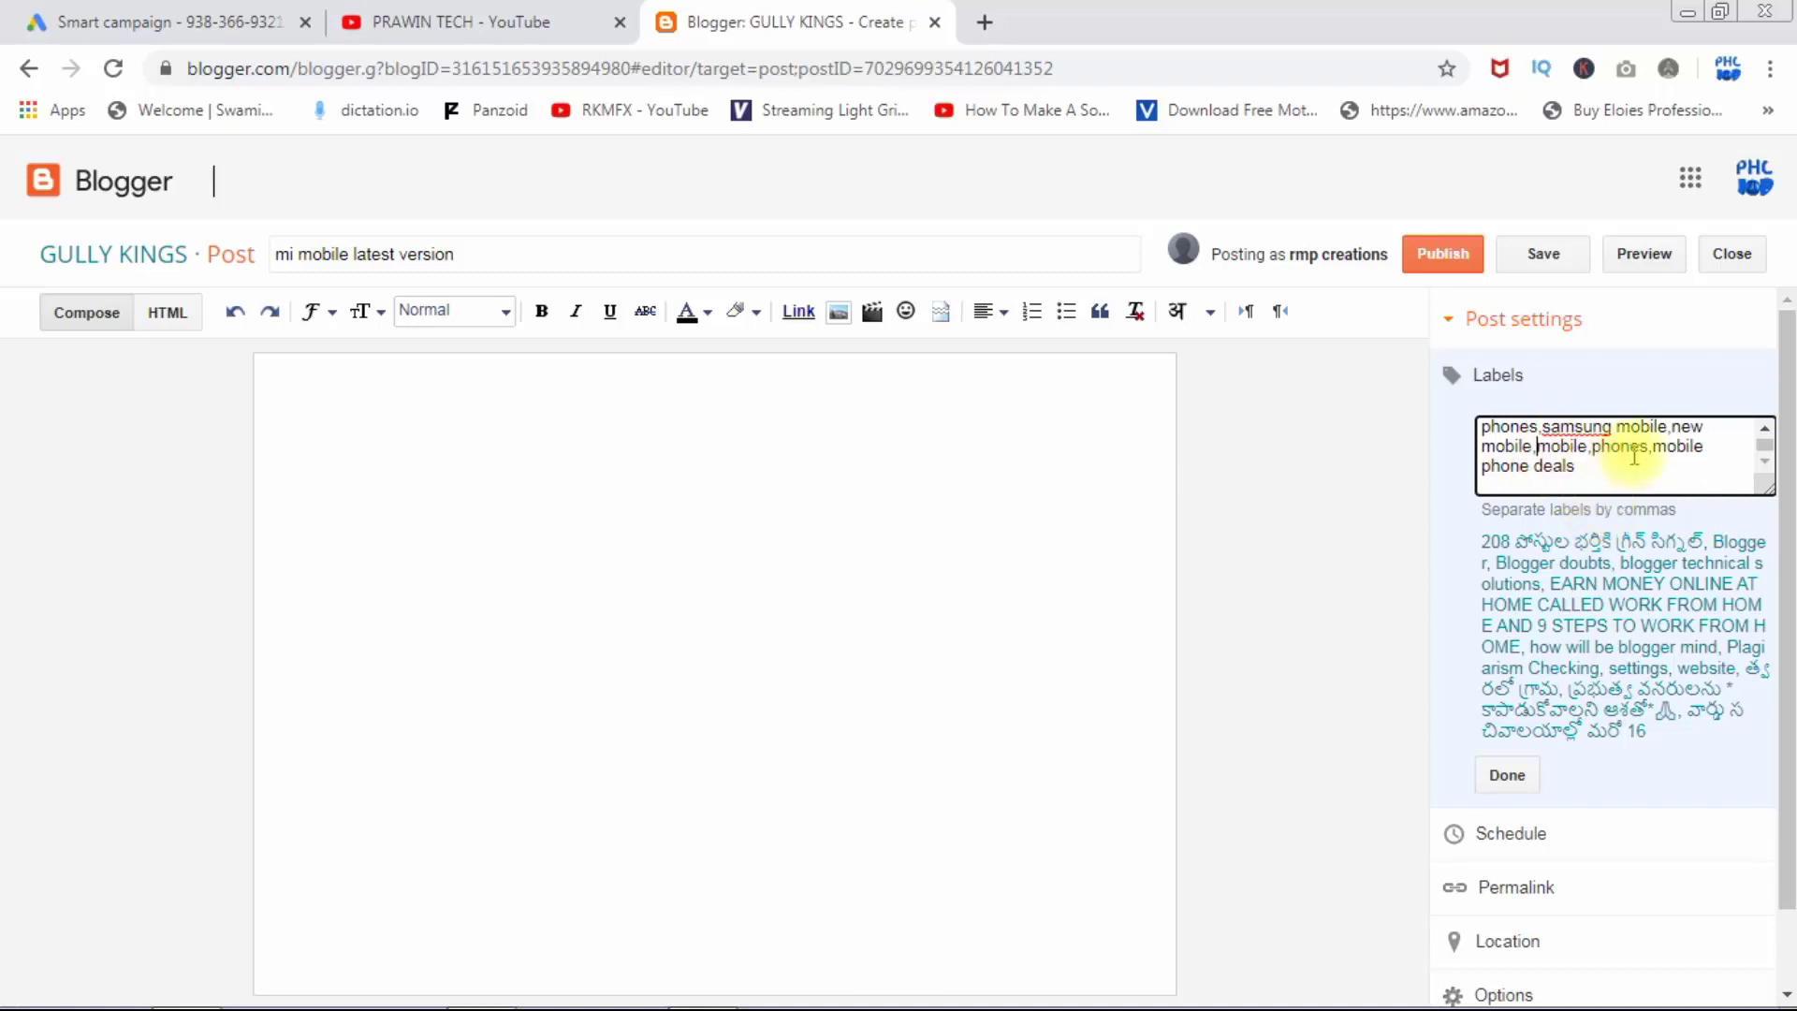
pyautogui.click(1524, 777)
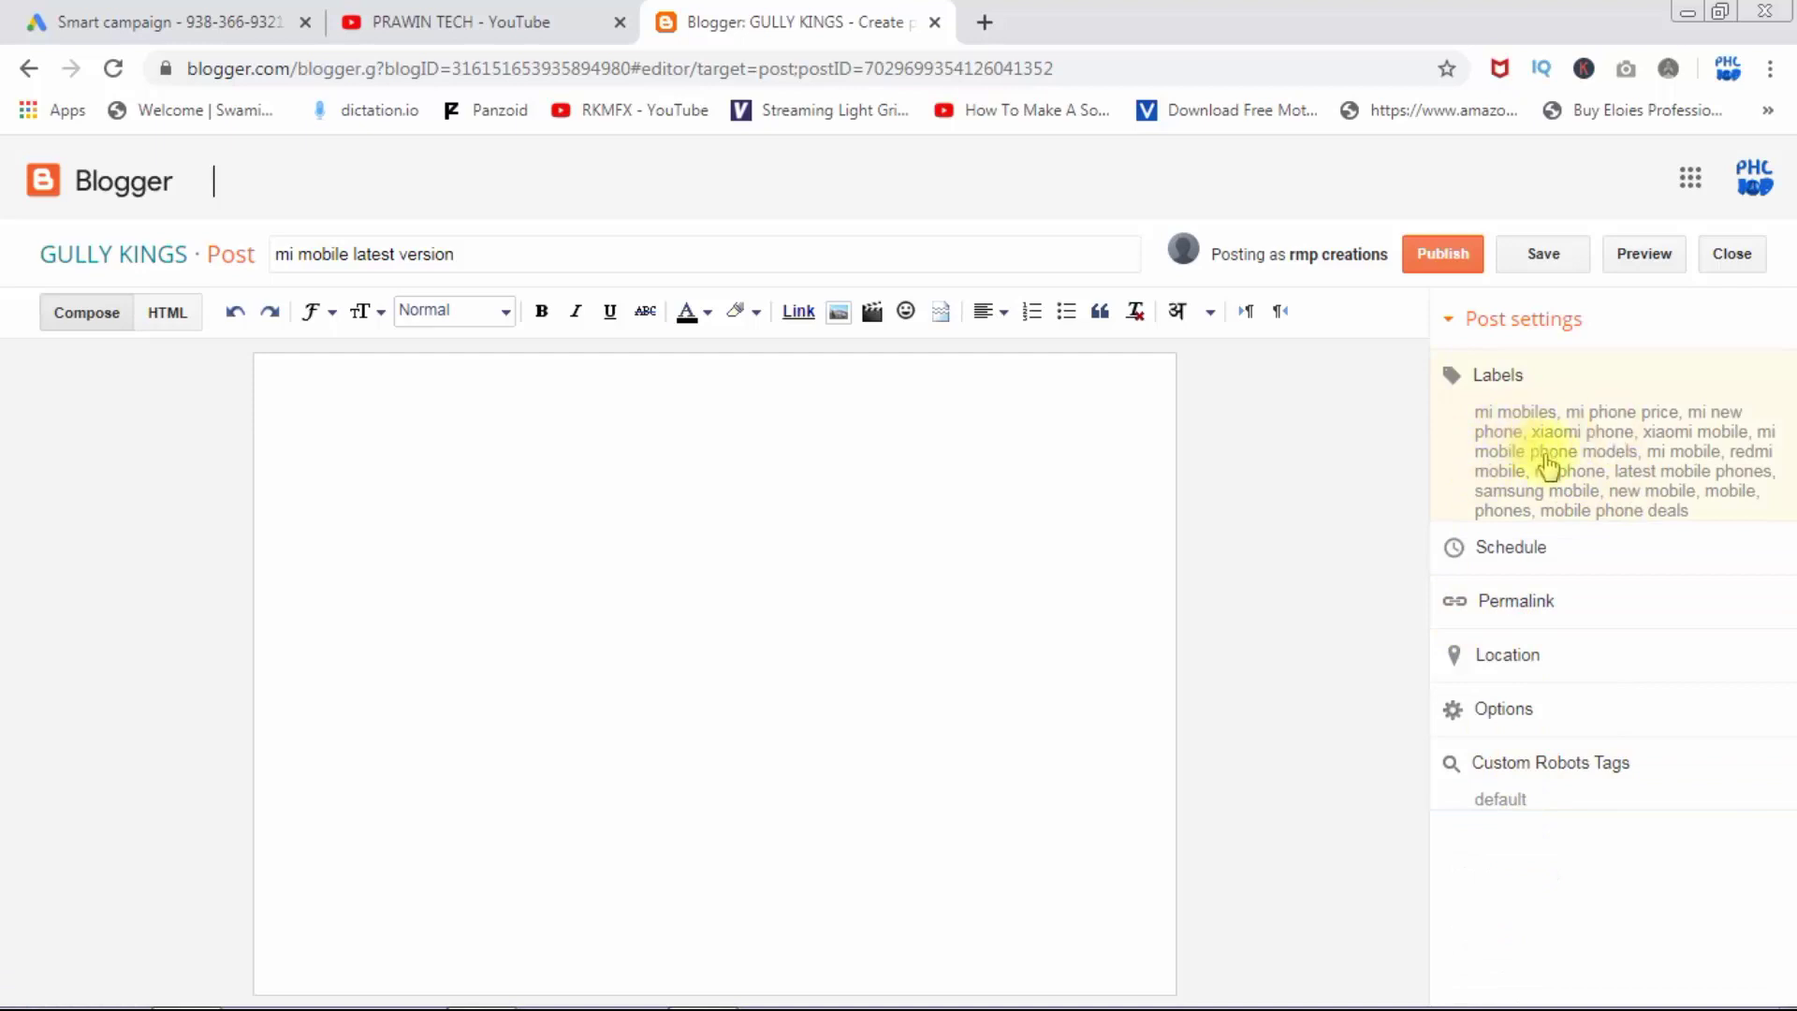
# Review the keyword themes in the Google Ads campaign, the uploads on the PRAWIN TECH YouTube page, and the Blogger post draft
pyautogui.click(220, 20)
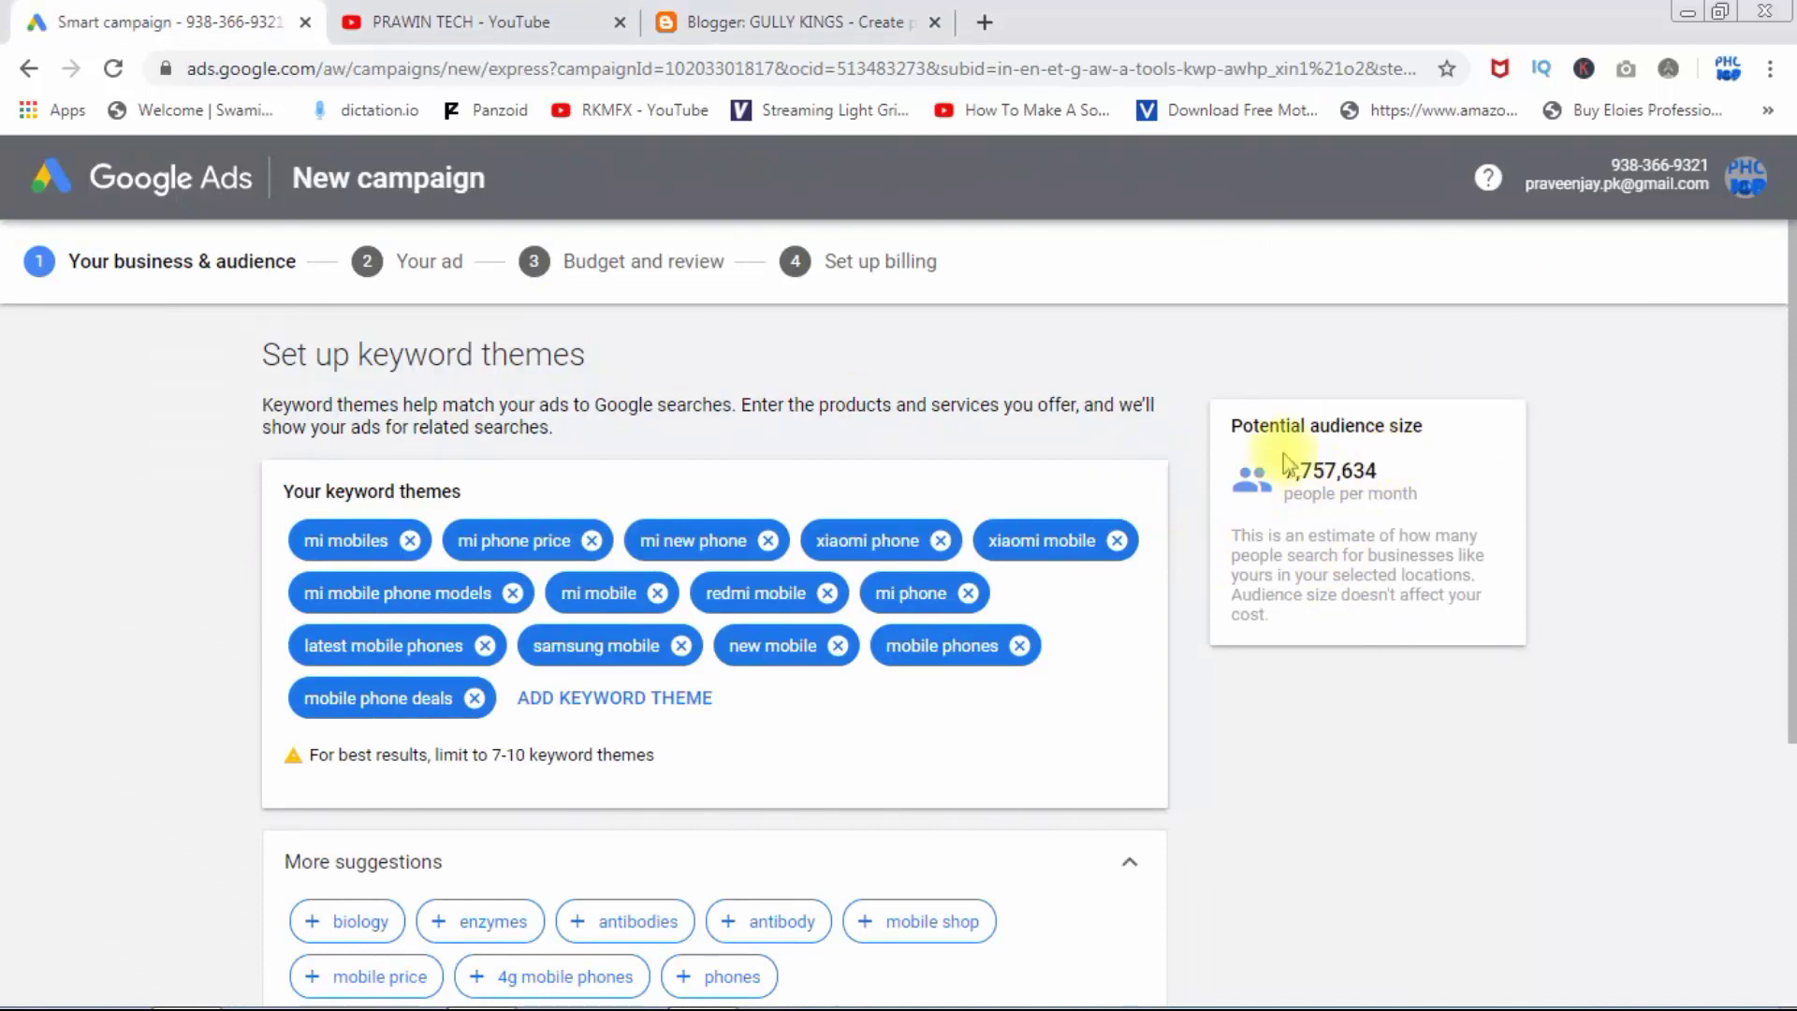
pyautogui.click(541, 9)
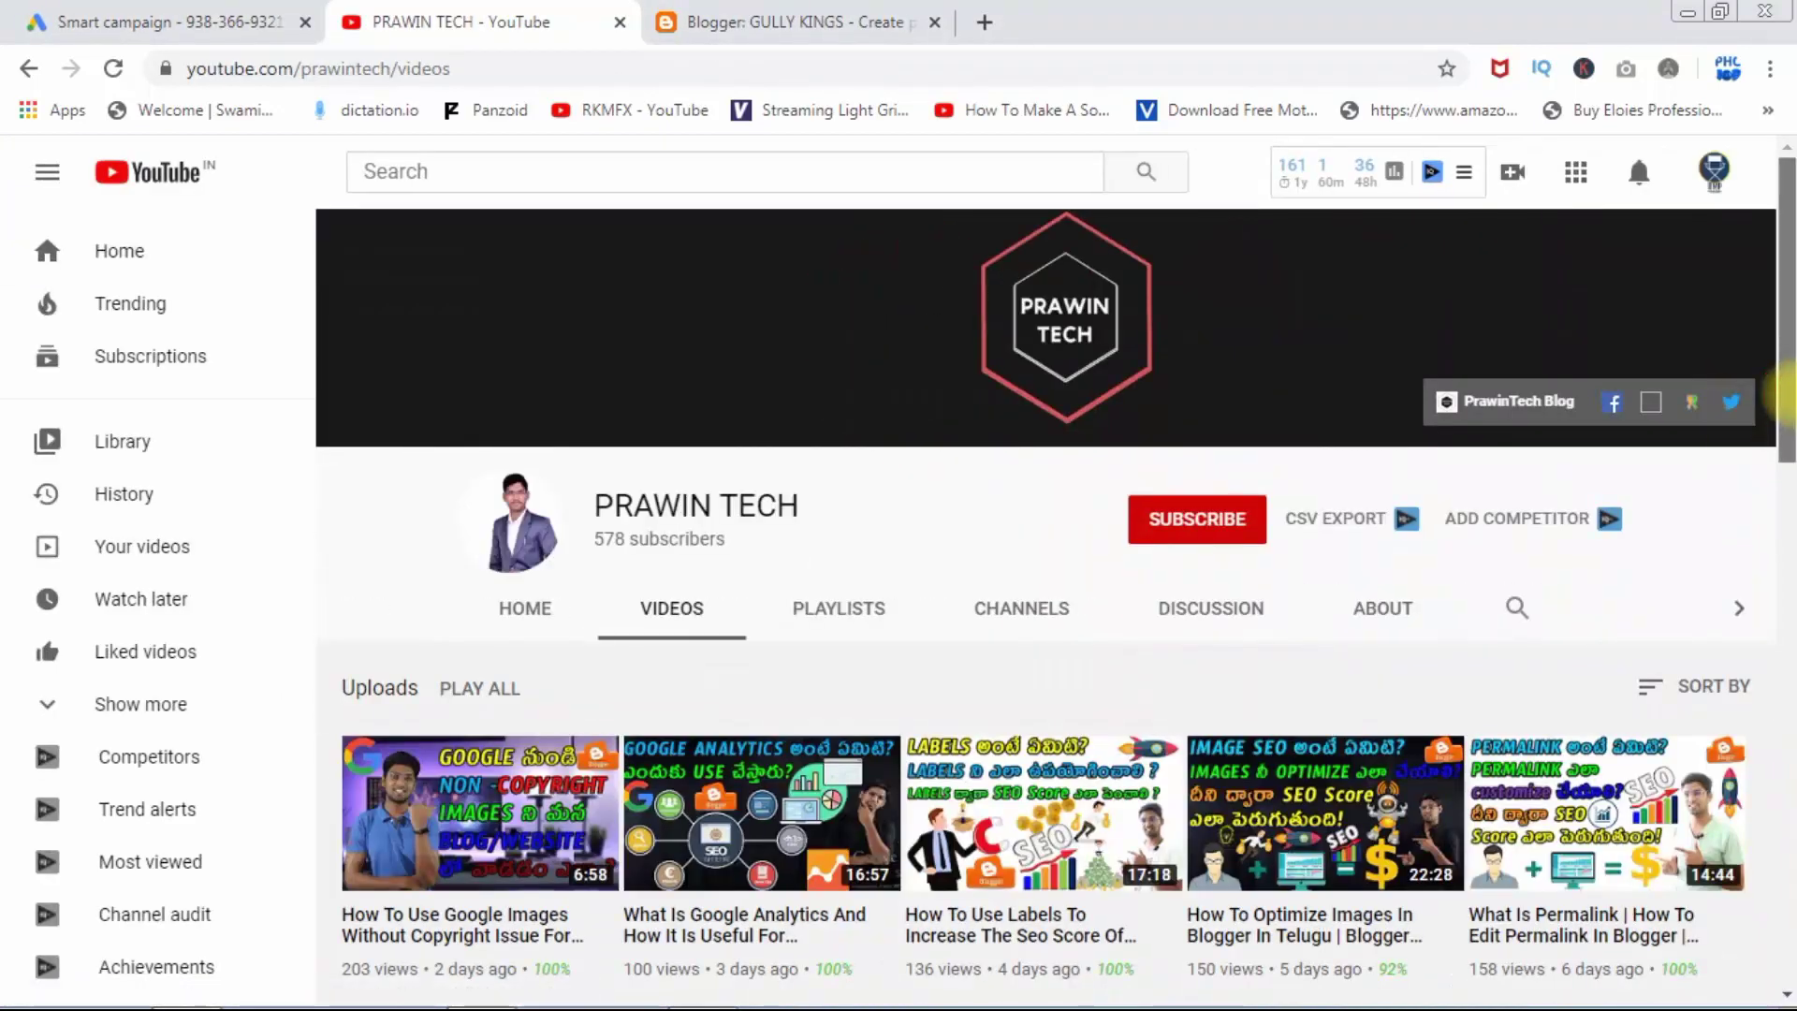
pyautogui.scroll(-1, 1778, 421)
pyautogui.scroll(-1, 1787, 421)
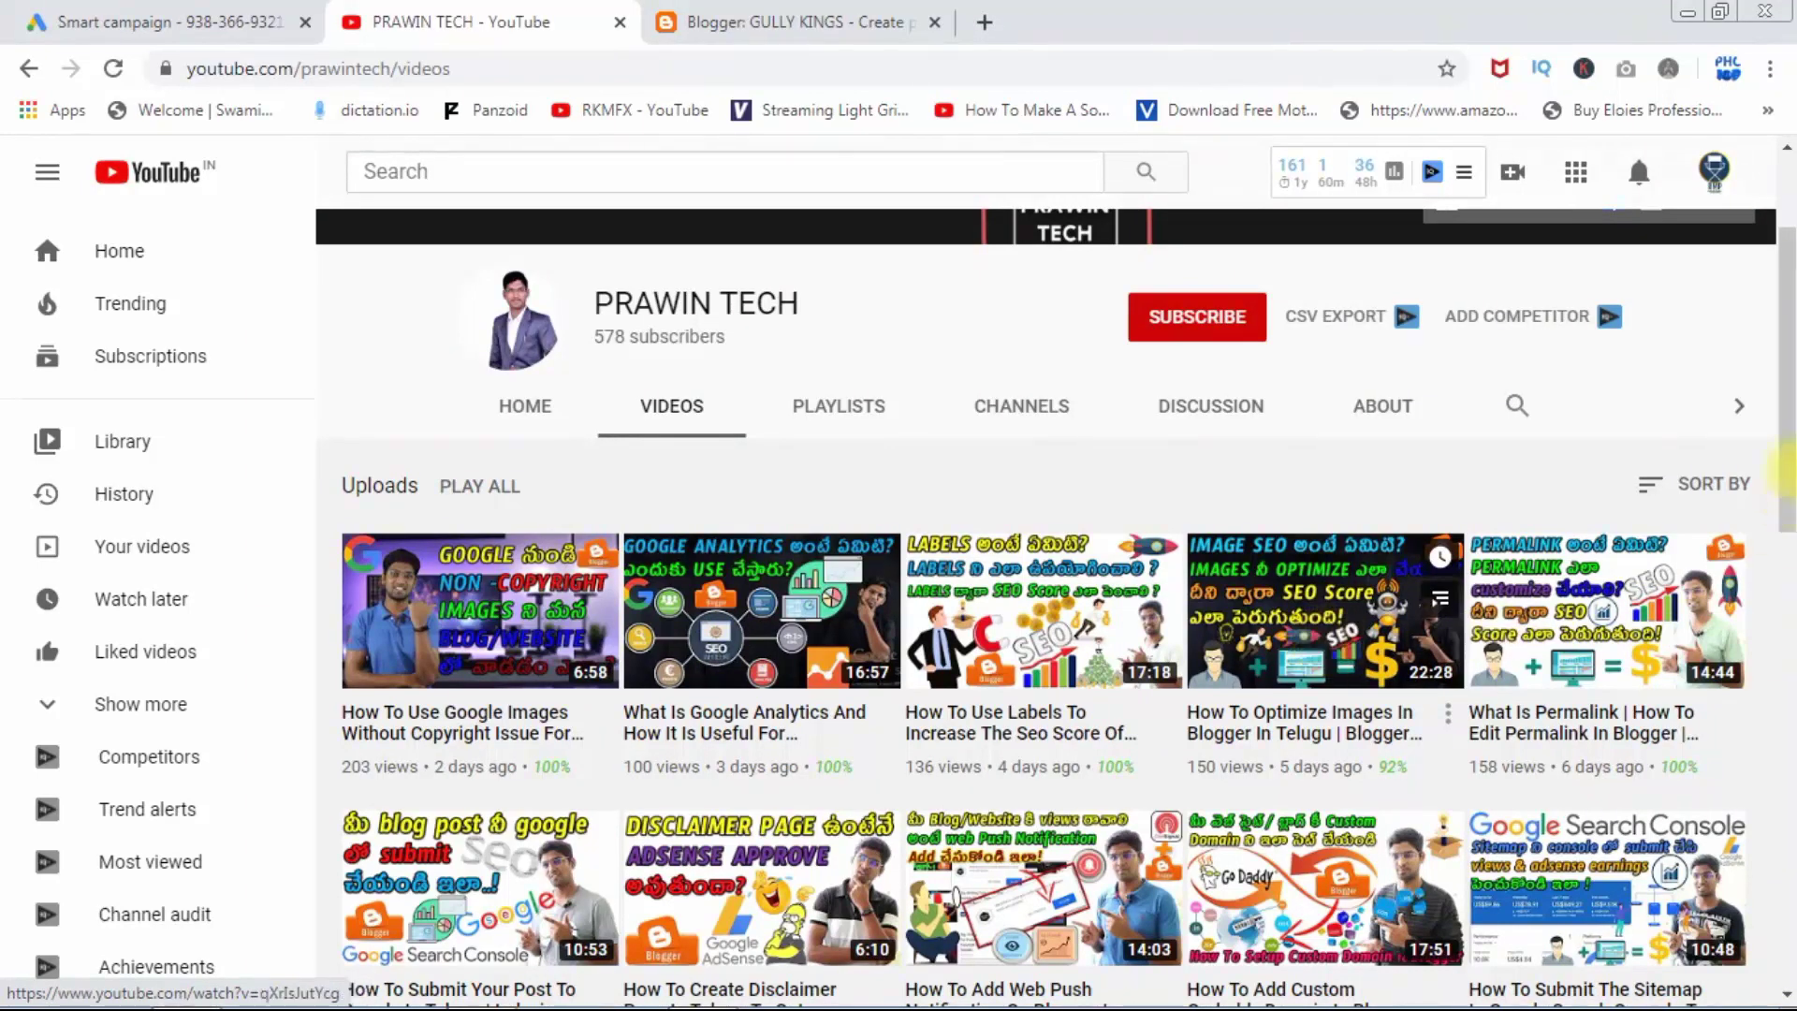
pyautogui.scroll(-1, 1783, 451)
pyautogui.moveTo(1783, 451)
pyautogui.mouseDown()
pyautogui.moveTo(1784, 476)
pyautogui.moveTo(1783, 432)
pyautogui.mouseUp()
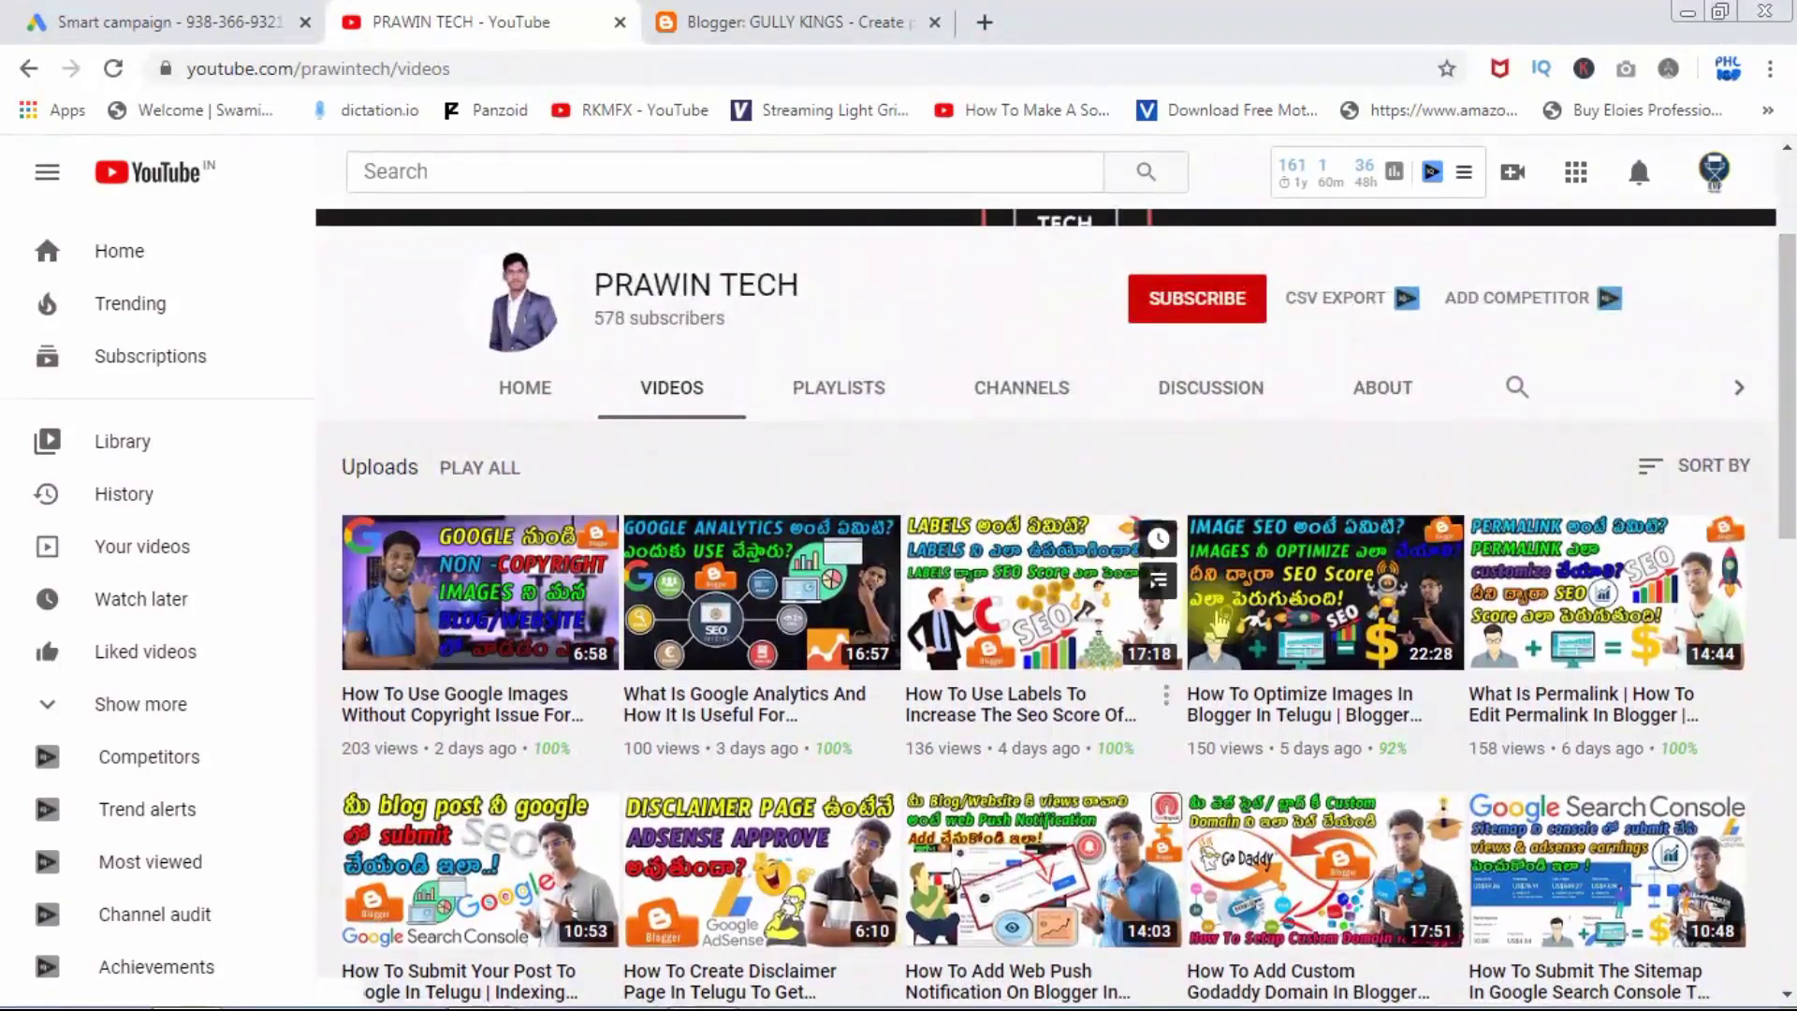
pyautogui.click(224, 21)
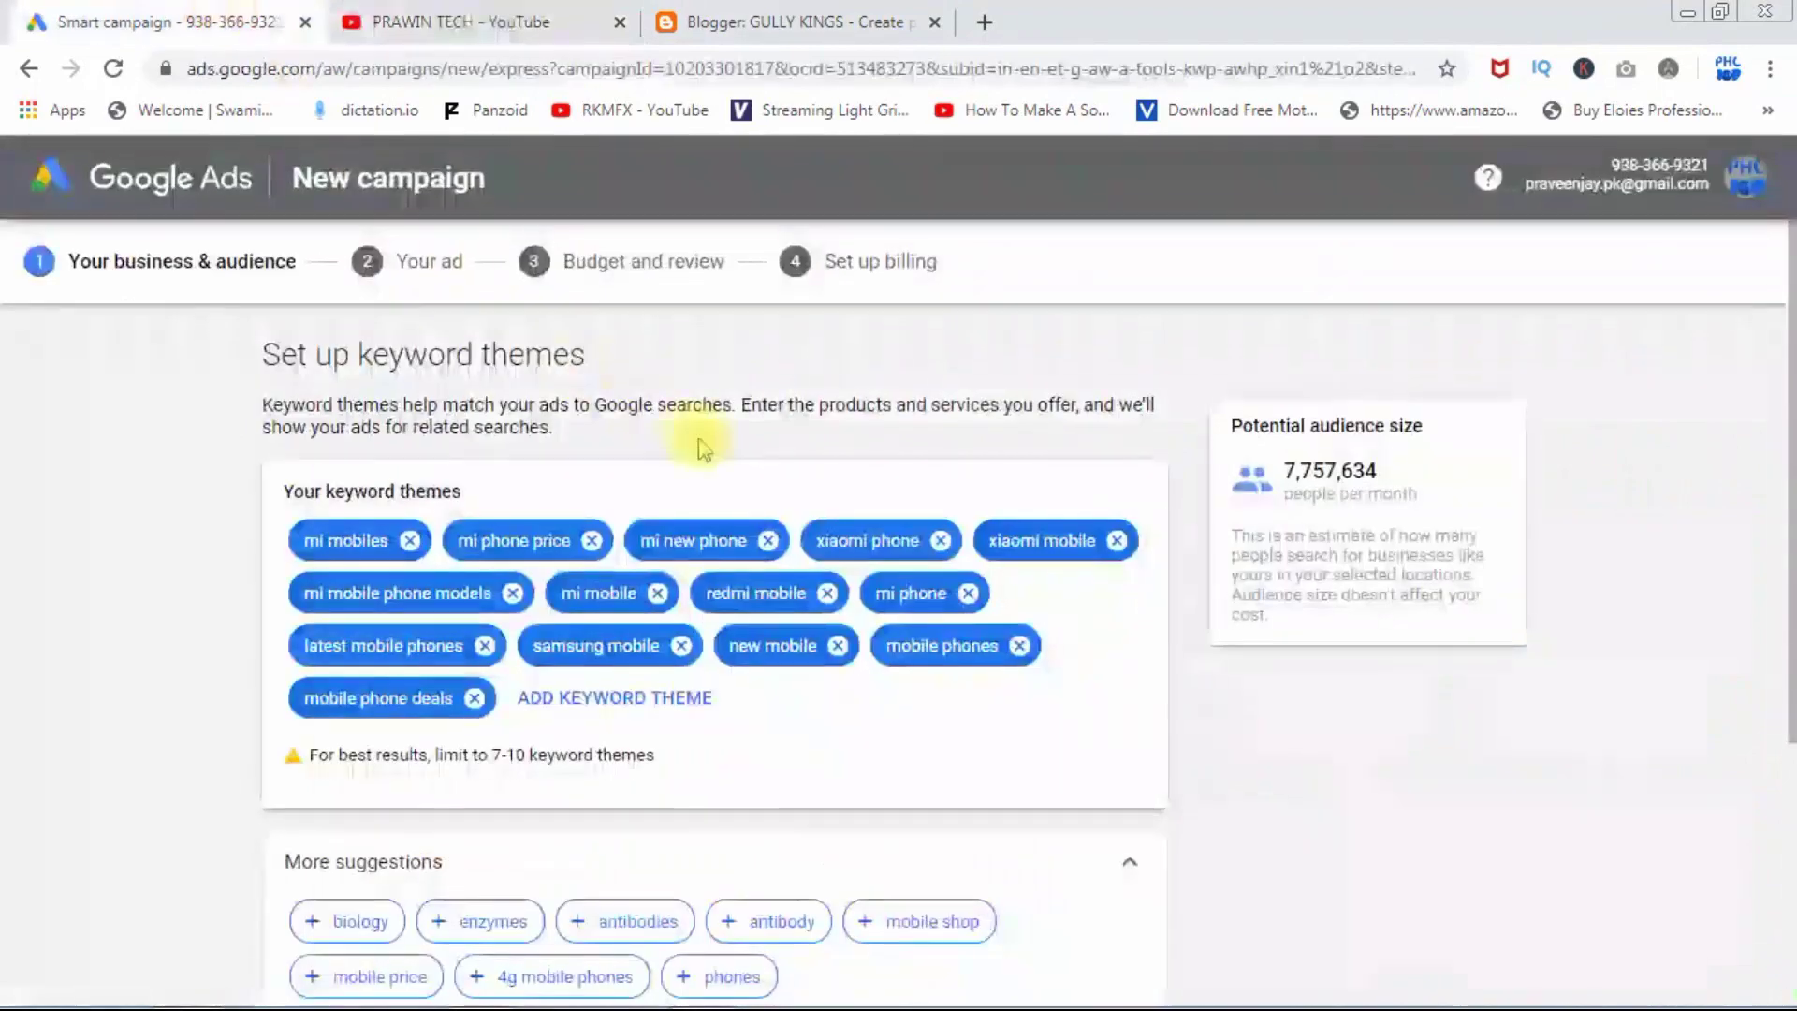
pyautogui.click(739, 13)
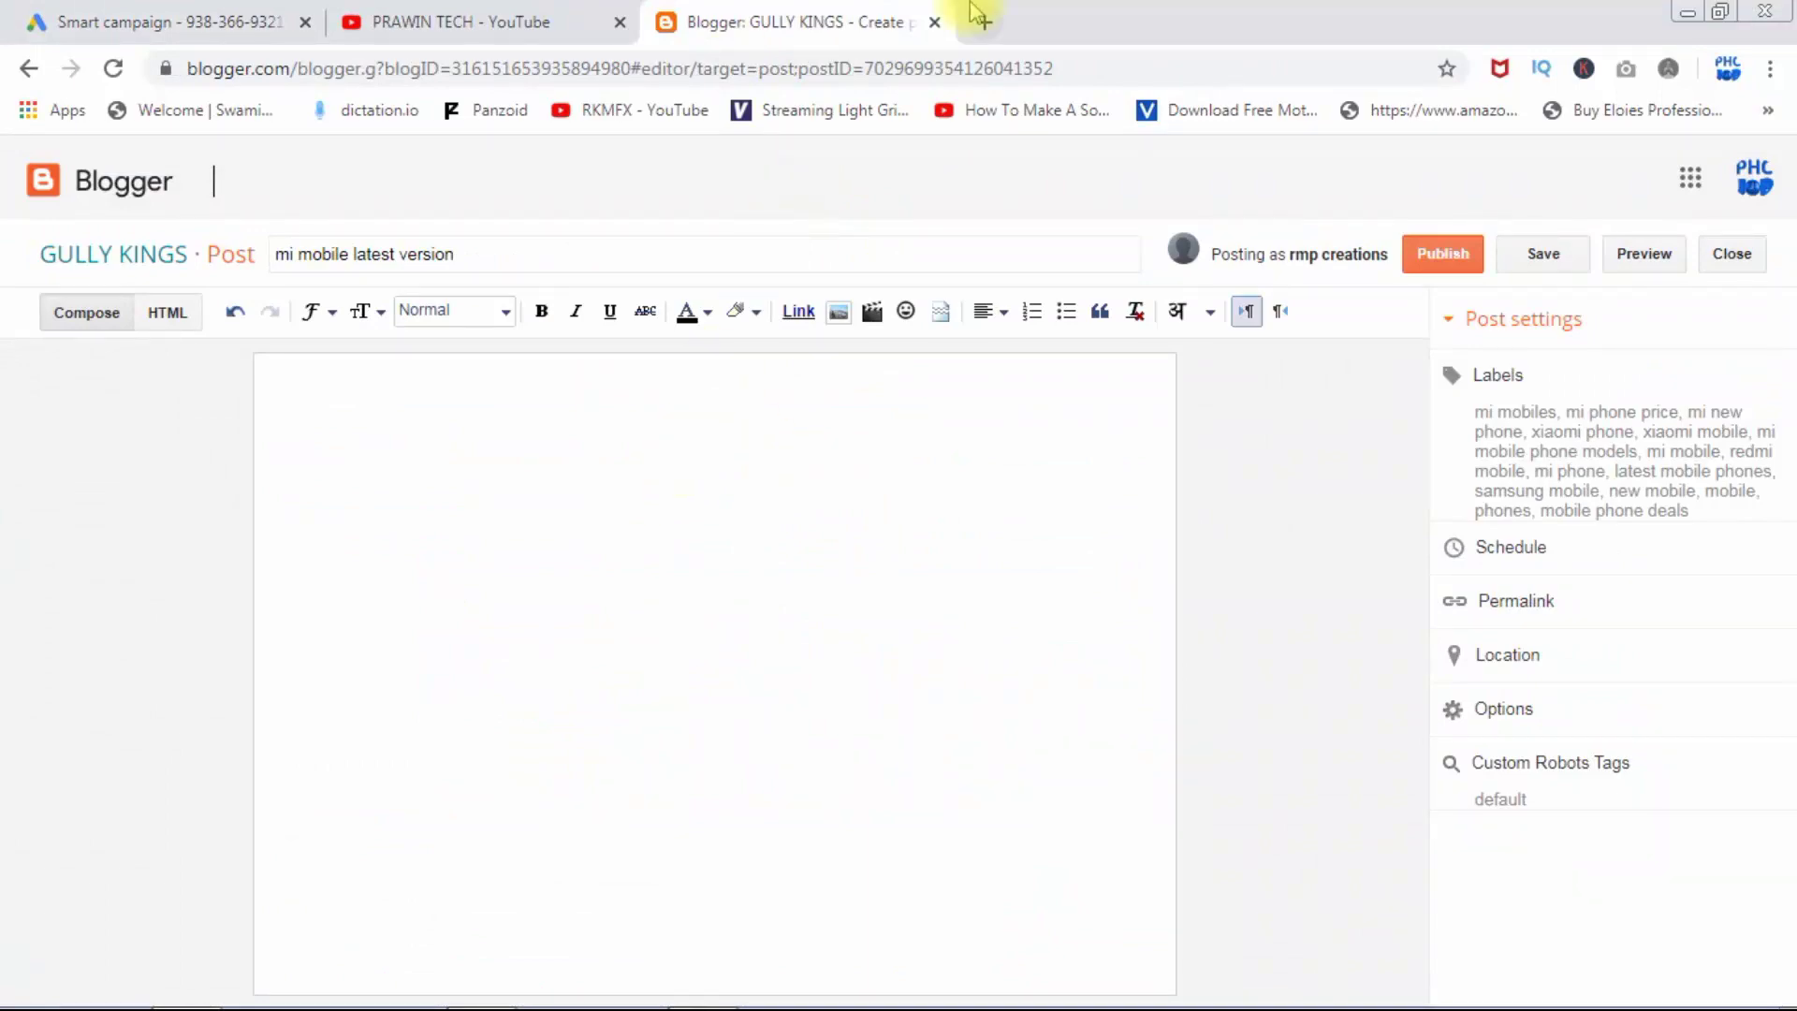
pyautogui.click(529, 12)
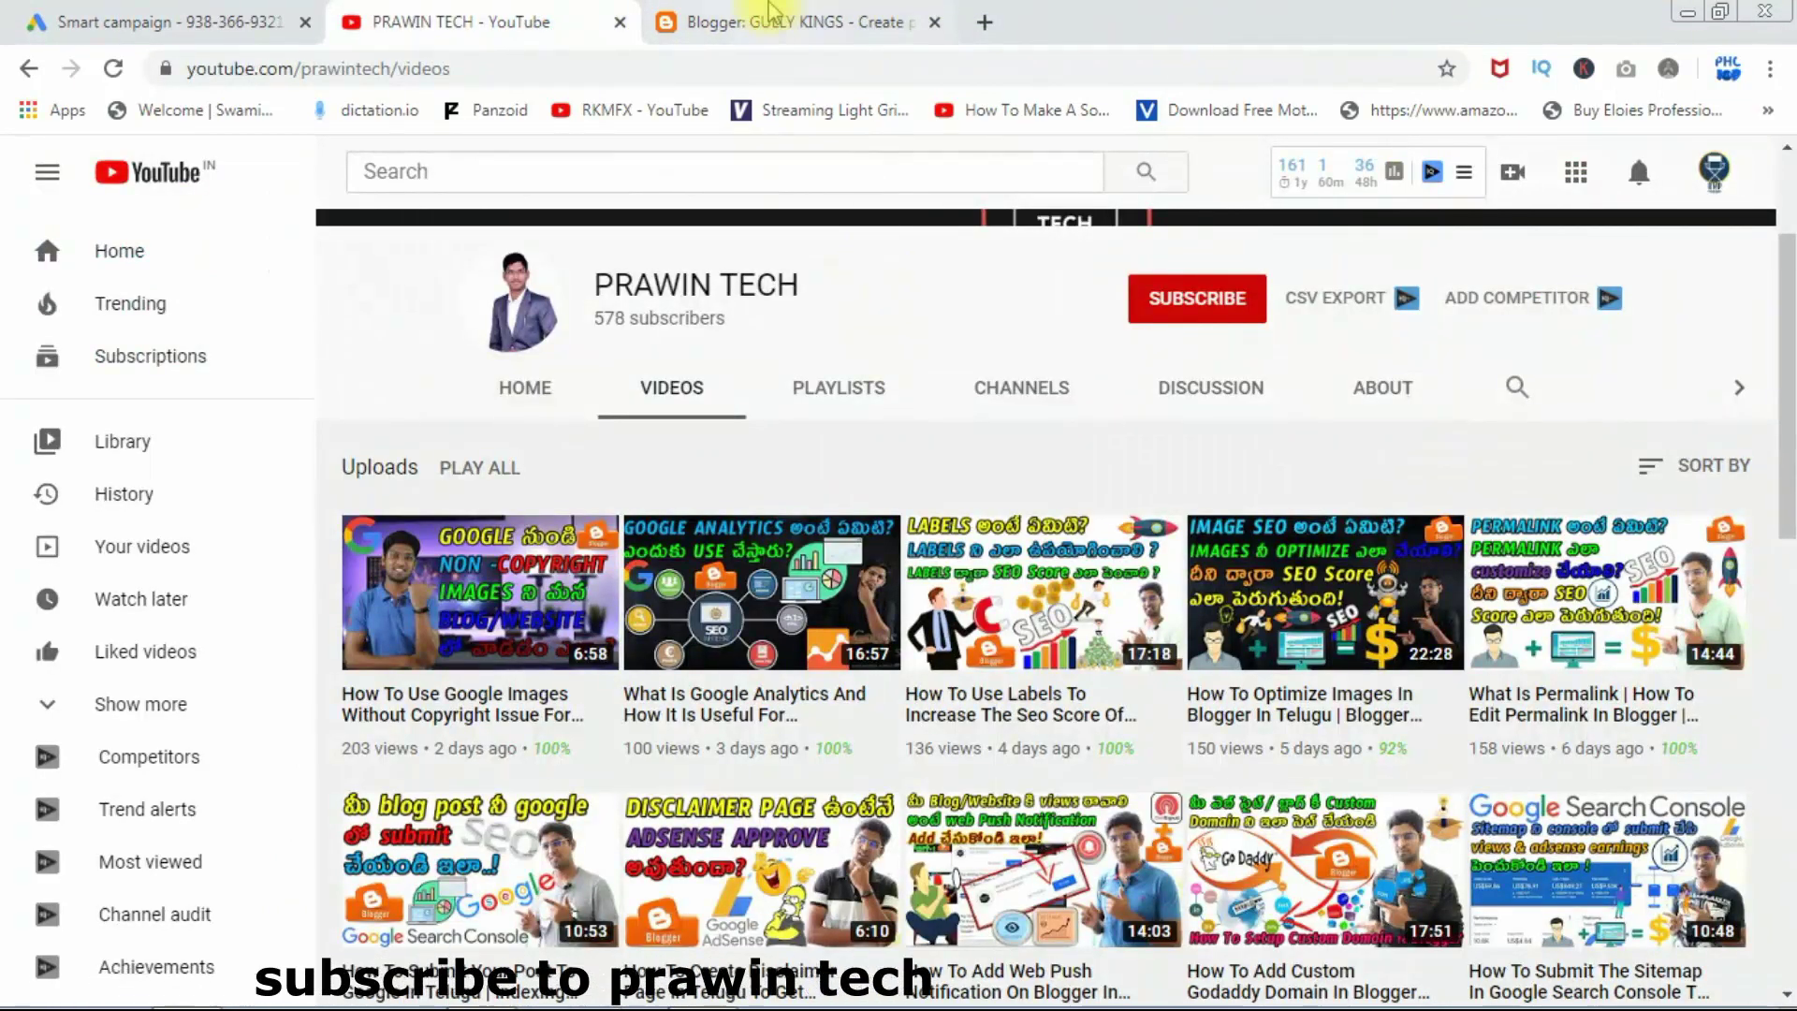
# Remove every keyword theme from the Google Ads campaign, from mi mobiles through mobile phone deals
pyautogui.click(159, 22)
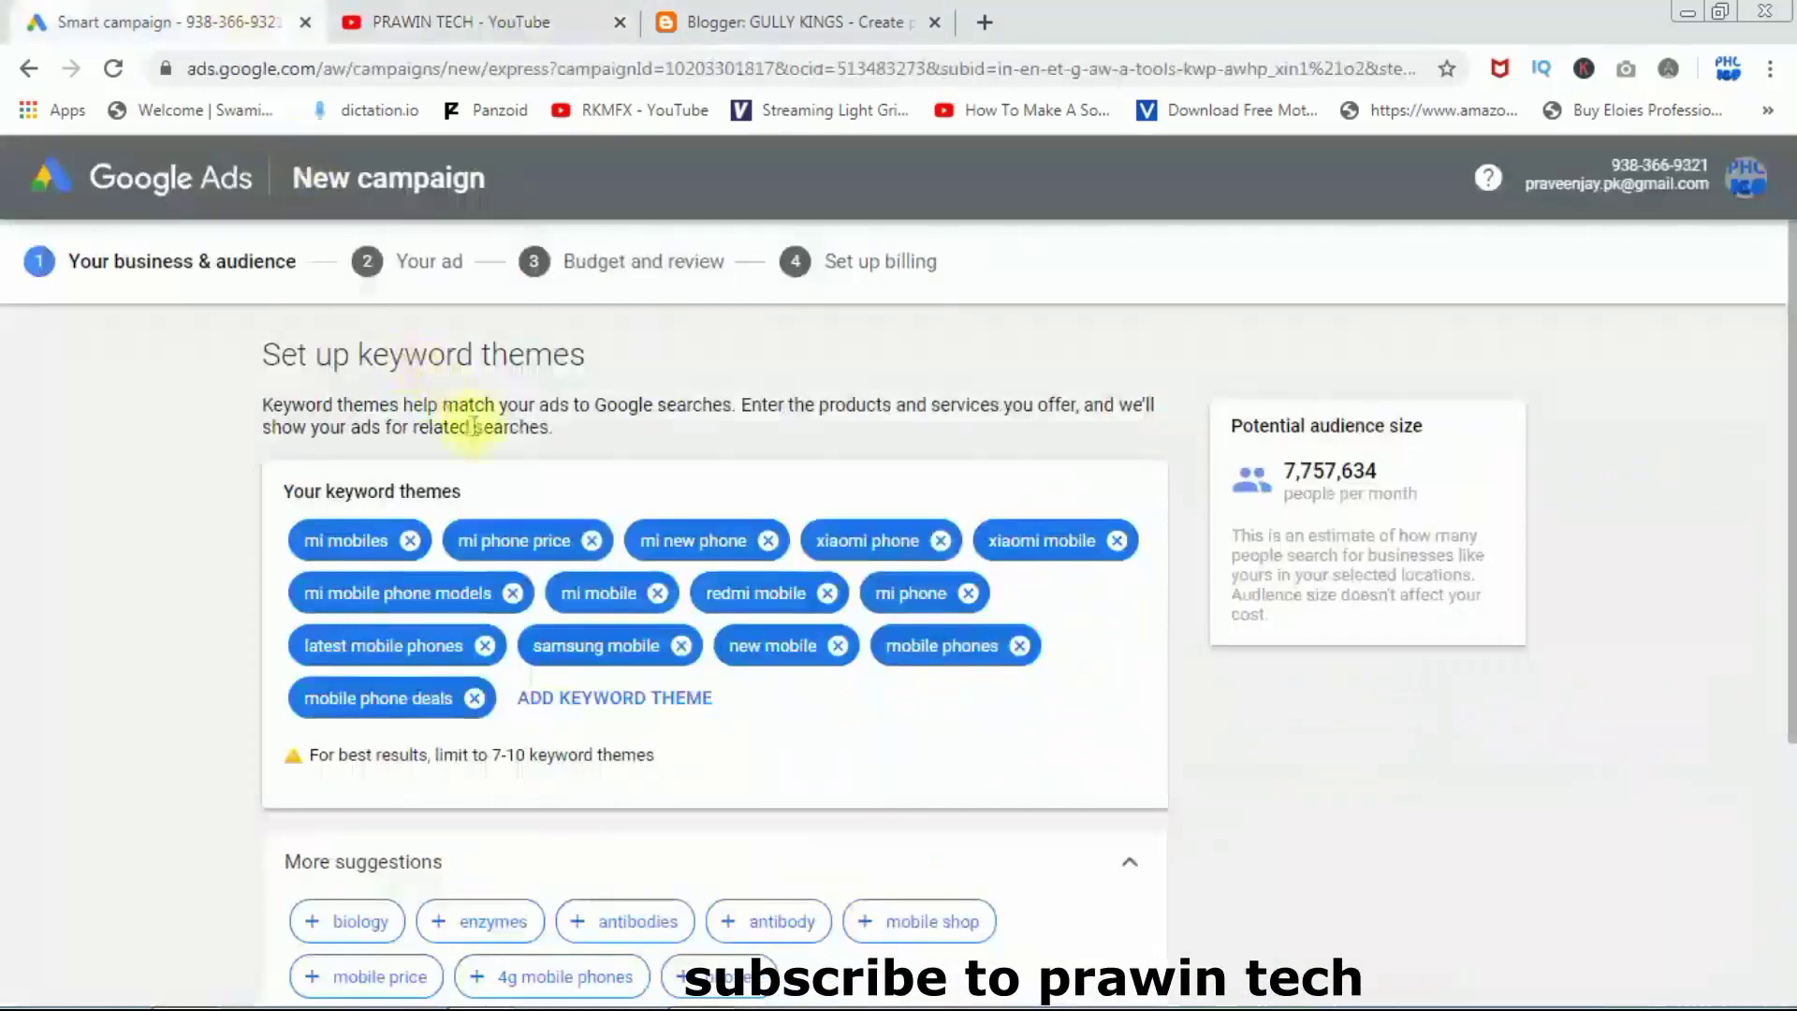
pyautogui.click(409, 540)
pyautogui.click(438, 540)
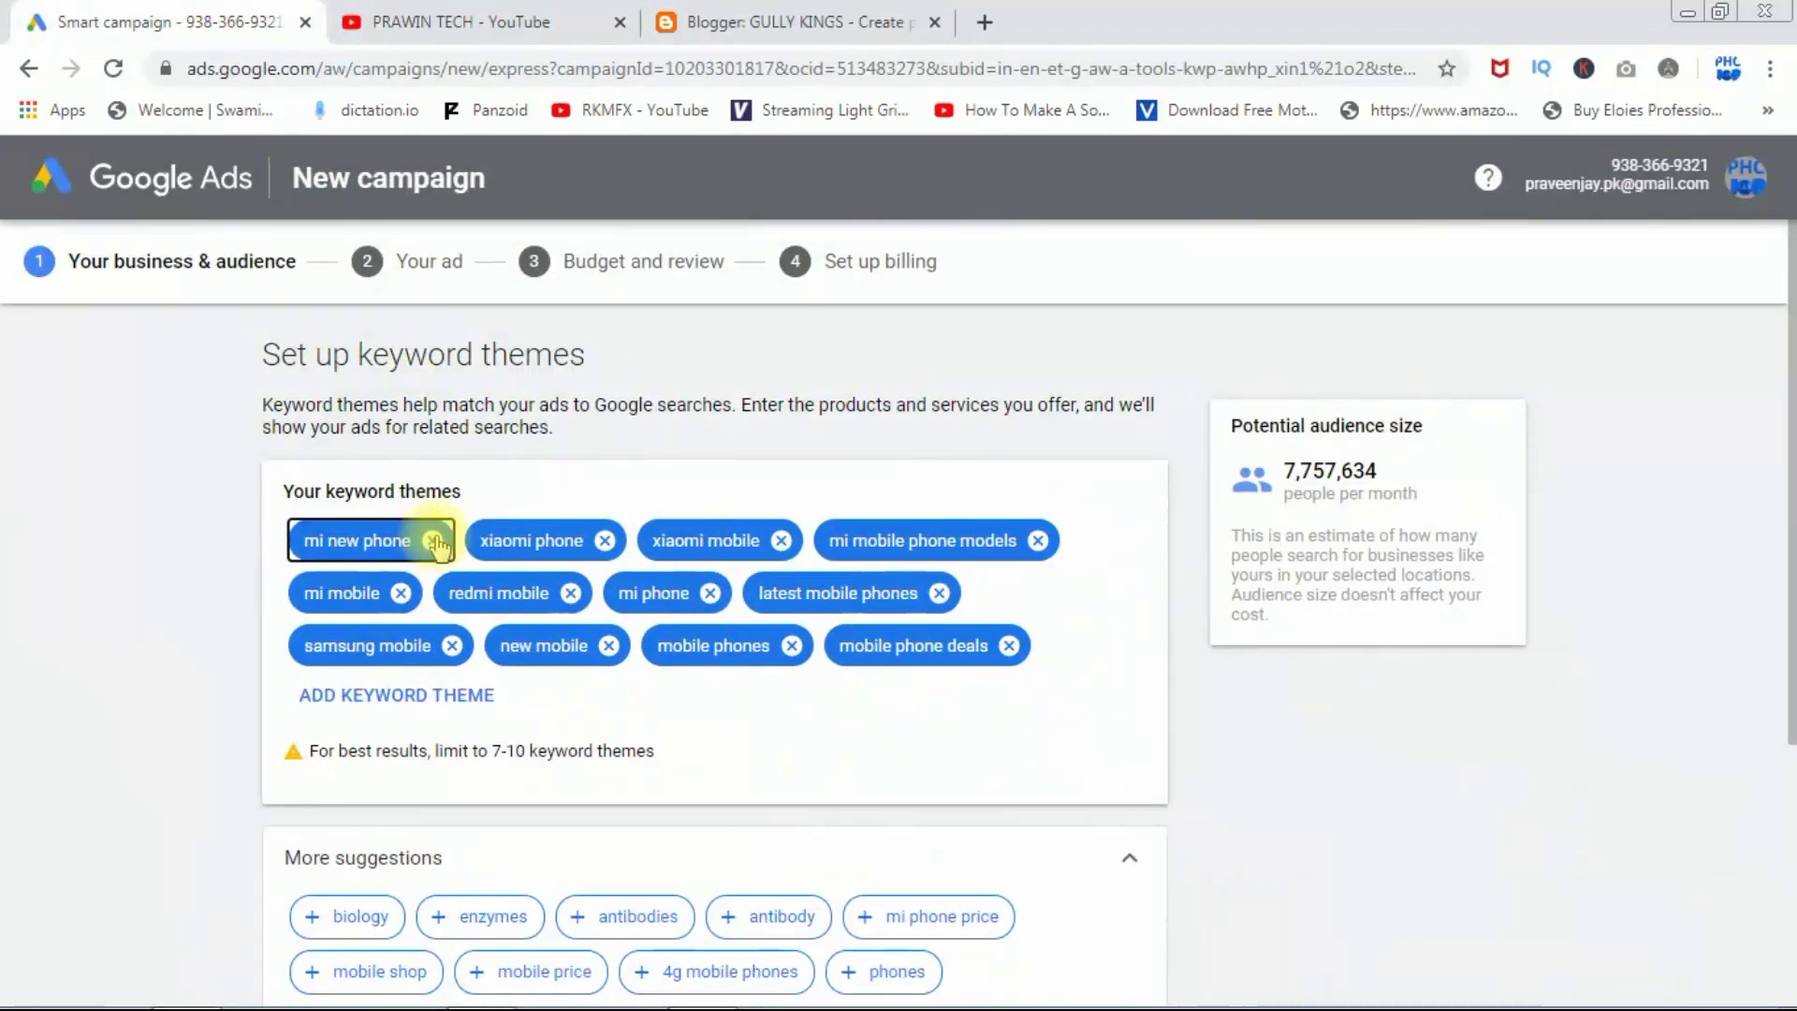
pyautogui.click(430, 540)
pyautogui.click(428, 540)
pyautogui.click(431, 540)
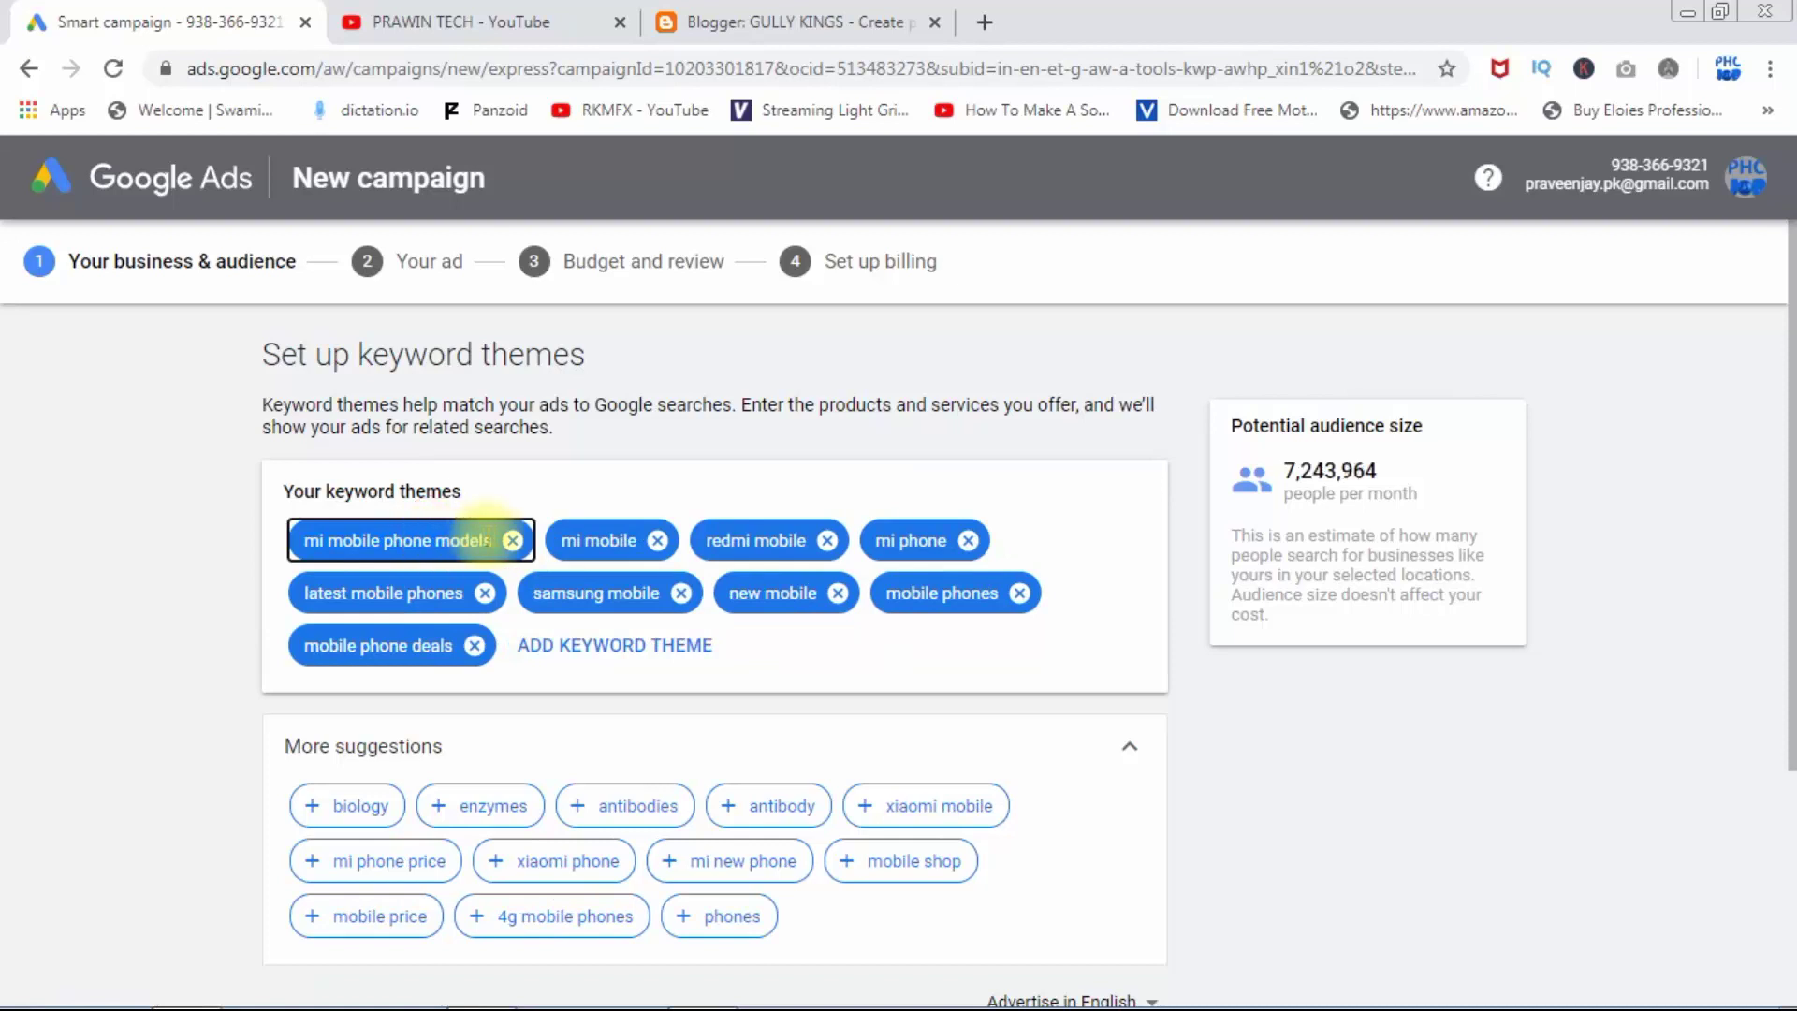
pyautogui.click(513, 540)
pyautogui.click(398, 540)
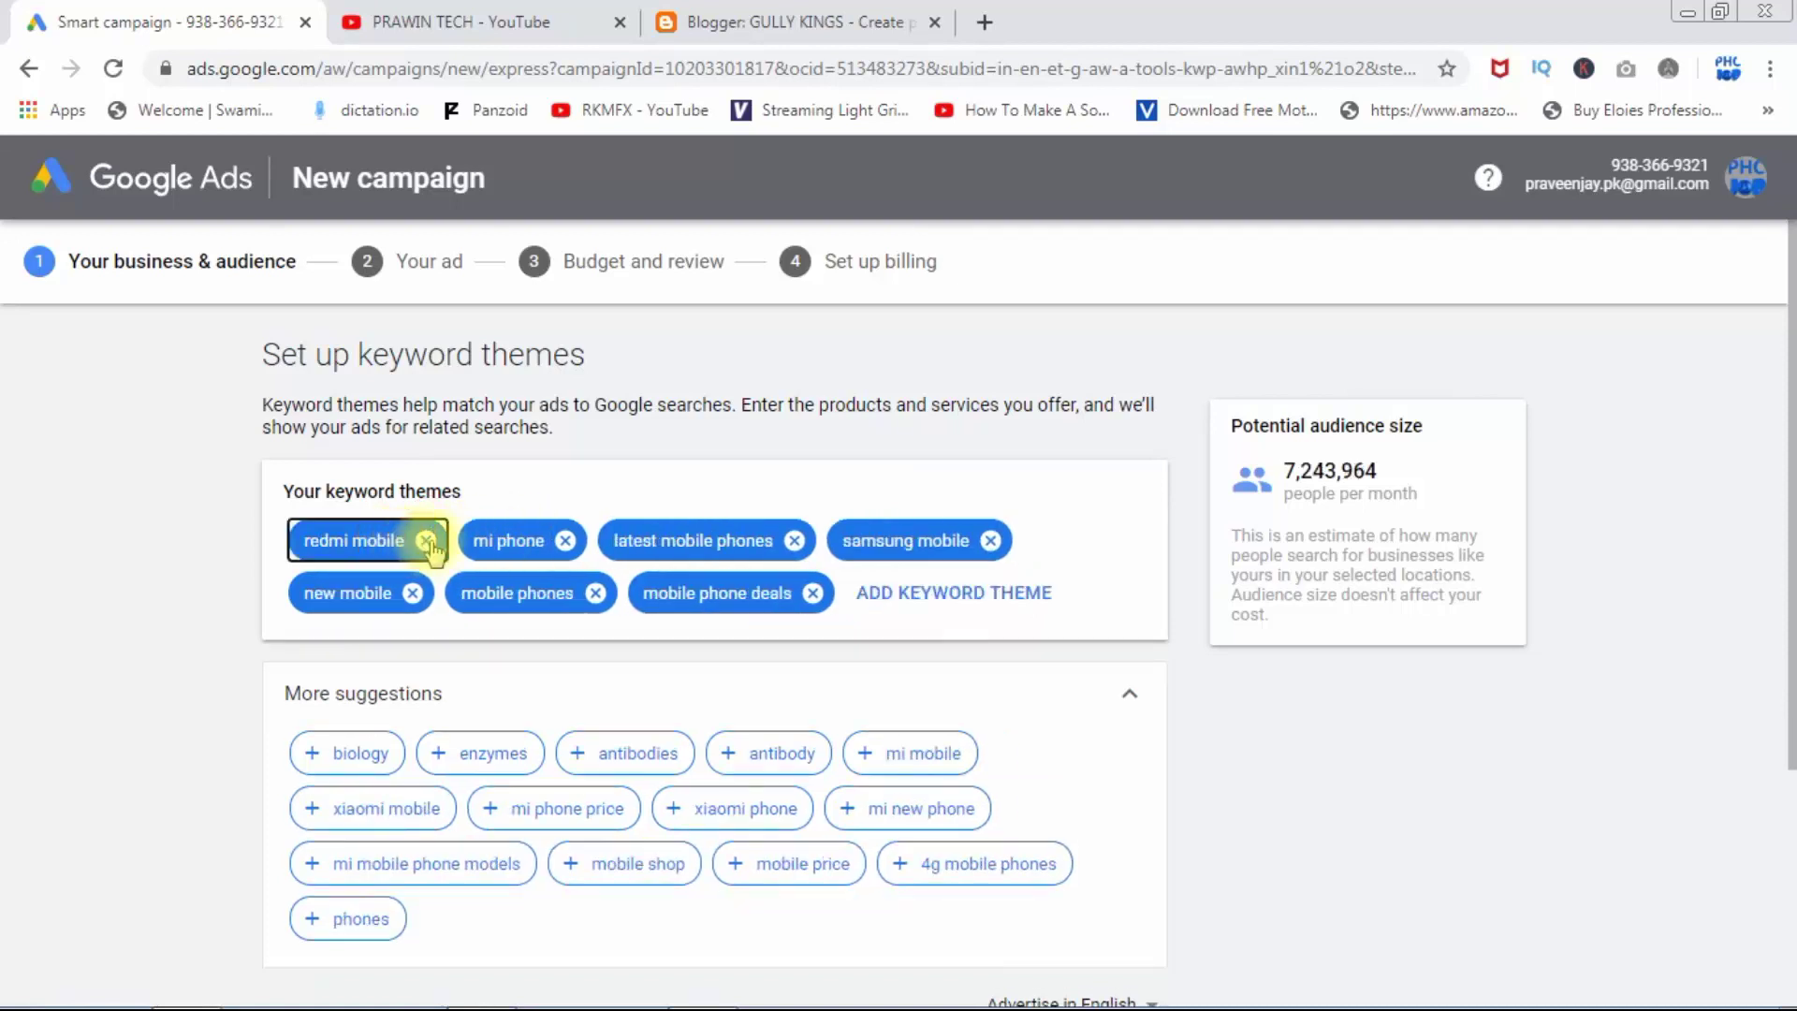
pyautogui.click(427, 541)
pyautogui.click(398, 540)
pyautogui.click(486, 541)
pyautogui.click(450, 540)
pyautogui.click(412, 541)
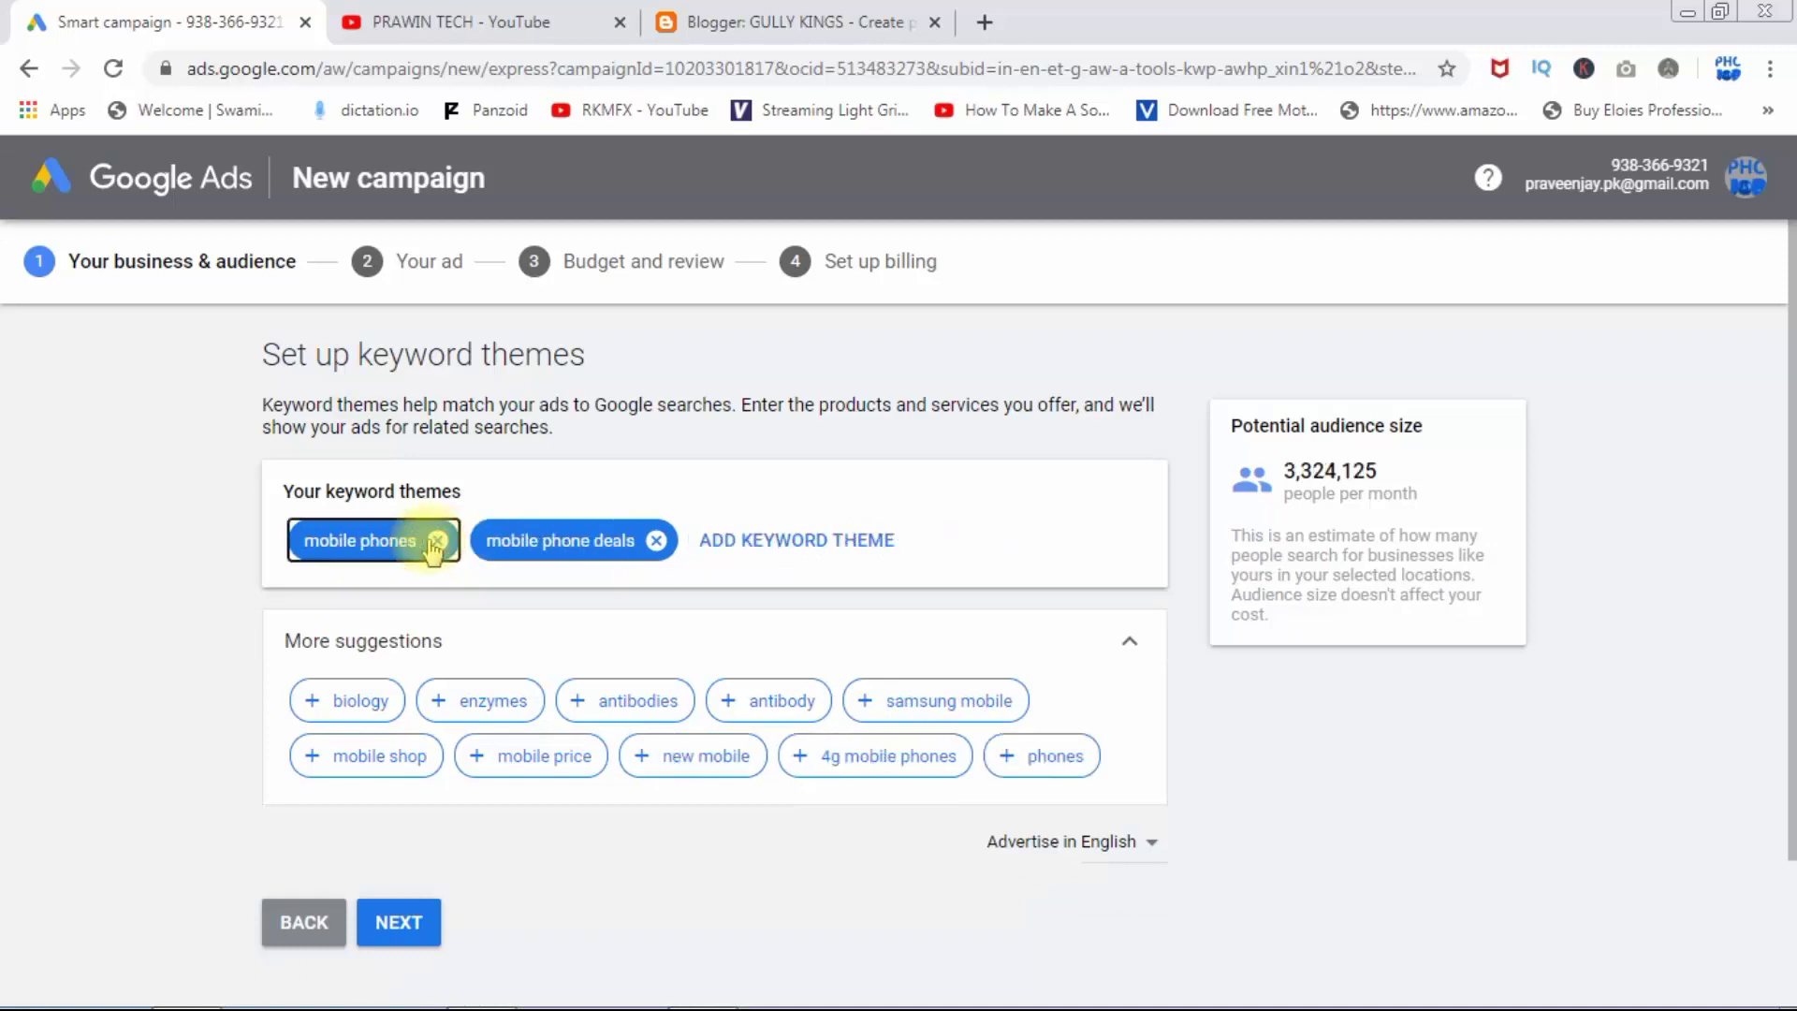
pyautogui.click(433, 541)
pyautogui.click(423, 540)
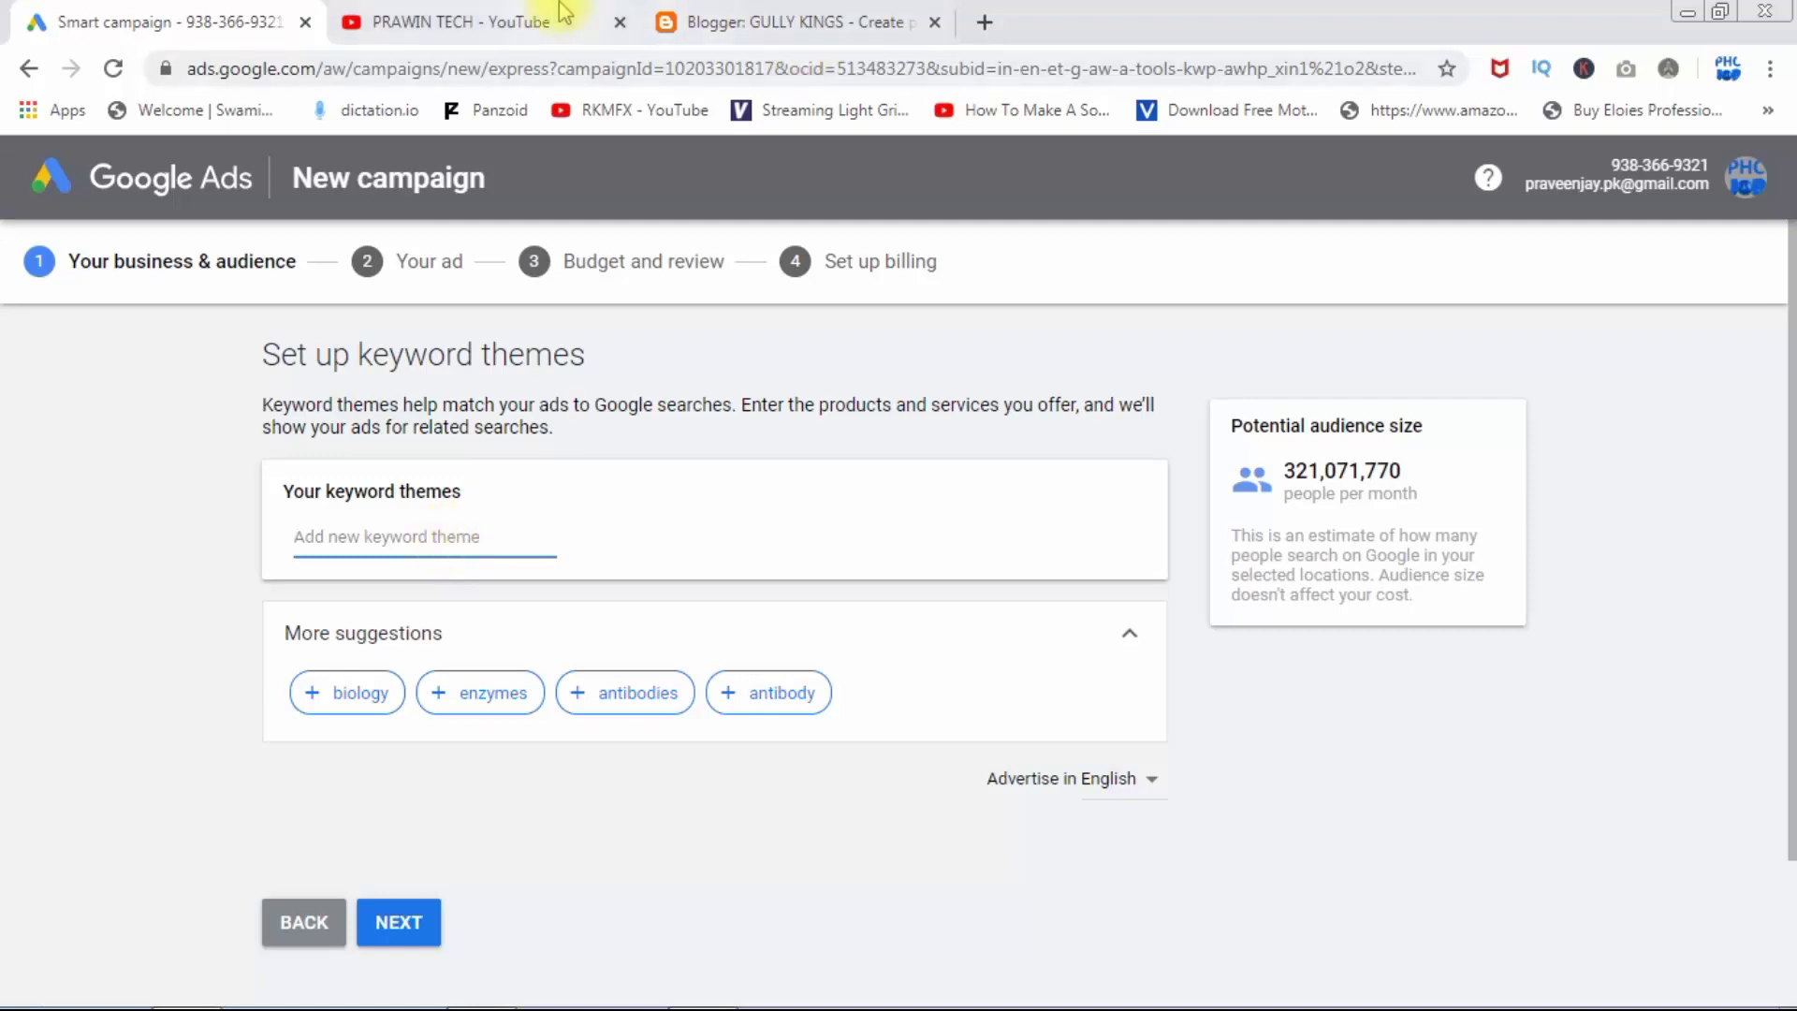
pyautogui.click(845, 21)
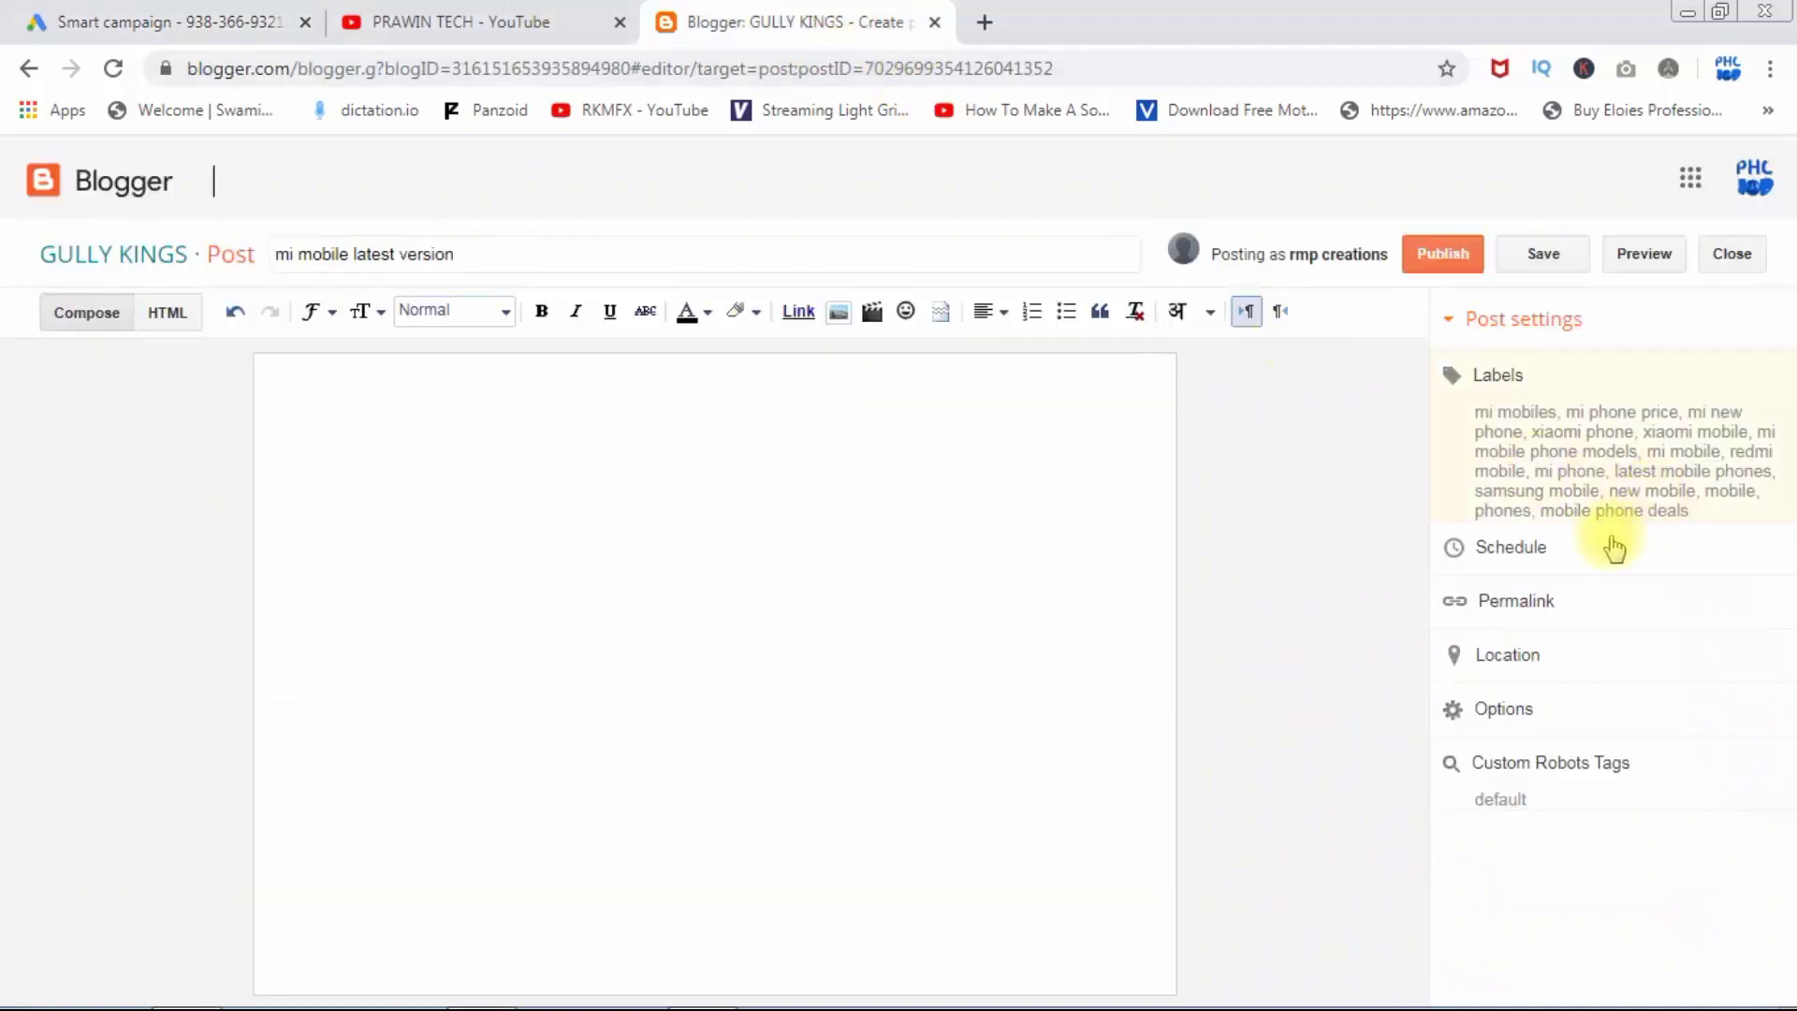
pyautogui.click(468, 15)
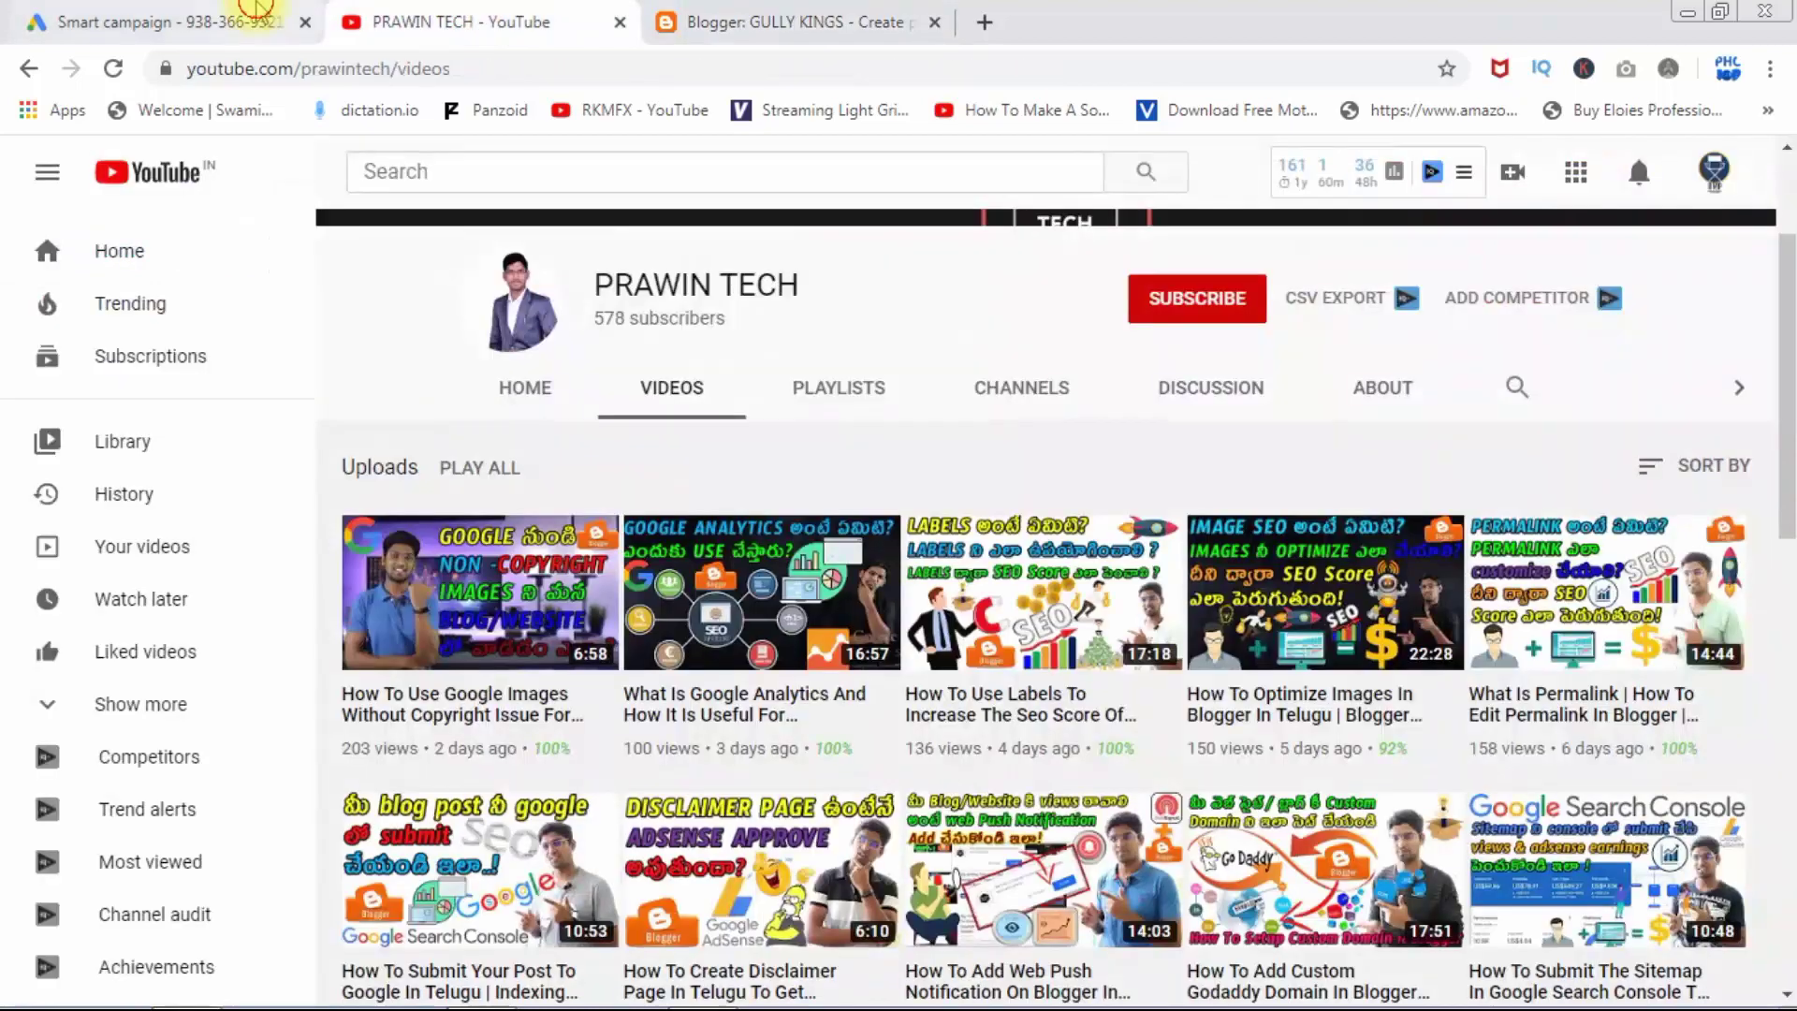
# Return to the Google Ads campaign and add mobile phones as a keyword theme from the matches for "mobile p"
pyautogui.click(258, 17)
pyautogui.write('mo')
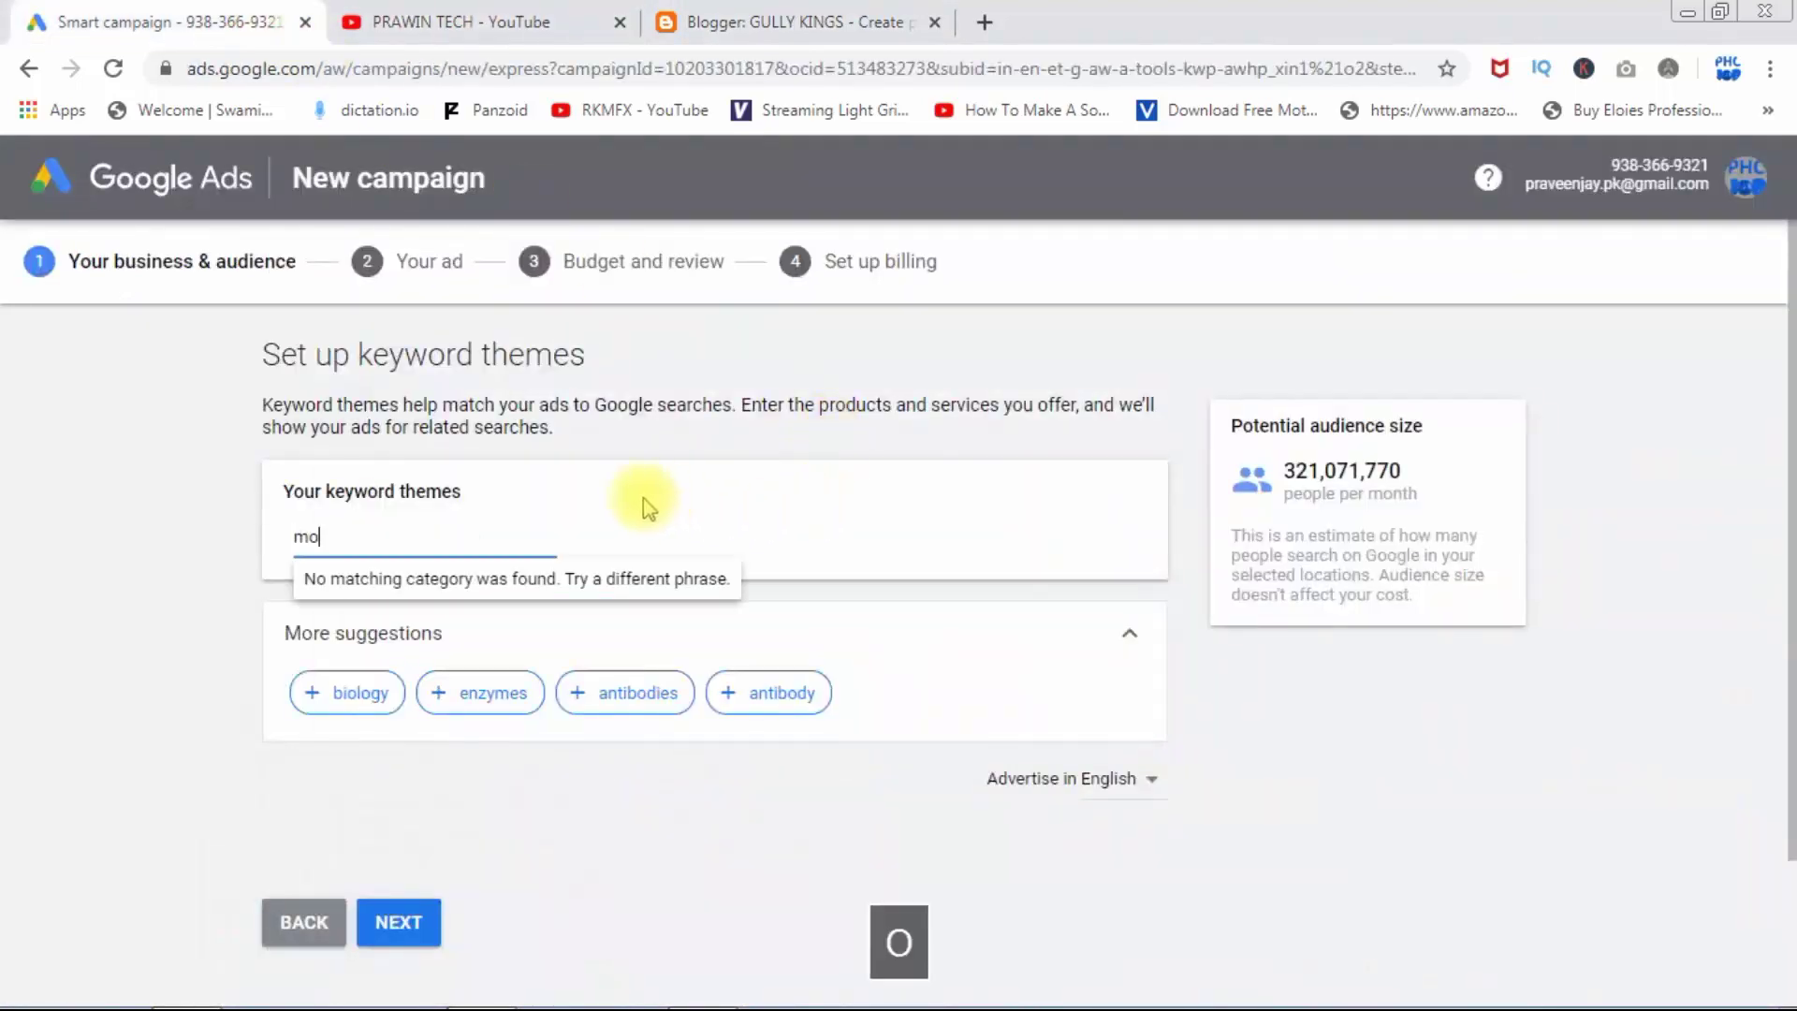
pyautogui.write('bile ')
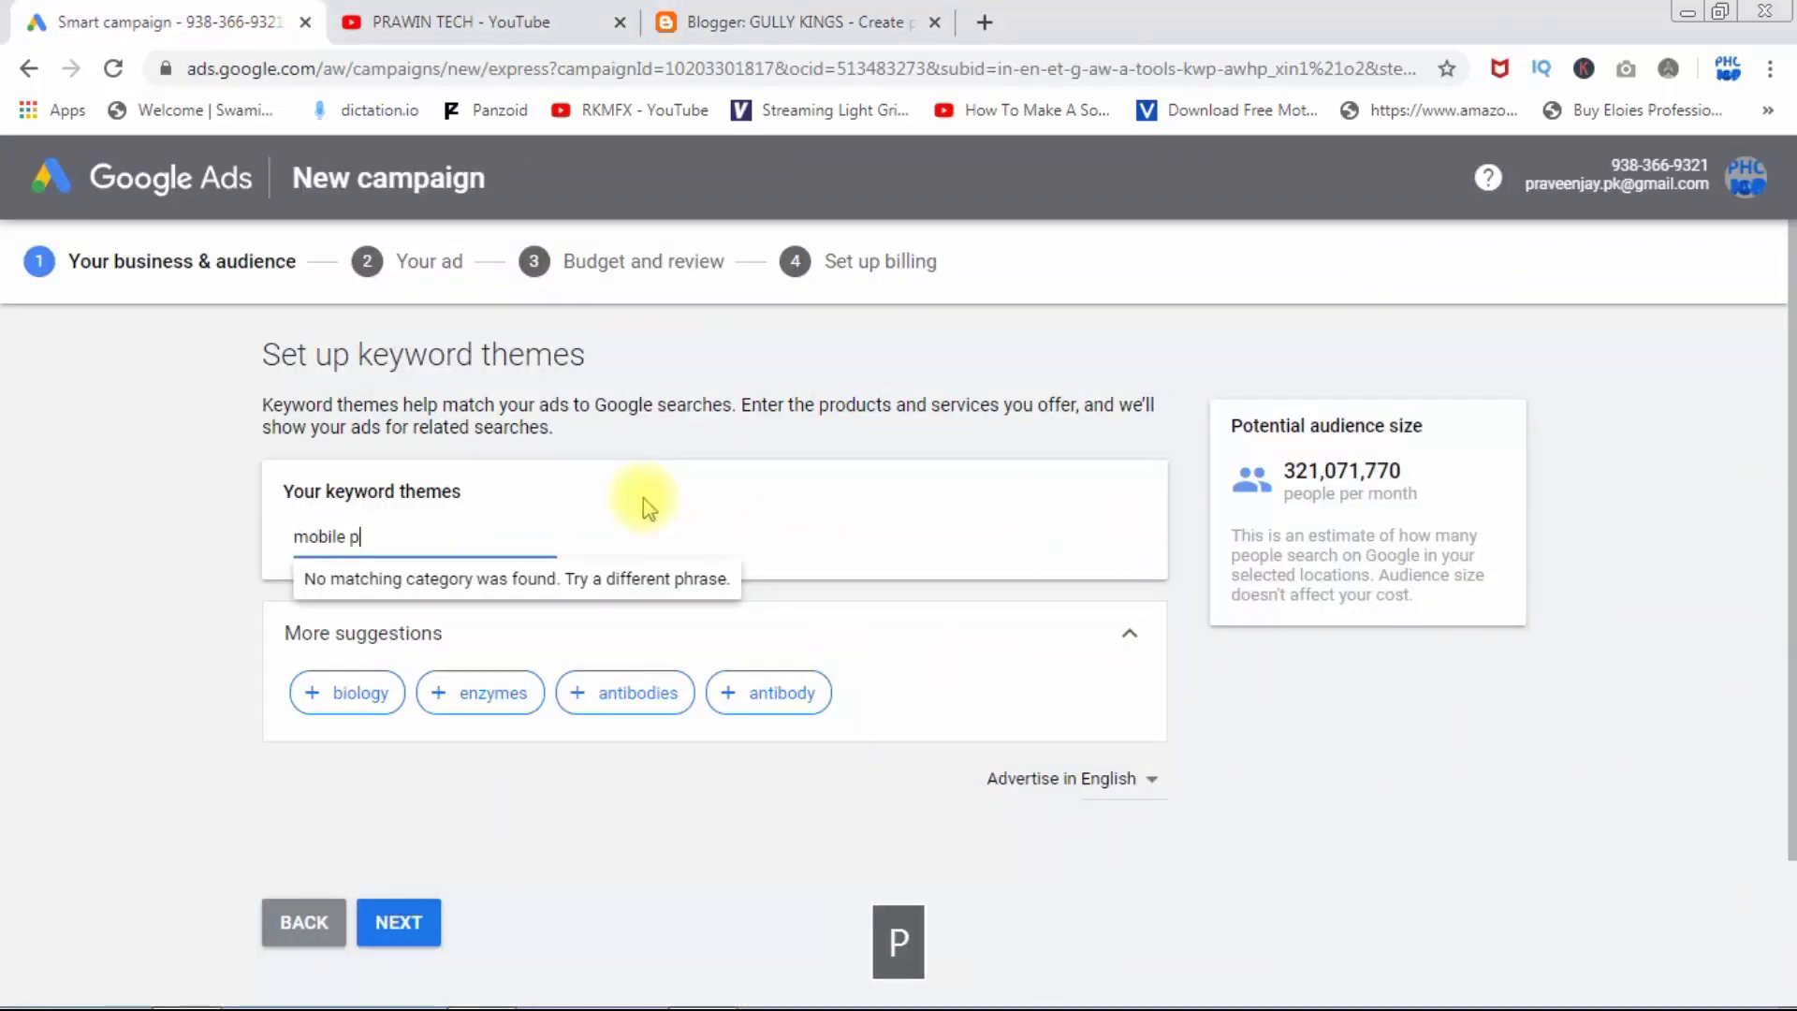
pyautogui.write('ph')
pyautogui.press('BackSpace')
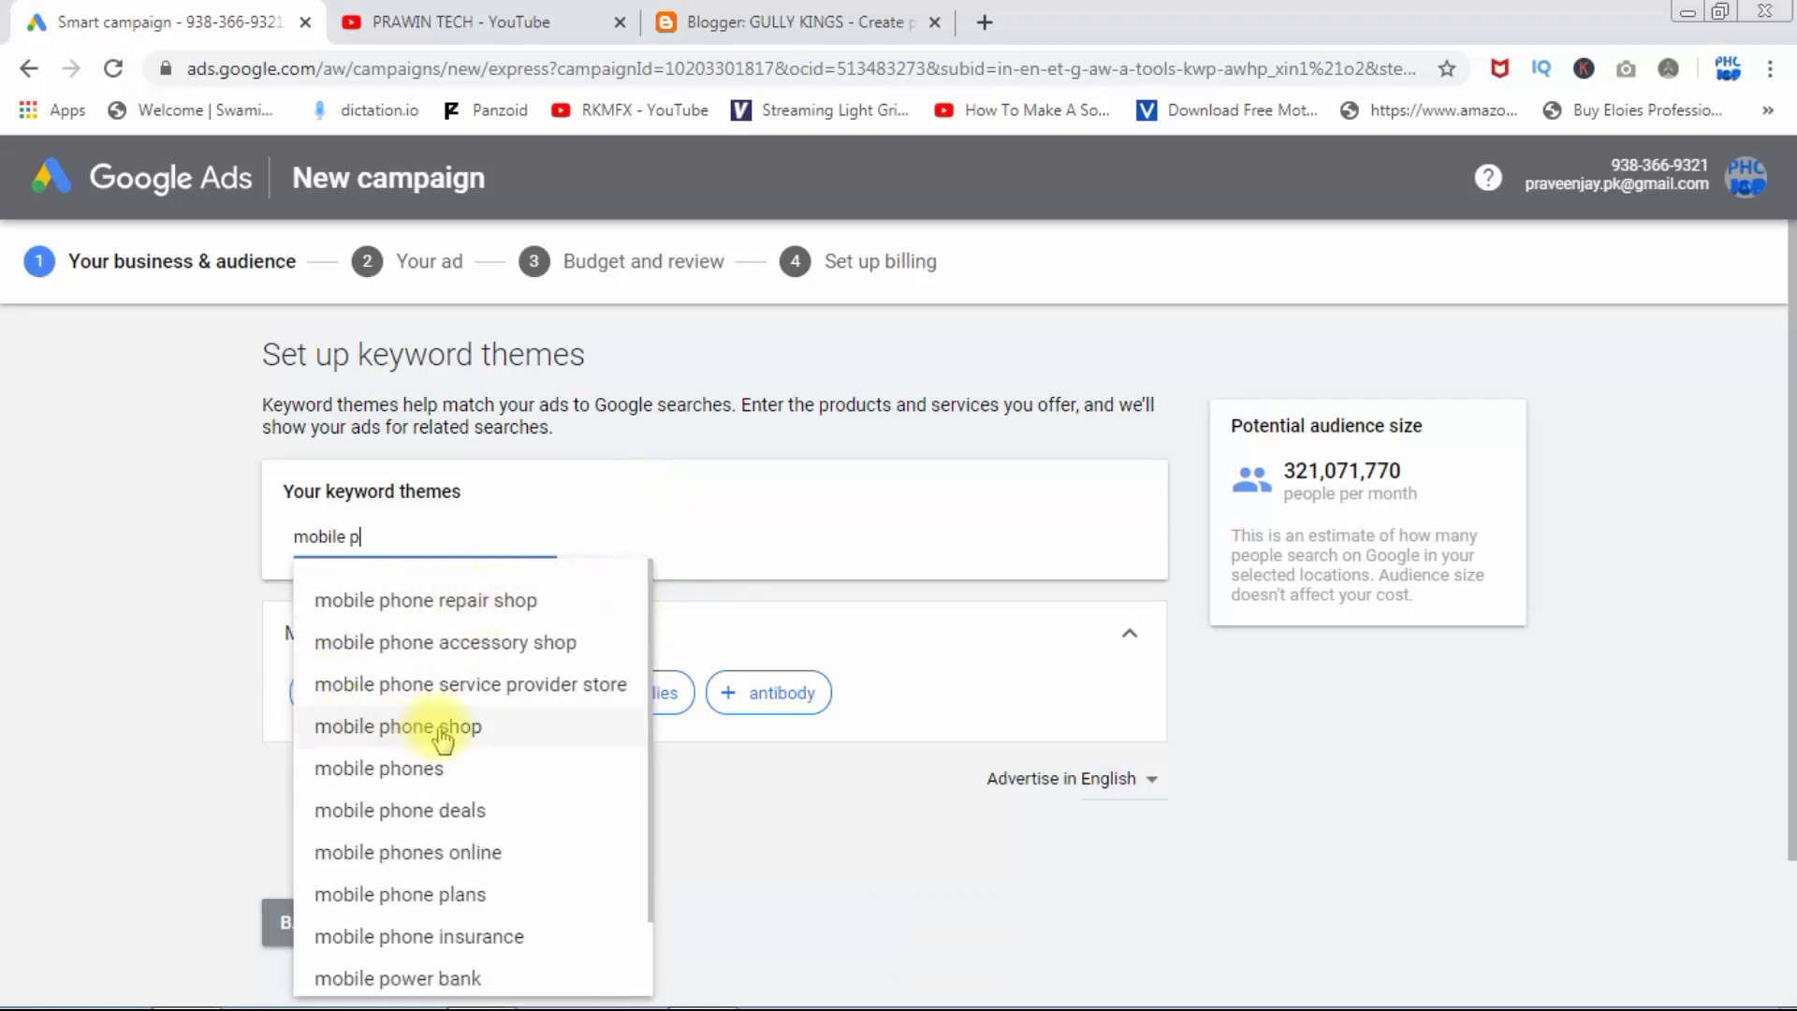
pyautogui.click(378, 770)
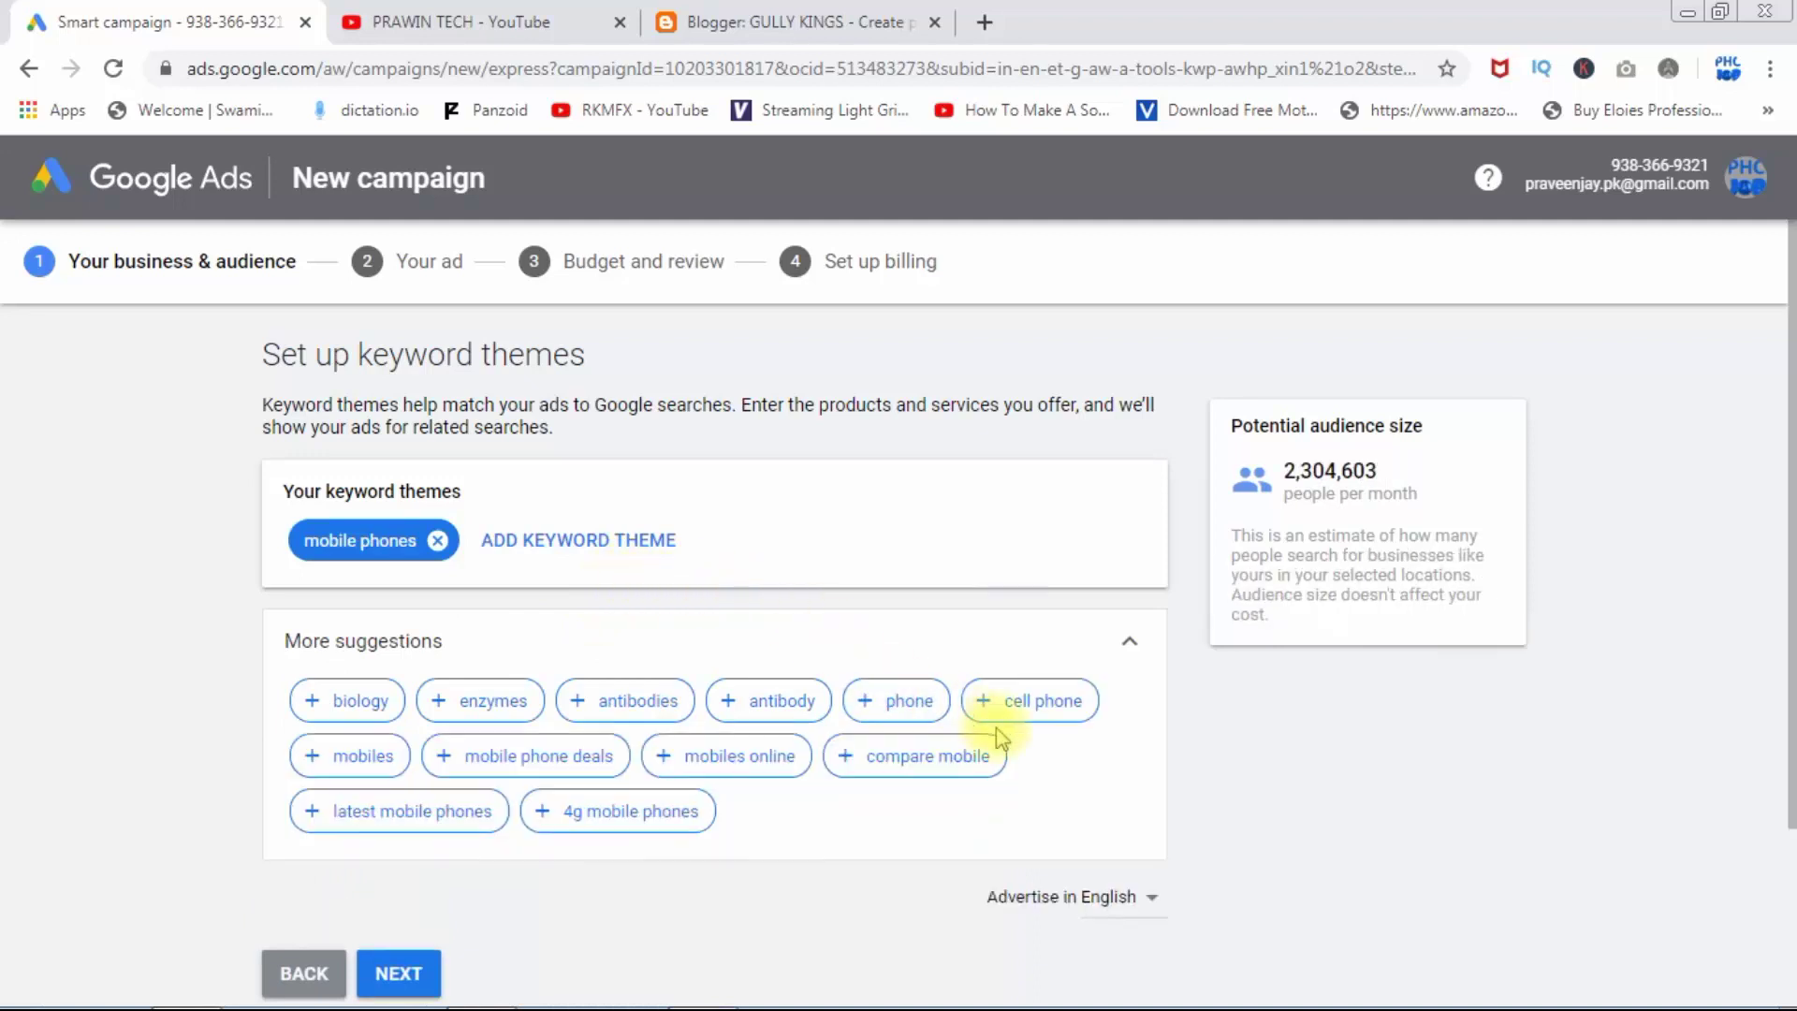
# Add the suggested keyword themes compare mobile, mobiles online and cell phone to the campaign
pyautogui.click(942, 775)
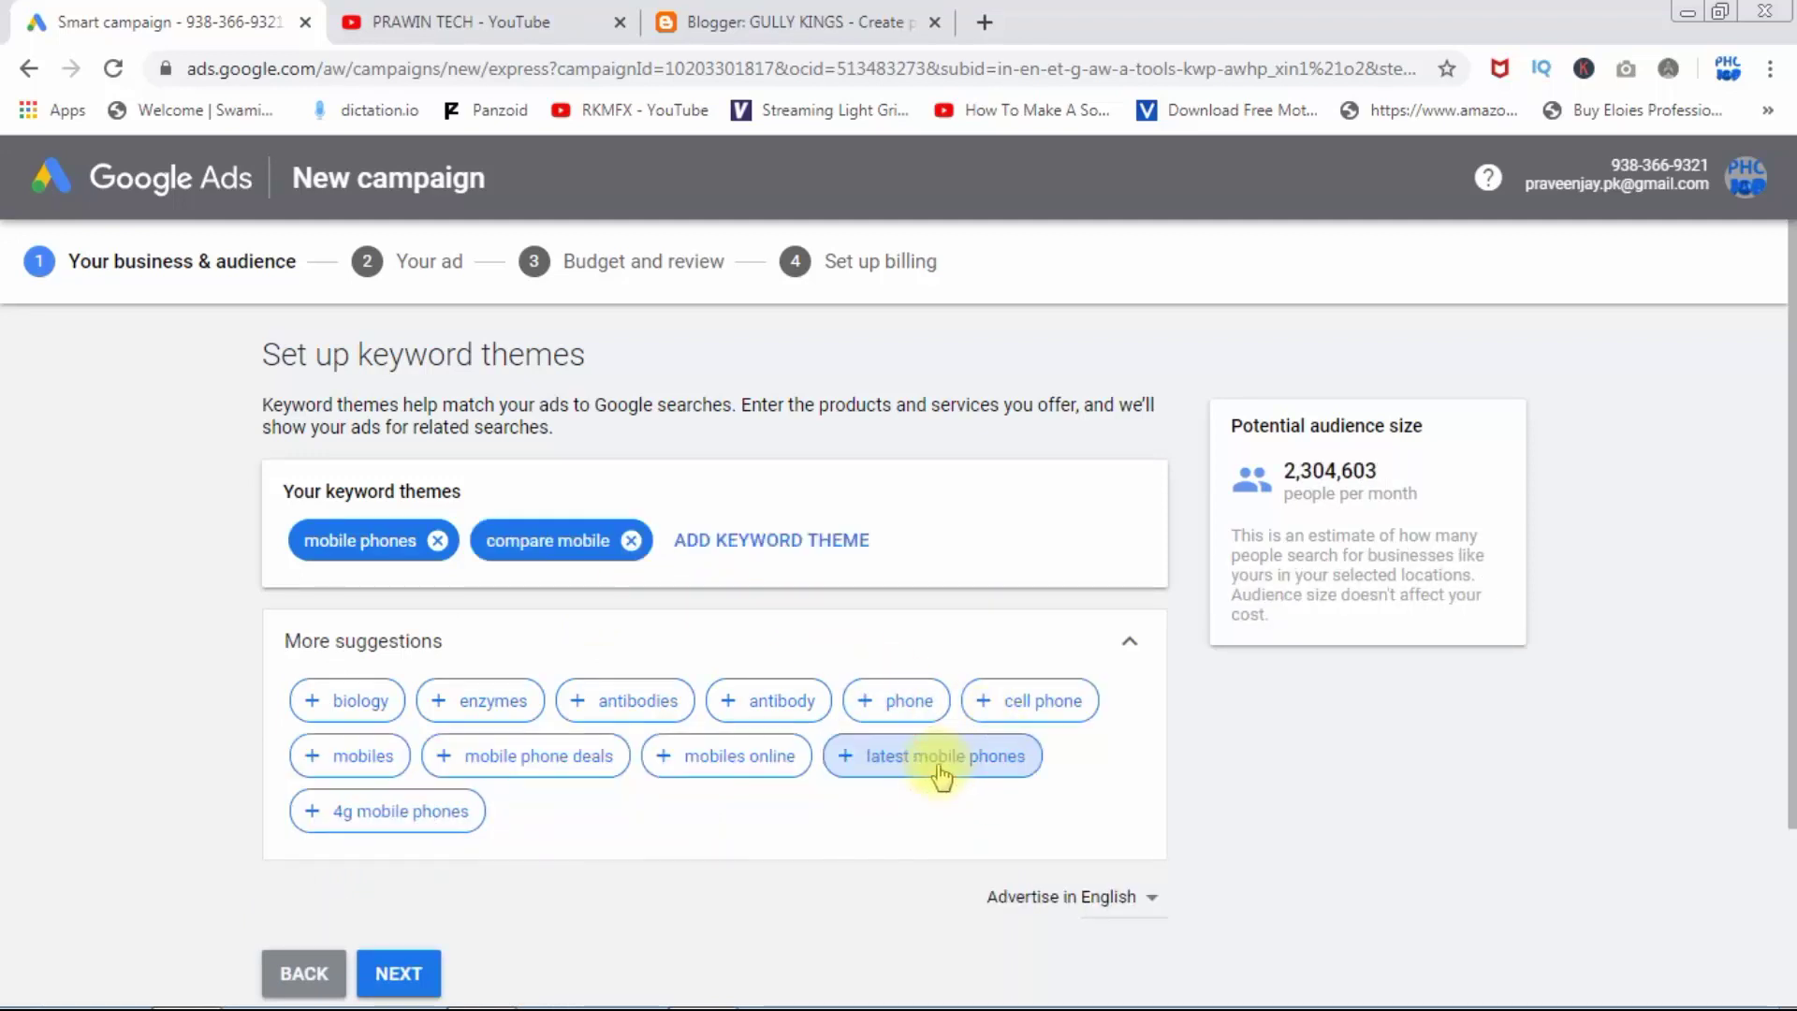
pyautogui.click(749, 763)
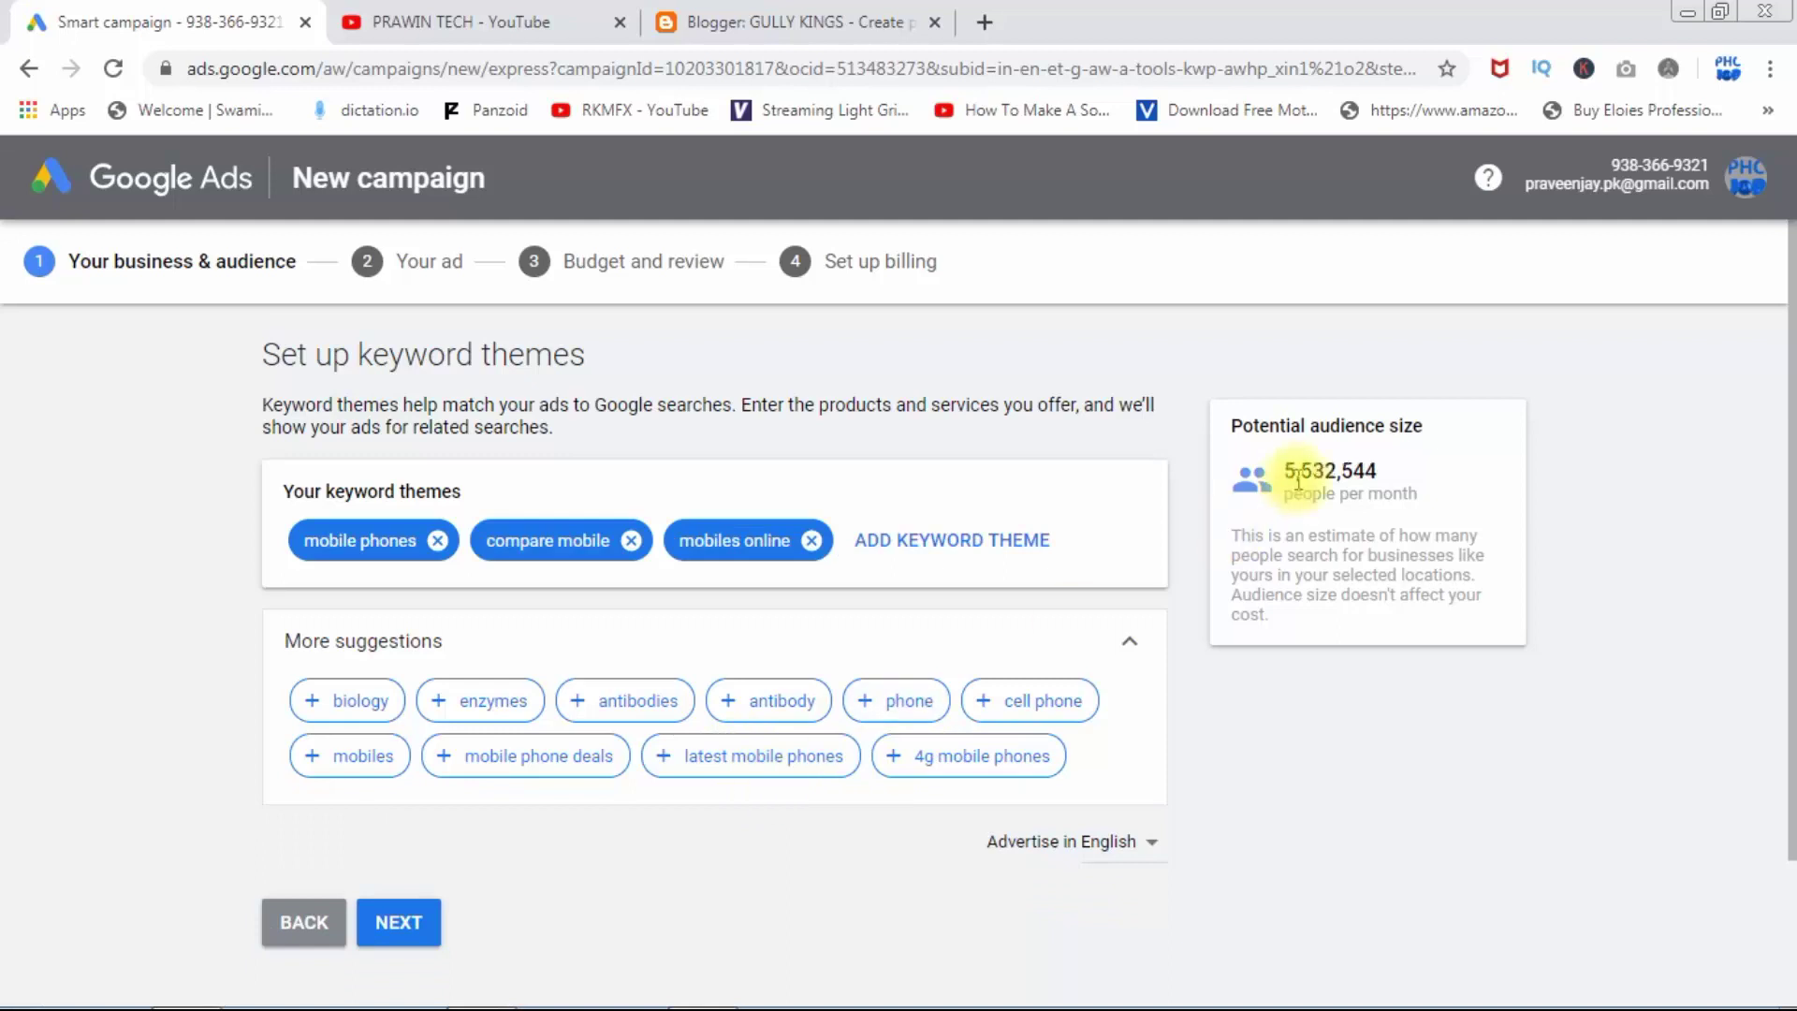
pyautogui.click(1056, 704)
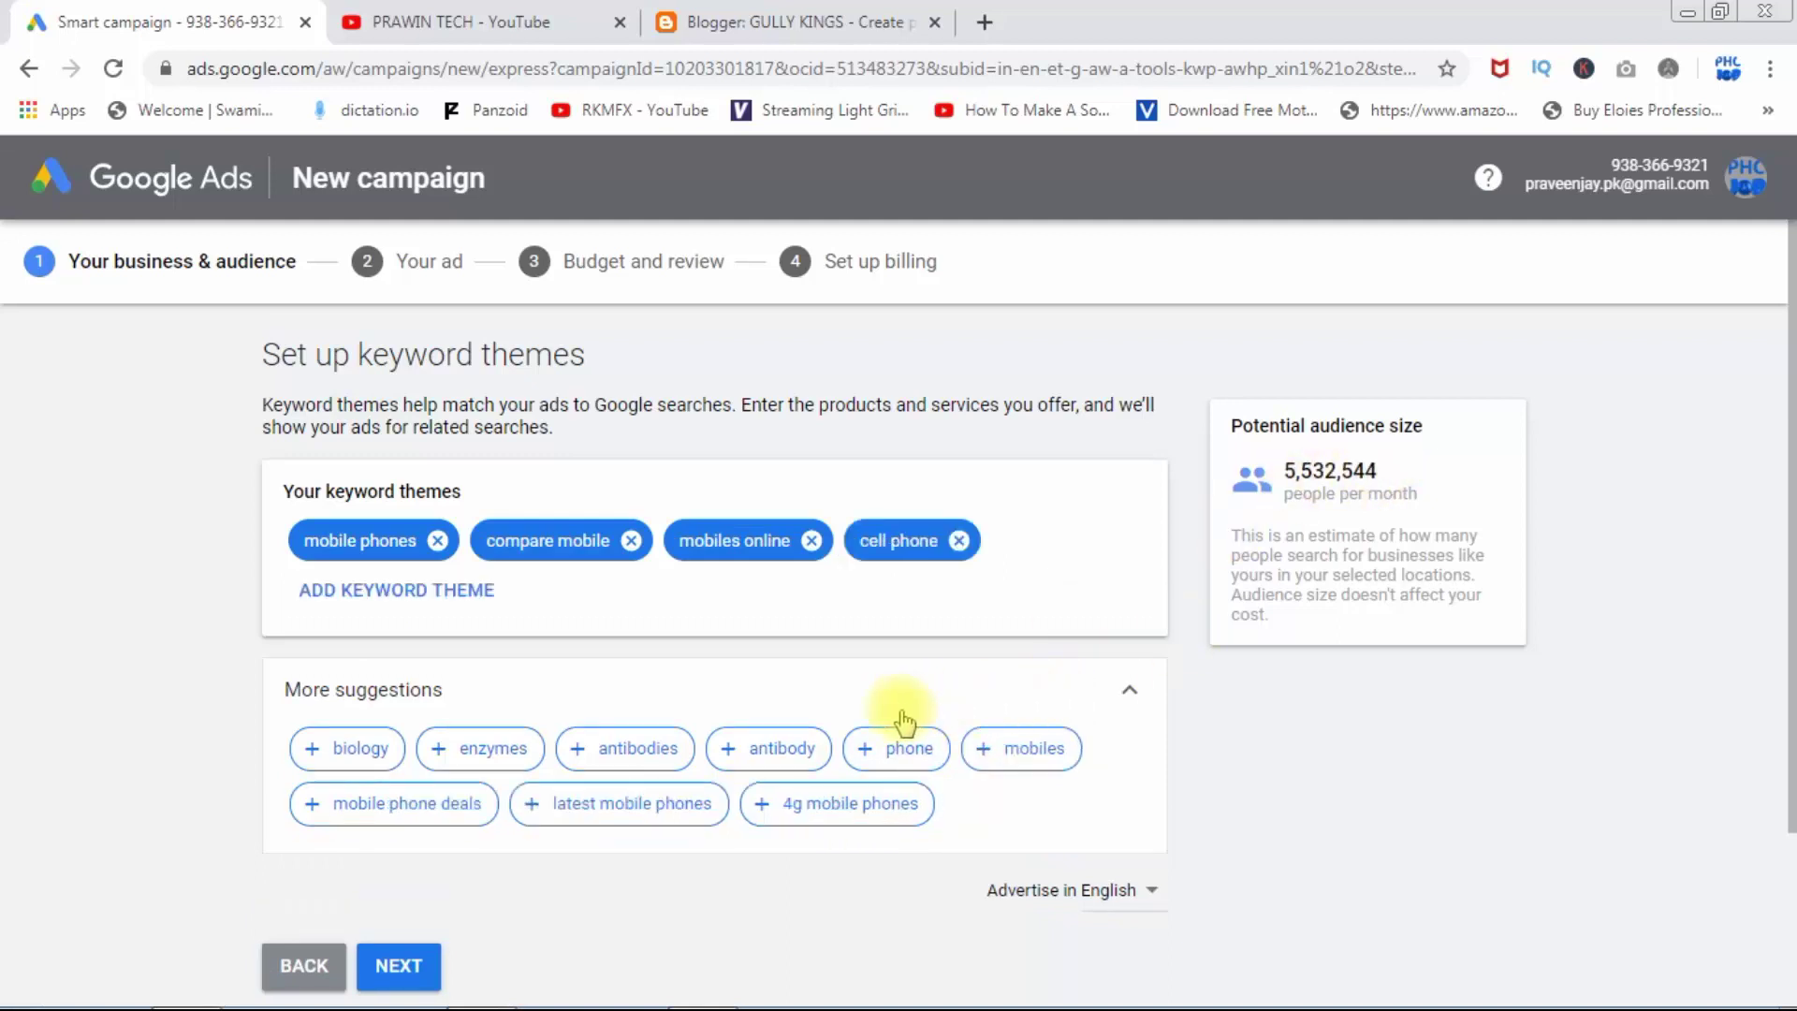